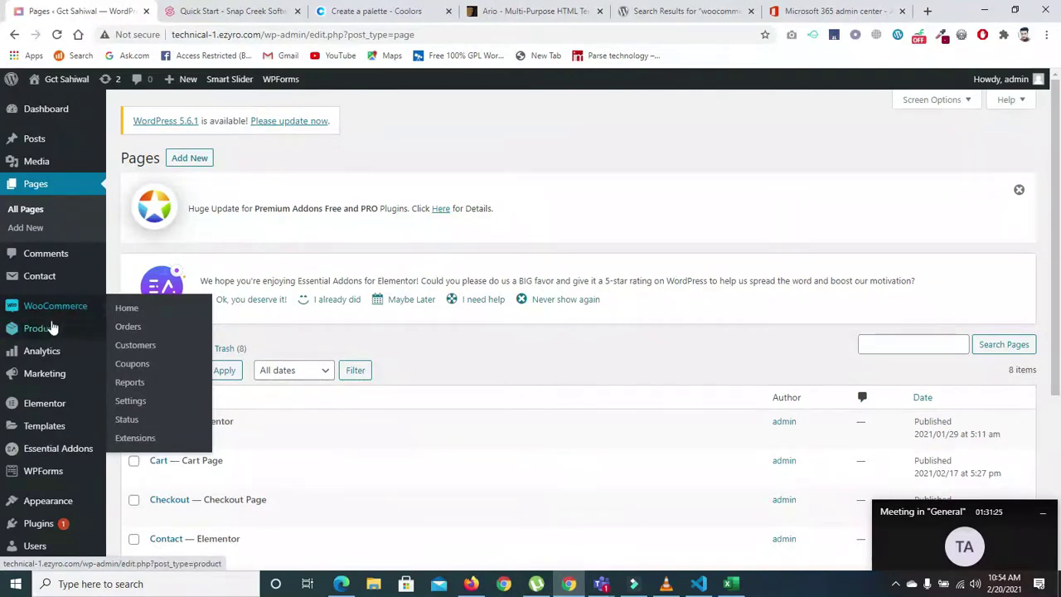
- From the empty WooCommerce All Products list, start a new product with Create Product
{"action": "mouse_move", "coordinate": [17, 334]}
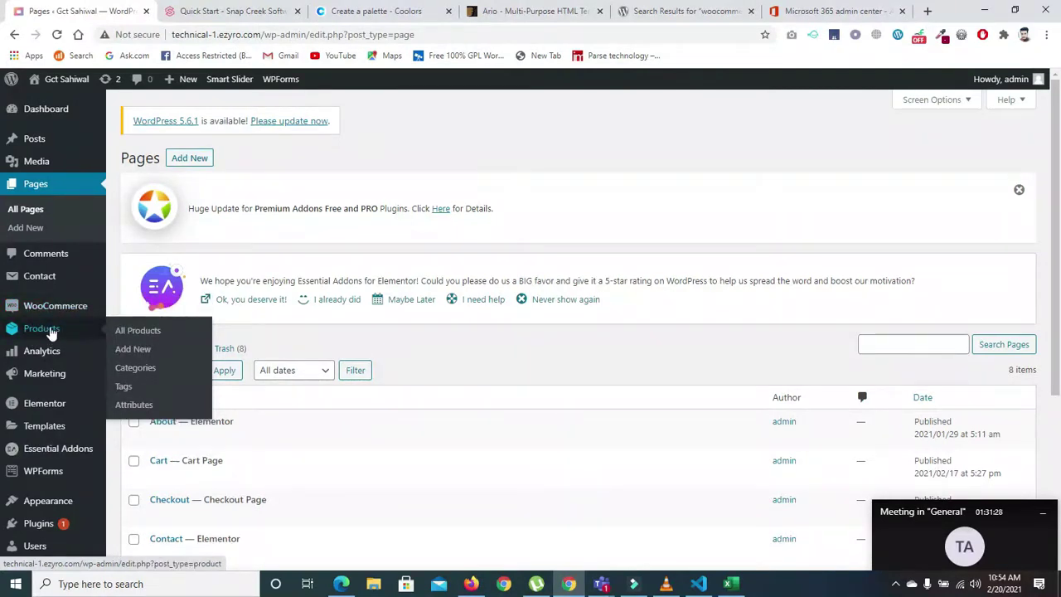
{"action": "left_click", "coordinate": [50, 332]}
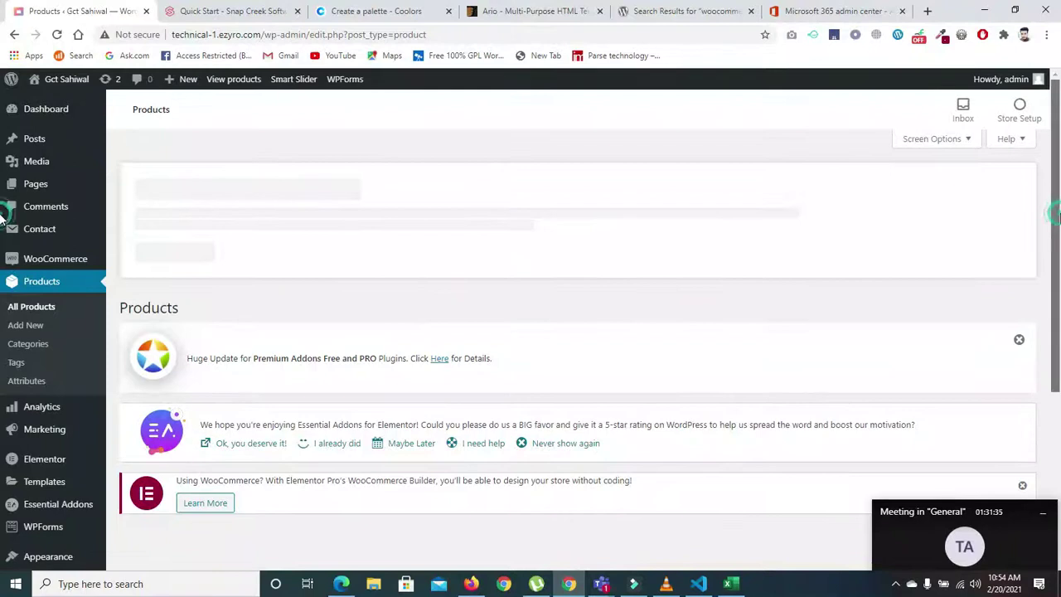
{"action": "scroll", "coordinate": [1047, 420], "scroll_direction": "down", "scroll_amount": 3}
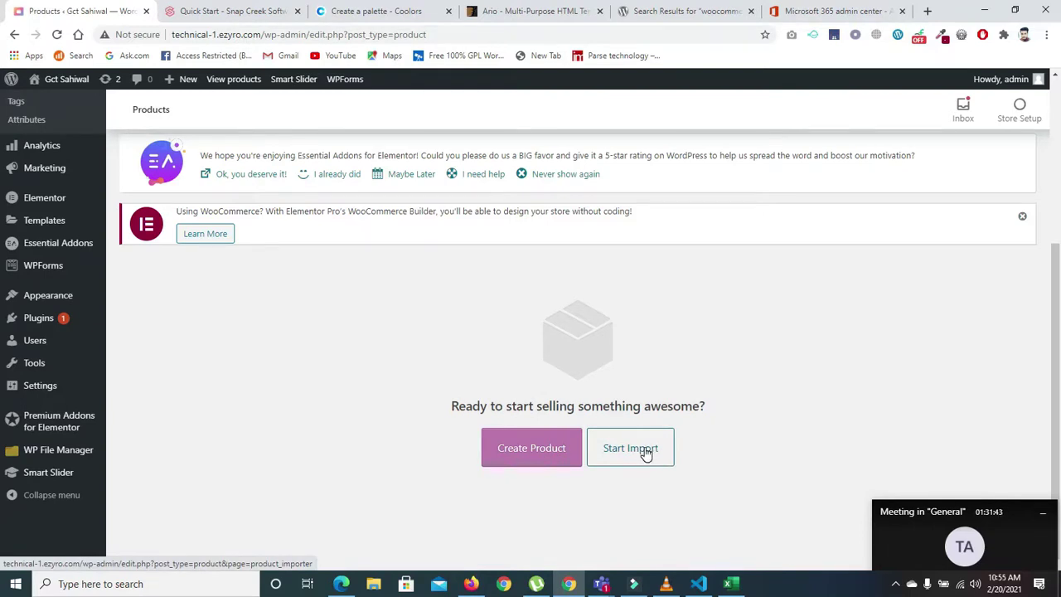
{"action": "left_click", "coordinate": [531, 449]}
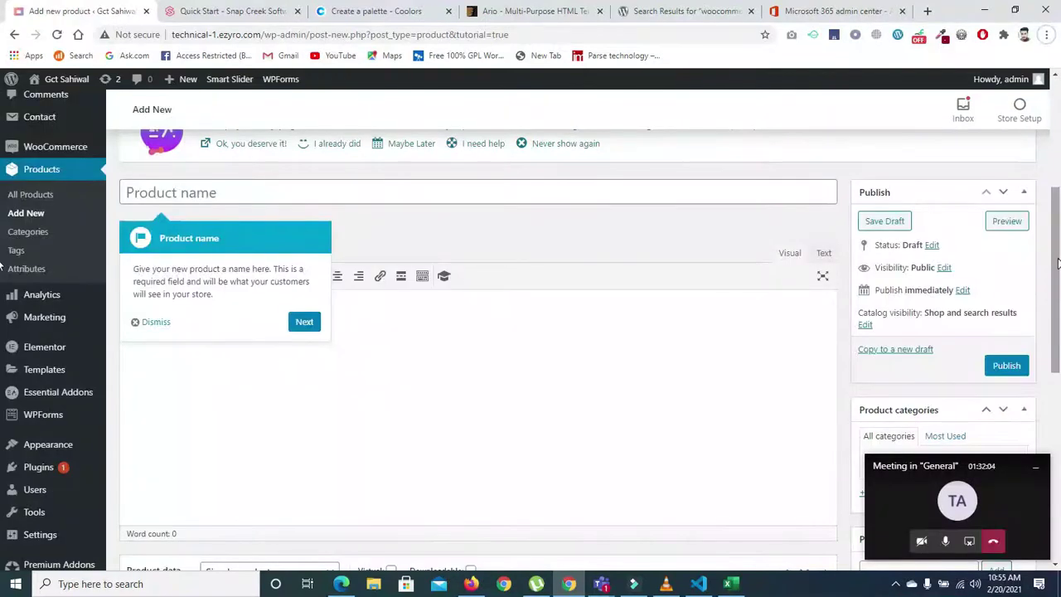
- Dismiss the tutorial tip, name the product 'Shirt' so it autosaves as a draft, and open a new tab
{"action": "left_click", "coordinate": [135, 322]}
{"action": "left_click", "coordinate": [169, 194]}
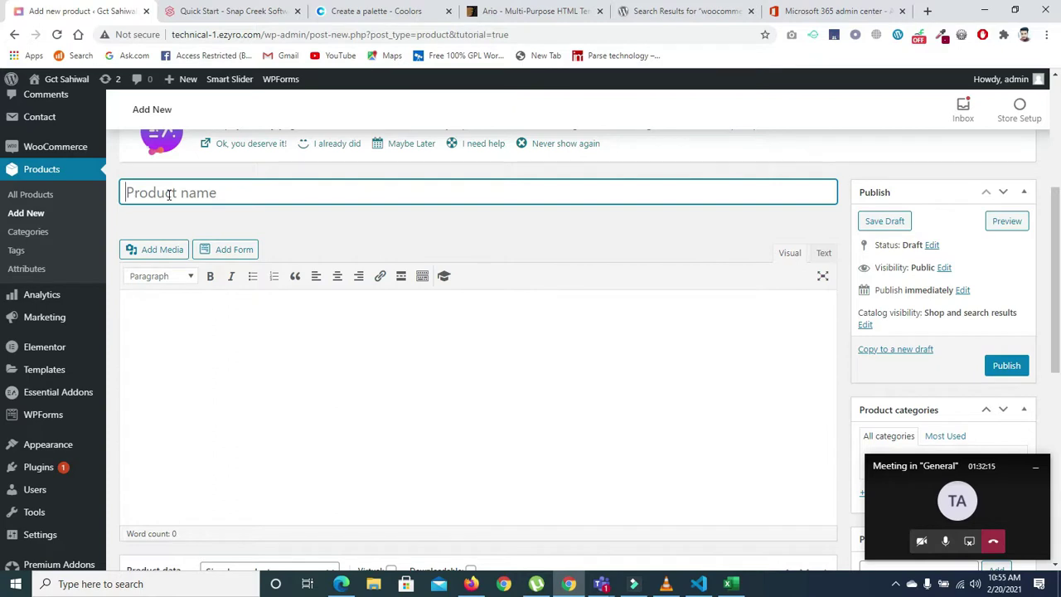
{"action": "type", "text": "Shirt"}
{"action": "left_click_drag", "start_coordinate": [1055, 171], "coordinate": [1055, 190]}
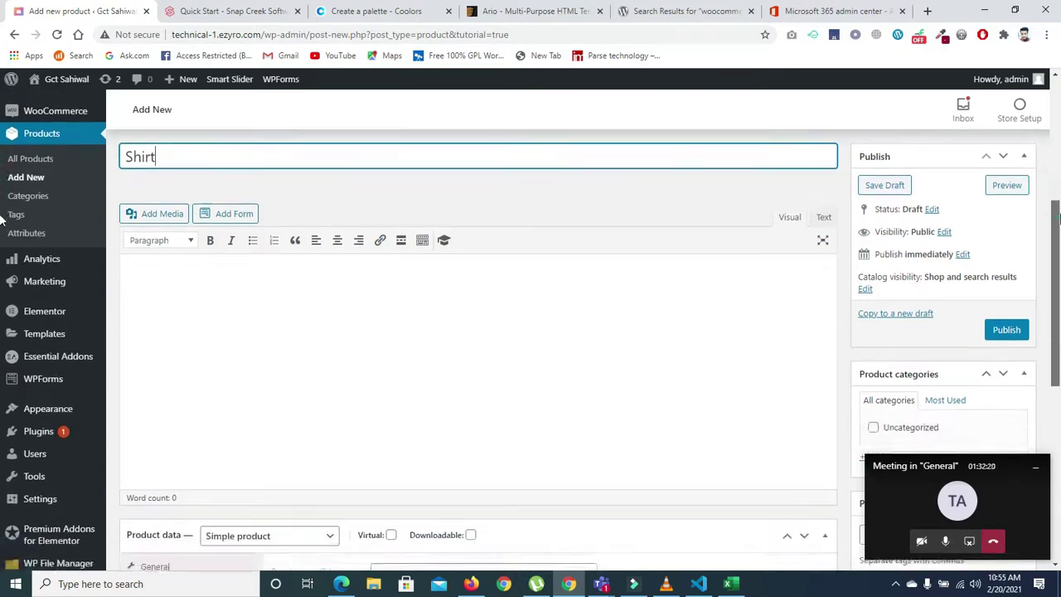
{"action": "left_click", "coordinate": [277, 298]}
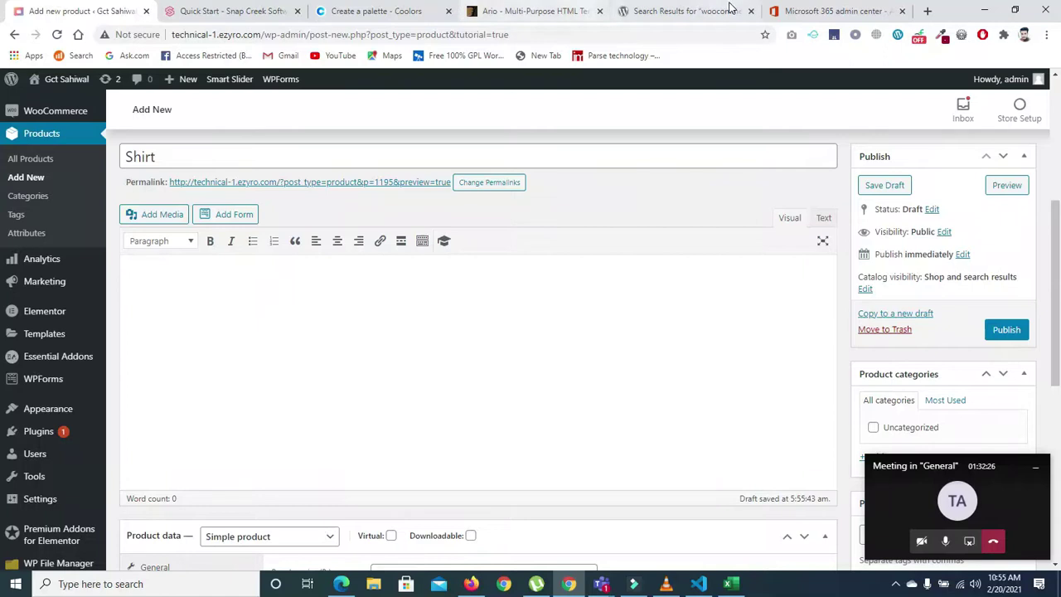
{"action": "left_click", "coordinate": [928, 11]}
- Search Google for 'khadi' and visit the Khaadi online store
{"action": "type", "text": "g"}
{"action": "key", "text": "Return"}
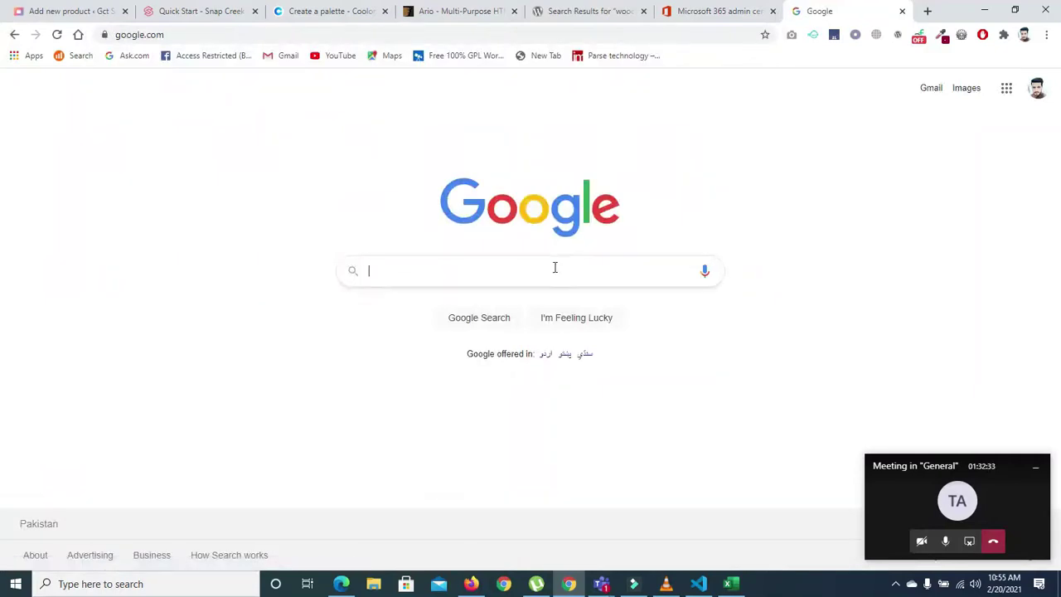
{"action": "left_click", "coordinate": [554, 270]}
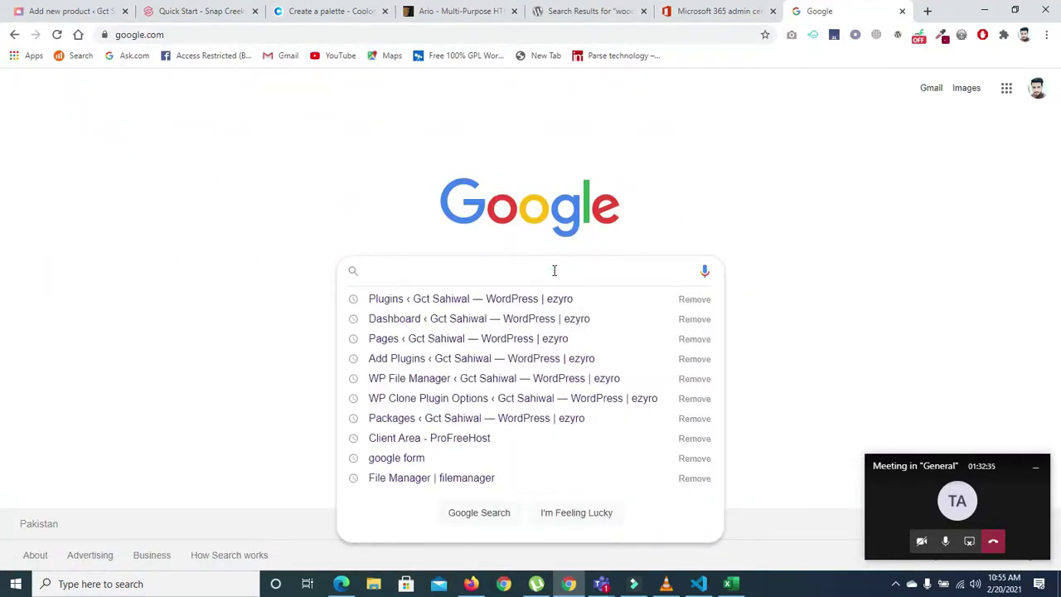
{"action": "type", "text": "khadi"}
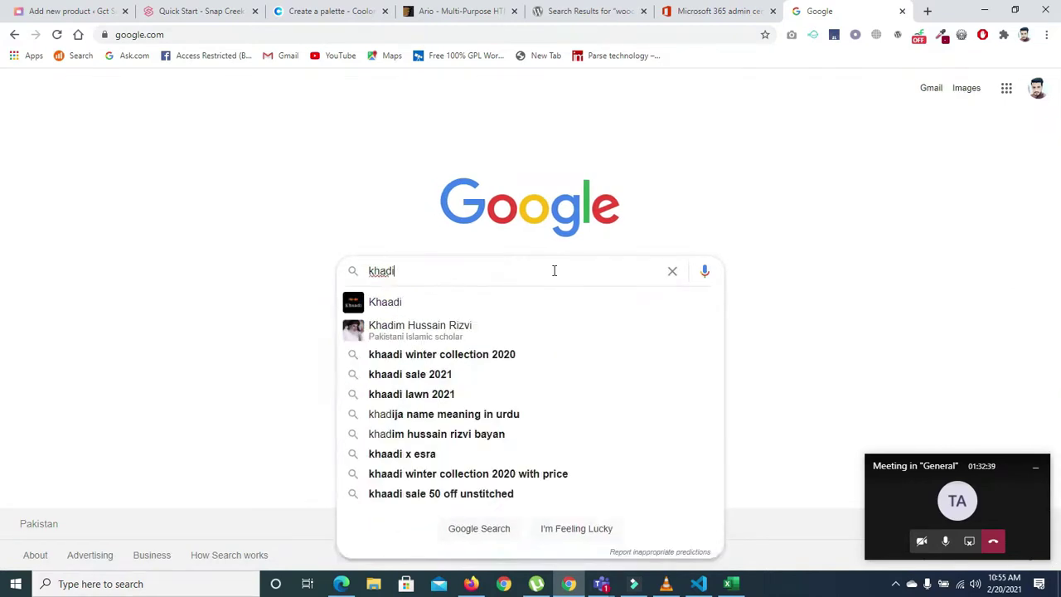
{"action": "key", "text": "Return"}
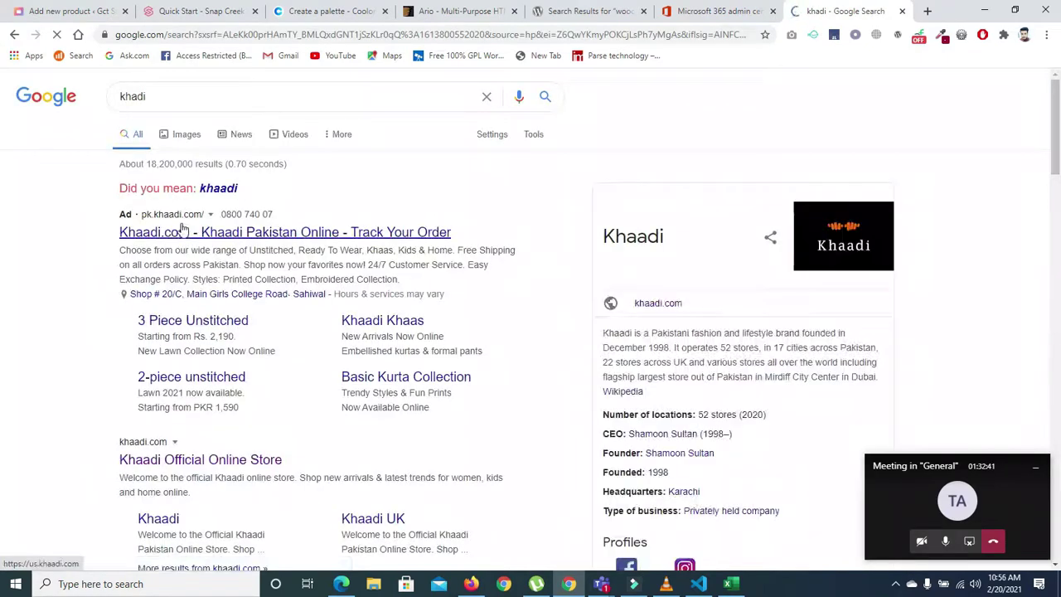
{"action": "left_click", "coordinate": [184, 232]}
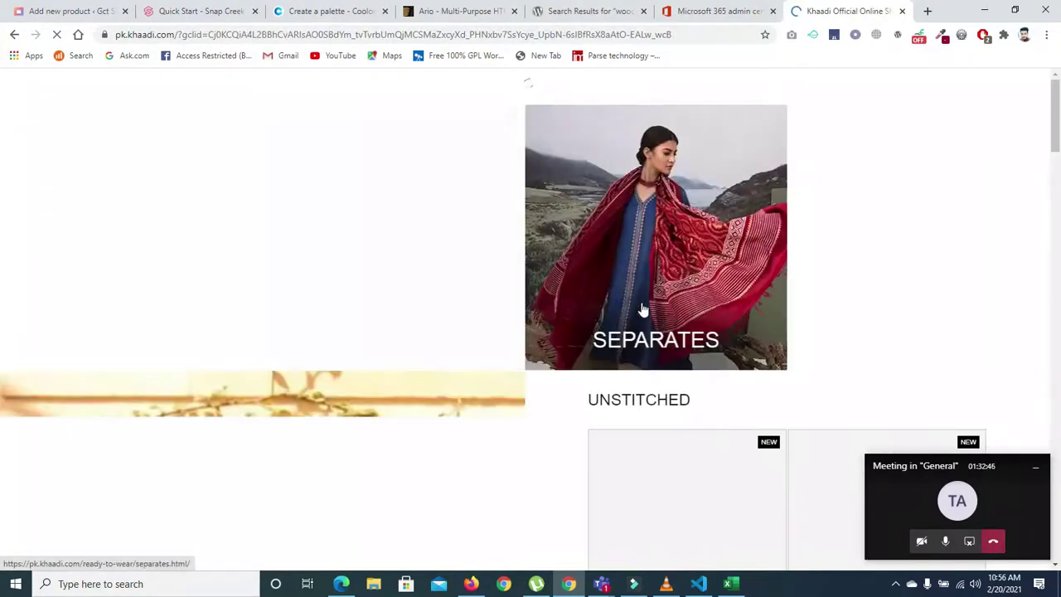
- Open the Khaadi 'Bold Appearance' product page (PKR 2,390, SKU A21210) and review its details
{"action": "left_click_drag", "start_coordinate": [1059, 120], "coordinate": [1059, 236]}
{"action": "scroll", "coordinate": [730, 225], "scroll_direction": "down", "scroll_amount": 1}
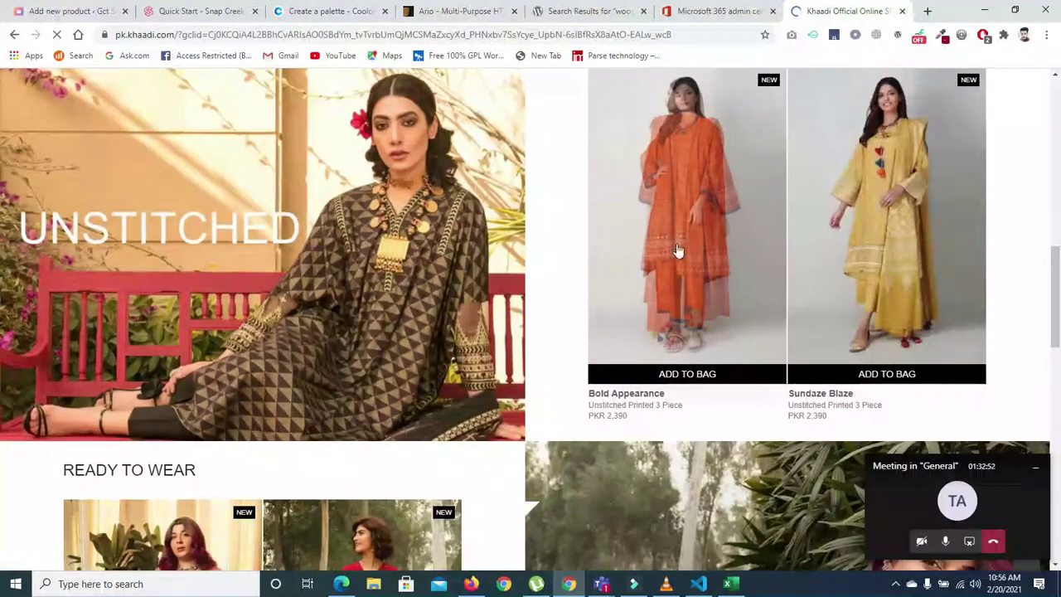
{"action": "left_click", "coordinate": [679, 249]}
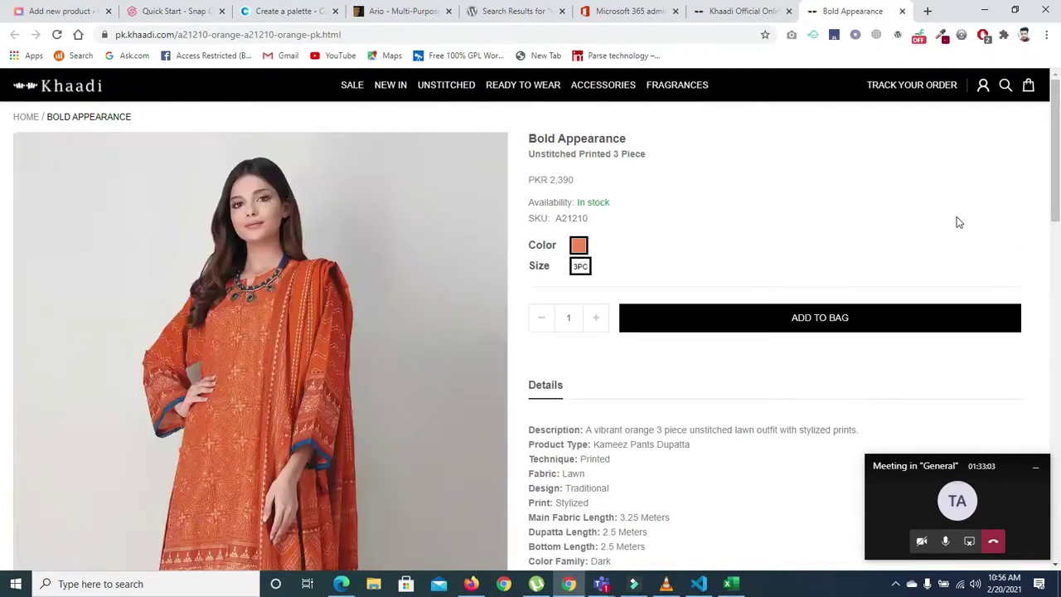
{"action": "left_click_drag", "start_coordinate": [1057, 141], "coordinate": [1058, 331]}
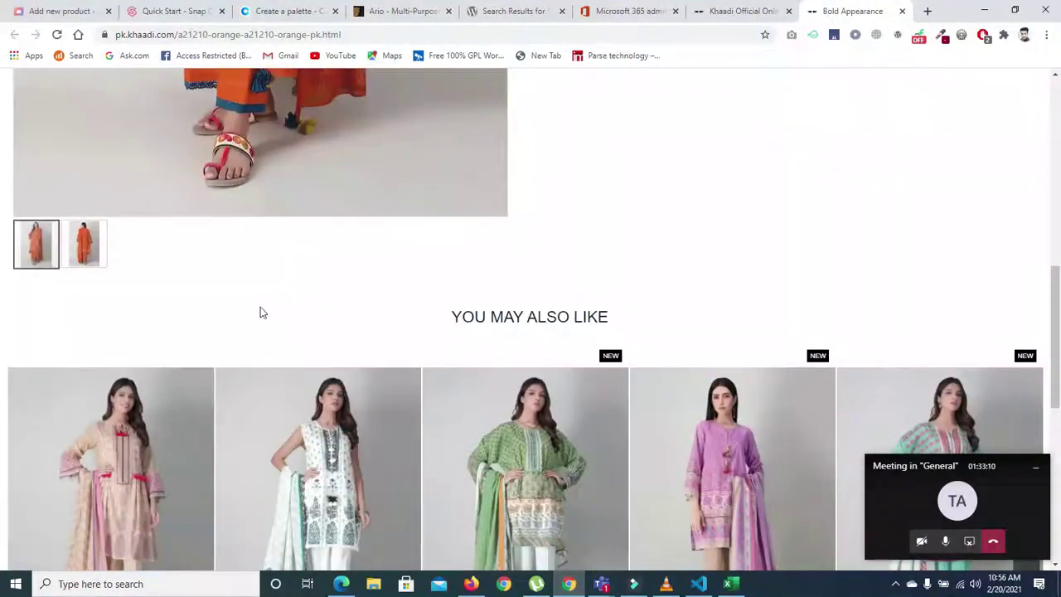
{"action": "scroll", "coordinate": [2, 230], "scroll_direction": "up", "scroll_amount": 6}
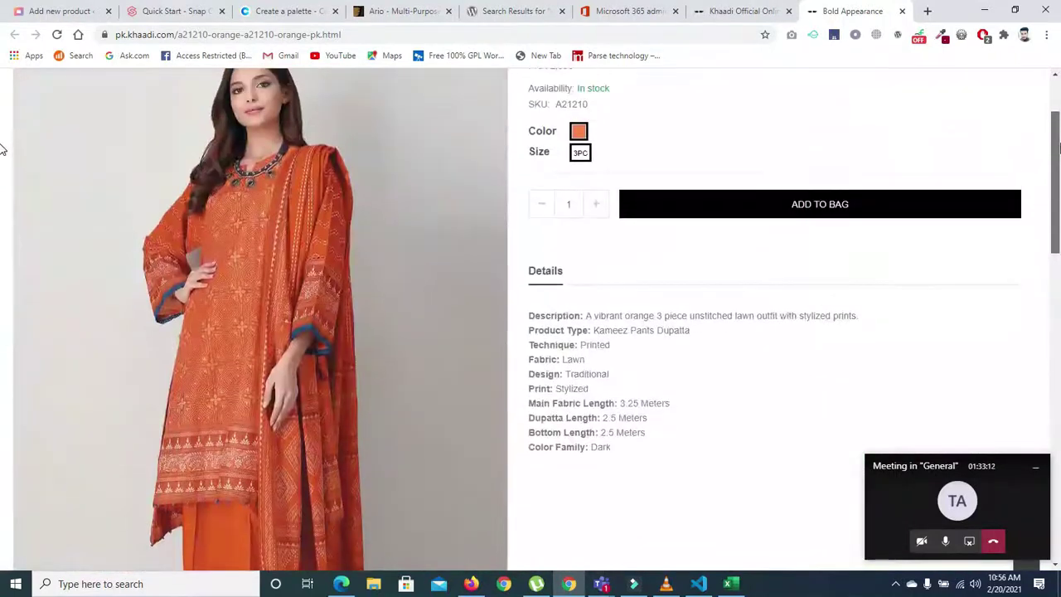
{"action": "scroll", "coordinate": [3, 133], "scroll_direction": "up", "scroll_amount": 2}
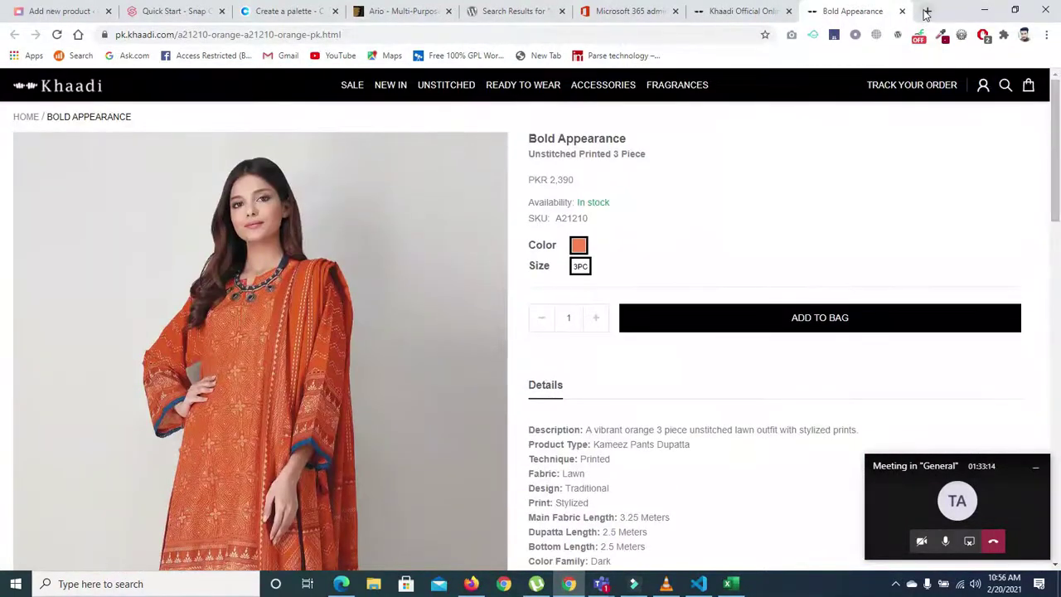
{"action": "left_click", "coordinate": [927, 10]}
- In a new tab, search Google for 'breakout'
{"action": "type", "text": "g"}
{"action": "key", "text": "Return"}
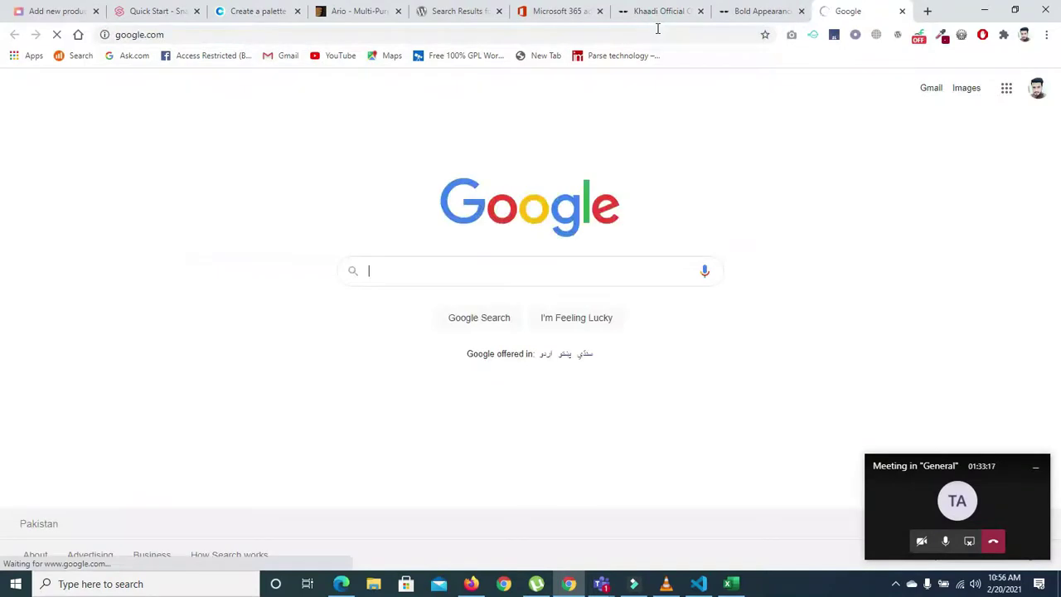
{"action": "left_click", "coordinate": [598, 268]}
{"action": "type", "text": "out"}
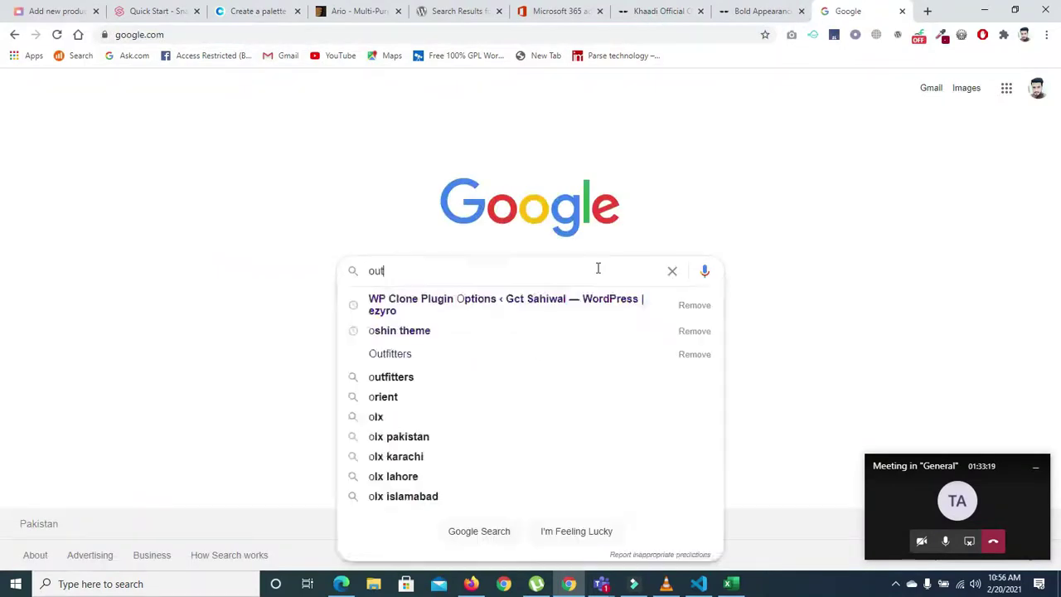
{"action": "key", "text": "BackSpace"}
{"action": "key", "text": "BackSpace"}
{"action": "key", "text": "BackSpace"}
{"action": "type", "text": "breakout"}
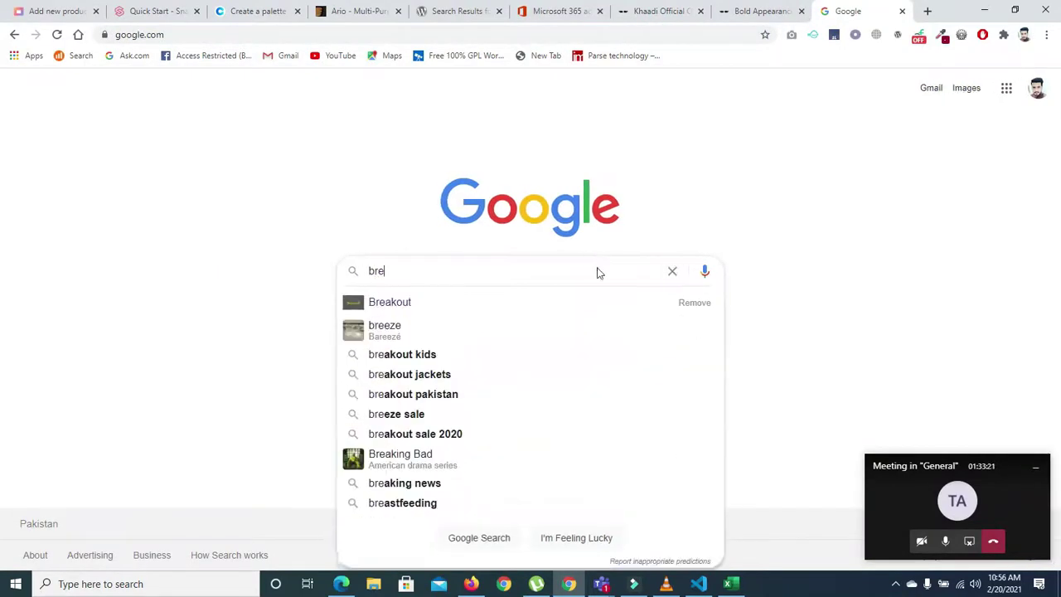
{"action": "key", "text": "Return"}
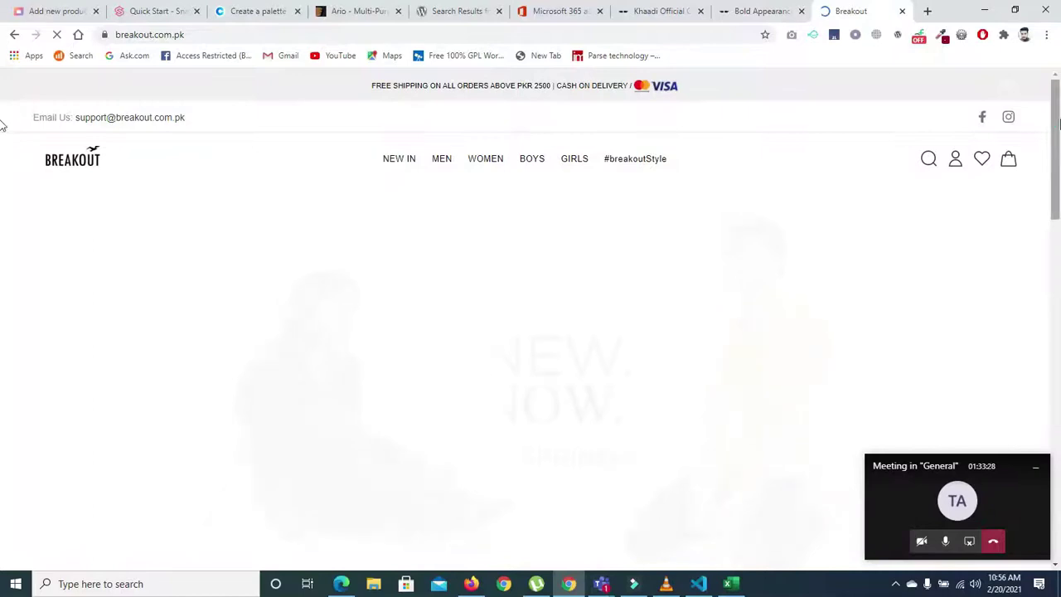
- Open Breakout's kids boys collection and view the Boys Printed Sweatshirt (PKR 950)
{"action": "scroll", "coordinate": [4, 373], "scroll_direction": "down", "scroll_amount": 3}
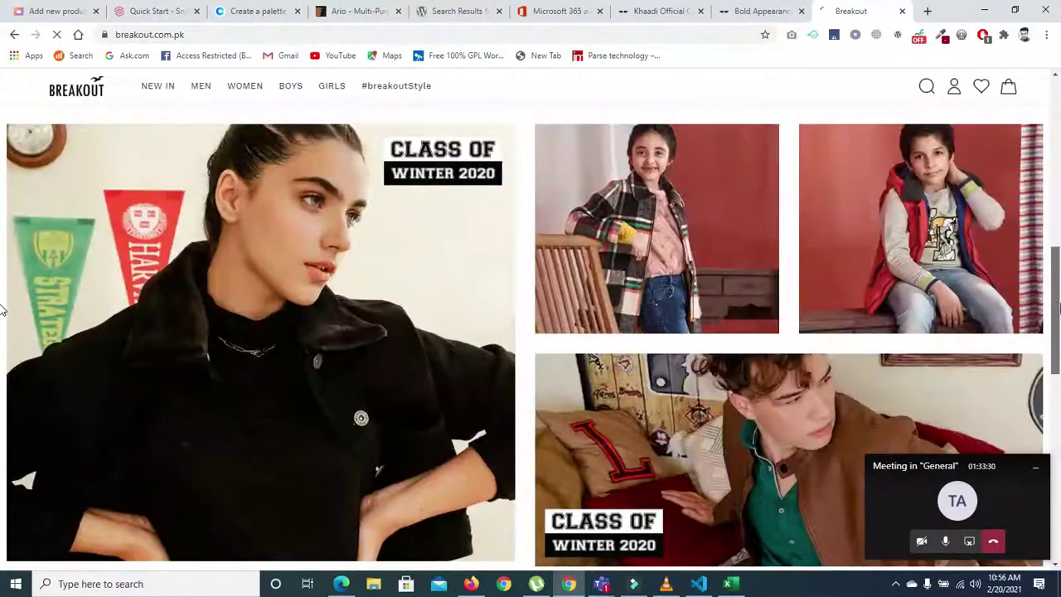
{"action": "left_click", "coordinate": [910, 242]}
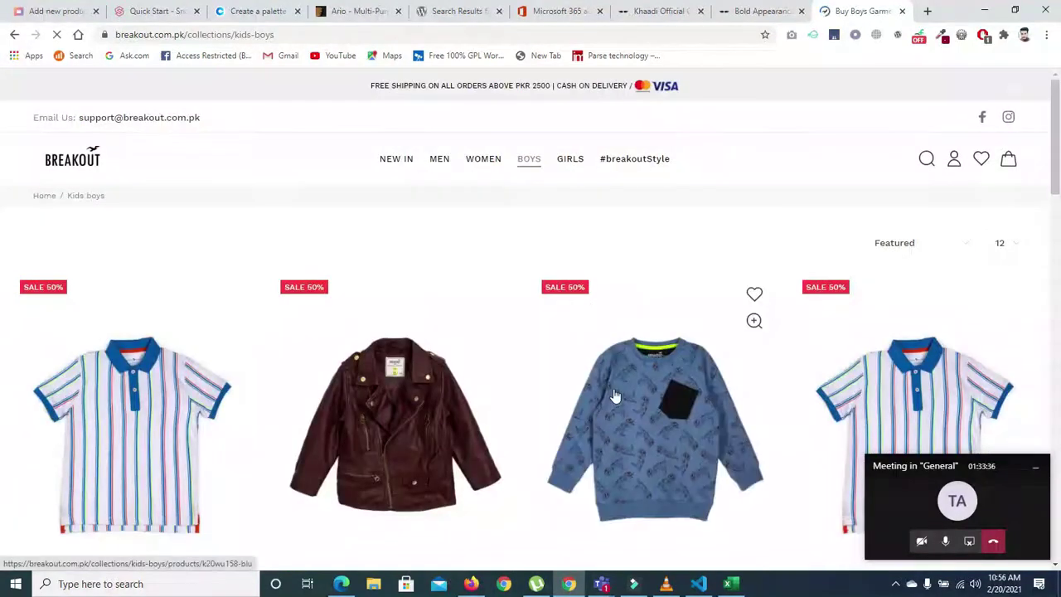
{"action": "left_click", "coordinate": [631, 432]}
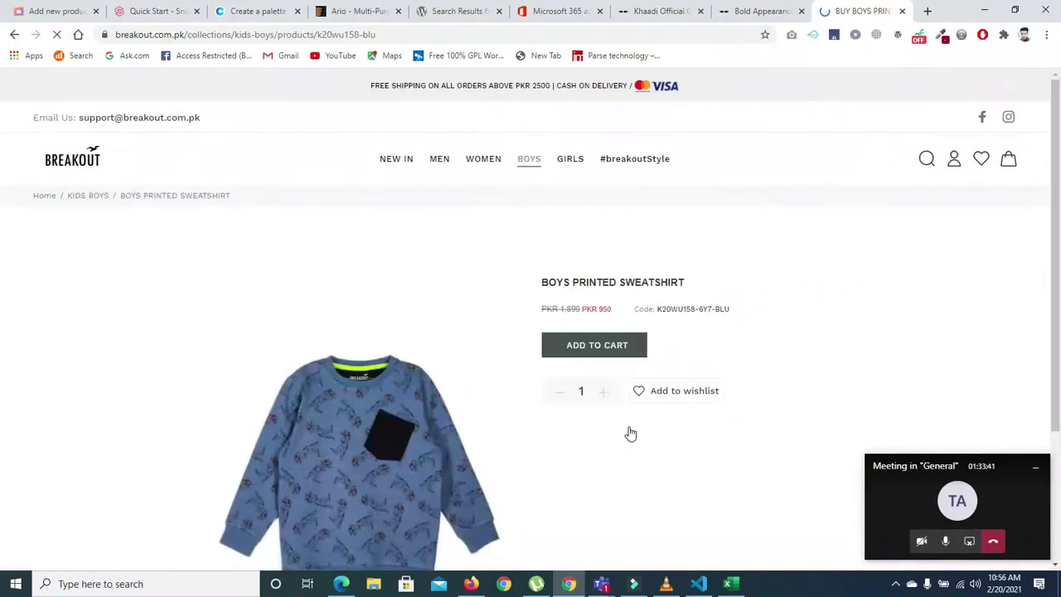
{"action": "left_click_drag", "start_coordinate": [1051, 151], "coordinate": [1051, 204]}
{"action": "left_click_drag", "start_coordinate": [1058, 131], "coordinate": [1059, 130]}
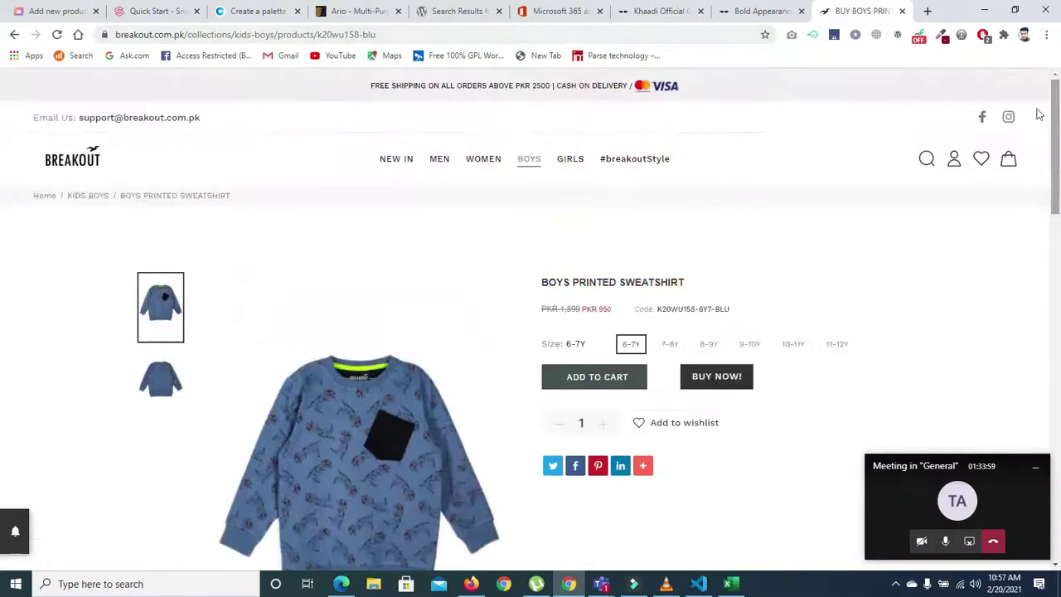
{"action": "left_click", "coordinate": [928, 11]}
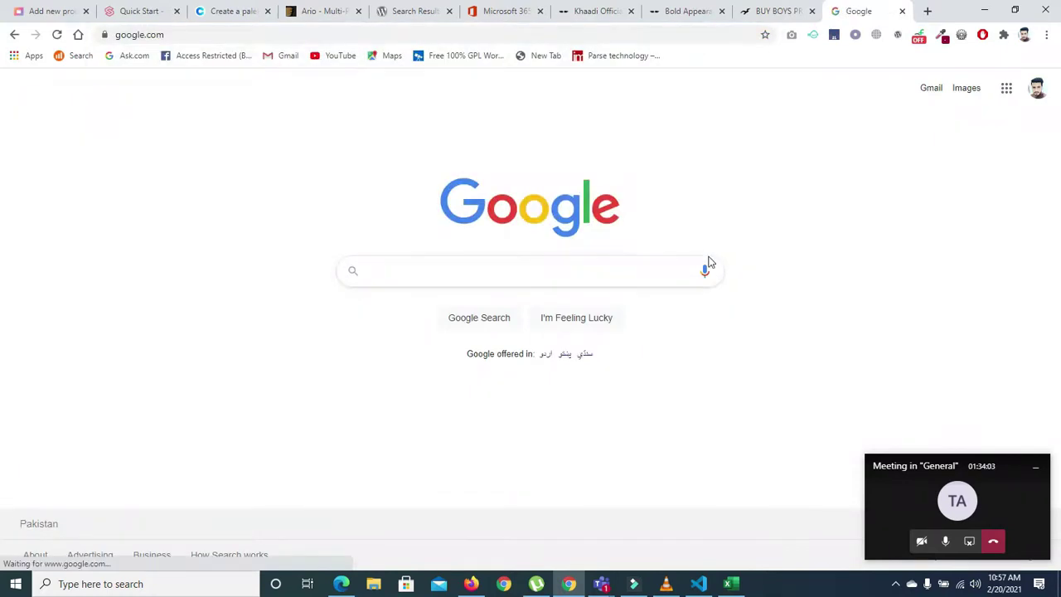
- Search 'lorem ipsum', open lipsum.com and select the first 'What is Lorem Ipsum?' paragraph
{"action": "type", "text": "lor"}
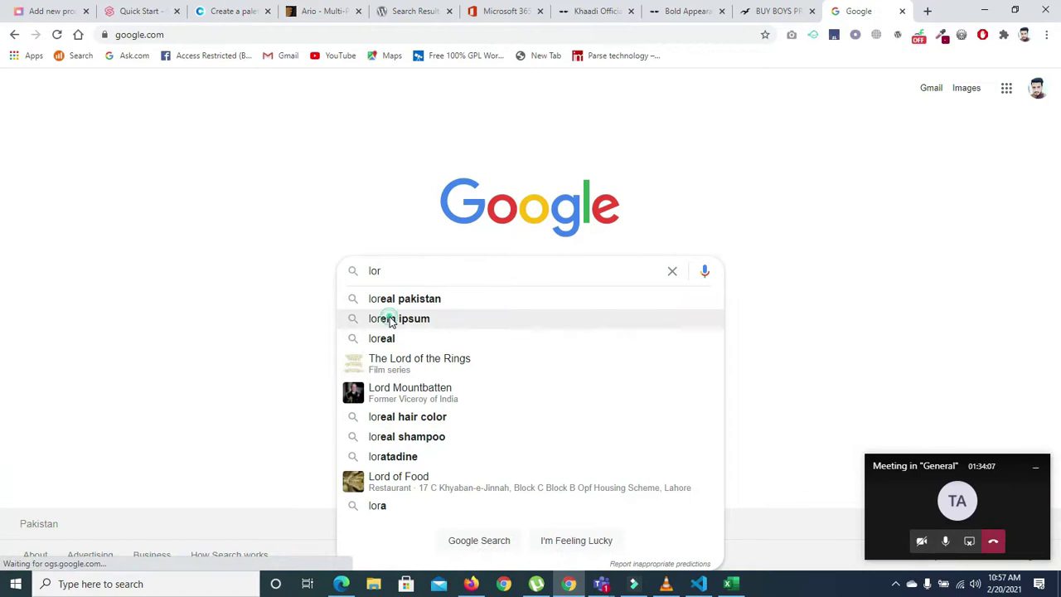
{"action": "left_click", "coordinate": [390, 319]}
{"action": "left_click", "coordinate": [232, 211]}
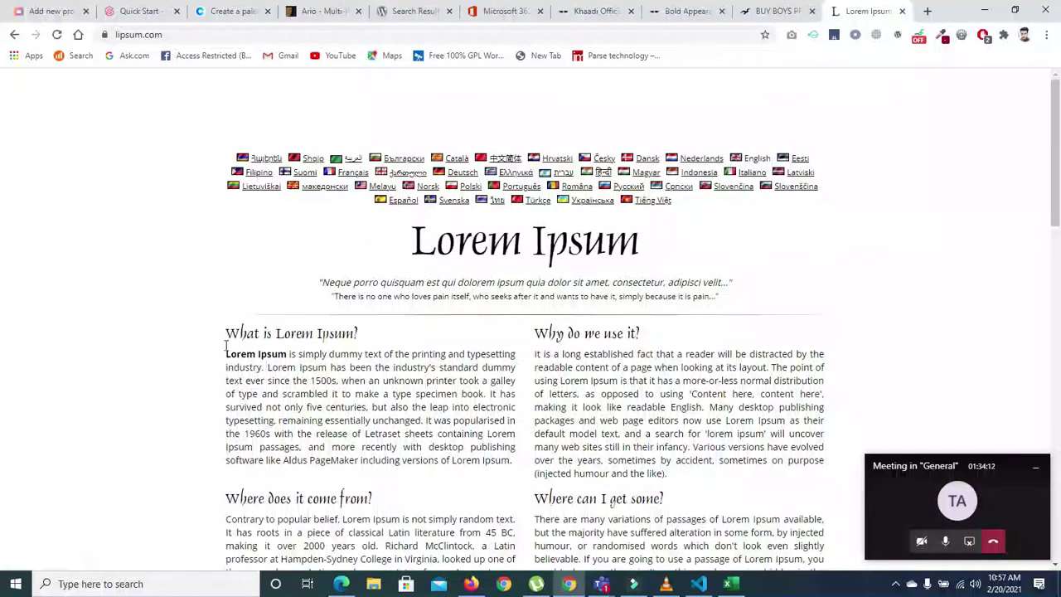
{"action": "left_click_drag", "start_coordinate": [224, 361], "coordinate": [510, 461]}
{"action": "key", "text": "ctrl+c"}
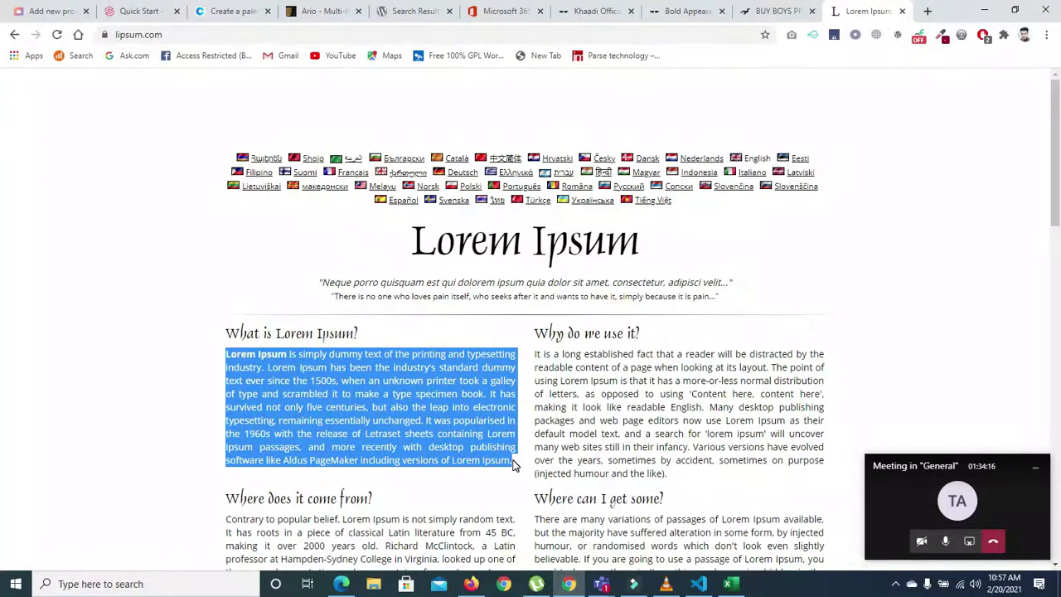
- Paste the Lorem Ipsum paragraph into the Shirt description and link 'and more recently' to the typed 'www' URL
{"action": "left_click", "coordinate": [53, 11]}
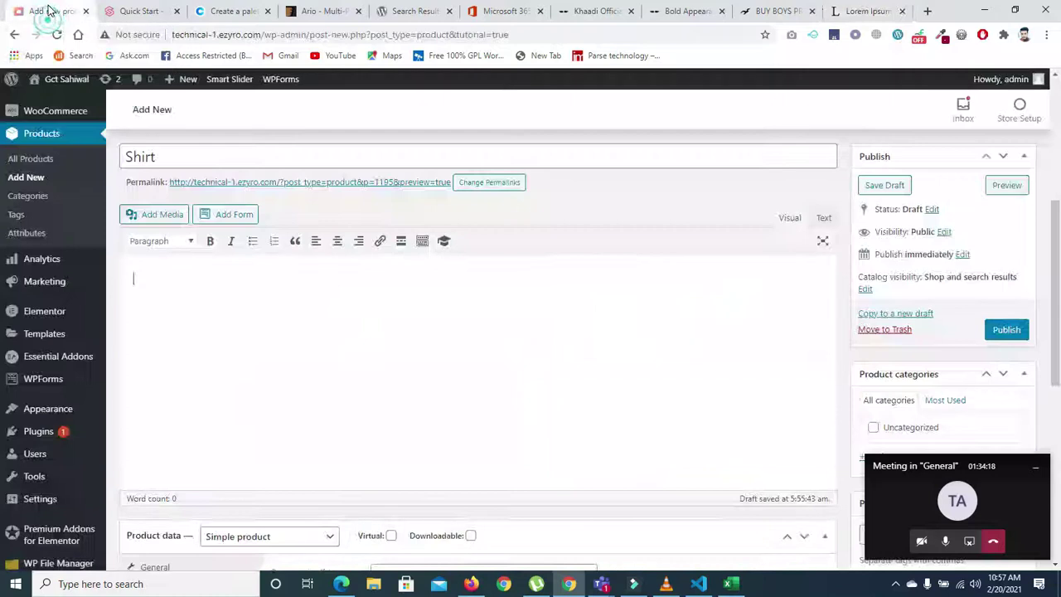
{"action": "key", "text": "ctrl+v"}
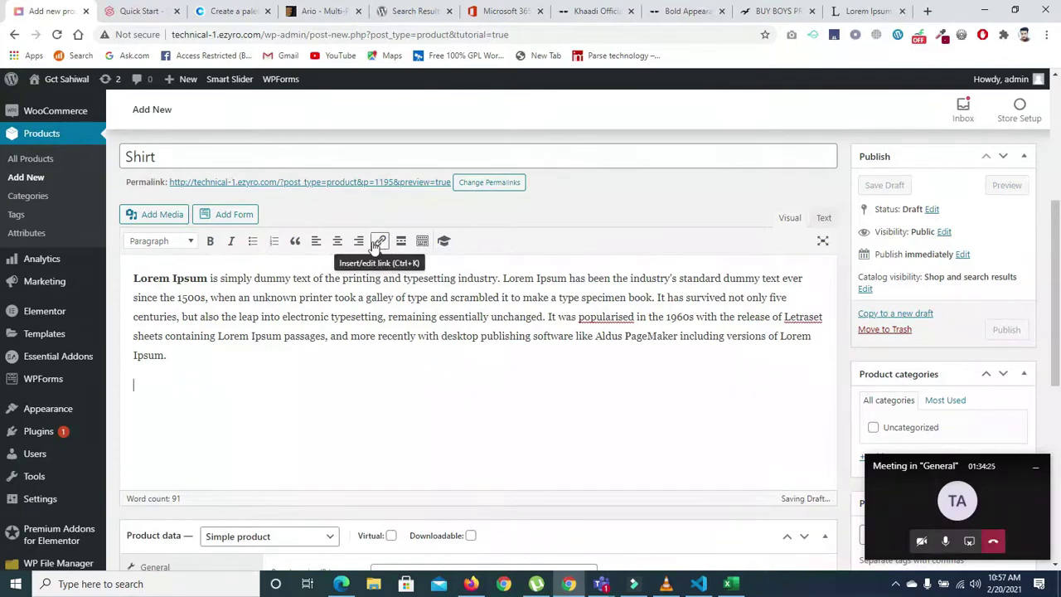
{"action": "left_click_drag", "start_coordinate": [331, 336], "coordinate": [417, 329]}
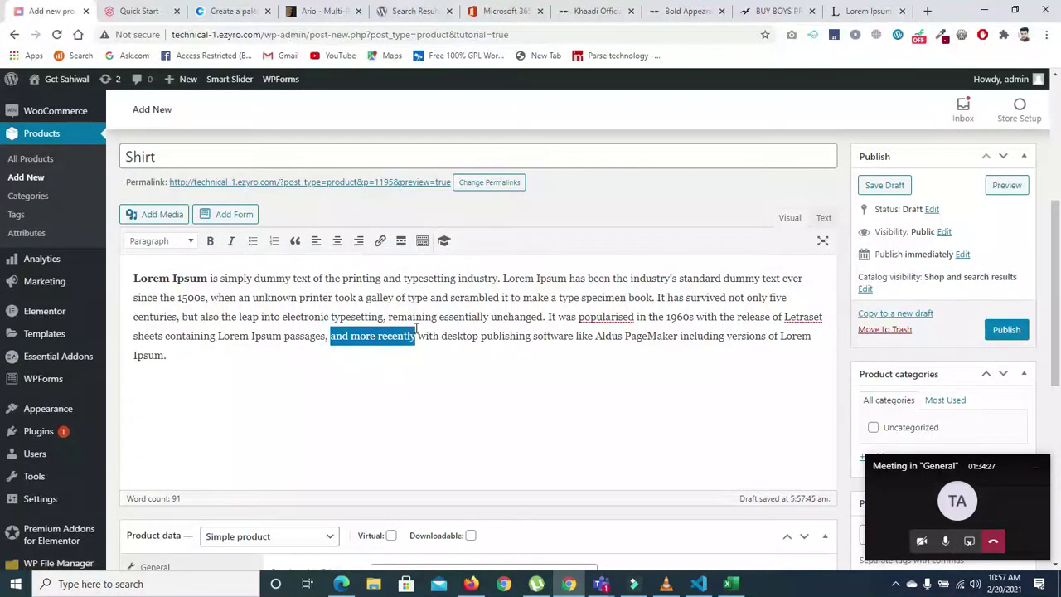
{"action": "left_click", "coordinate": [381, 241]}
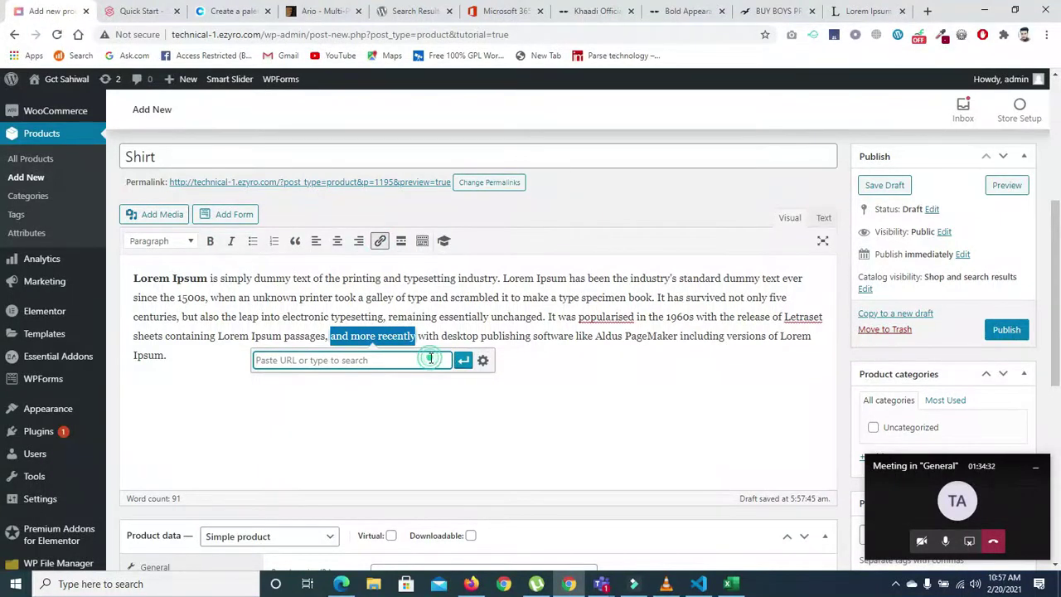
{"action": "type", "text": "www.google.com"}
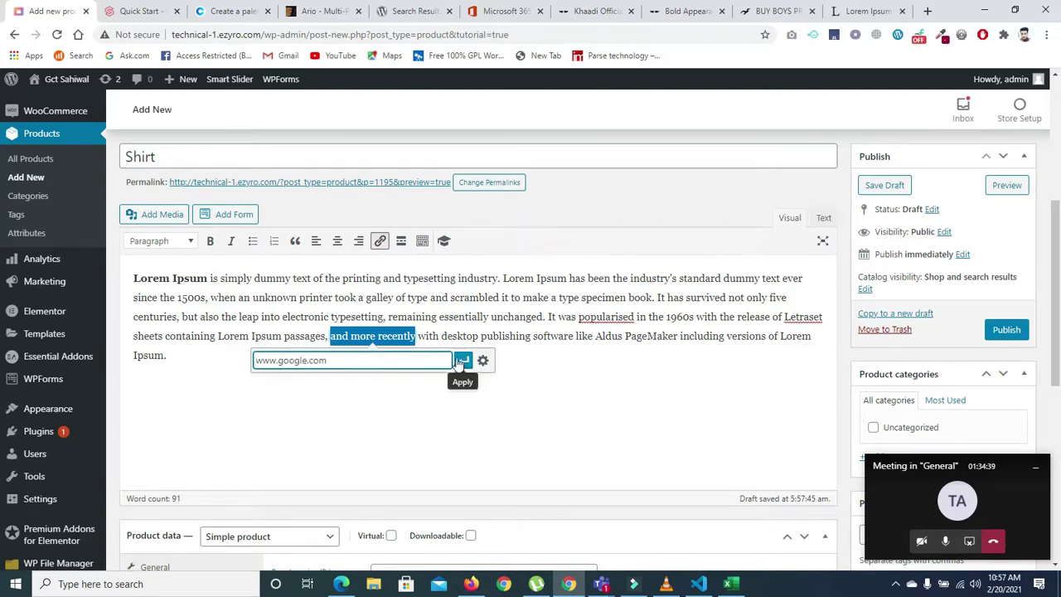
{"action": "left_click", "coordinate": [462, 360]}
{"action": "left_click", "coordinate": [412, 398]}
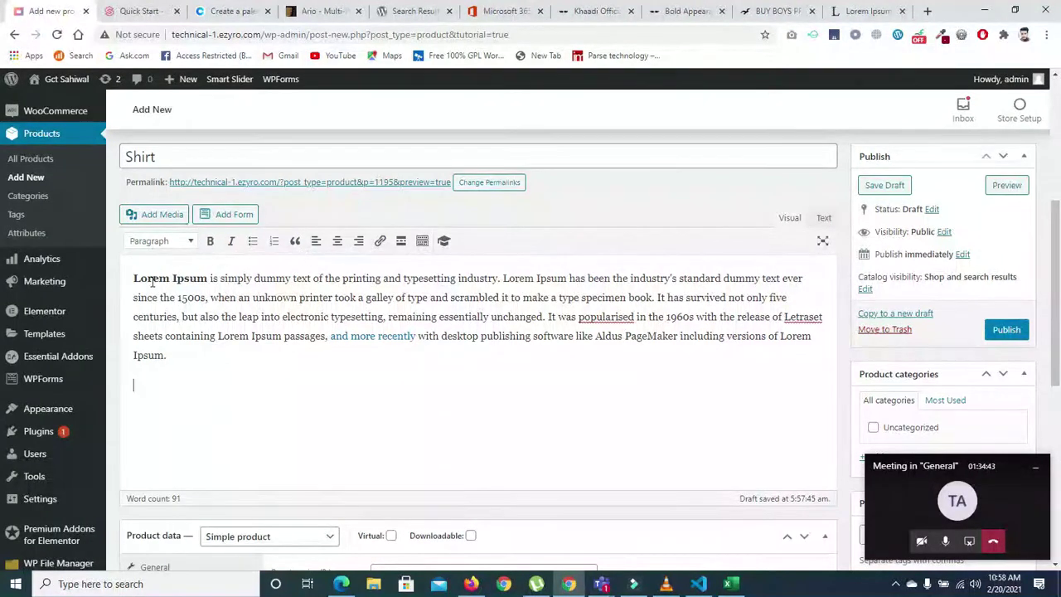
- Make 'since the 1500s,' bold
{"action": "left_click_drag", "start_coordinate": [135, 299], "coordinate": [209, 298]}
{"action": "left_click", "coordinate": [210, 241]}
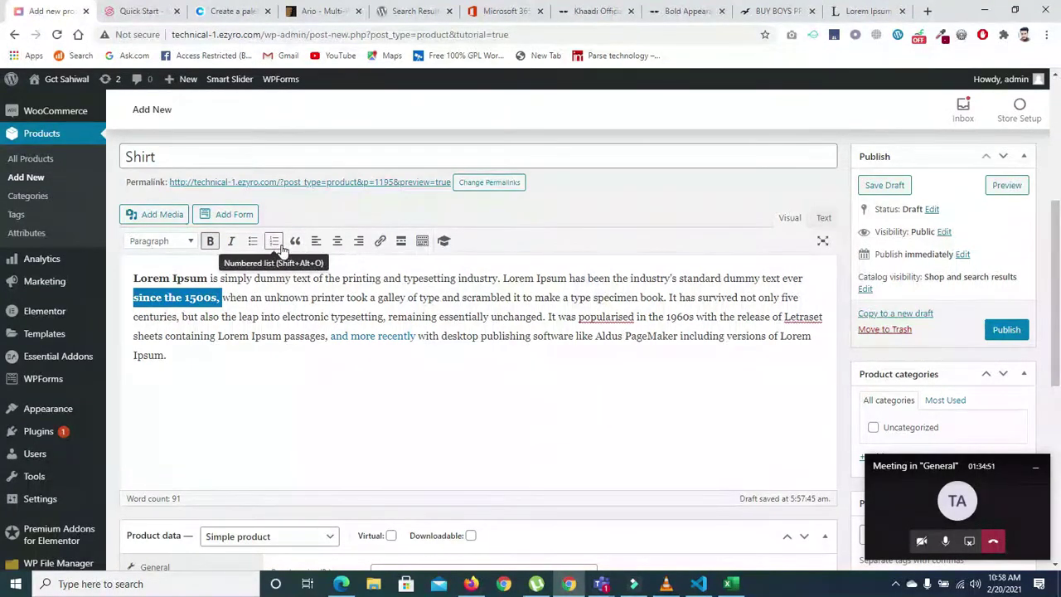
{"action": "left_click", "coordinate": [197, 363]}
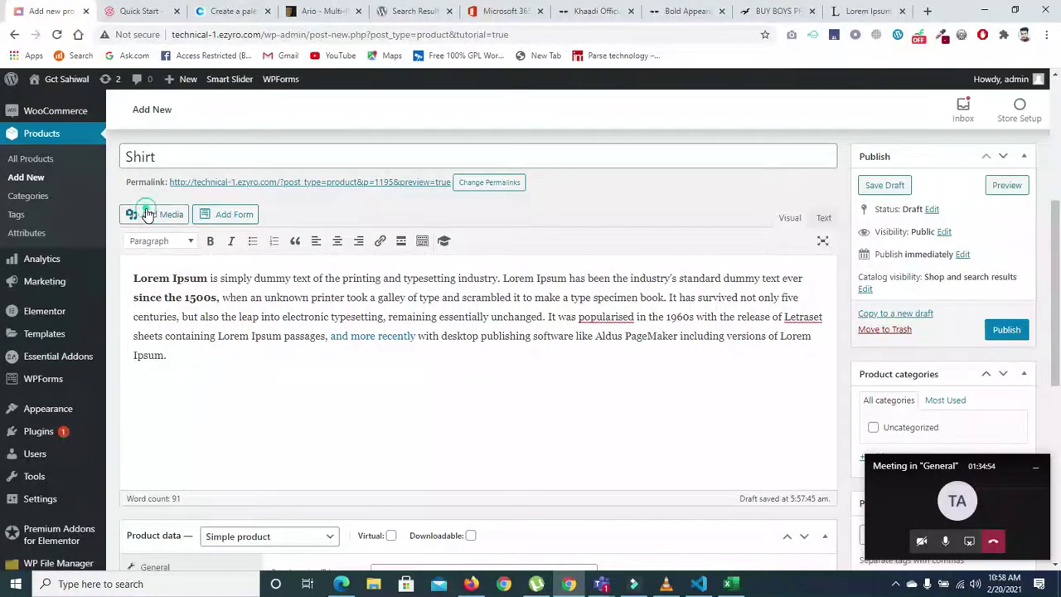
- Insert the teacher2.jpg photo from the media library into the description
{"action": "left_click", "coordinate": [148, 215]}
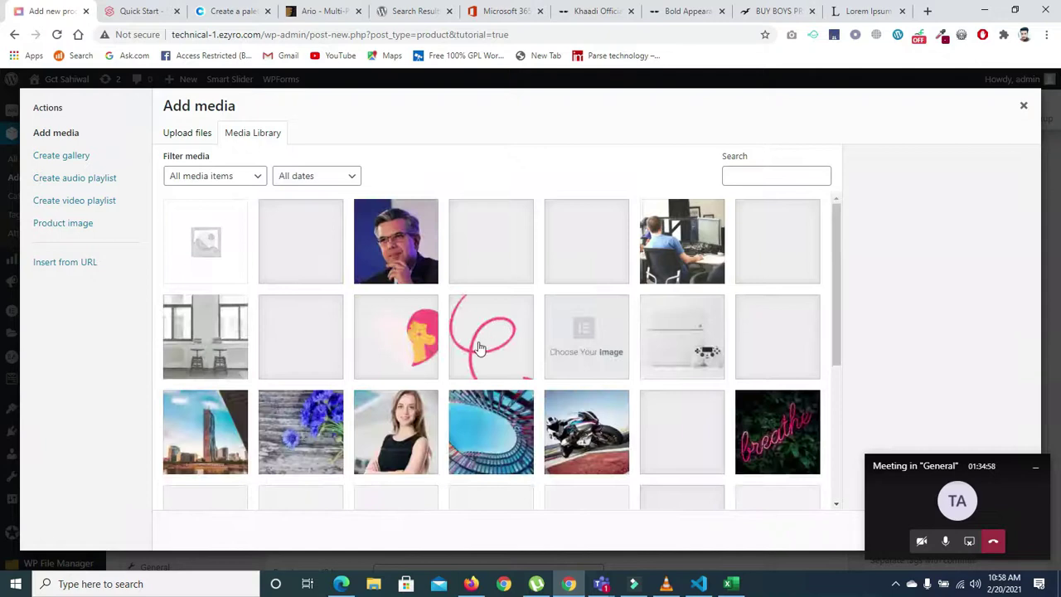
{"action": "left_click", "coordinate": [901, 463]}
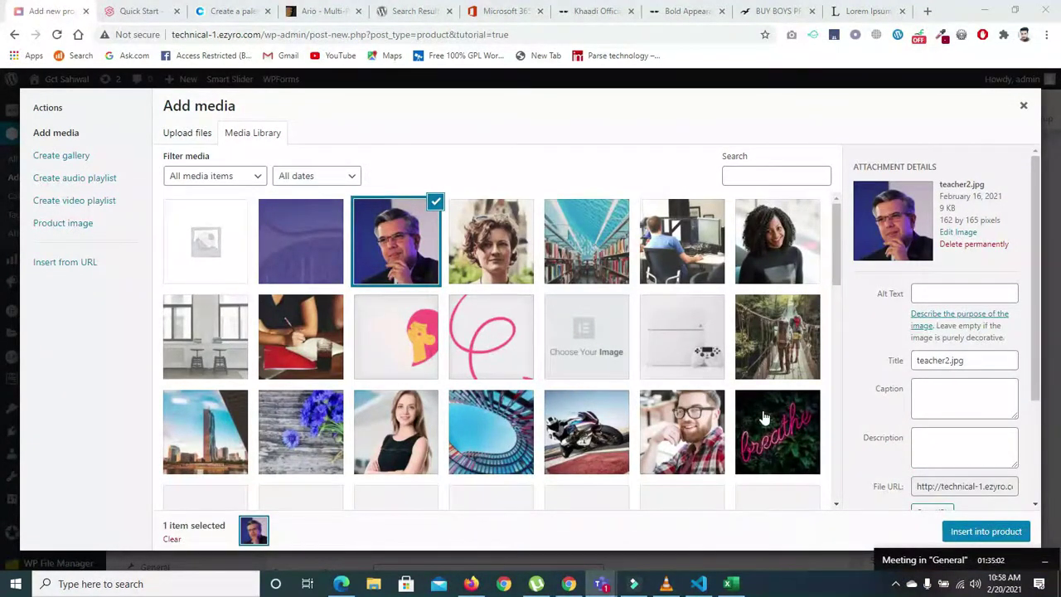
{"action": "left_click", "coordinate": [417, 427]}
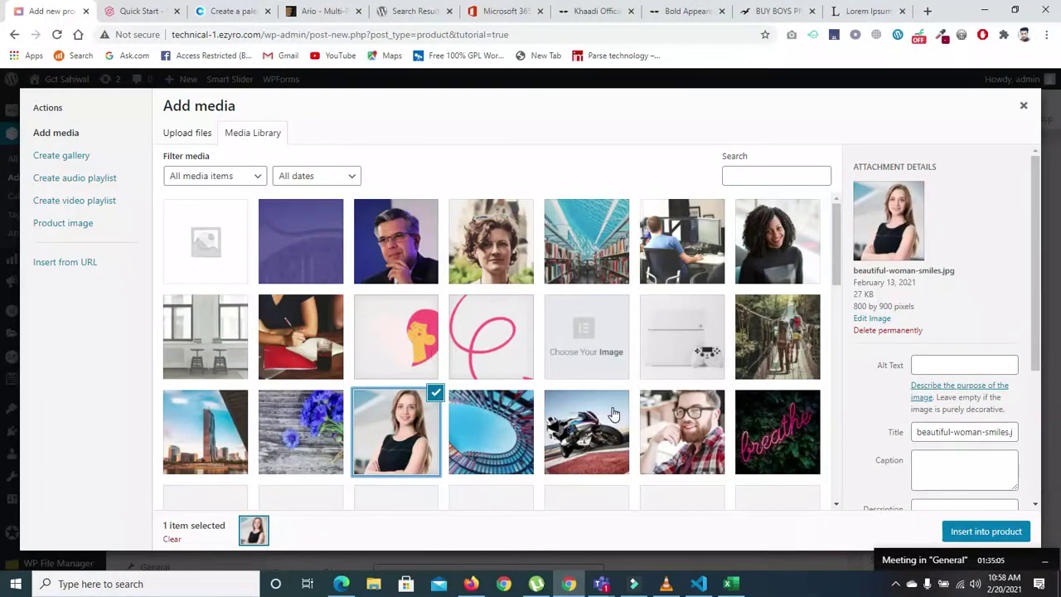
{"action": "left_click", "coordinate": [384, 255]}
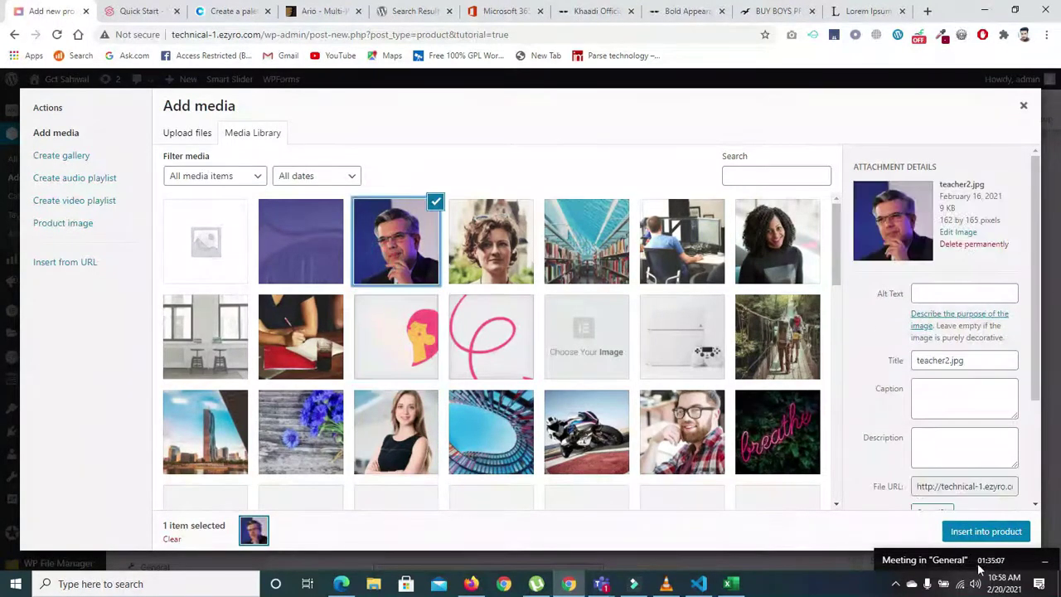
{"action": "left_click", "coordinate": [968, 532]}
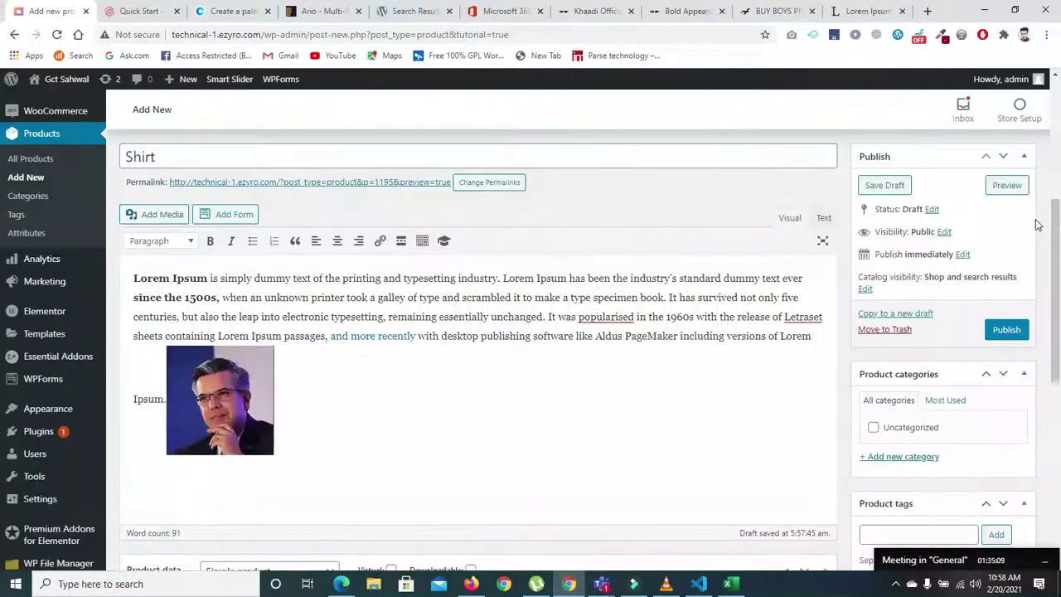
- Enlarge the photo and center it below the paragraph
{"action": "scroll", "coordinate": [1036, 221], "scroll_direction": "down", "scroll_amount": 1}
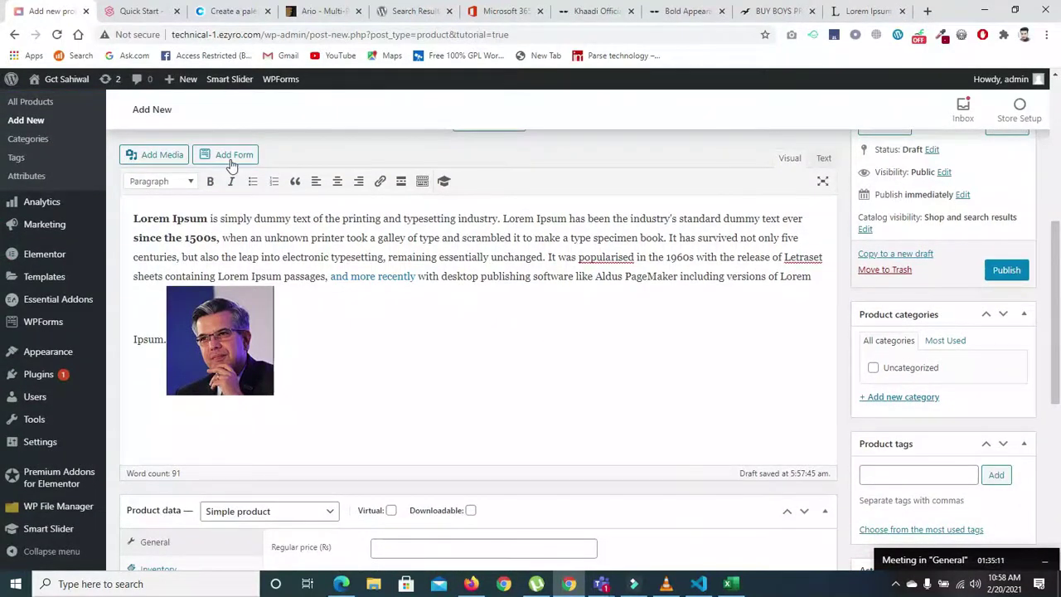
{"action": "left_click", "coordinate": [260, 388]}
{"action": "left_click_drag", "start_coordinate": [273, 395], "coordinate": [308, 428]}
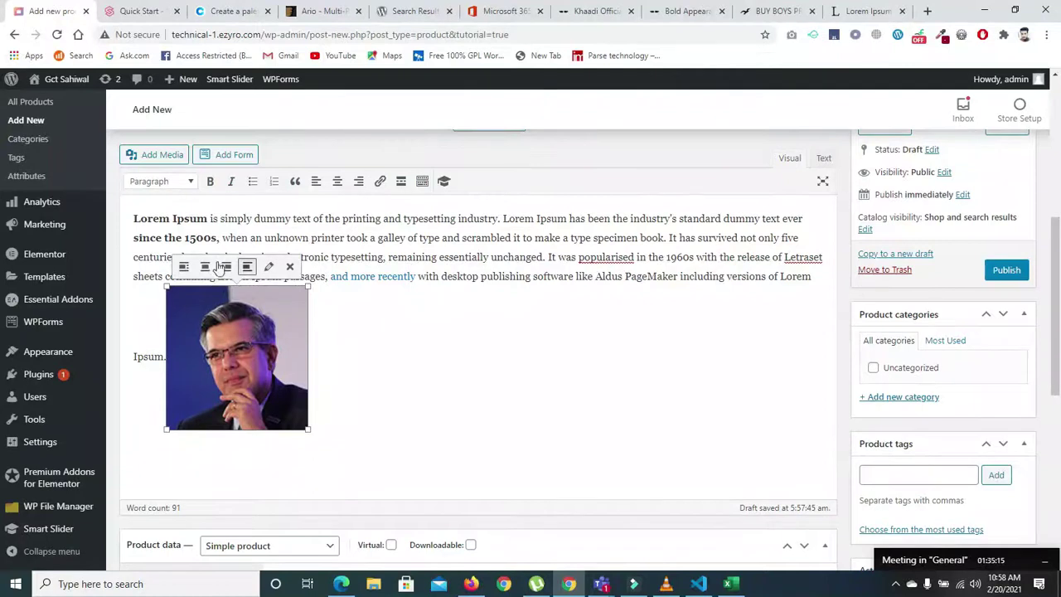
{"action": "left_click", "coordinate": [206, 266]}
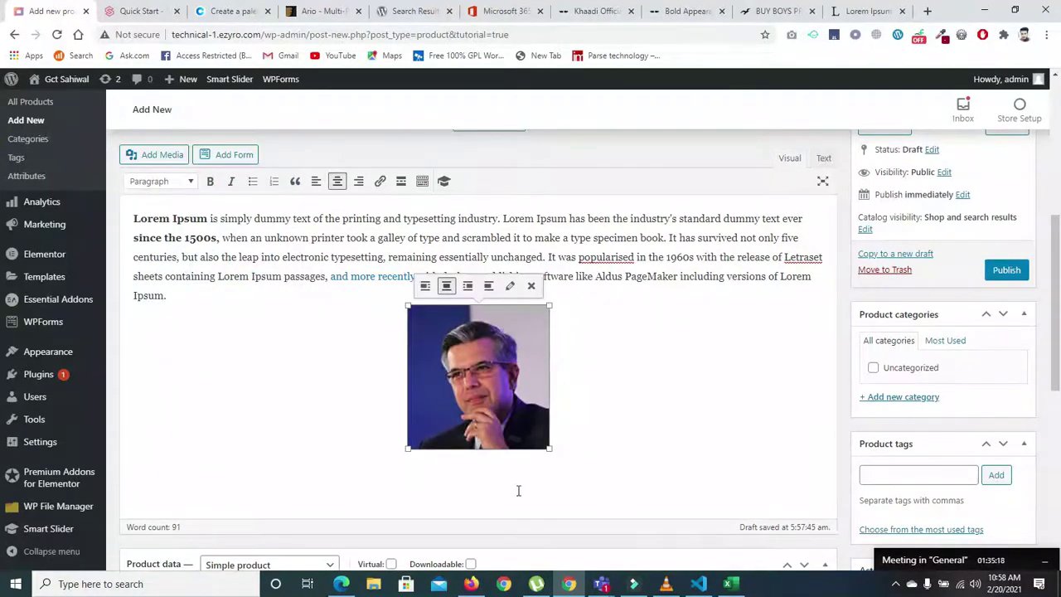
{"action": "left_click", "coordinate": [426, 286]}
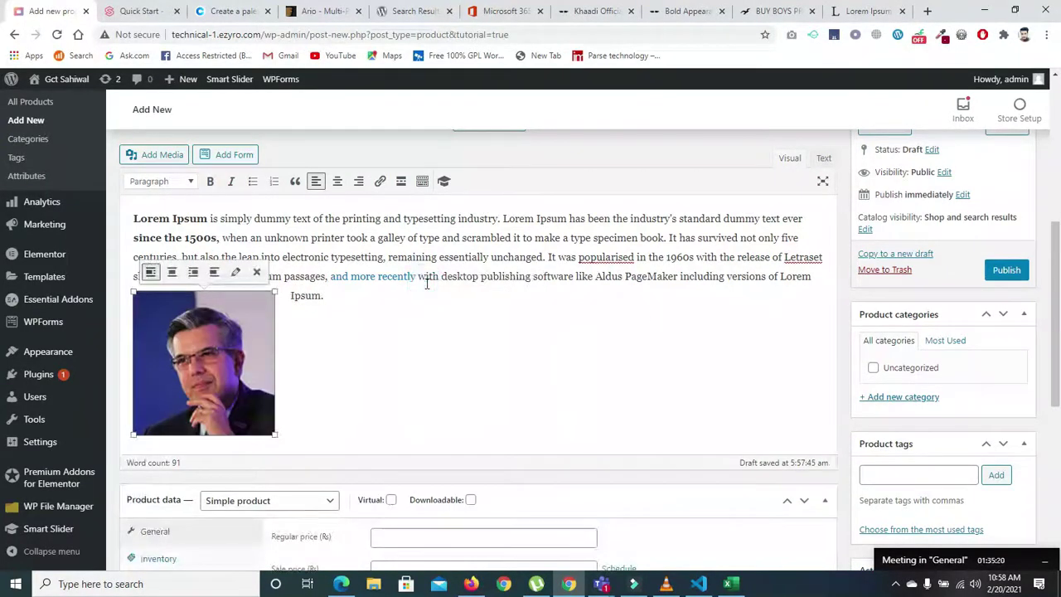
{"action": "left_click", "coordinate": [213, 273]}
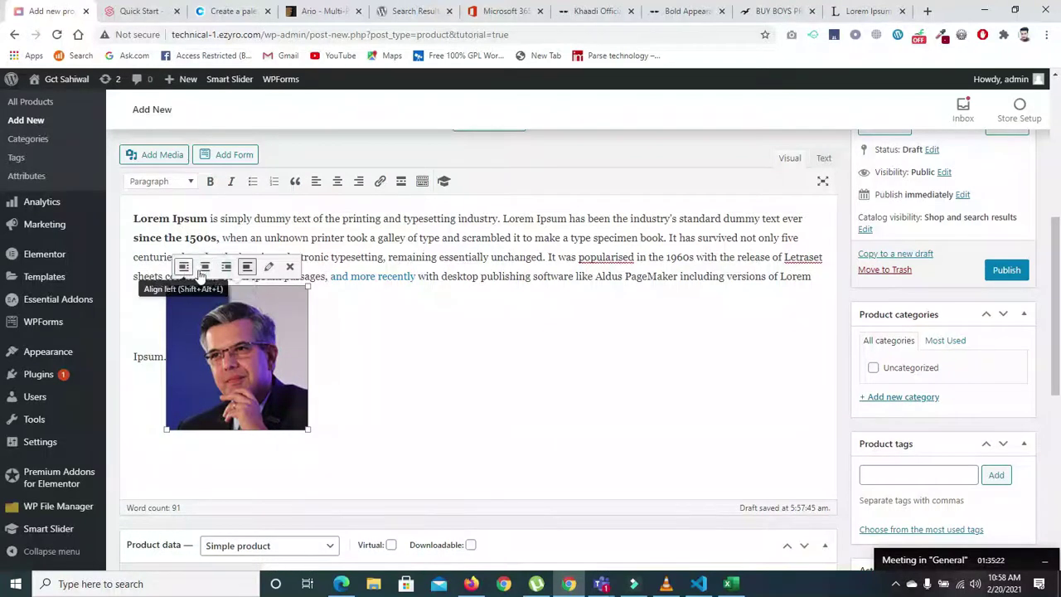
{"action": "left_click", "coordinate": [204, 272]}
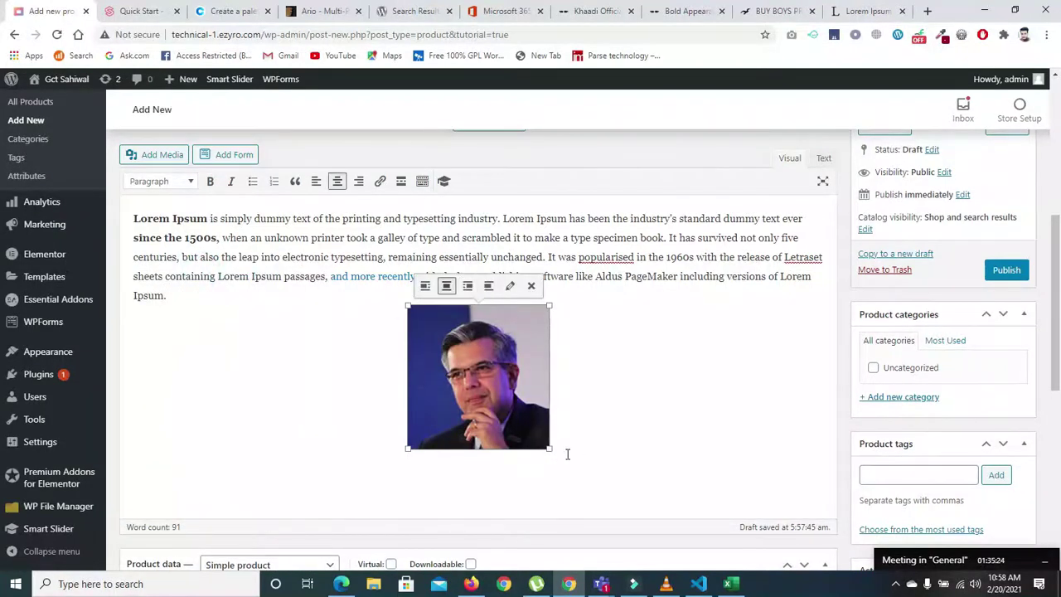
{"action": "left_click_drag", "start_coordinate": [548, 449], "coordinate": [647, 431]}
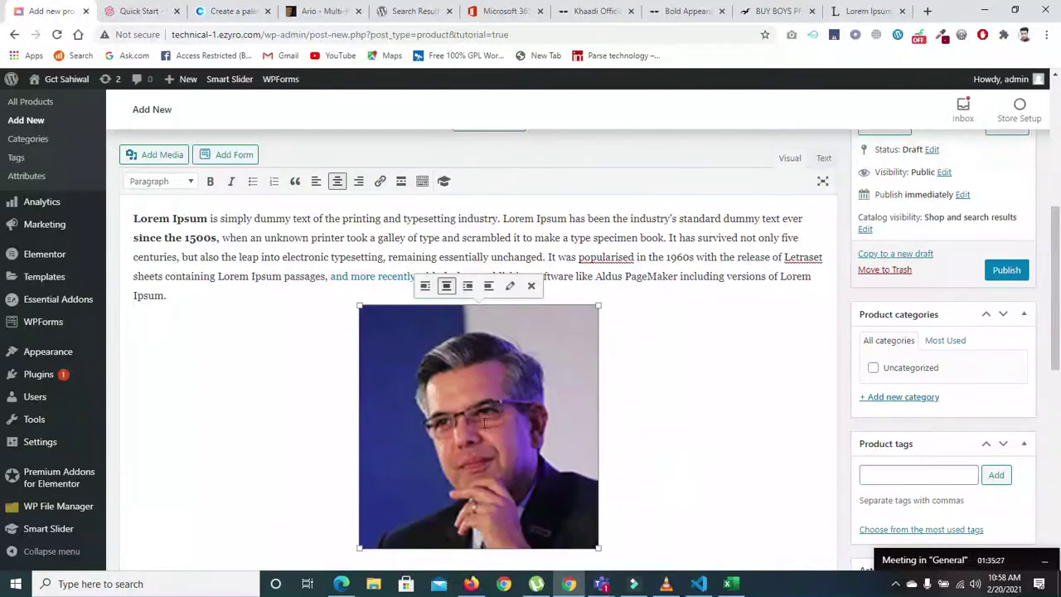
- Move the photo into the paragraph right after 'sheets'
{"action": "scroll", "coordinate": [663, 367], "scroll_direction": "down", "scroll_amount": 1}
{"action": "scroll", "coordinate": [743, 167], "scroll_direction": "up", "scroll_amount": 1}
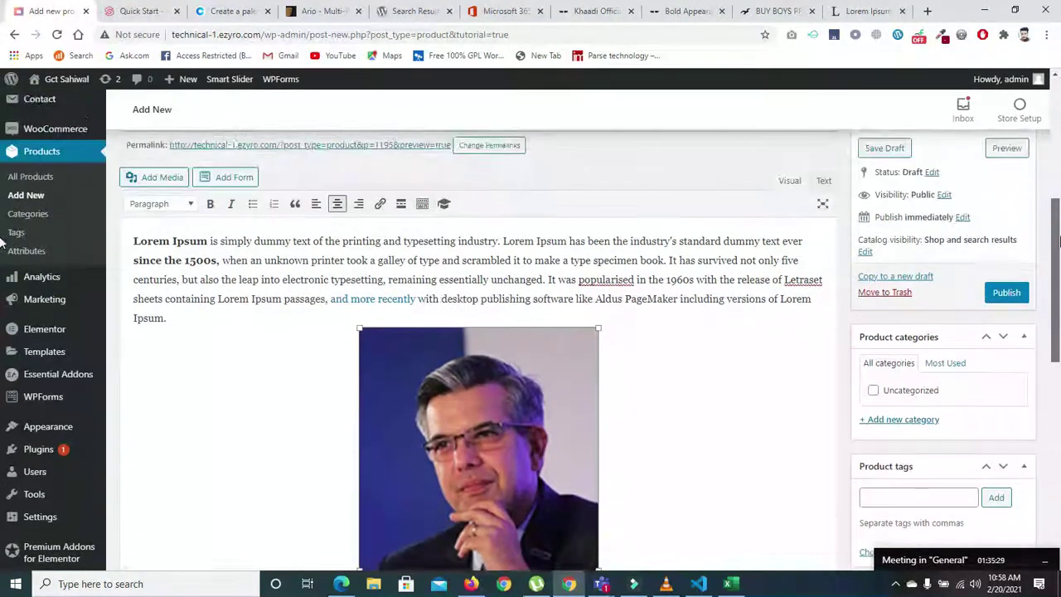
{"action": "scroll", "coordinate": [744, 167], "scroll_direction": "down", "scroll_amount": 1}
{"action": "left_click_drag", "start_coordinate": [174, 282], "coordinate": [135, 202]}
{"action": "key", "text": "ctrl+z"}
{"action": "left_click_drag", "start_coordinate": [170, 238], "coordinate": [167, 220]}
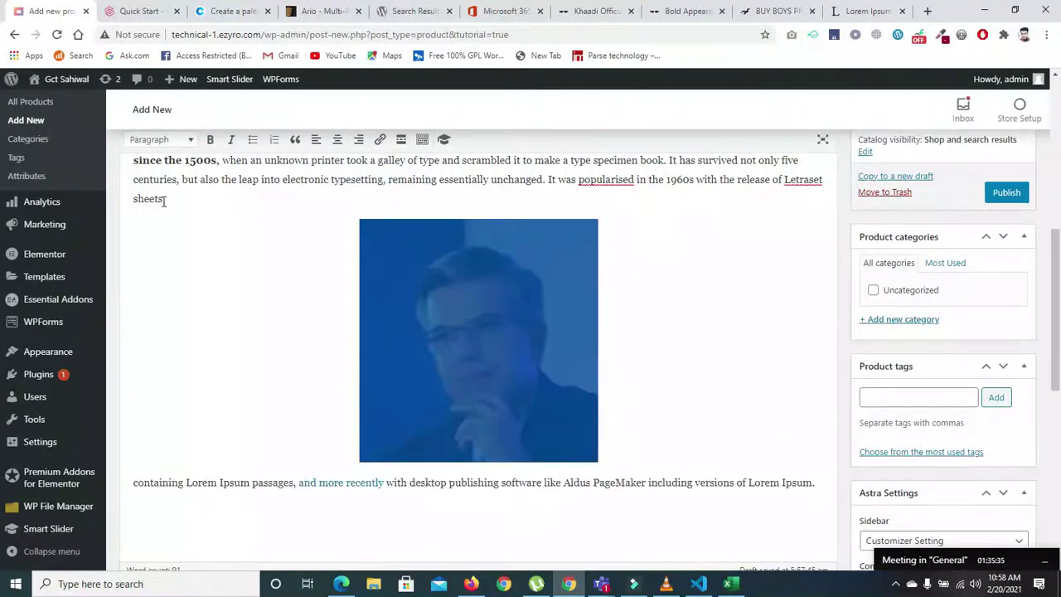
{"action": "left_click", "coordinate": [135, 178]}
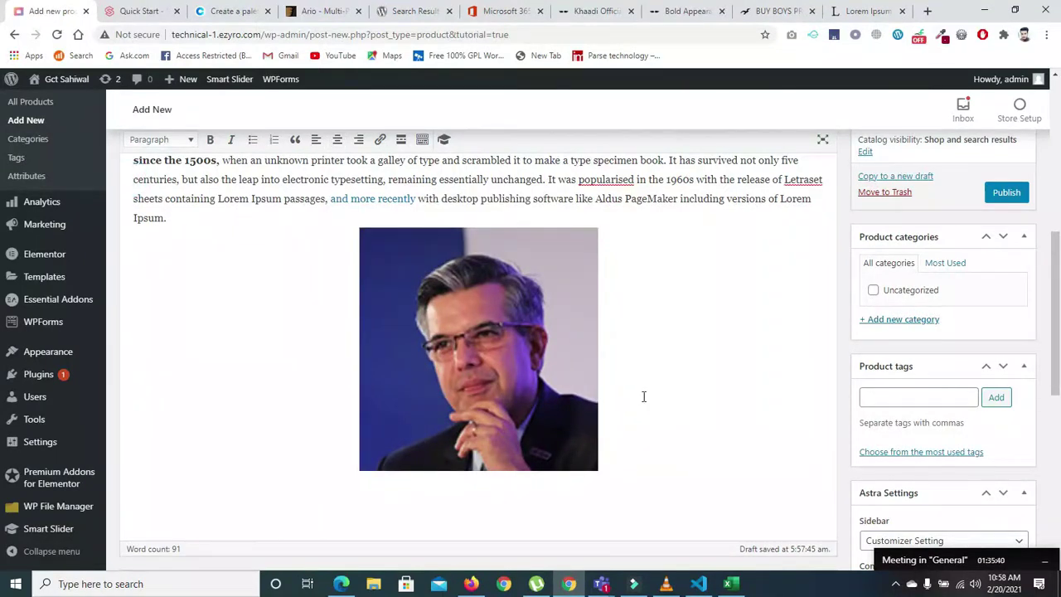
- Paste a Lorem Ipsum paragraph below the photo and float the photo left with text wrapping
{"action": "left_click", "coordinate": [199, 500]}
{"action": "type", "text": "Lorem Ipsum is simply dummy text of the printing and typesetting industry. Lorem Ipsum has been the industry's standard dummy text ever since the 1500s, when an unknown printer took a galley of type and scrambled it to make a type specimen book. It has survived not only five centuries, but also the leap into electronic typesetting, remaining essentially unchanged. It was popularised in the 1960s with the release of Letraset sheets containing Lorem Ipsum passages, and more recently with desktop publishing software like Aldus PageMaker including versions of Lorem Ipsum."}
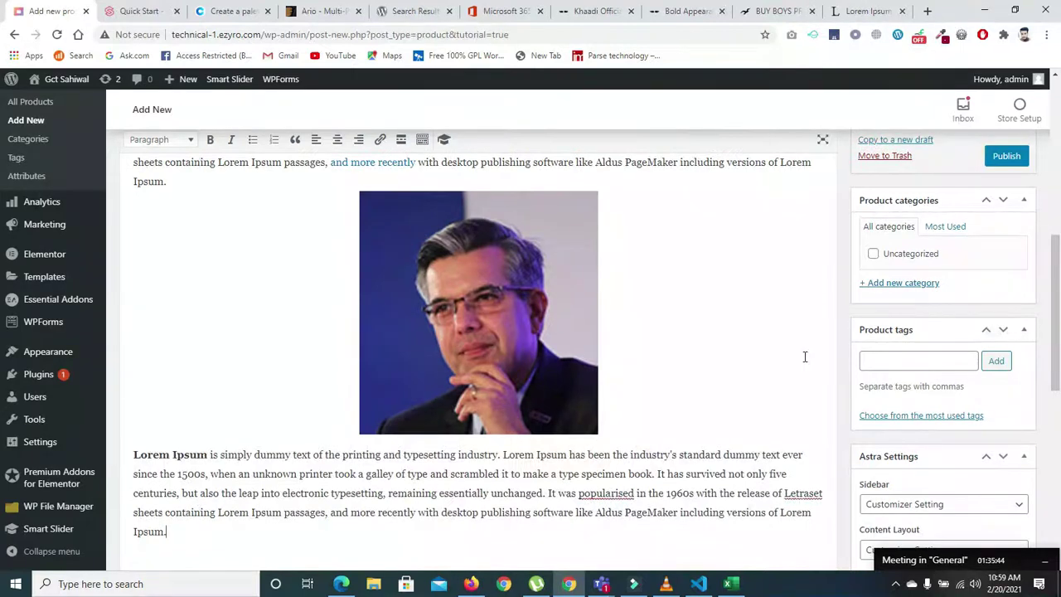
{"action": "left_click_drag", "start_coordinate": [1058, 299], "coordinate": [1059, 300]}
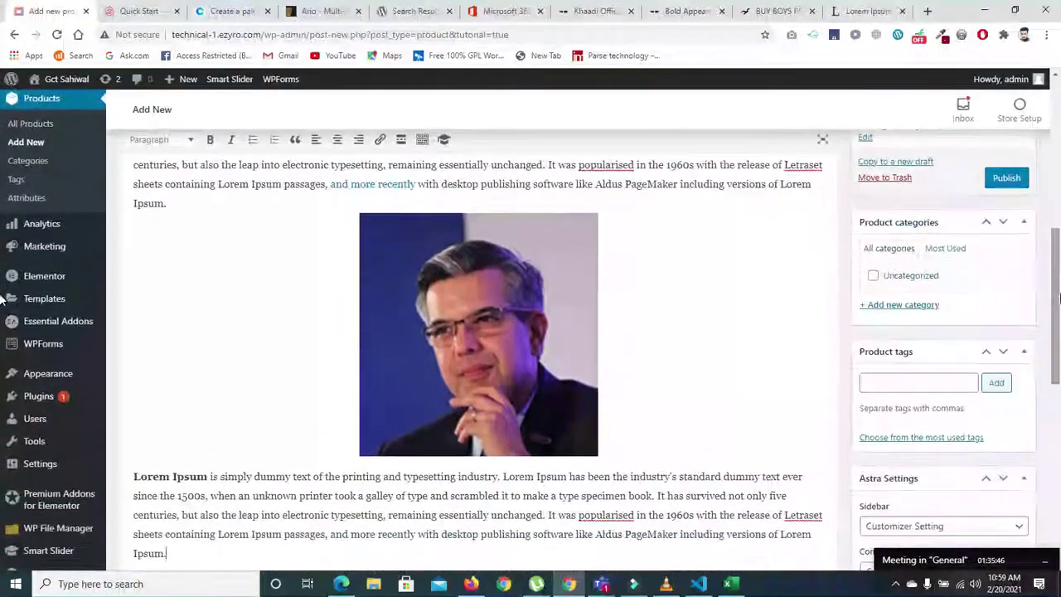
{"action": "right_click", "coordinate": [450, 369]}
{"action": "left_click", "coordinate": [333, 290]}
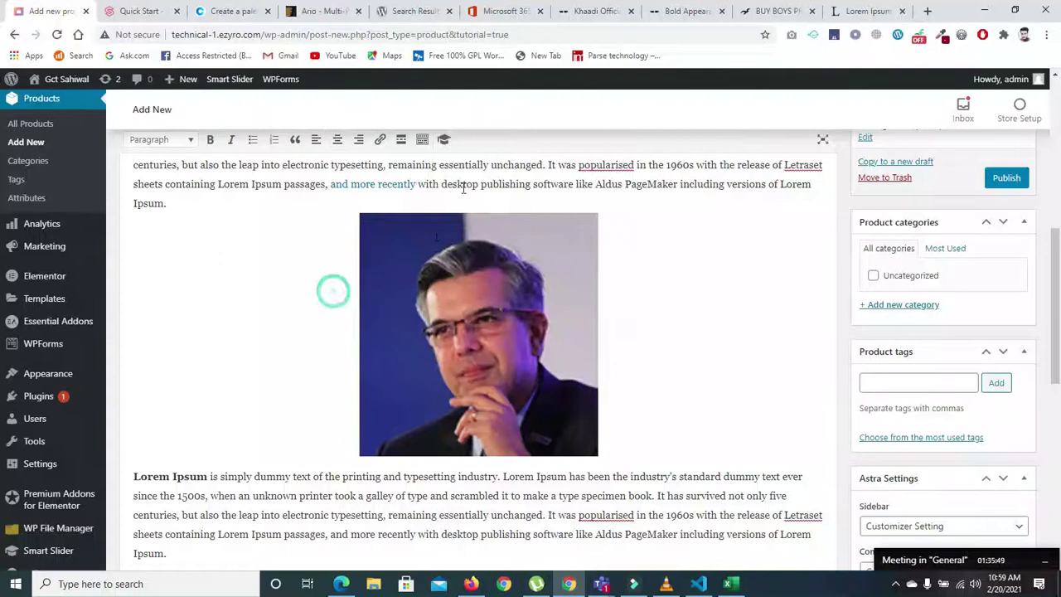
{"action": "left_click", "coordinate": [431, 300]}
{"action": "left_click", "coordinate": [429, 193]}
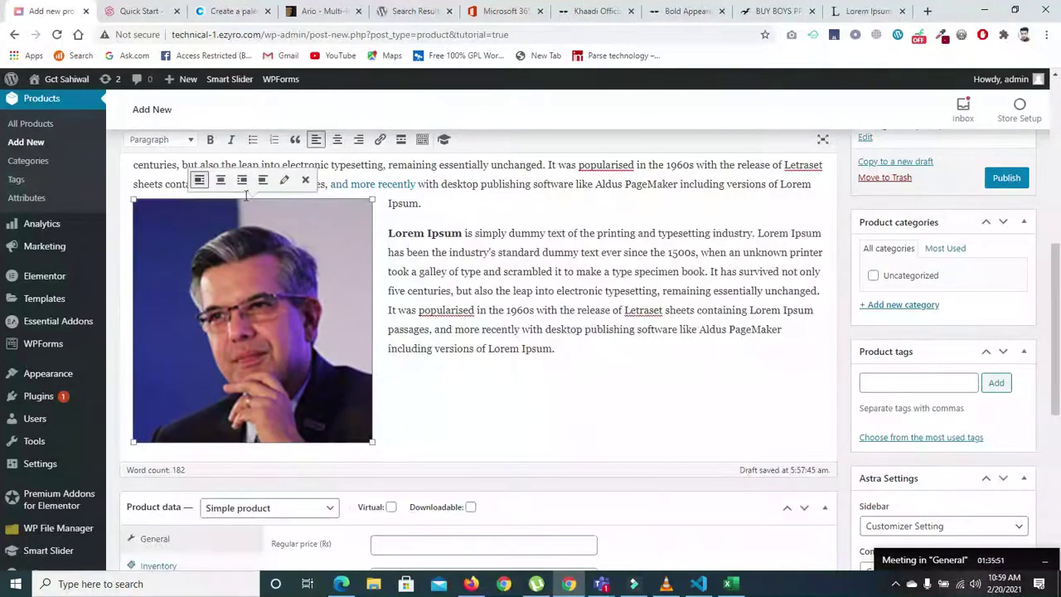
- Paste another Lorem Ipsum paragraph after the last 'Ipsum.'
{"action": "left_click", "coordinate": [586, 351]}
{"action": "type", "text": "Lorem Ipsum is simply dummy text of the printing and typesetting industry. Lorem Ipsum has been the industry's standard dummy text ever since the 1500s, when an unknown printer took a galley of type and scrambled it to make a type specimen book. It has survived not only five centuries, but also the leap into electronic typesetting, remaining essentially unchanged. It was popularised in the 1960s with the release of Letraset sheets containing Lorem Ipsum passages, and more recently with desktop publishing software like Aldus PageMaker including versions of Lorem Ipsum."}
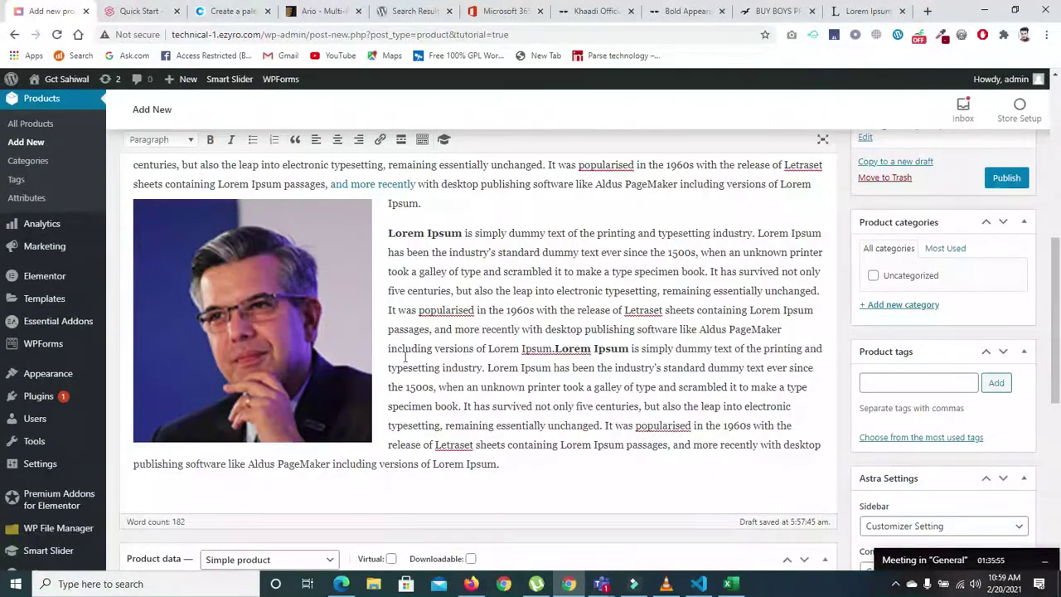
{"action": "scroll", "coordinate": [498, 348], "scroll_direction": "up", "scroll_amount": 3}
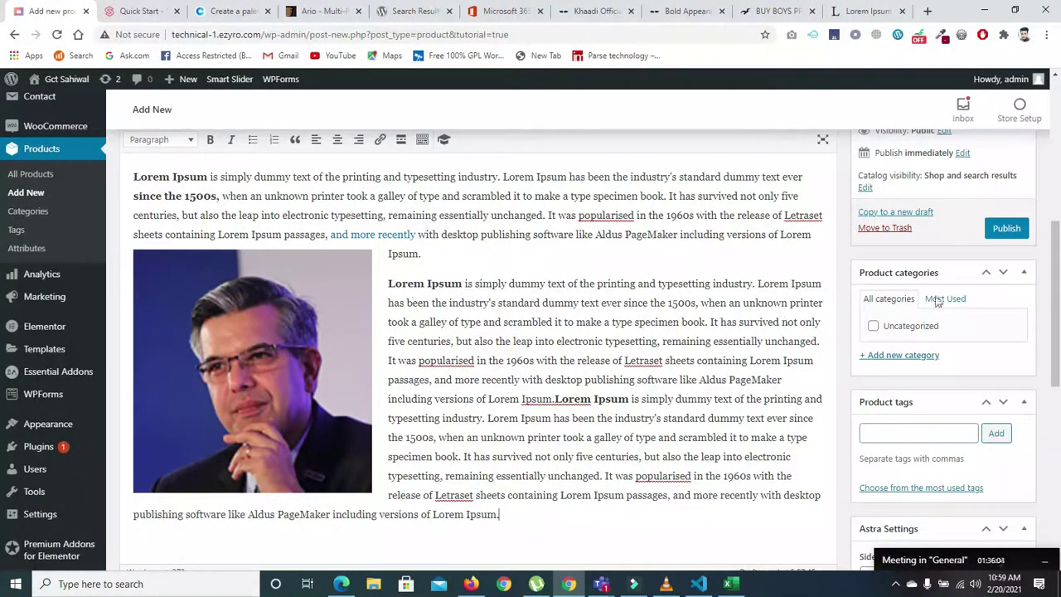
{"action": "left_click_drag", "start_coordinate": [1056, 265], "coordinate": [1058, 446]}
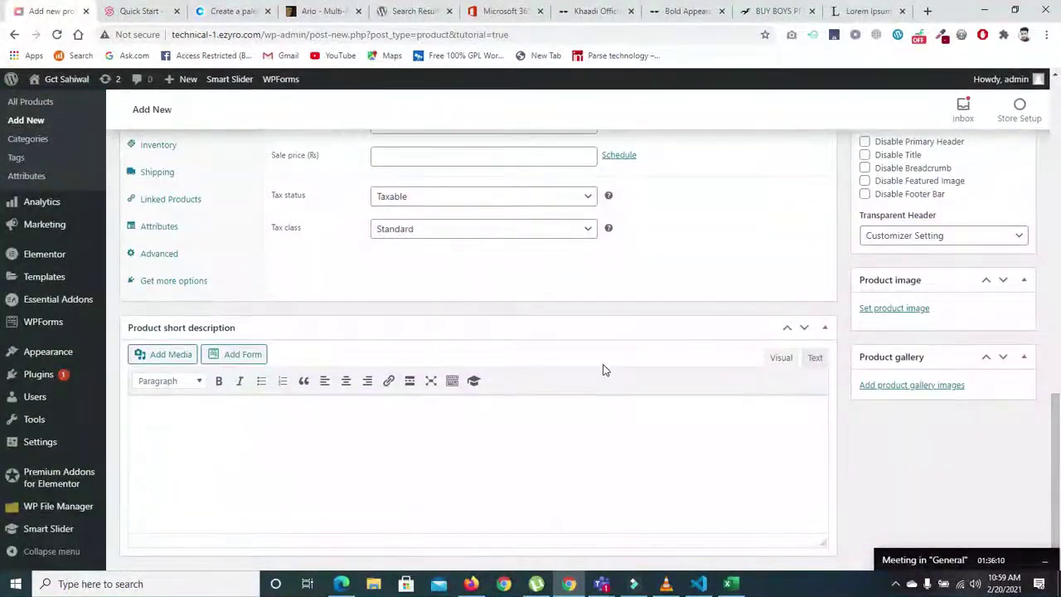
{"action": "left_click", "coordinate": [260, 426]}
- On the Khaadi Bold Appearance page, select the product's full Details text
{"action": "left_click", "coordinate": [593, 11]}
{"action": "left_click", "coordinate": [661, 10]}
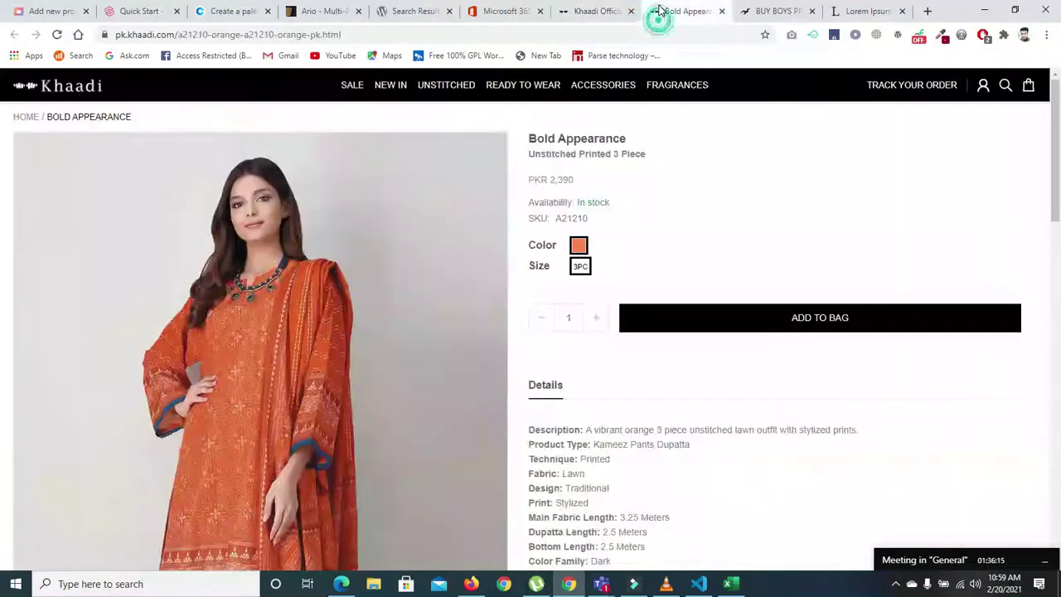
{"action": "scroll", "coordinate": [634, 178], "scroll_direction": "down", "scroll_amount": 3}
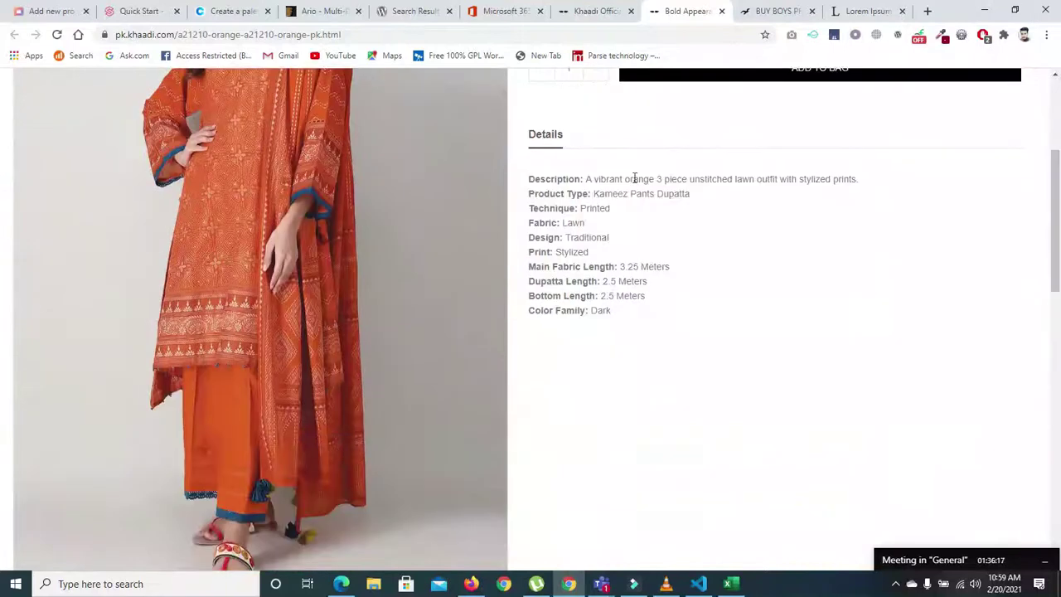
{"action": "left_click_drag", "start_coordinate": [526, 181], "coordinate": [637, 314]}
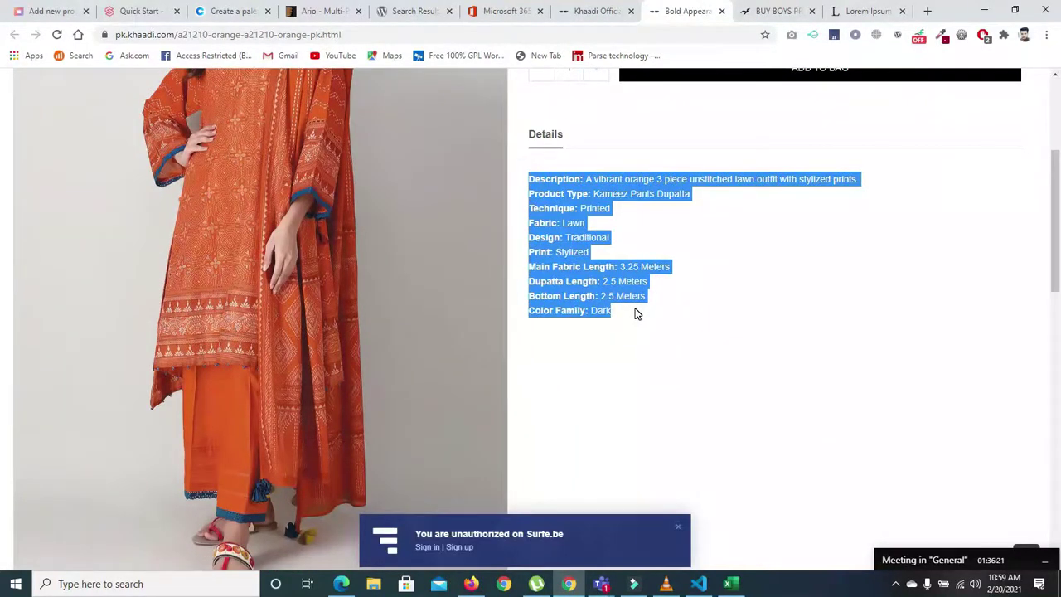
{"action": "scroll", "coordinate": [1055, 224], "scroll_direction": "up", "scroll_amount": 3}
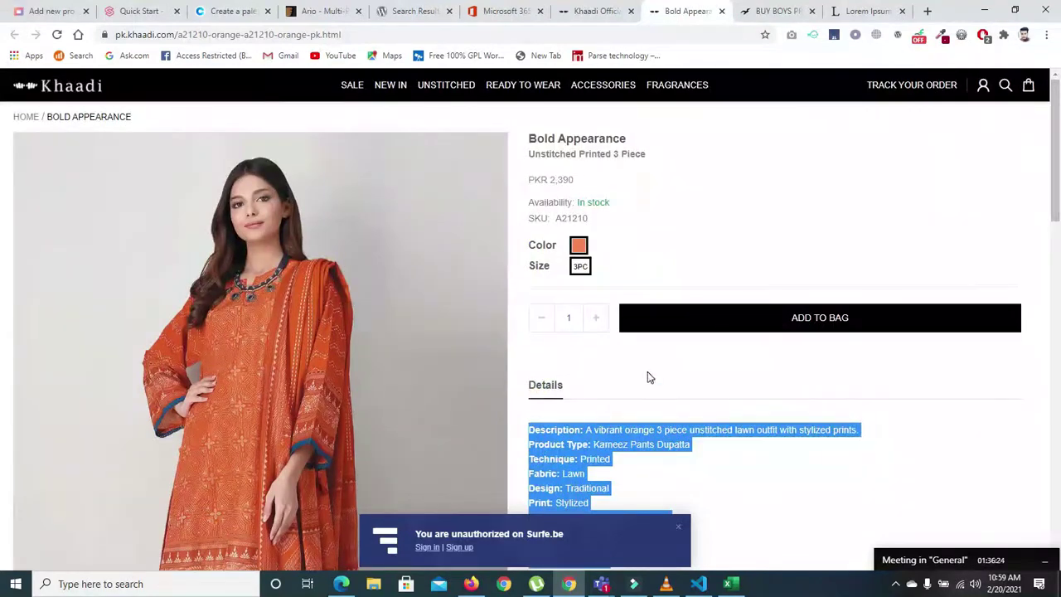
- Glance at the Breakout sweatshirt and Microsoft 365 tabs, then return to the WordPress product editor
{"action": "left_click", "coordinate": [751, 12]}
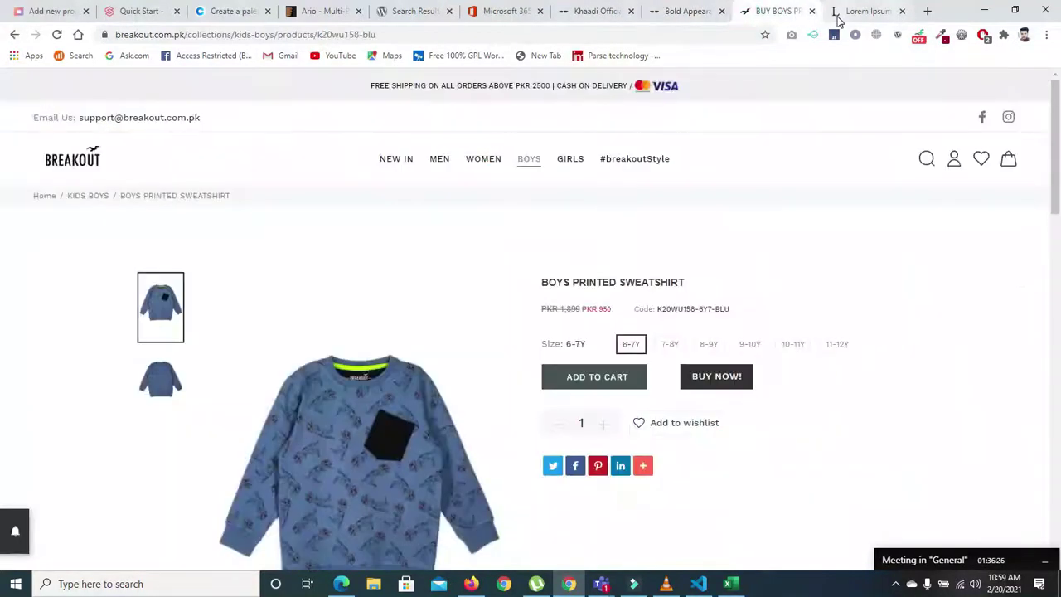
{"action": "scroll", "coordinate": [3, 133], "scroll_direction": "down", "scroll_amount": 2}
{"action": "scroll", "coordinate": [3, 132], "scroll_direction": "up", "scroll_amount": 2}
{"action": "left_click", "coordinate": [487, 20]}
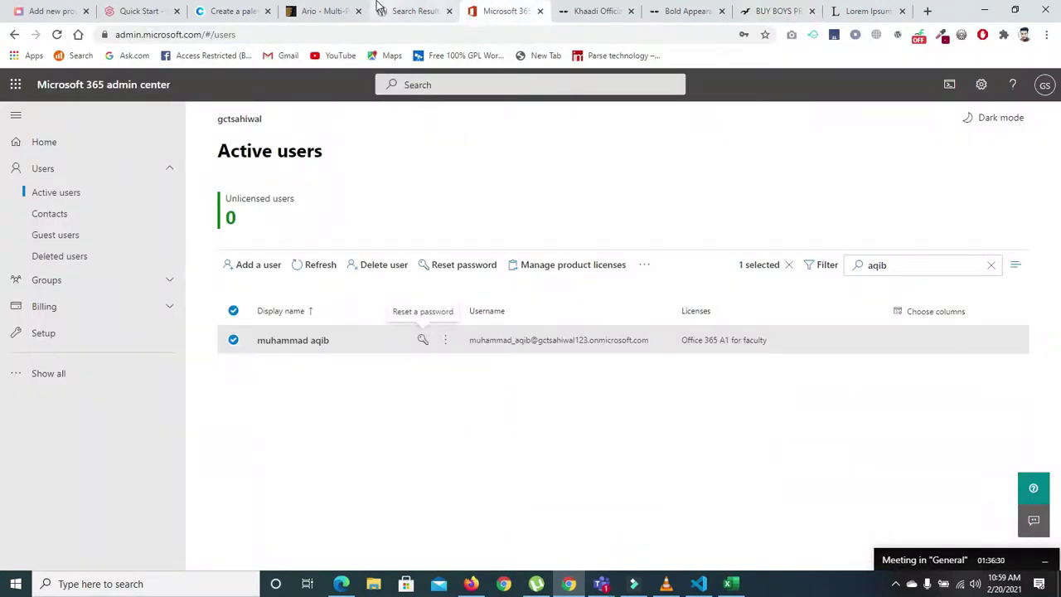
{"action": "left_click", "coordinate": [50, 12]}
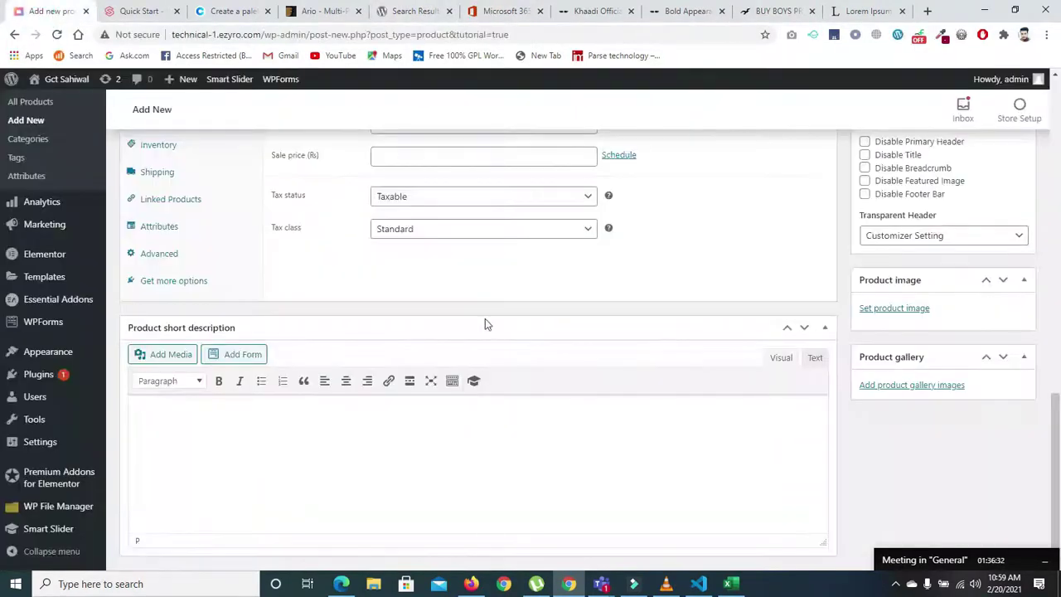
- Paste the Khaadi details (orange lawn outfit, product type, Lawn fabric, 3.25 m) into the short description
{"action": "left_click", "coordinate": [297, 454]}
{"action": "key", "text": "ctrl+v"}
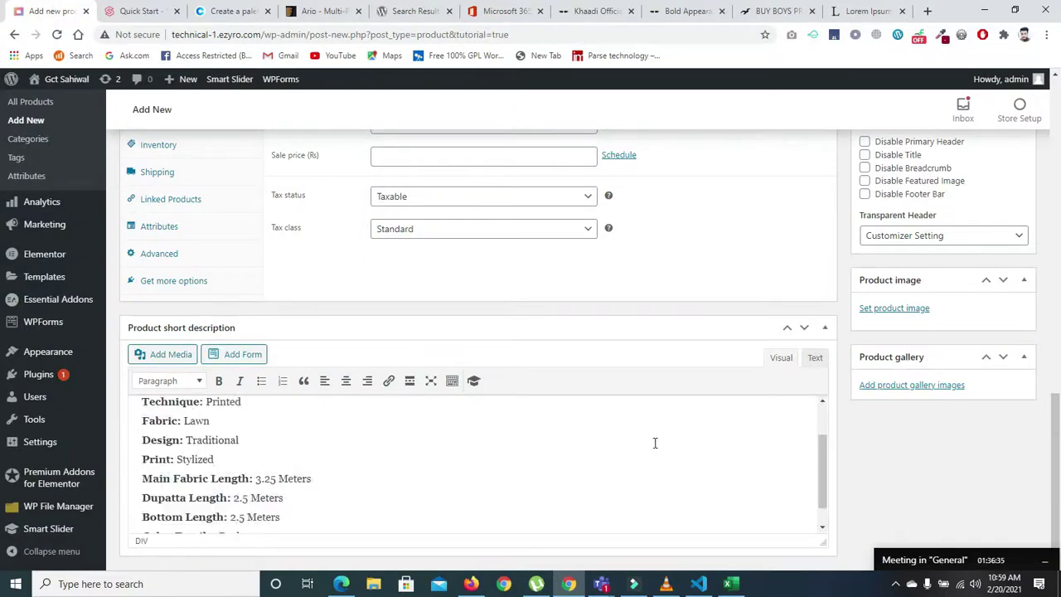
{"action": "left_click_drag", "start_coordinate": [820, 460], "coordinate": [820, 414]}
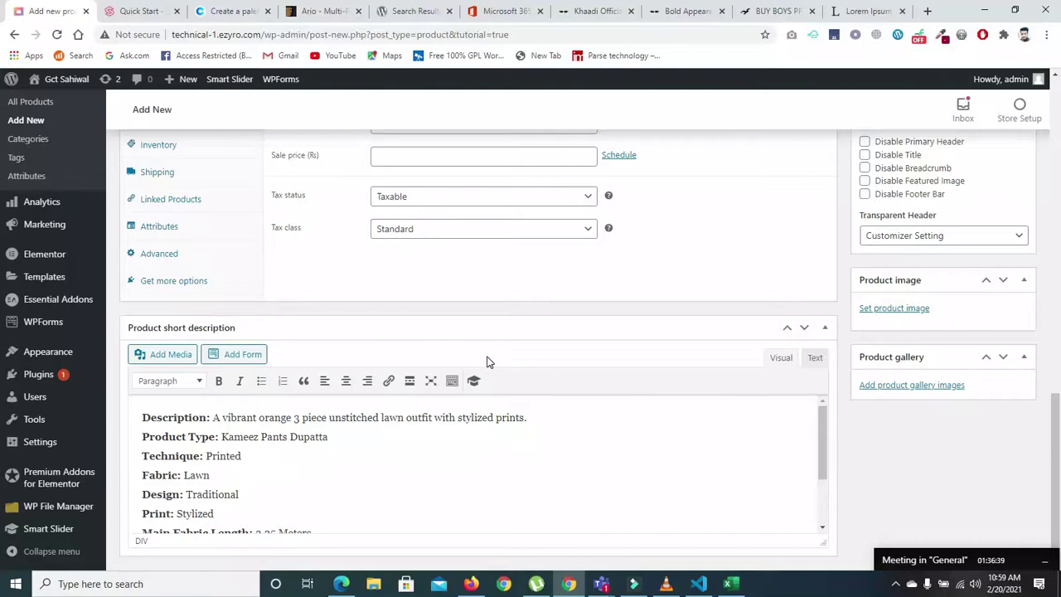
{"action": "left_click_drag", "start_coordinate": [1055, 435], "coordinate": [1058, 212]}
{"action": "left_click", "coordinate": [198, 200]}
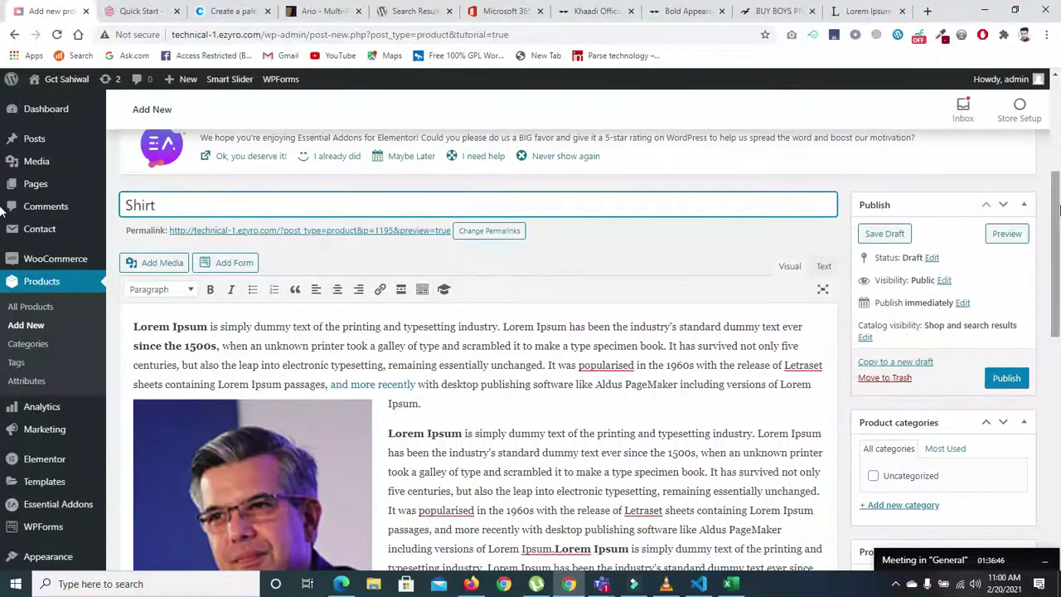
- In Product data > General, enter regular price 199 and sale price 100
{"action": "scroll", "coordinate": [904, 184], "scroll_direction": "down", "scroll_amount": 3}
{"action": "left_click_drag", "start_coordinate": [1056, 295], "coordinate": [664, 465]}
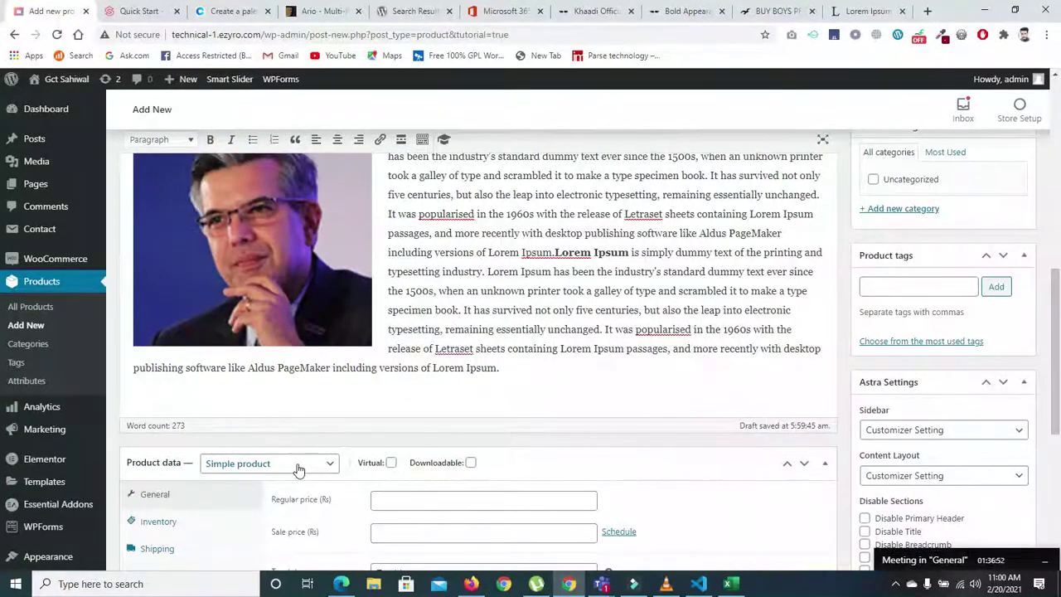
{"action": "left_click_drag", "start_coordinate": [1056, 298], "coordinate": [1058, 377]}
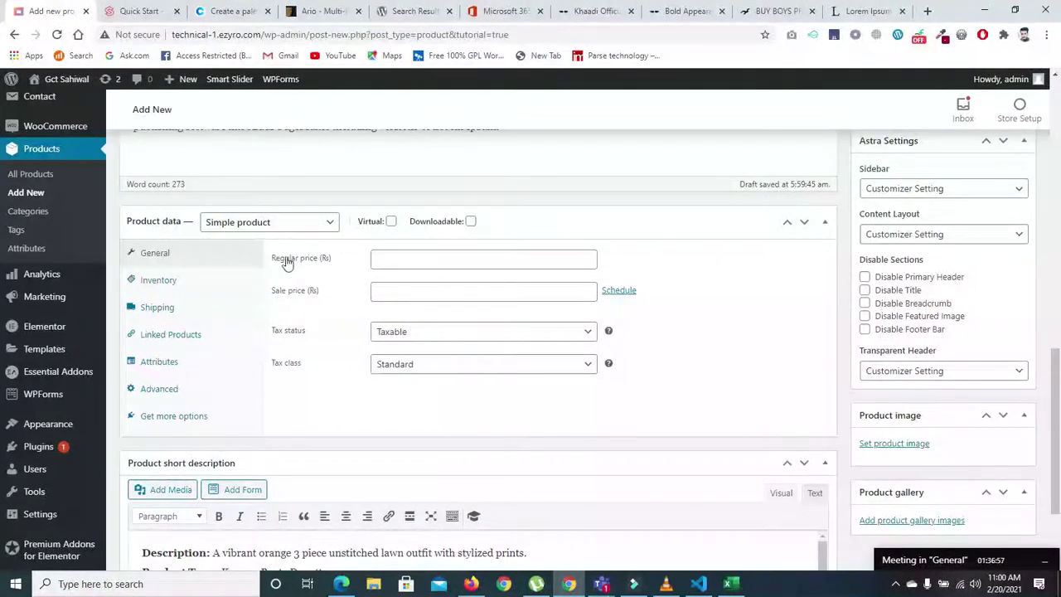
{"action": "left_click", "coordinate": [387, 258]}
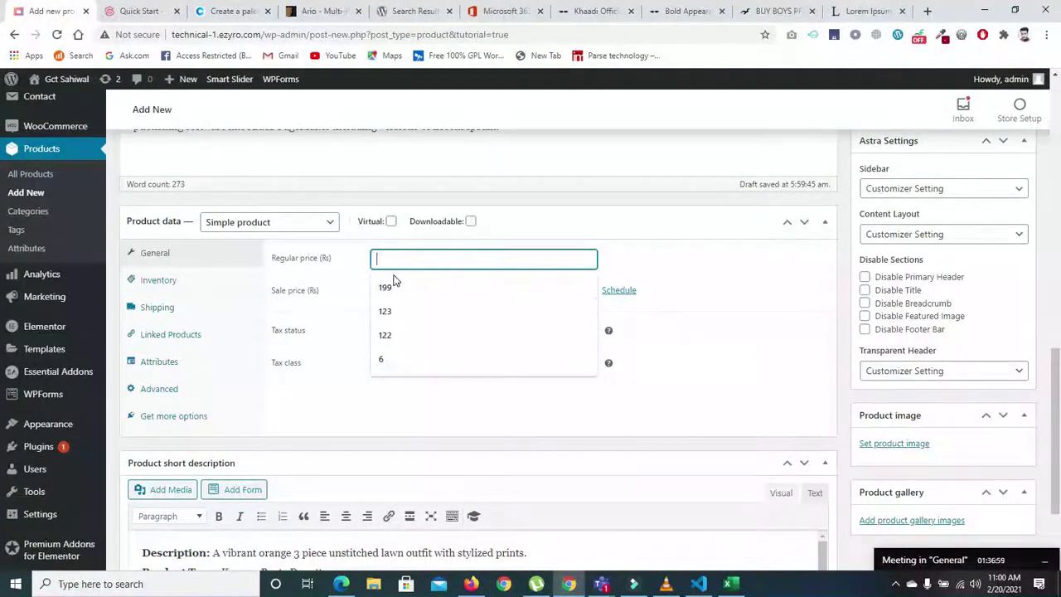
{"action": "left_click", "coordinate": [394, 286]}
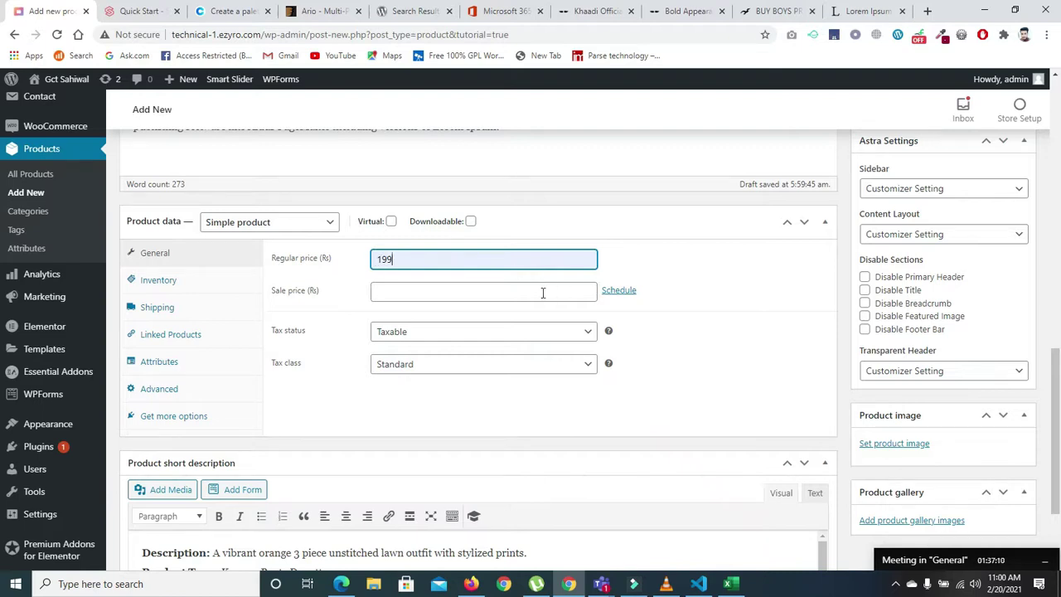
{"action": "left_click", "coordinate": [507, 293]}
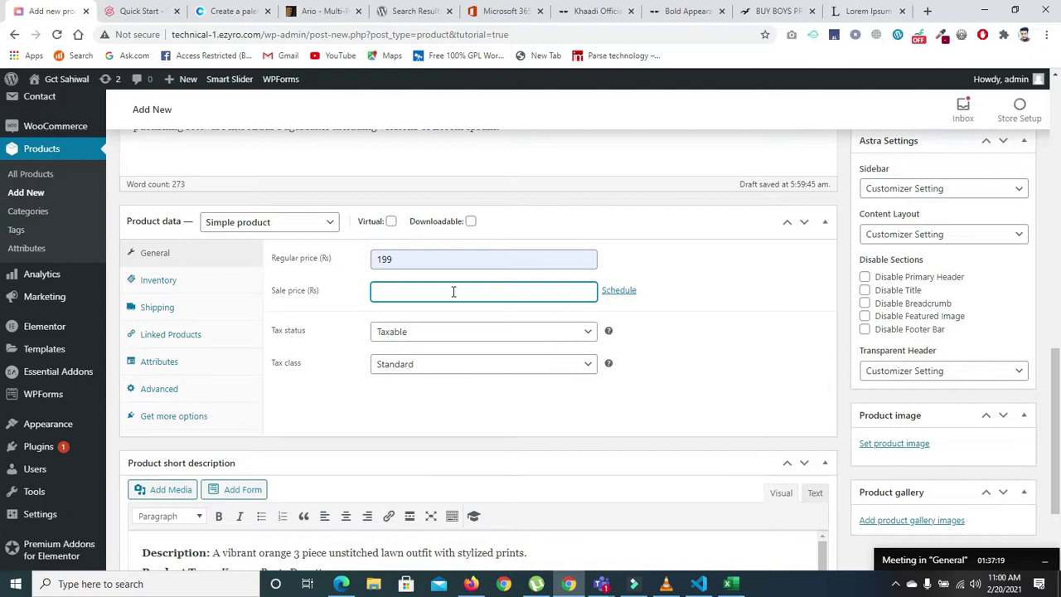
{"action": "type", "text": "100"}
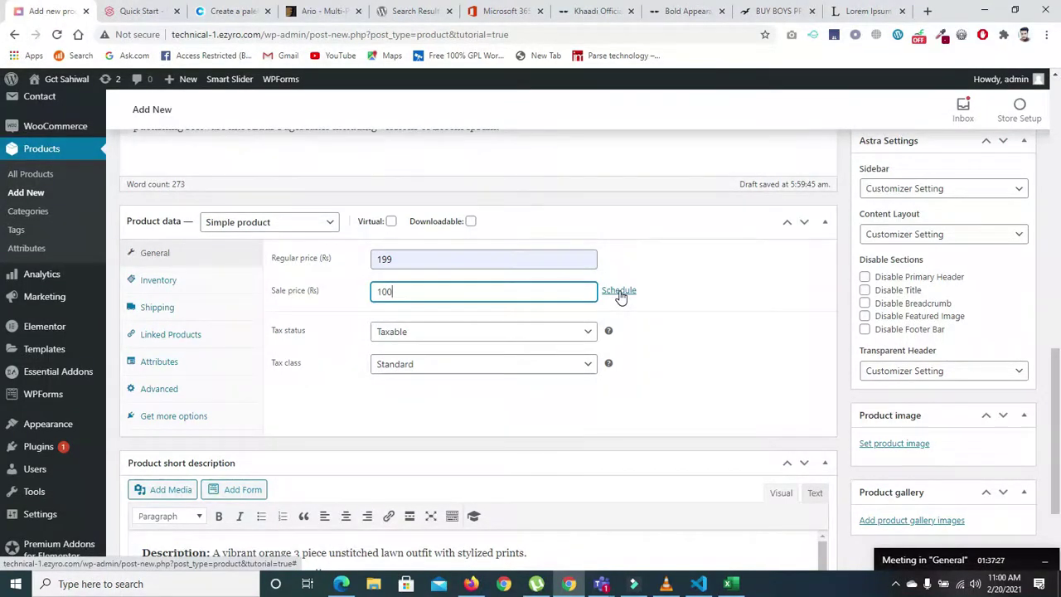
- Schedule the Shirt sale to run from 2021-02-20 to 2021-02-28
{"action": "left_click", "coordinate": [620, 295]}
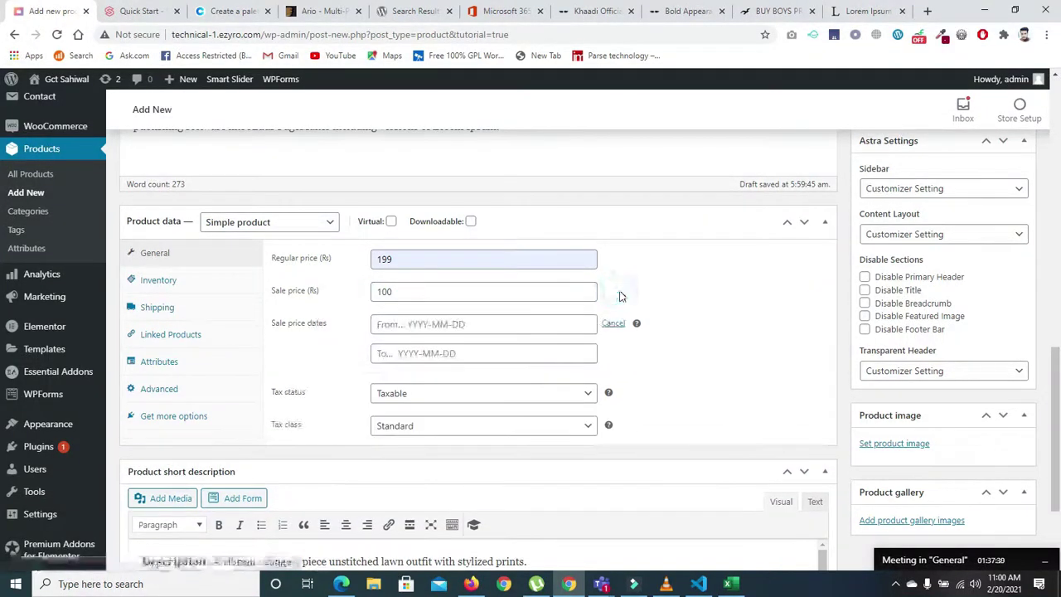
{"action": "left_click", "coordinate": [474, 326]}
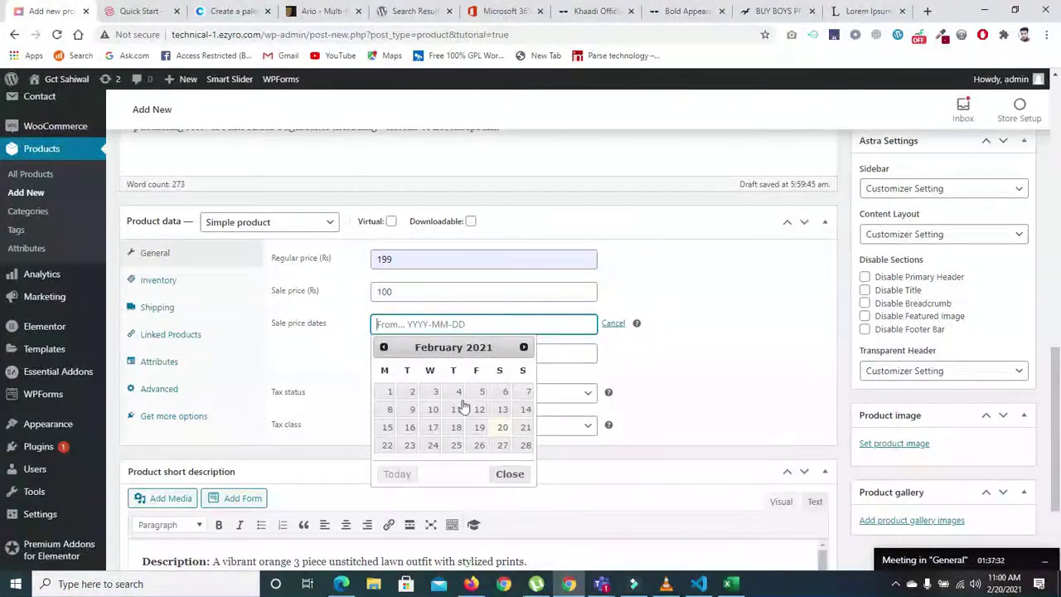
{"action": "left_click", "coordinate": [502, 432]}
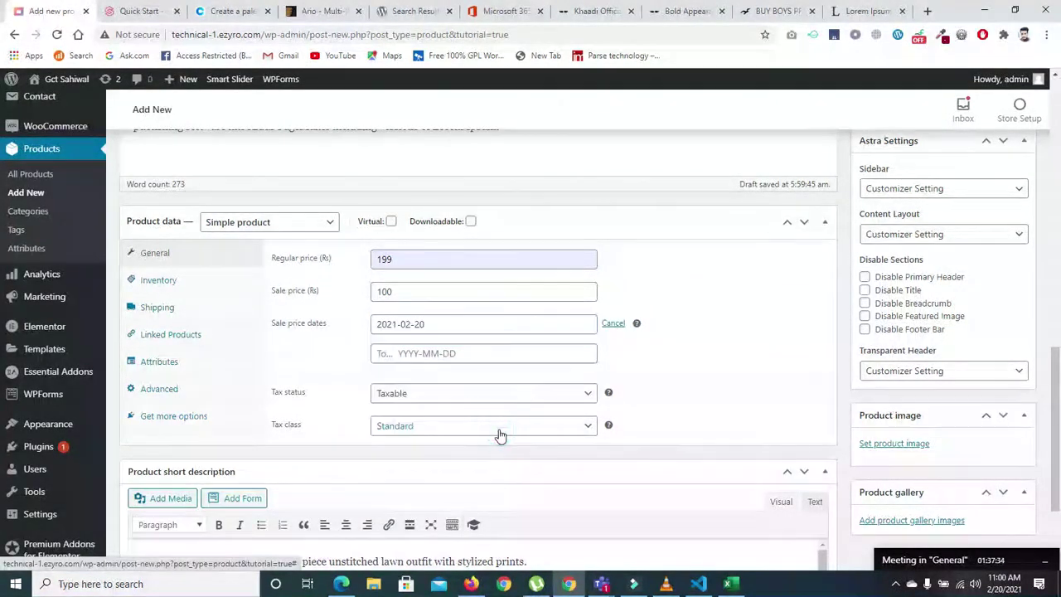
{"action": "left_click", "coordinate": [445, 353]}
{"action": "left_click", "coordinate": [526, 474]}
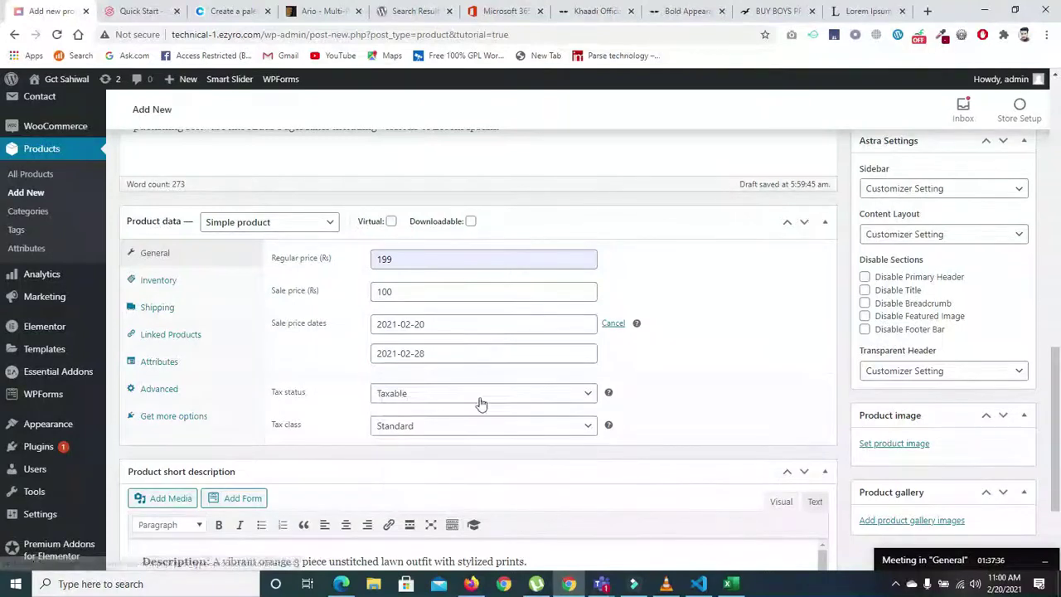
- Set tax status to None, keep the Standard tax class, and show the Inventory section
{"action": "scroll", "coordinate": [3, 366], "scroll_direction": "down", "scroll_amount": 1}
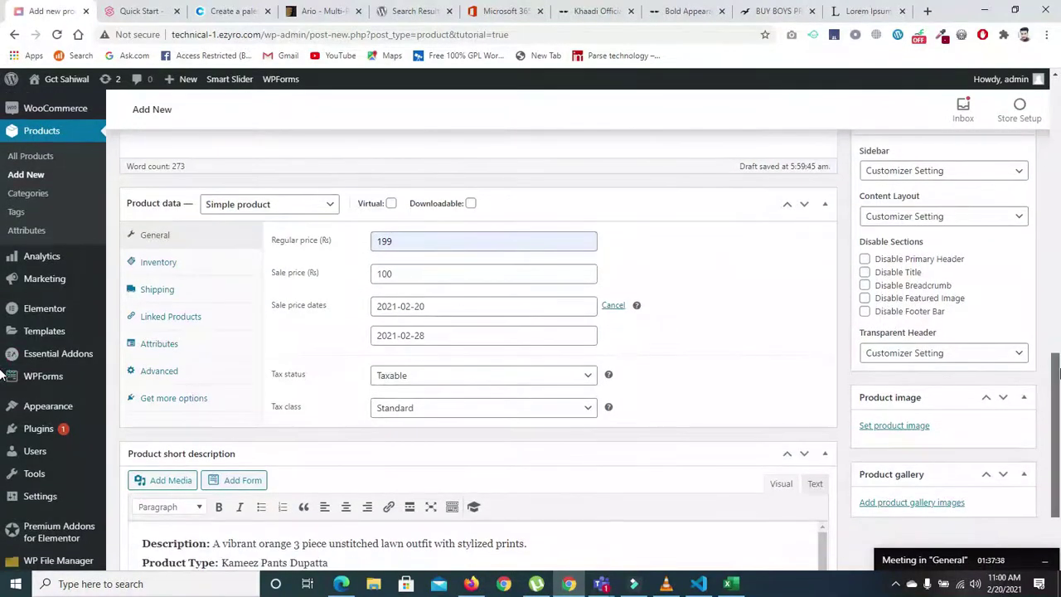
{"action": "scroll", "coordinate": [4, 376], "scroll_direction": "down", "scroll_amount": 1}
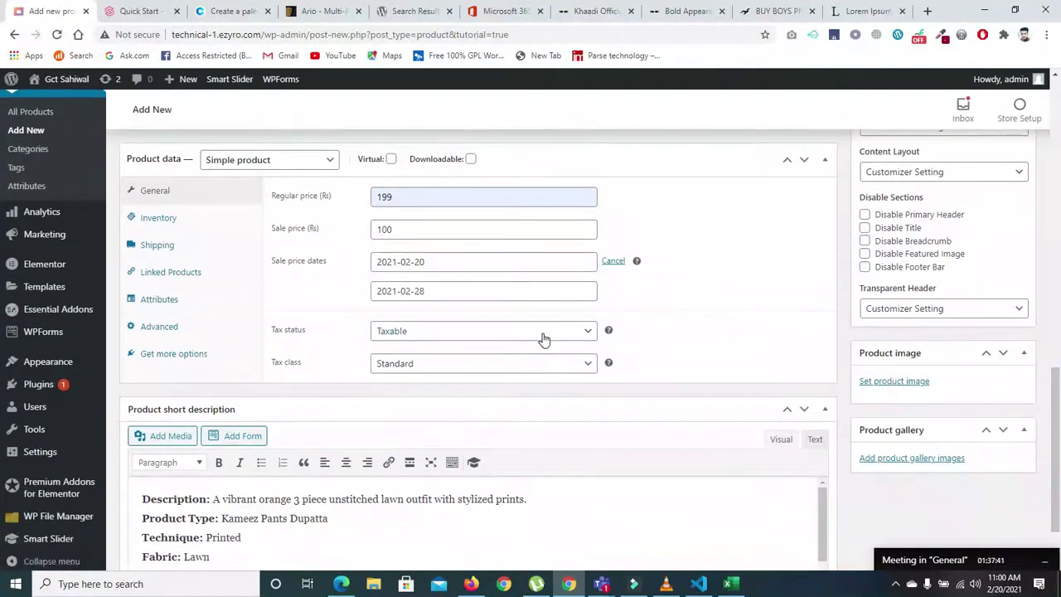
{"action": "left_click", "coordinate": [380, 334]}
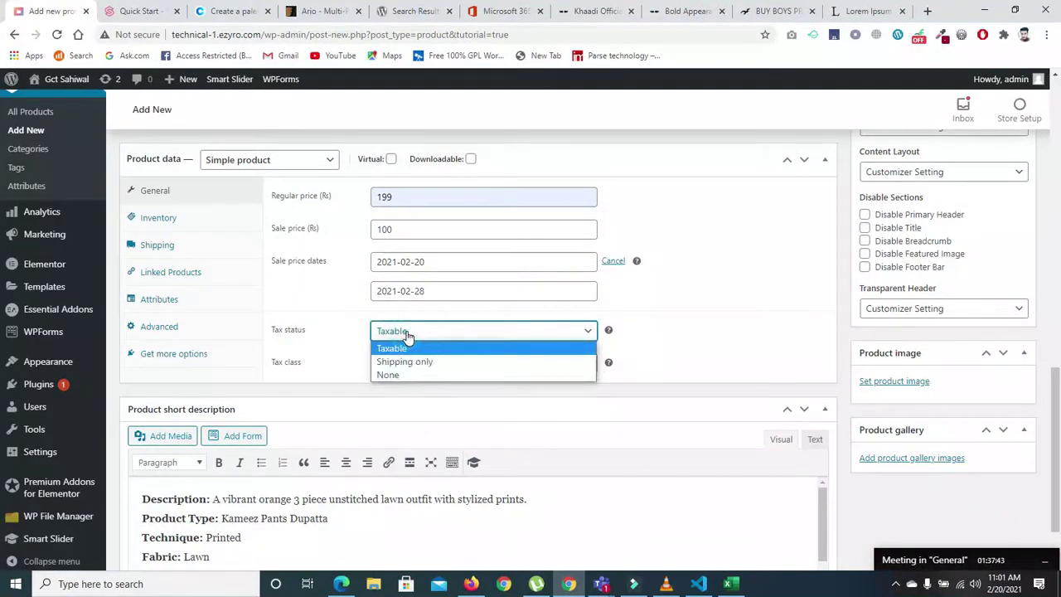
{"action": "left_click", "coordinate": [417, 365]}
{"action": "left_click", "coordinate": [414, 339]}
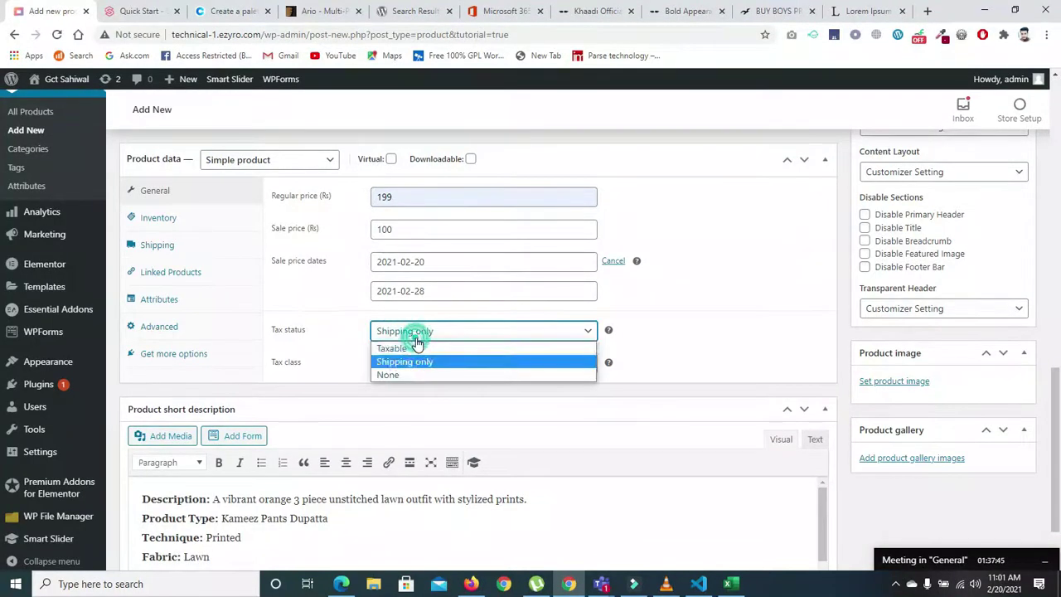
{"action": "left_click", "coordinate": [420, 349]}
{"action": "left_click", "coordinate": [420, 334]}
{"action": "left_click", "coordinate": [417, 375]}
{"action": "left_click", "coordinate": [413, 365]}
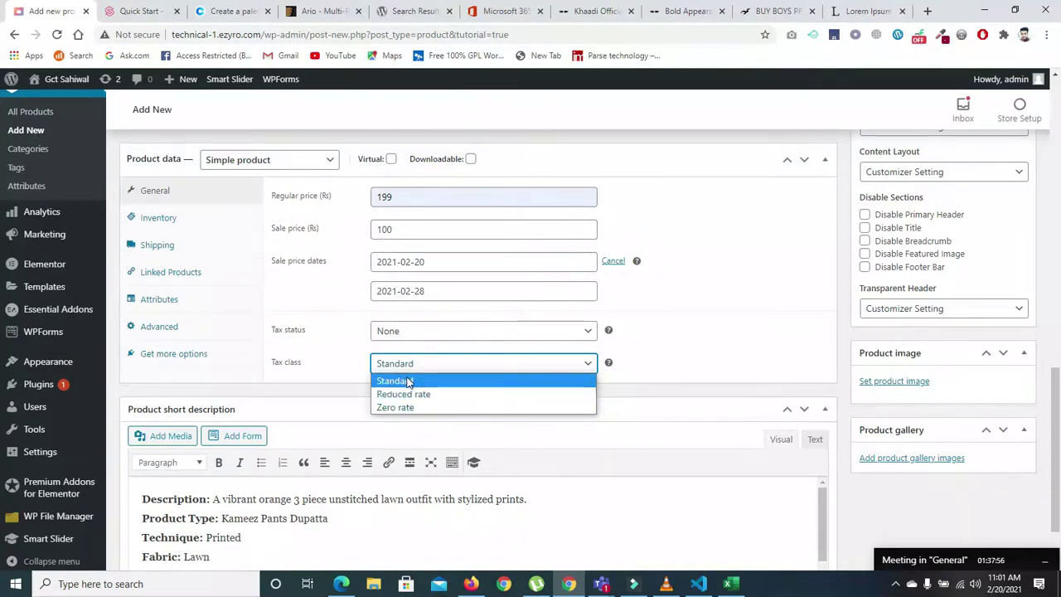
{"action": "left_click", "coordinate": [408, 382]}
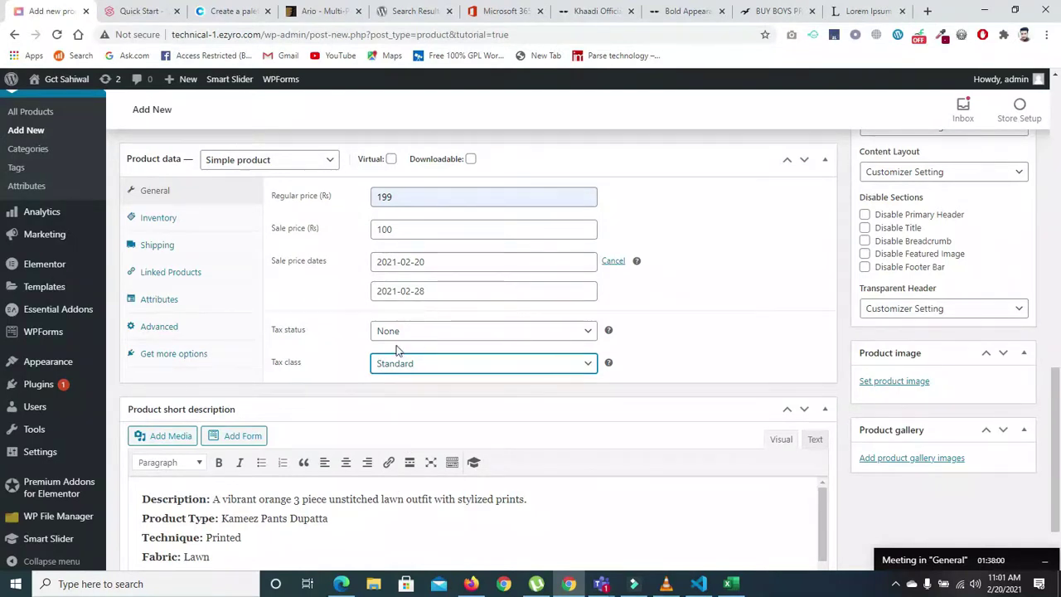
{"action": "left_click", "coordinate": [160, 218]}
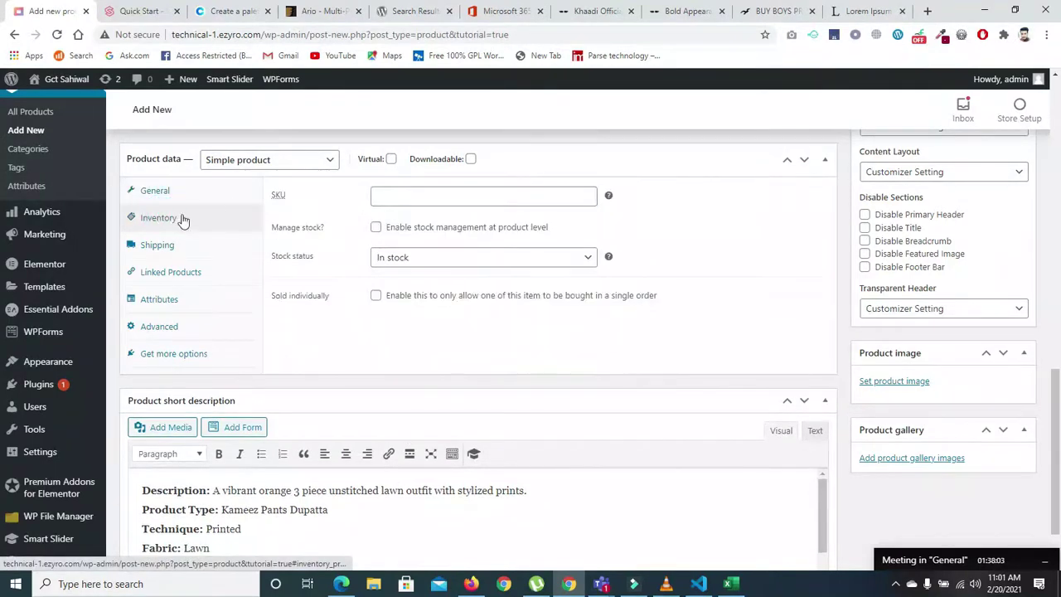
- Copy the Breakout product code K20WU158-6Y7-BLU and check the Khaadi SKU A21210
{"action": "left_click", "coordinate": [392, 194]}
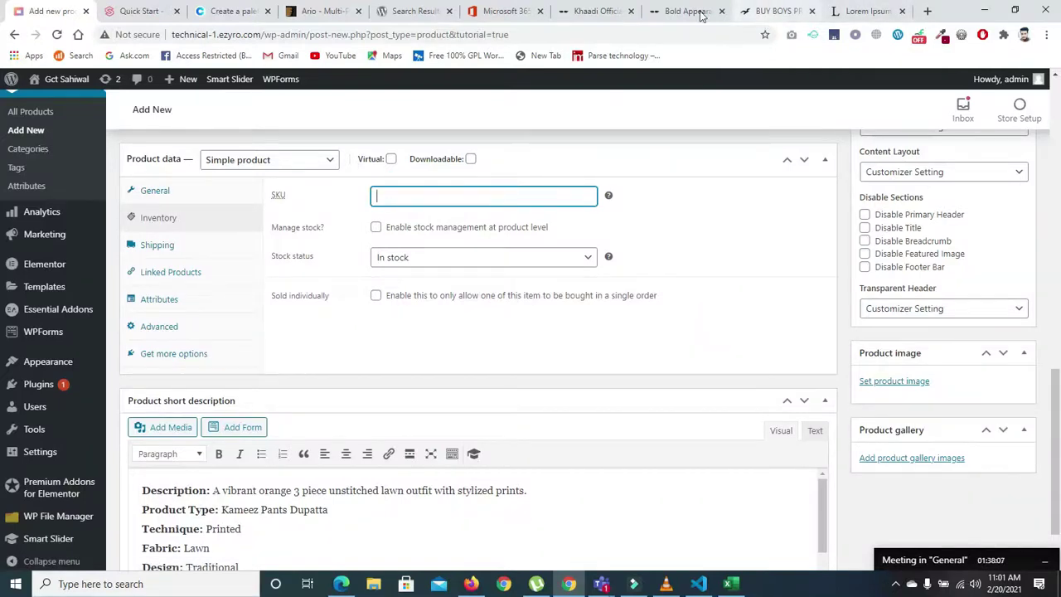
{"action": "left_click", "coordinate": [771, 12]}
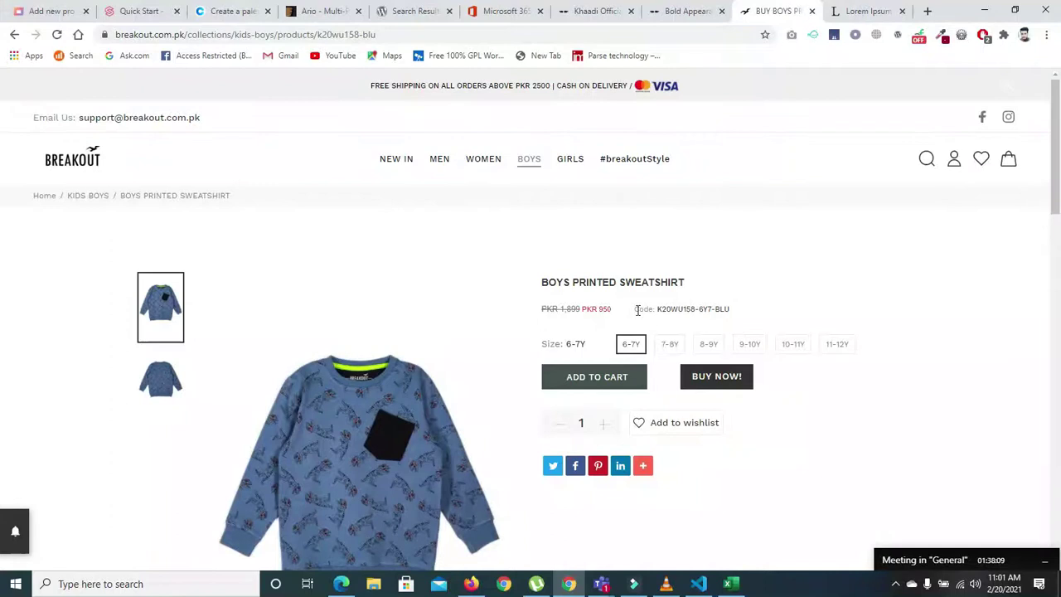
{"action": "left_click_drag", "start_coordinate": [657, 312], "coordinate": [733, 309]}
{"action": "key", "text": "ctrl+c"}
{"action": "left_click", "coordinate": [673, 12]}
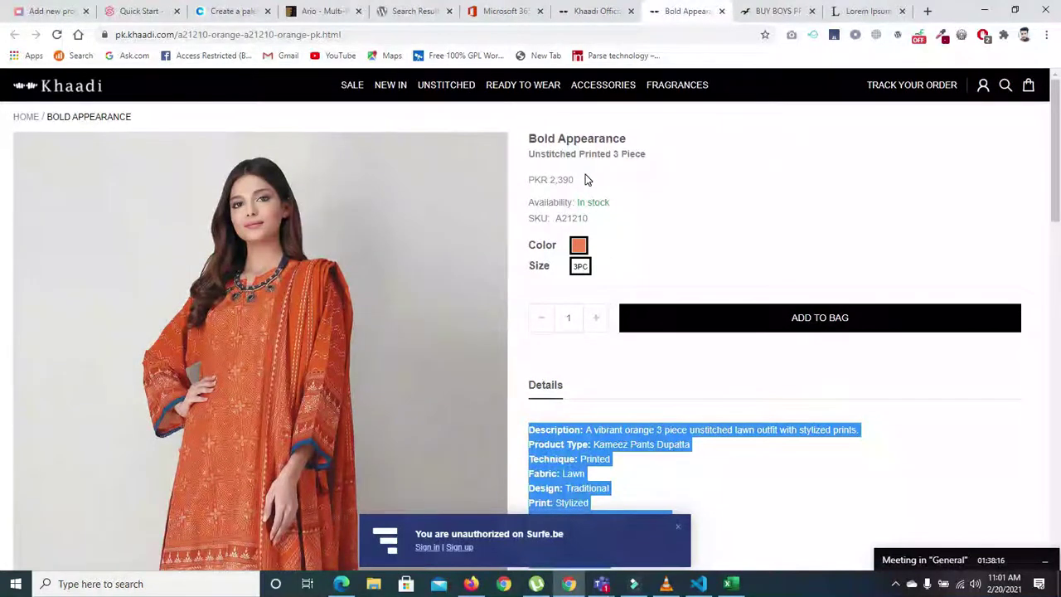
{"action": "left_click", "coordinate": [717, 220]}
{"action": "scroll", "coordinate": [1, 178], "scroll_direction": "down", "scroll_amount": 3}
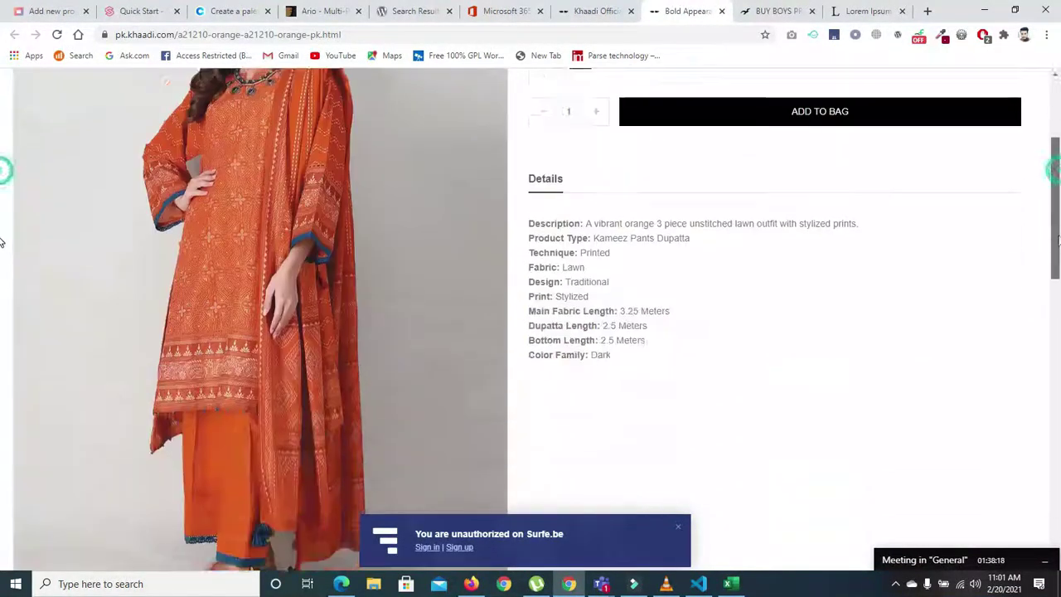
{"action": "scroll", "coordinate": [3, 246], "scroll_direction": "up", "scroll_amount": 3}
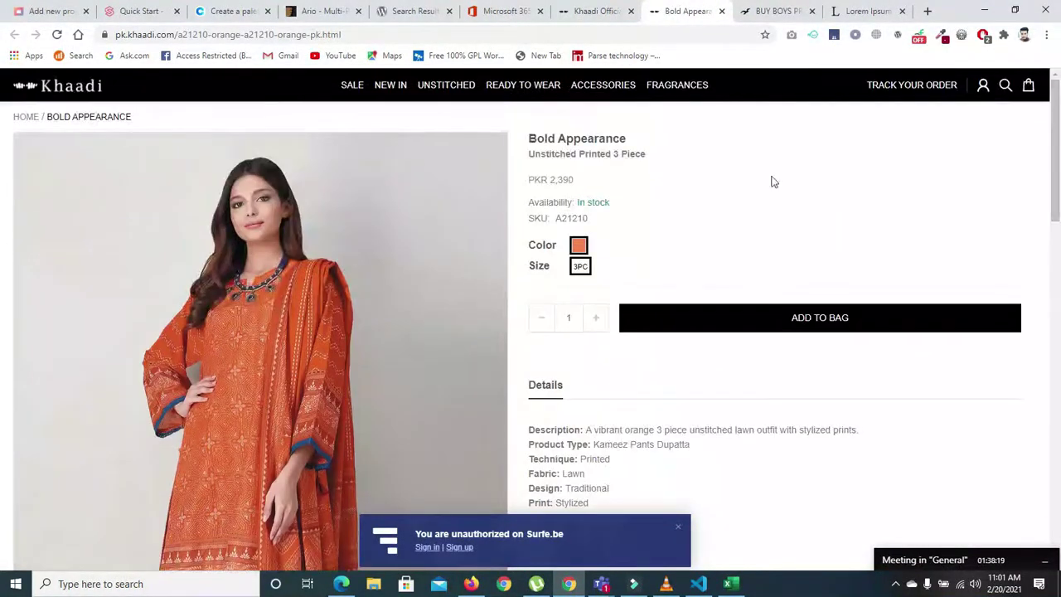
{"action": "double_click", "coordinate": [558, 220]}
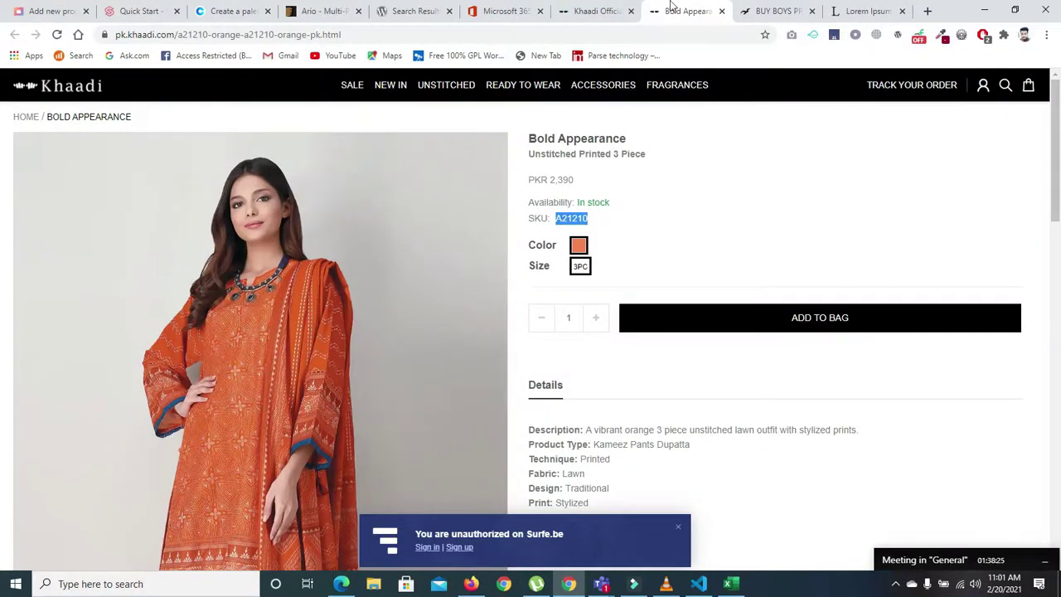
{"action": "left_click", "coordinate": [767, 11]}
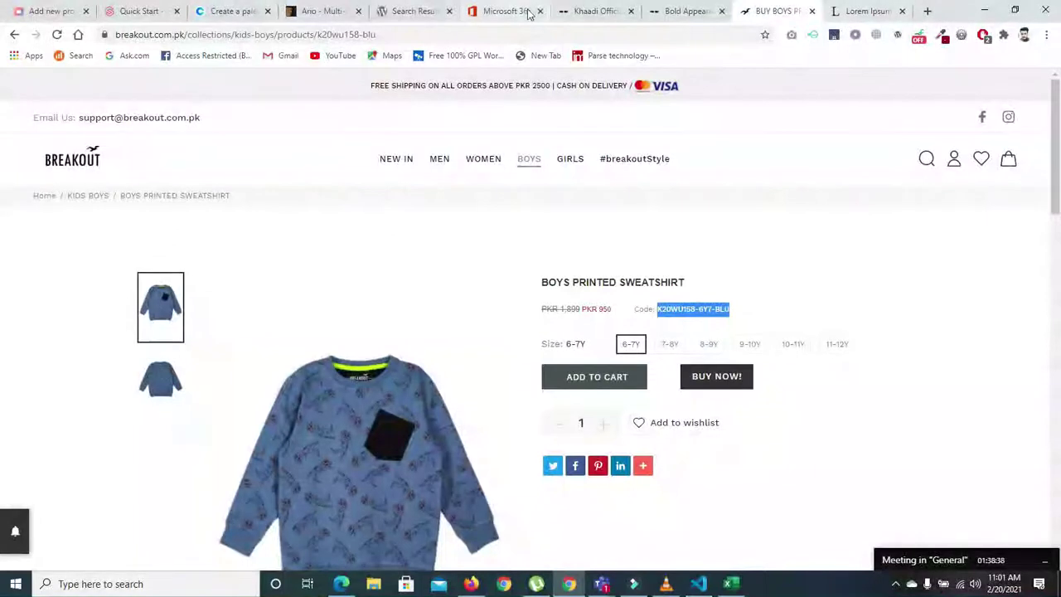
- Paste the Breakout product code into the Shirt's SKU field, then clear it
{"action": "left_click", "coordinate": [56, 14]}
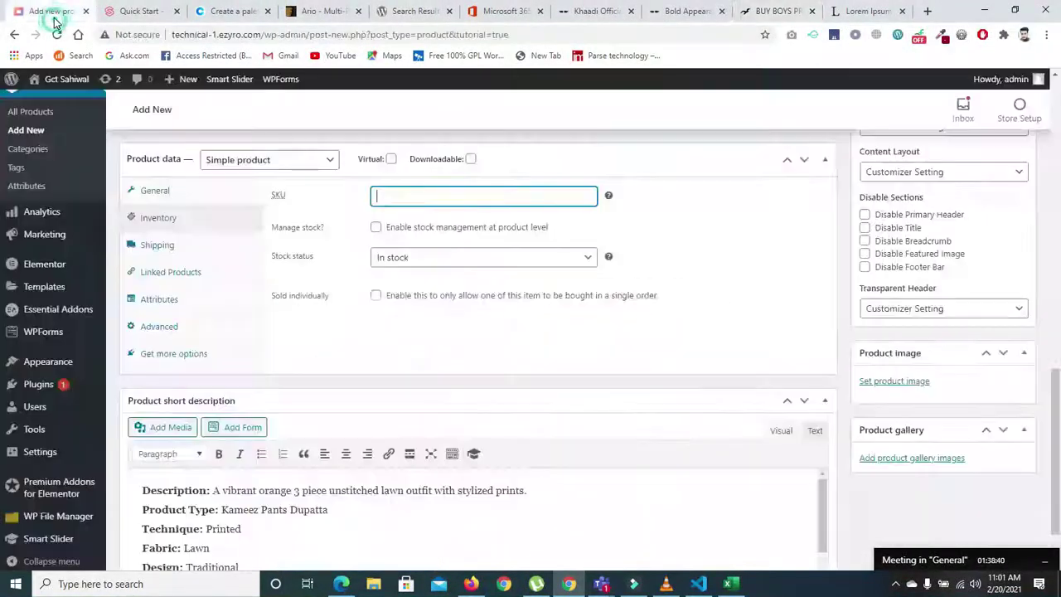
{"action": "left_click", "coordinate": [387, 199]}
{"action": "key", "text": "ctrl+v"}
{"action": "key", "text": "ctrl+a"}
{"action": "key", "text": "BackSpace"}
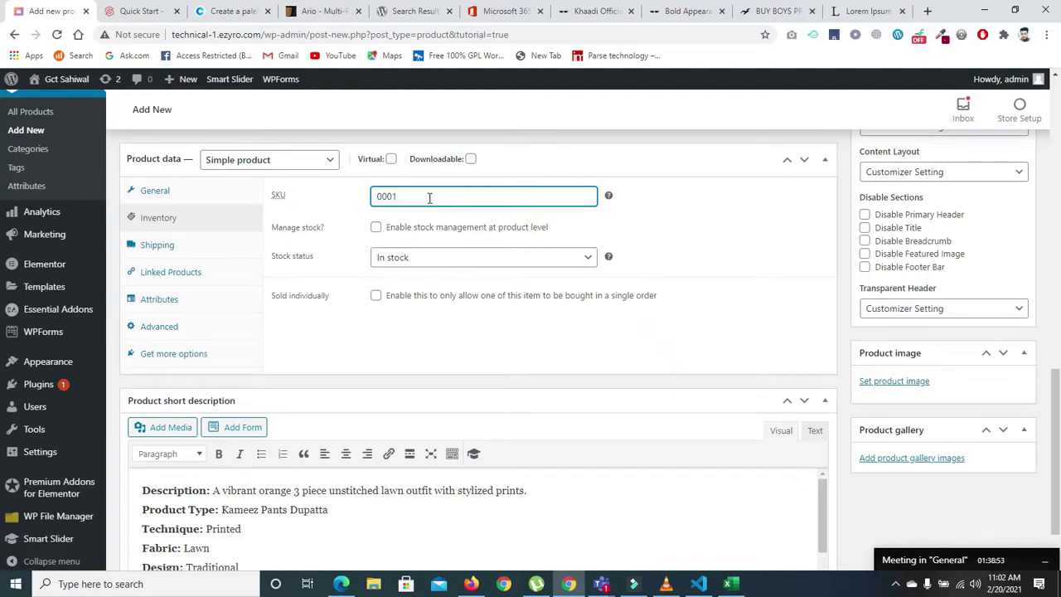
- Enable Manage stock with status In stock and an empty stock quantity
{"action": "left_click", "coordinate": [467, 262]}
{"action": "left_click", "coordinate": [466, 262]}
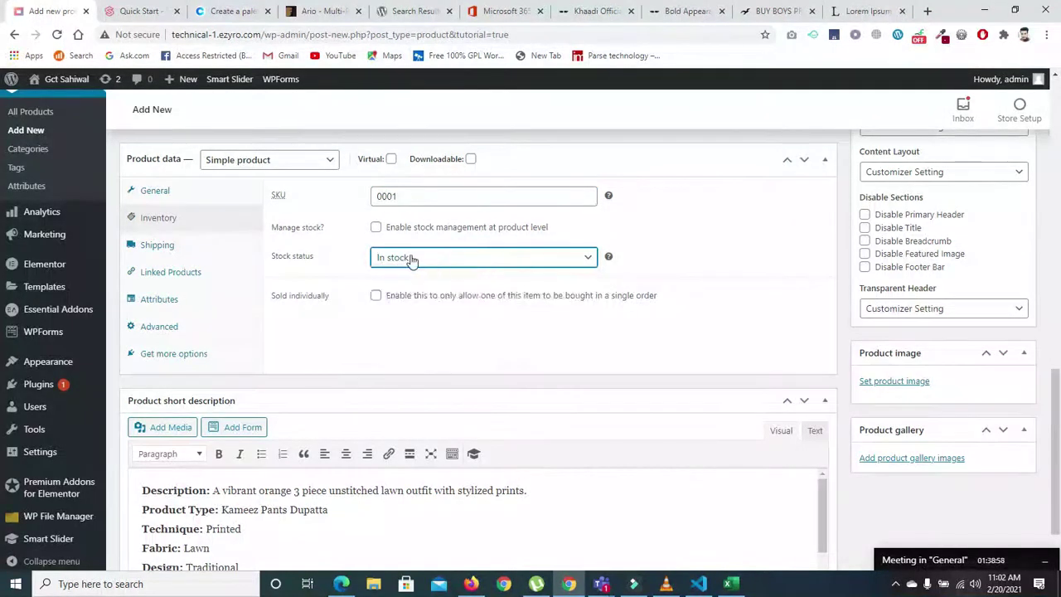
{"action": "left_click", "coordinate": [375, 228]}
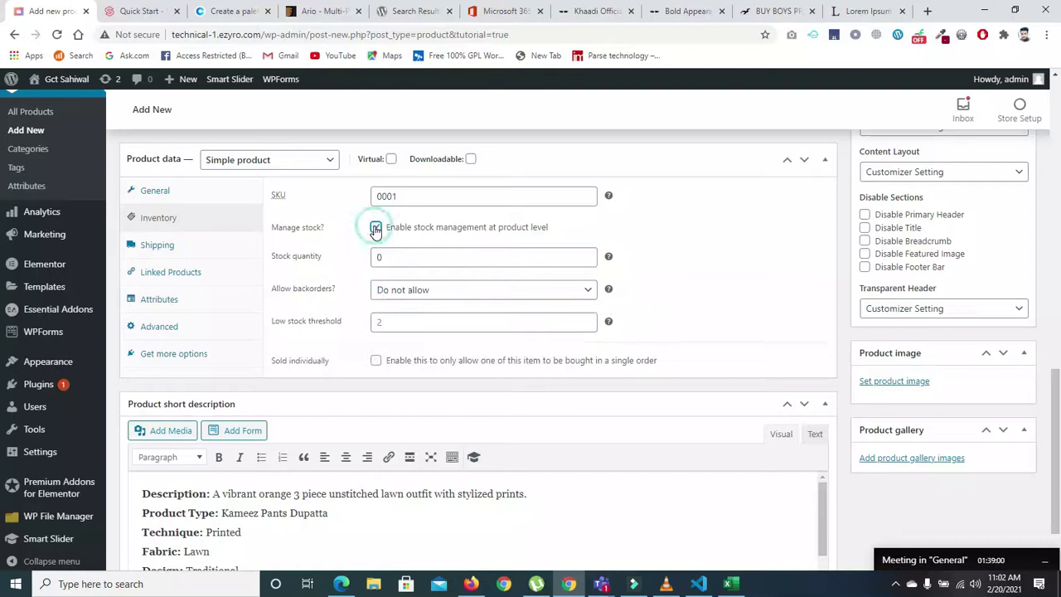
{"action": "double_click", "coordinate": [389, 257]}
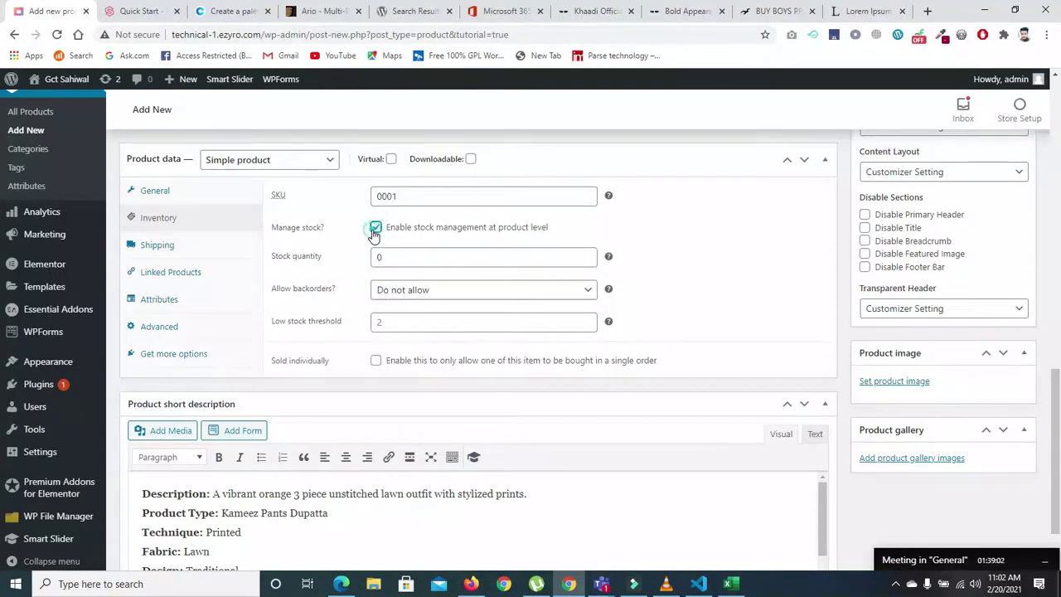
{"action": "left_click", "coordinate": [375, 227]}
{"action": "left_click", "coordinate": [398, 261]}
{"action": "left_click", "coordinate": [399, 262]}
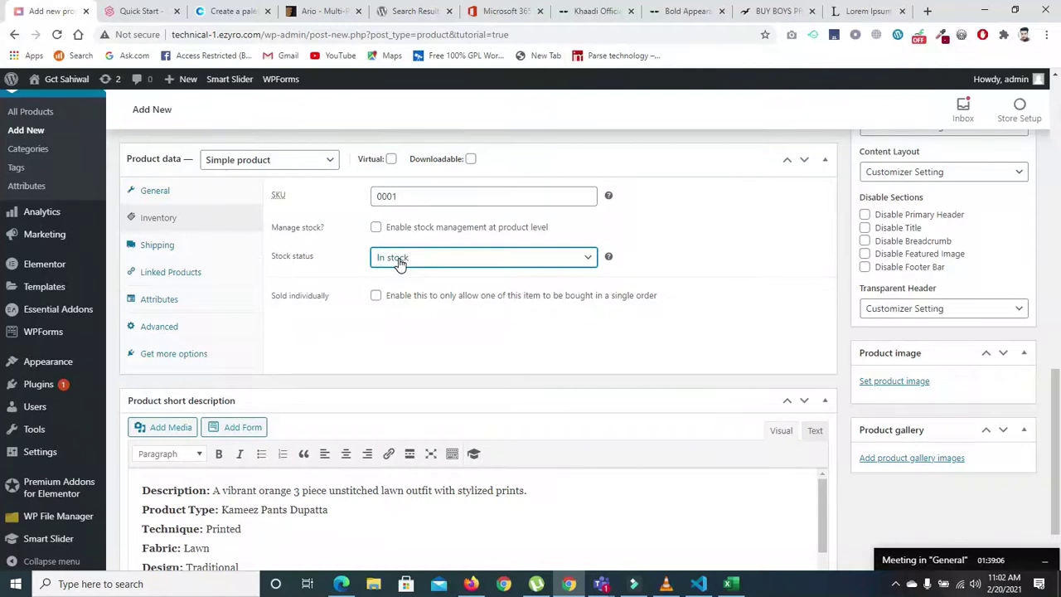
{"action": "left_click", "coordinate": [375, 227]}
{"action": "left_click", "coordinate": [390, 256]}
{"action": "double_click", "coordinate": [390, 255]}
{"action": "key", "text": "BackSpace"}
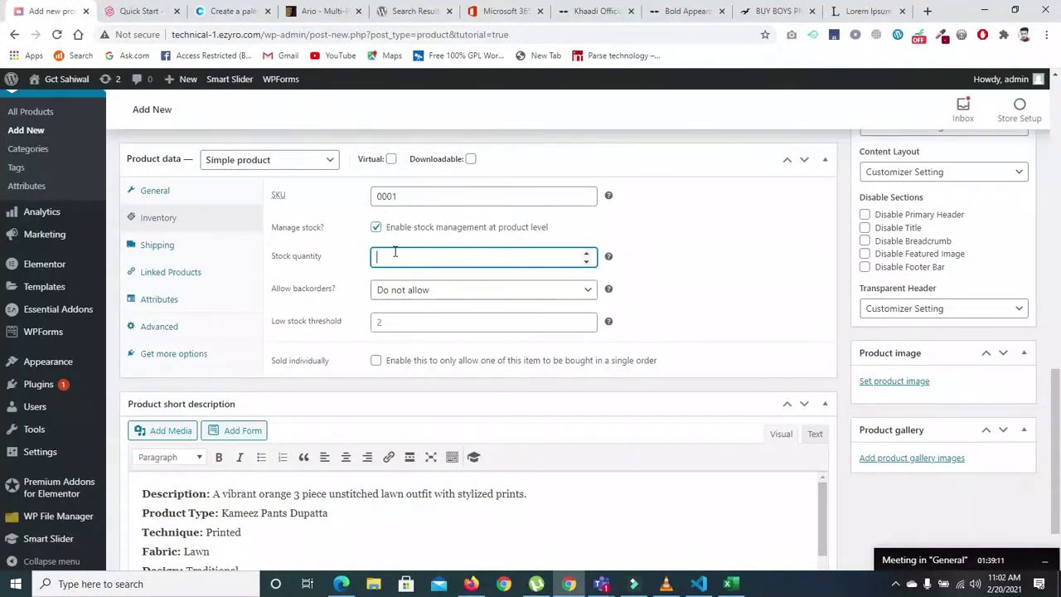
{"action": "left_click", "coordinate": [778, 11]}
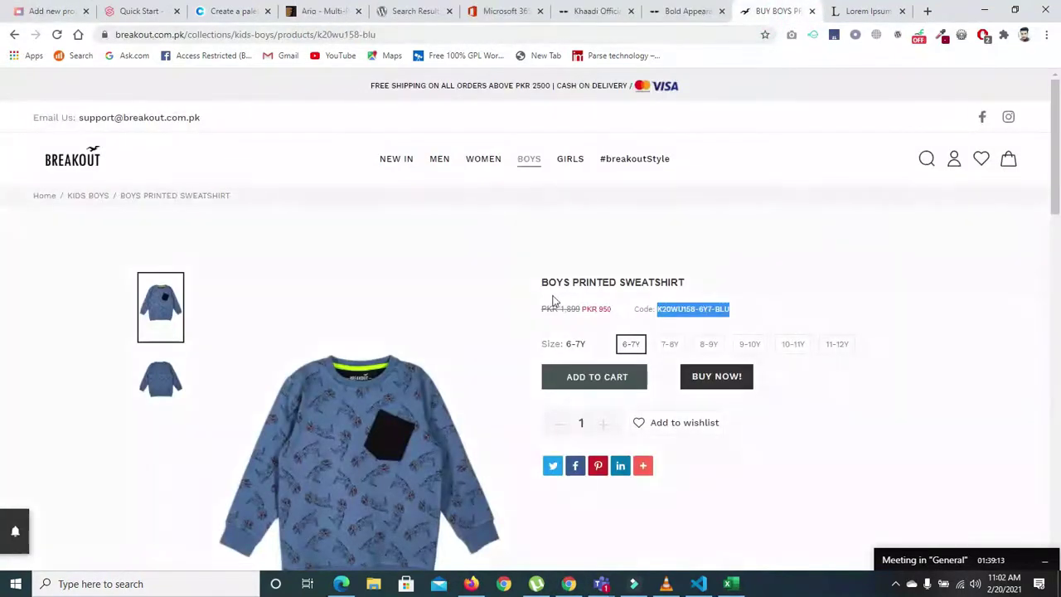
- Move the Bold Appearance tab ahead of Khaadi Official and browse the Breakout, Khaadi and Lorem Ipsum tabs
{"action": "left_click", "coordinate": [874, 322]}
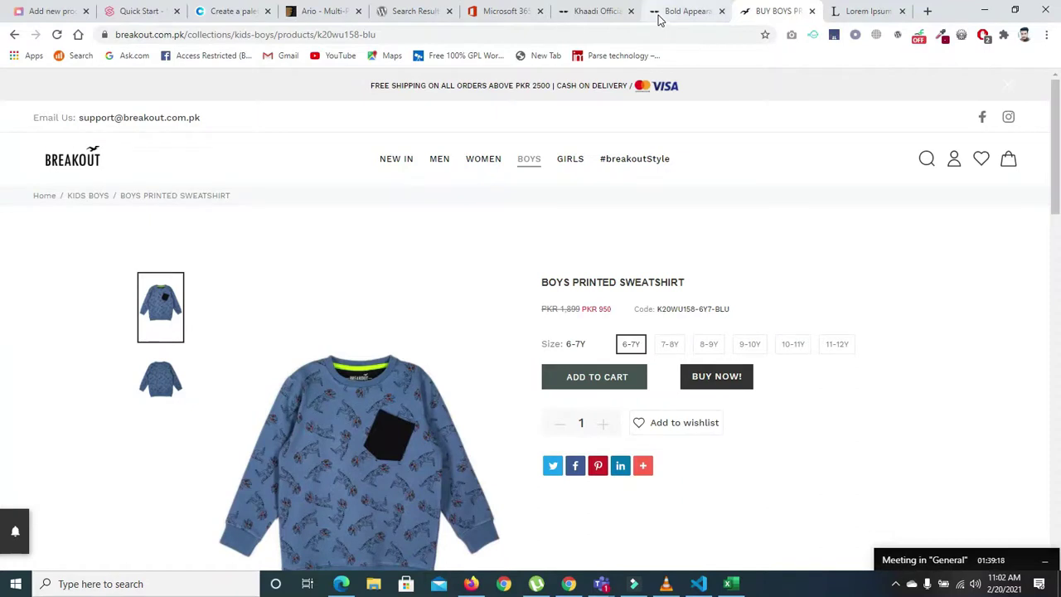
{"action": "left_click_drag", "start_coordinate": [655, 13], "coordinate": [605, 17]}
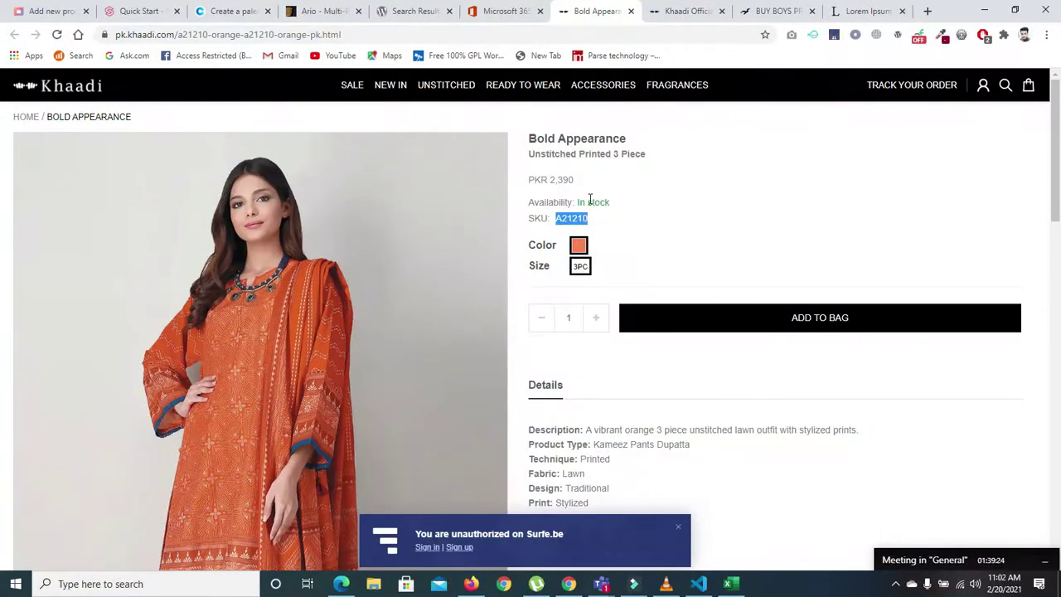
{"action": "left_click_drag", "start_coordinate": [578, 202], "coordinate": [610, 203]}
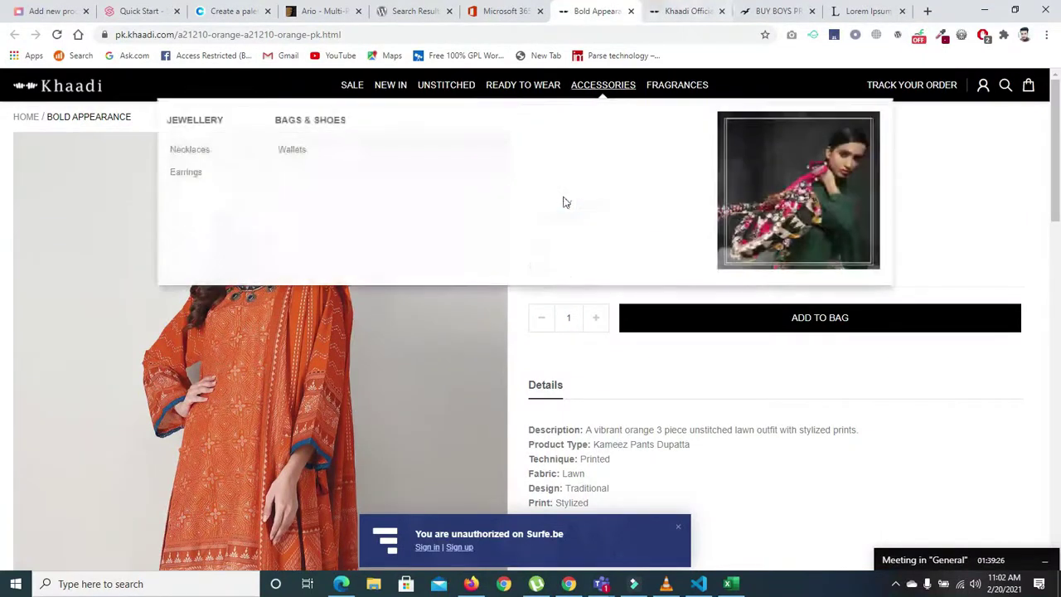
{"action": "left_click", "coordinate": [756, 15]}
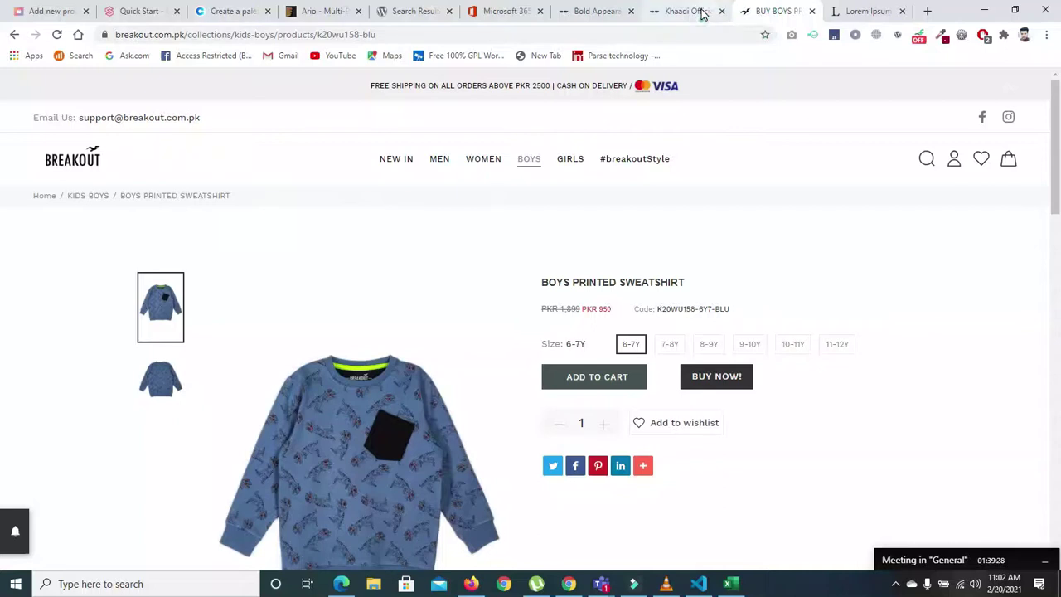
{"action": "left_click", "coordinate": [708, 12]}
{"action": "left_click", "coordinate": [850, 11]}
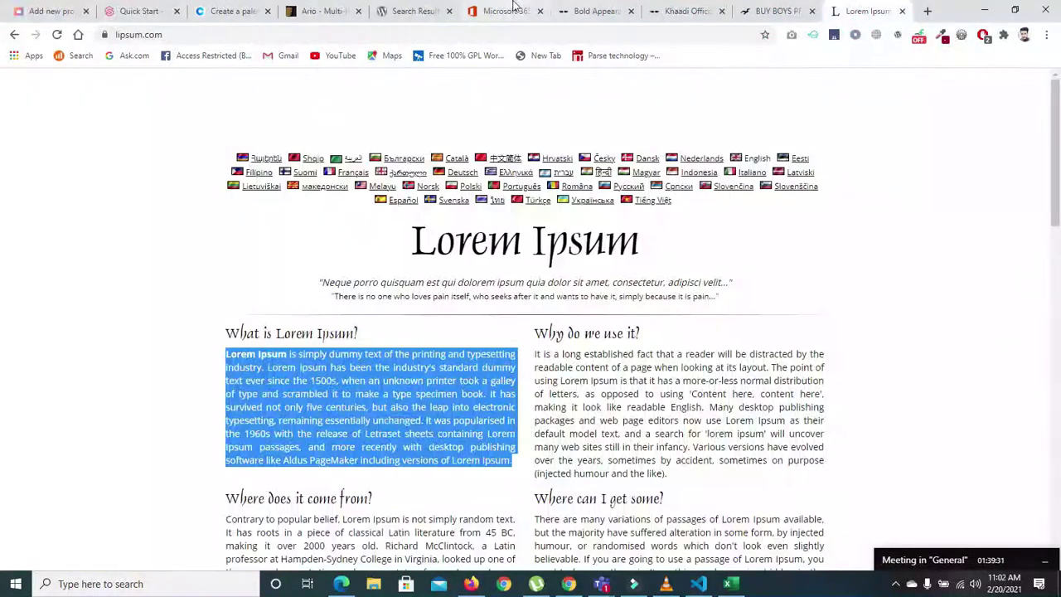
{"action": "left_click", "coordinate": [46, 10]}
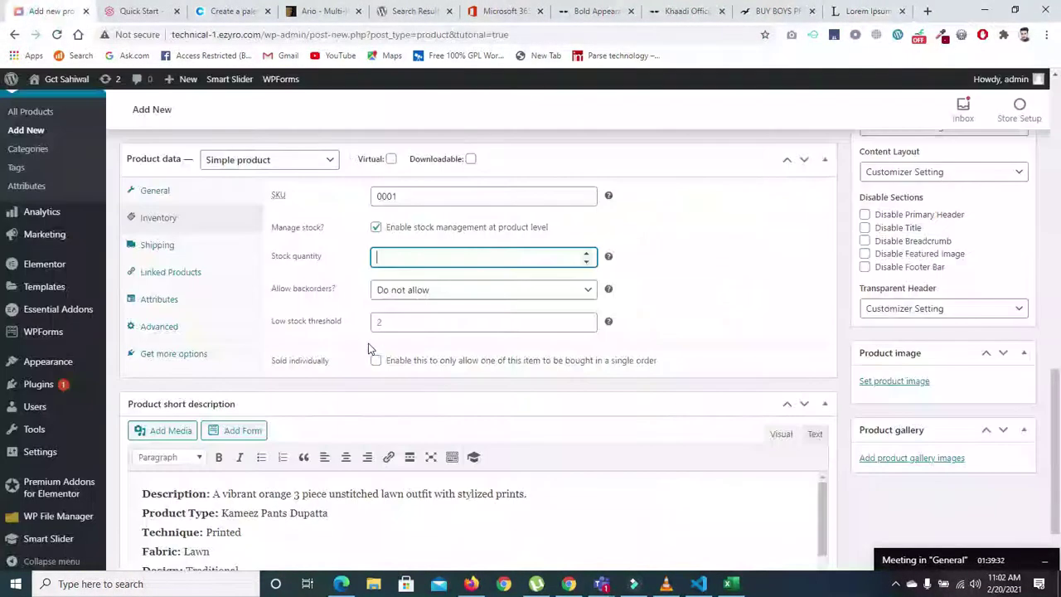
- Re-enable Manage stock with quantity 100 and low-stock threshold 5, then show Shipping settings
{"action": "left_click", "coordinate": [375, 229]}
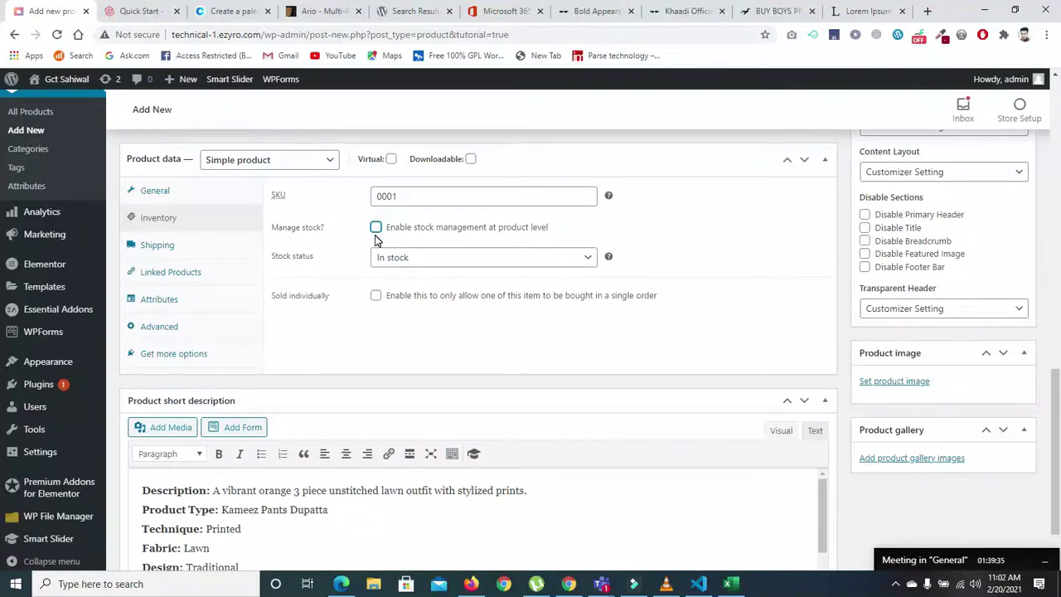
{"action": "left_click", "coordinate": [377, 228]}
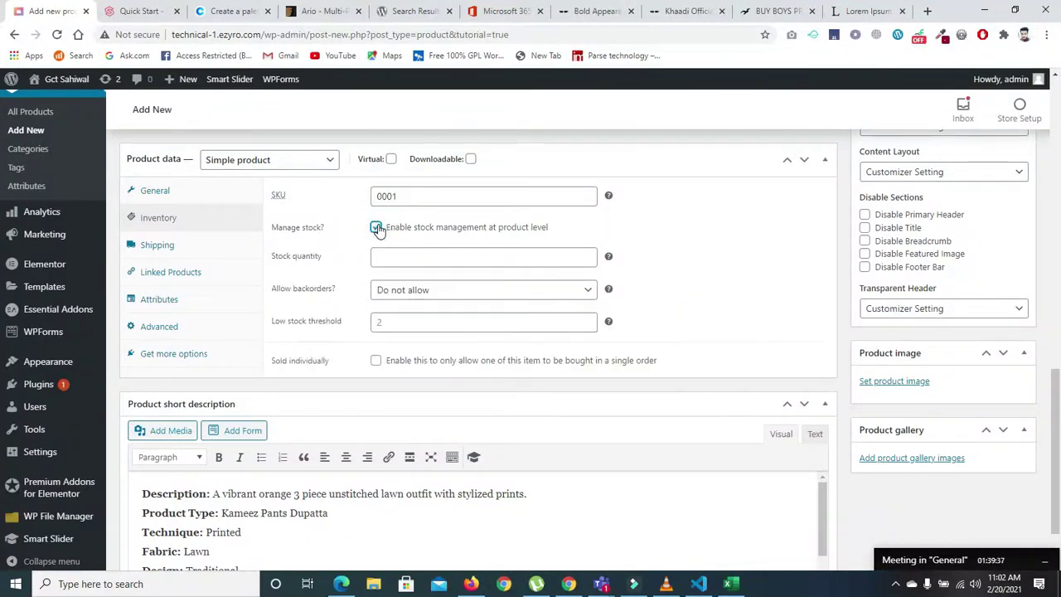
{"action": "left_click", "coordinate": [400, 255]}
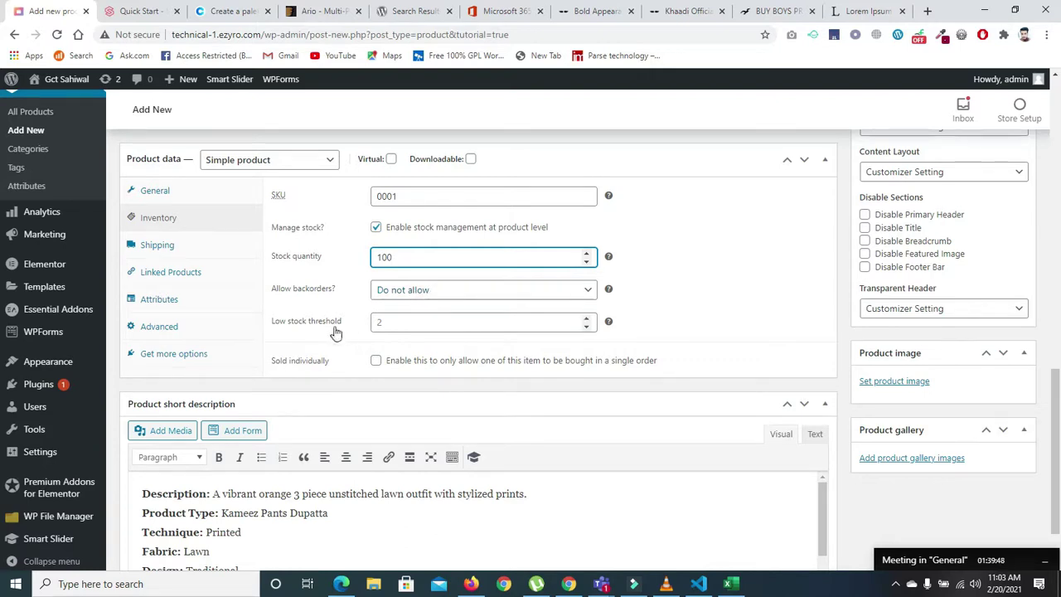
{"action": "left_click", "coordinate": [413, 322]}
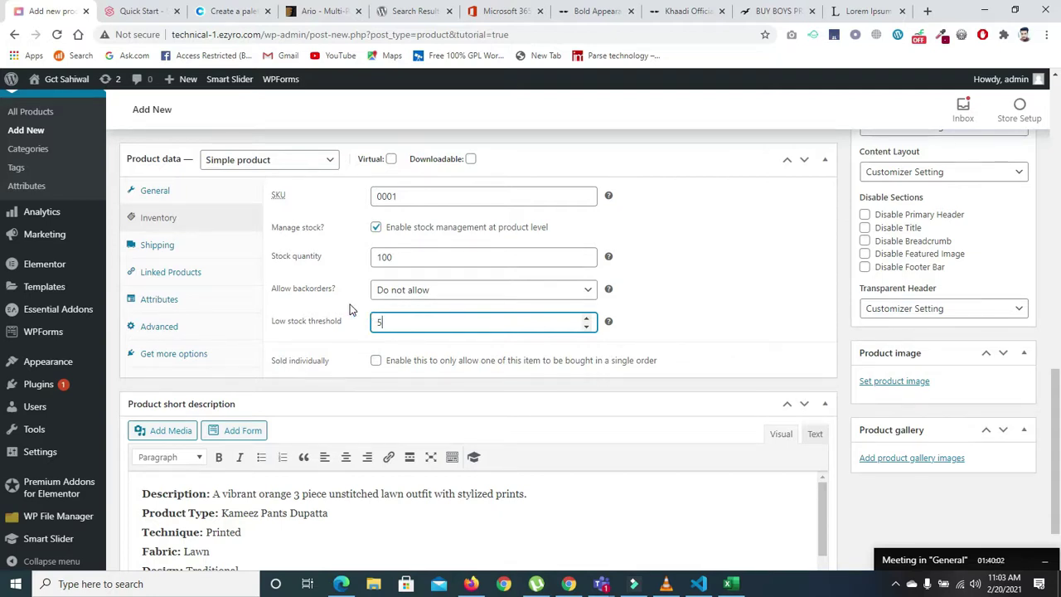
{"action": "left_click", "coordinate": [145, 245]}
{"action": "left_click", "coordinate": [391, 197]}
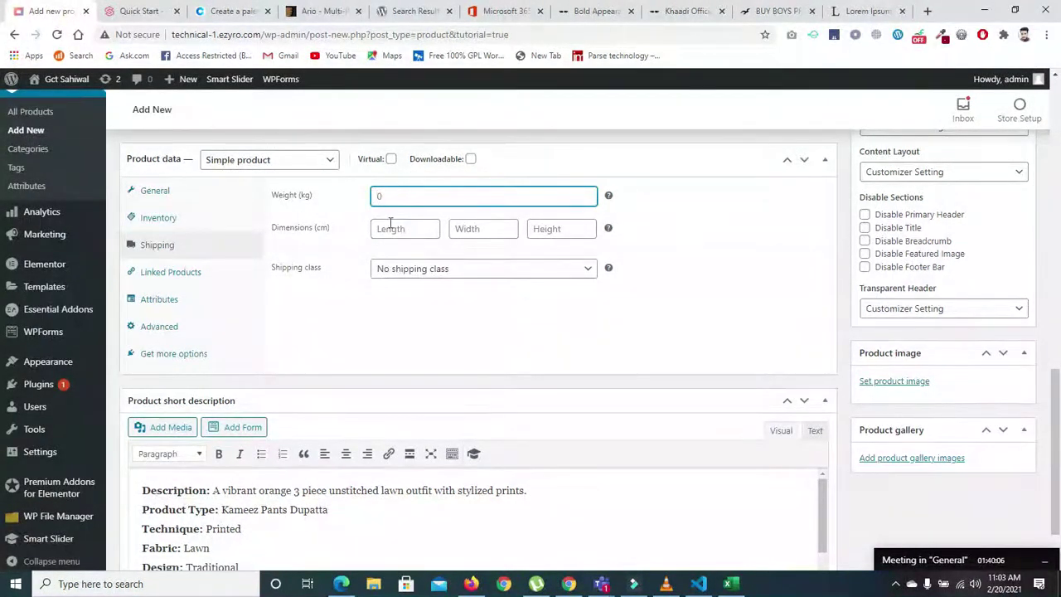
- Keep the Shirt's shipping class as No shipping class
{"action": "left_click", "coordinate": [407, 271]}
{"action": "left_click", "coordinate": [408, 285]}
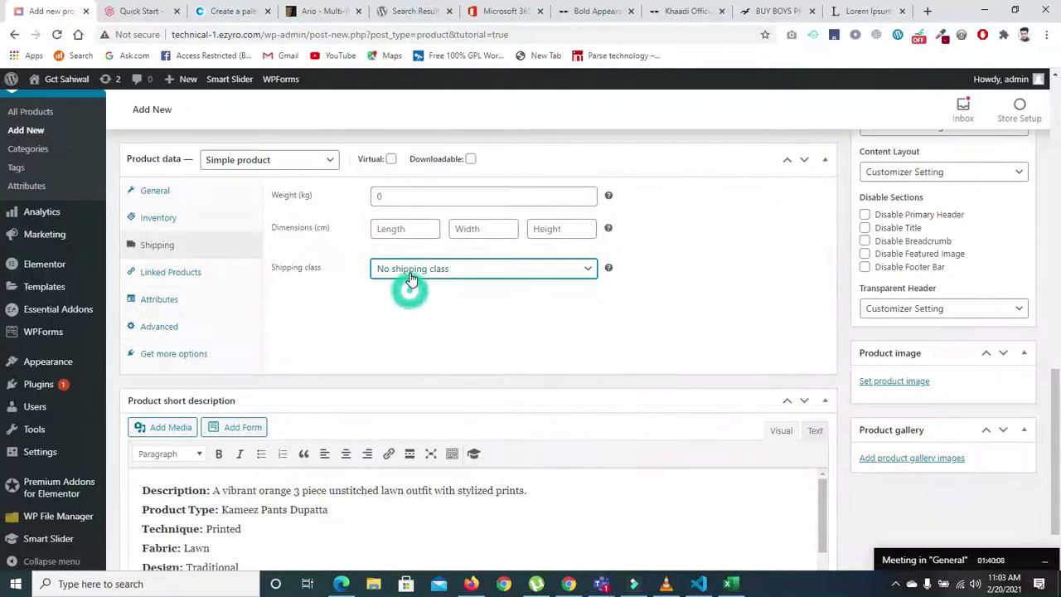
{"action": "left_click", "coordinate": [407, 272]}
{"action": "left_click", "coordinate": [407, 287]}
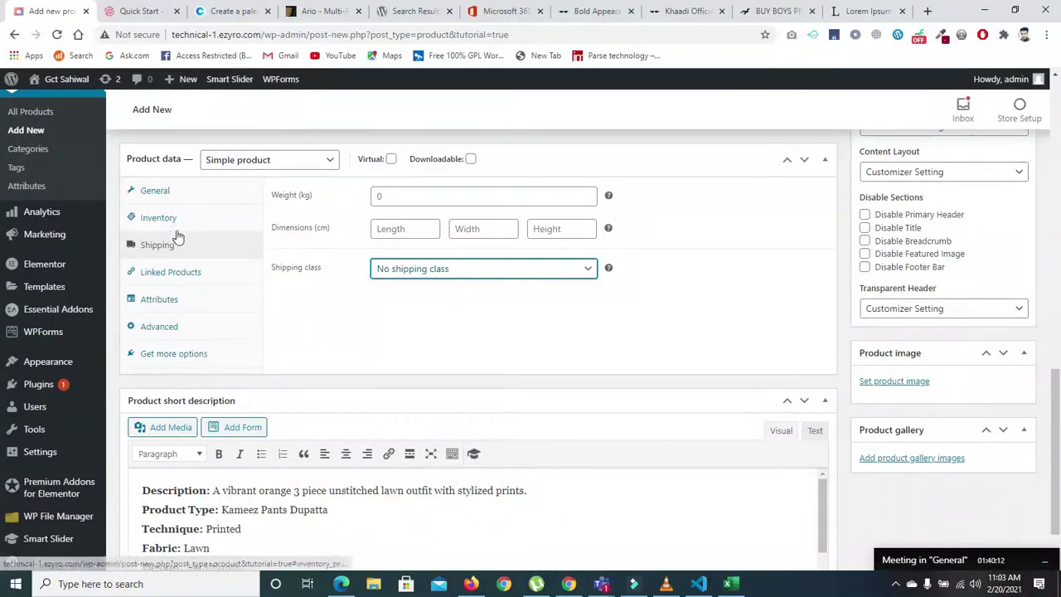
- In Linked Products, try and clear a 'shi' Upsells search, then show Attributes
{"action": "left_click", "coordinate": [177, 272]}
{"action": "left_click", "coordinate": [412, 201]}
{"action": "left_click", "coordinate": [413, 201]}
{"action": "left_click", "coordinate": [412, 201]}
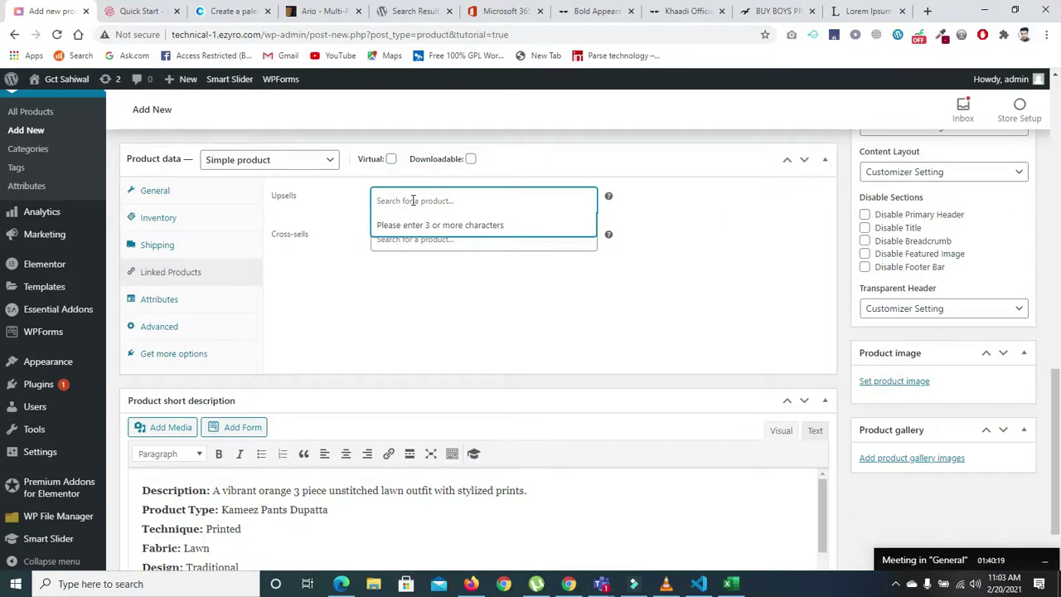
{"action": "type", "text": "shirt"}
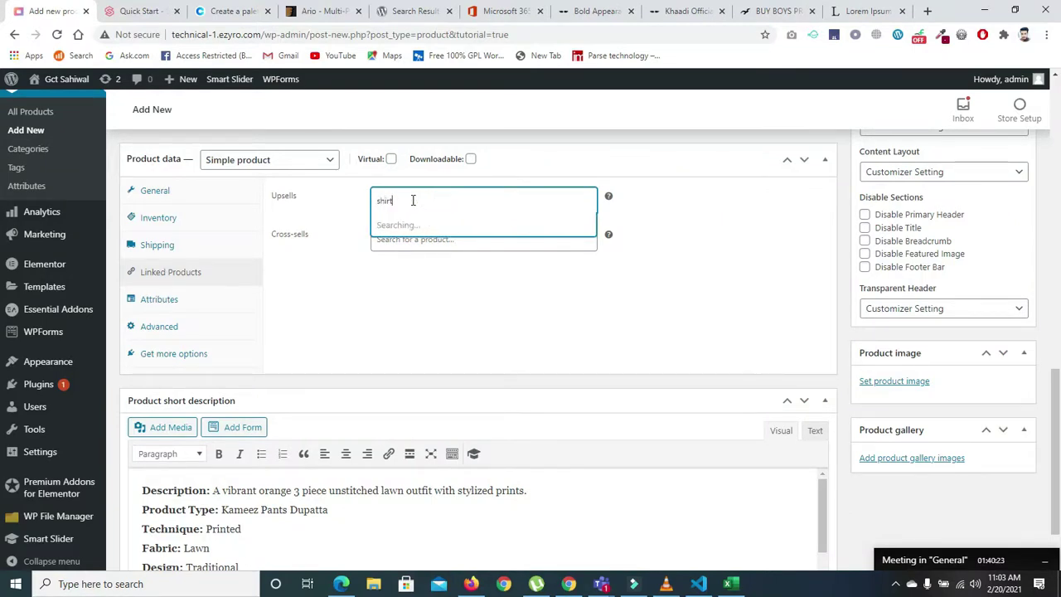
{"action": "key", "text": "BackSpace"}
{"action": "key", "text": "BackSpace"}
{"action": "key", "text": "BackSpace"}
{"action": "key", "text": "BackSpace"}
{"action": "key", "text": "BackSpace"}
{"action": "left_click", "coordinate": [324, 270]}
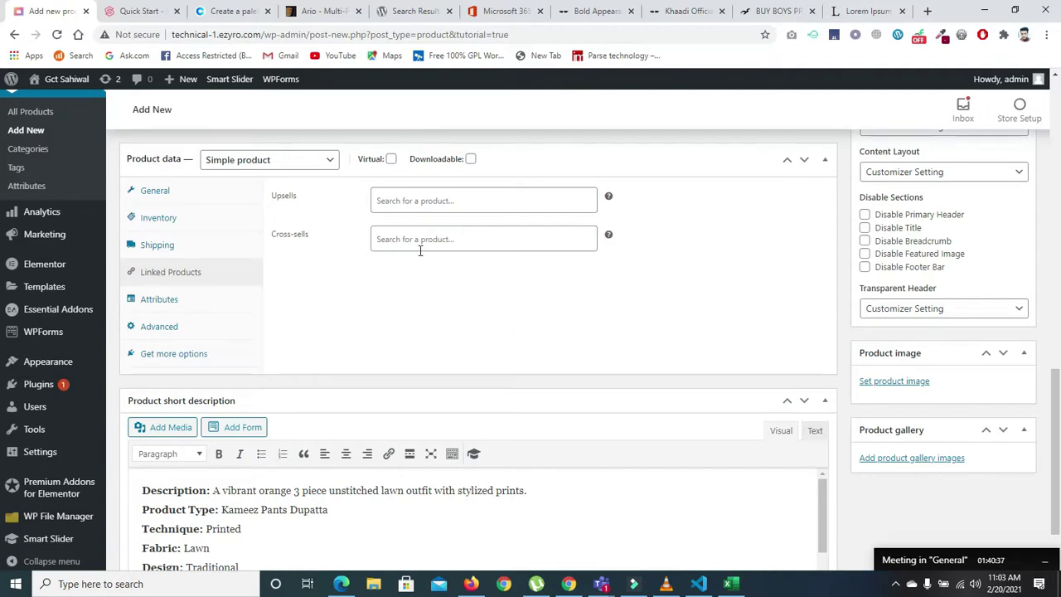
{"action": "left_click", "coordinate": [174, 302]}
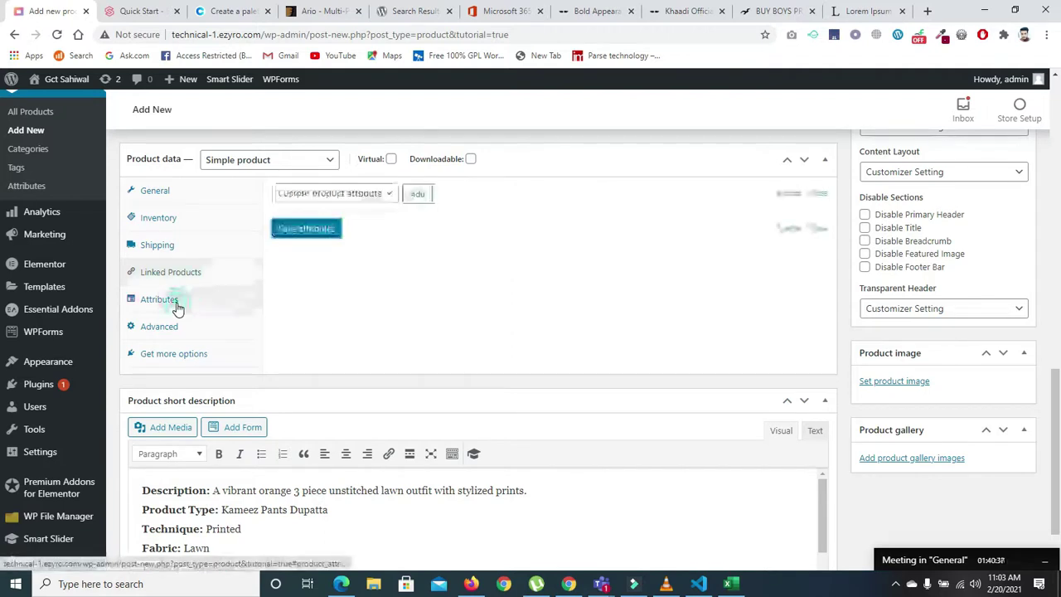
{"action": "left_click", "coordinate": [386, 196]}
{"action": "left_click", "coordinate": [371, 209]}
{"action": "left_click", "coordinate": [412, 194]}
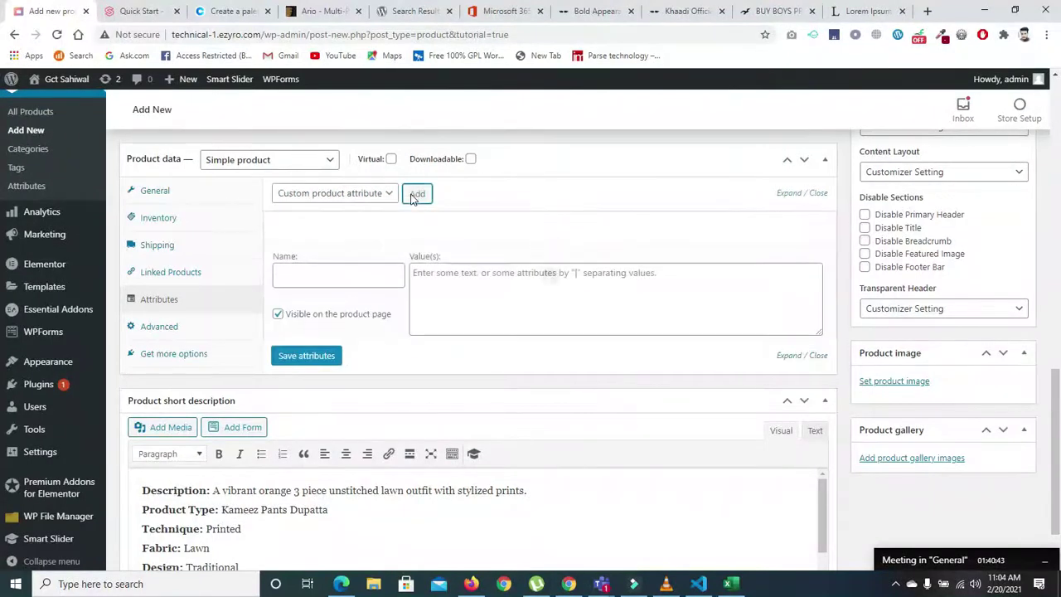
{"action": "left_click", "coordinate": [350, 275]}
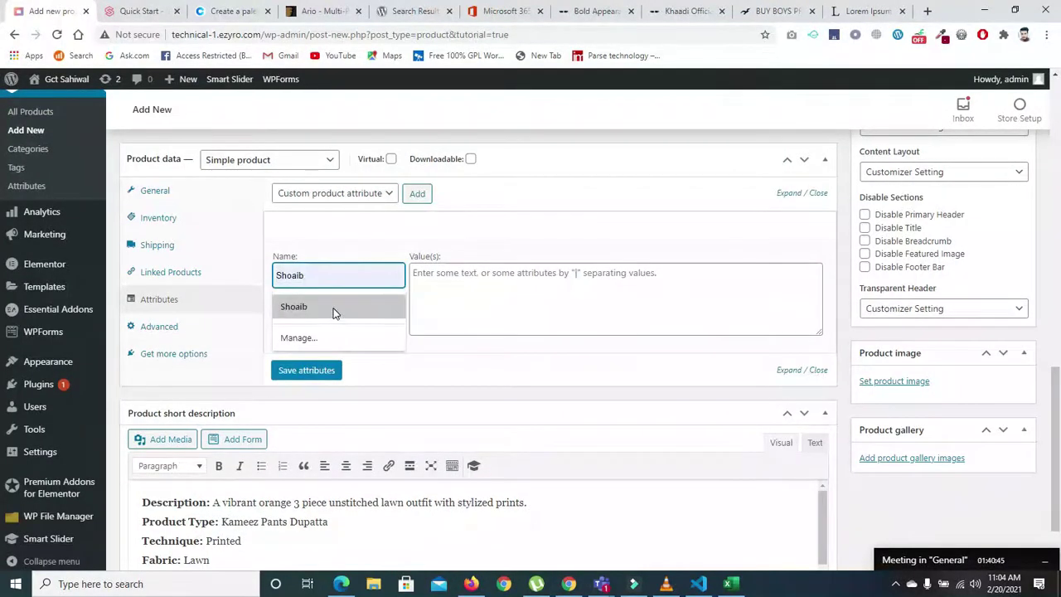
{"action": "left_click", "coordinate": [331, 307]}
{"action": "left_click", "coordinate": [462, 277]}
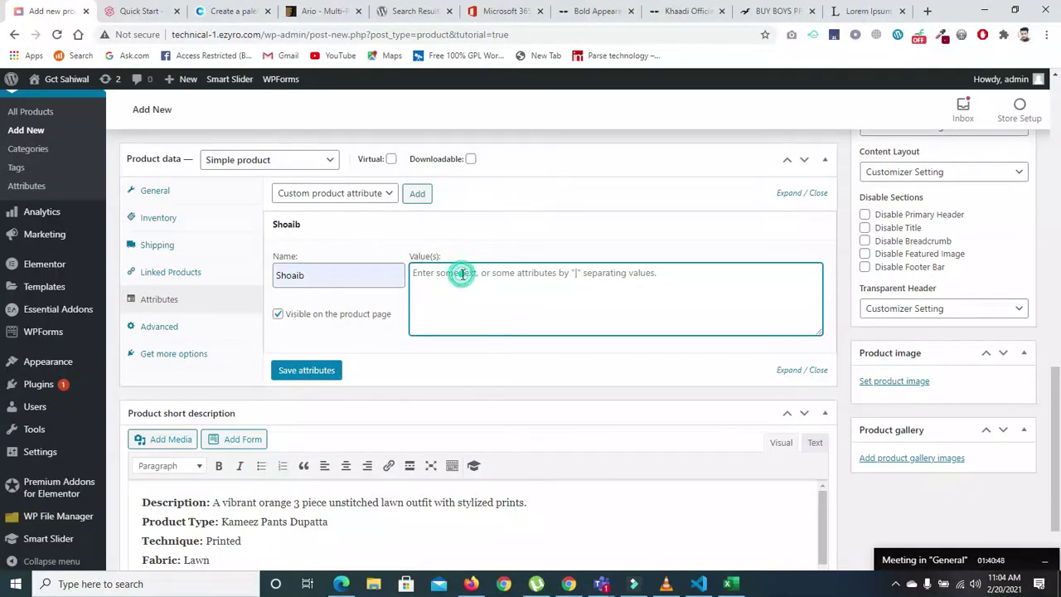
{"action": "left_click", "coordinate": [277, 313]}
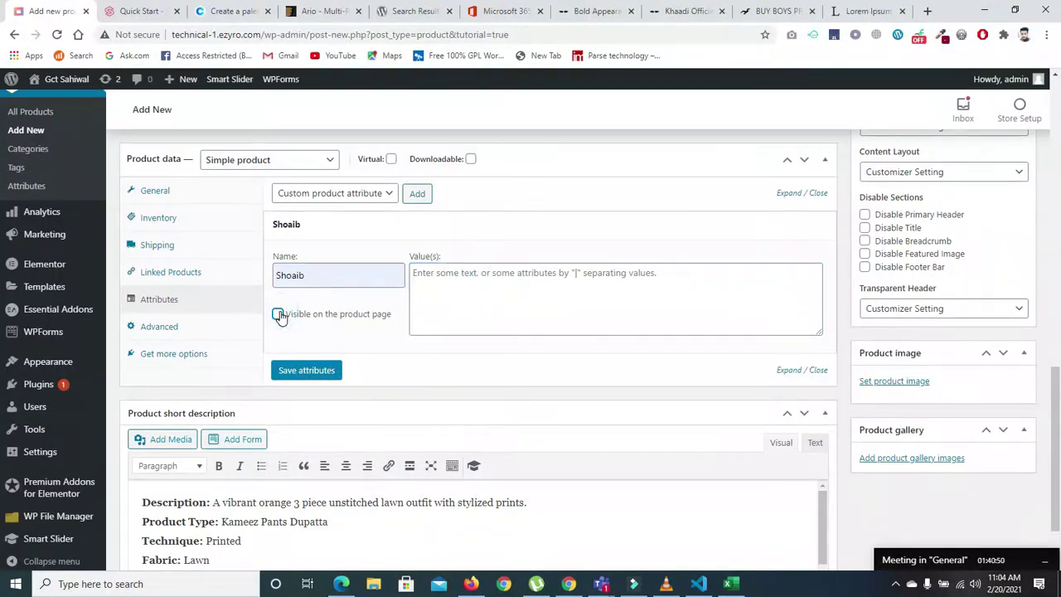
{"action": "left_click", "coordinate": [322, 274]}
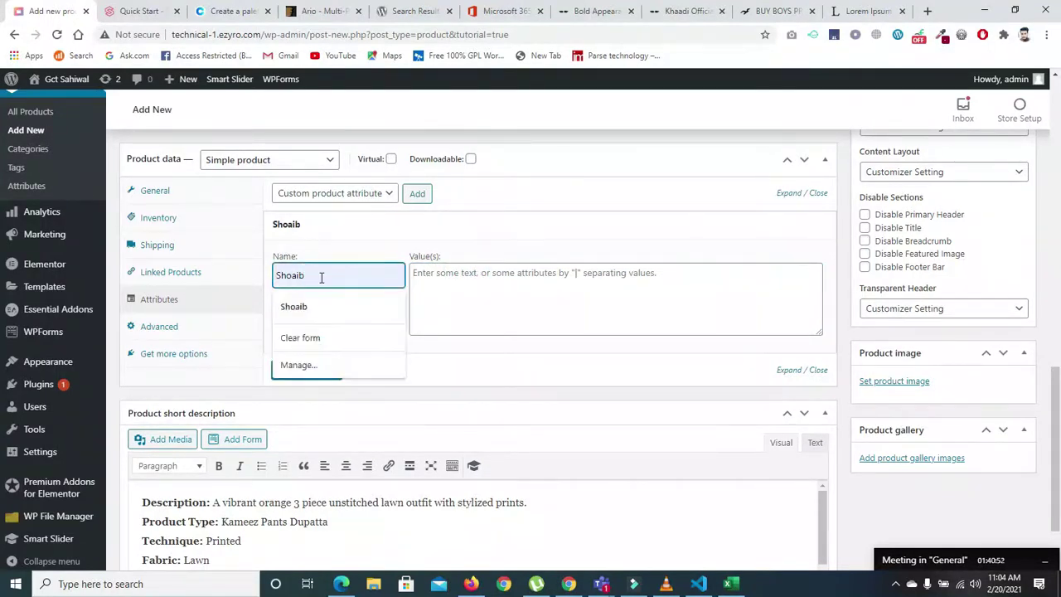
{"action": "left_click_drag", "start_coordinate": [309, 274], "coordinate": [209, 274]}
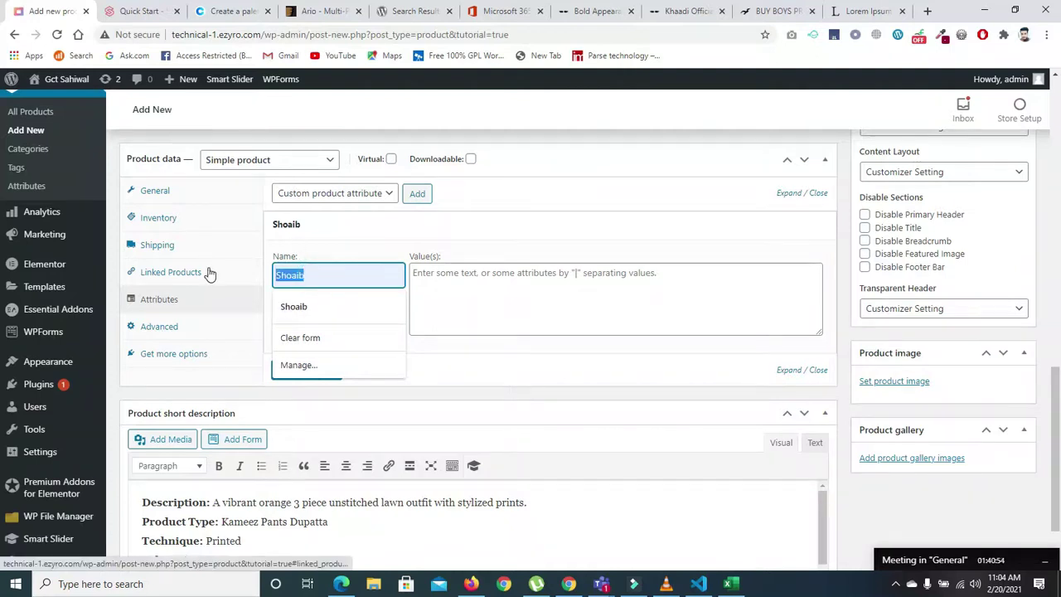
{"action": "key", "text": "BackSpace"}
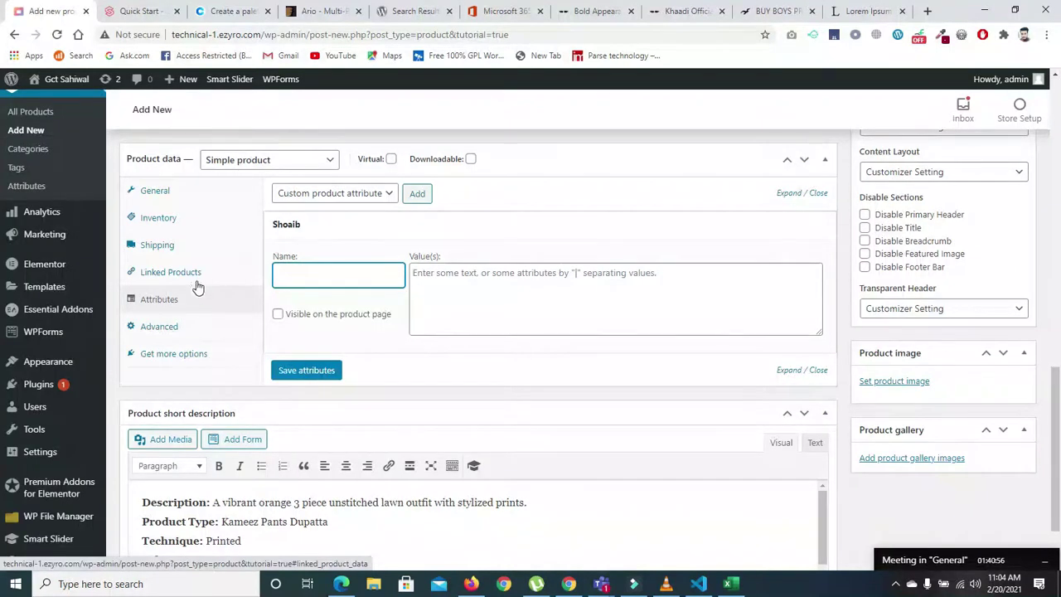
{"action": "left_click", "coordinate": [159, 328]}
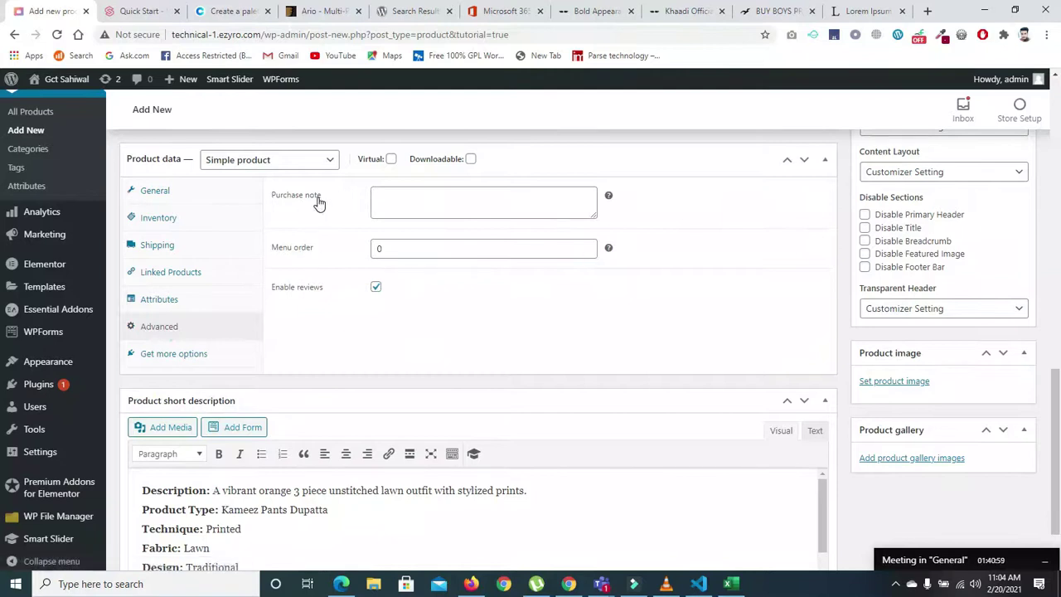
{"action": "left_click", "coordinate": [387, 249]}
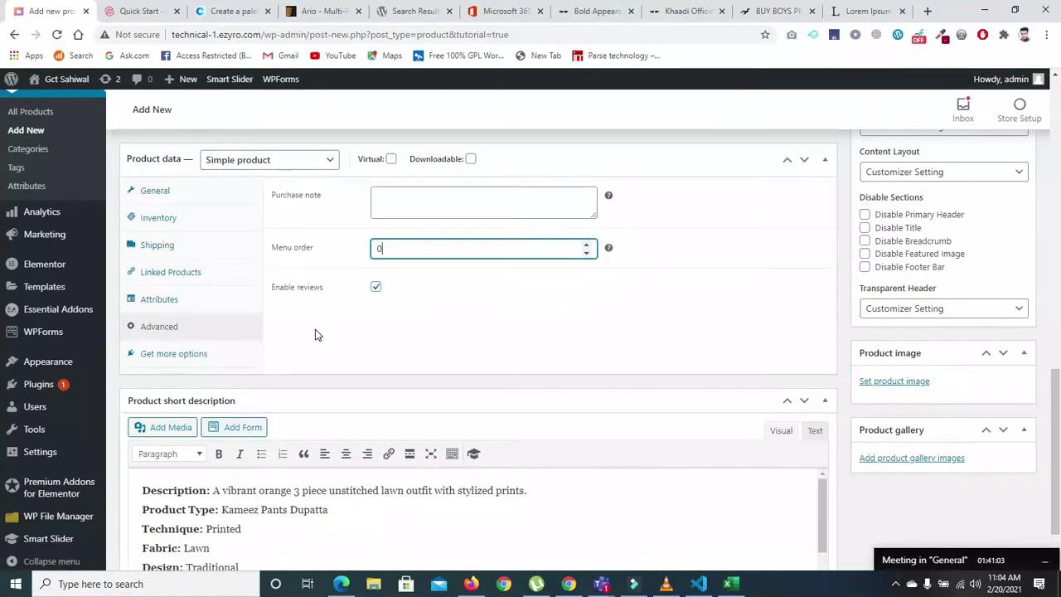
{"action": "left_click", "coordinate": [184, 354]}
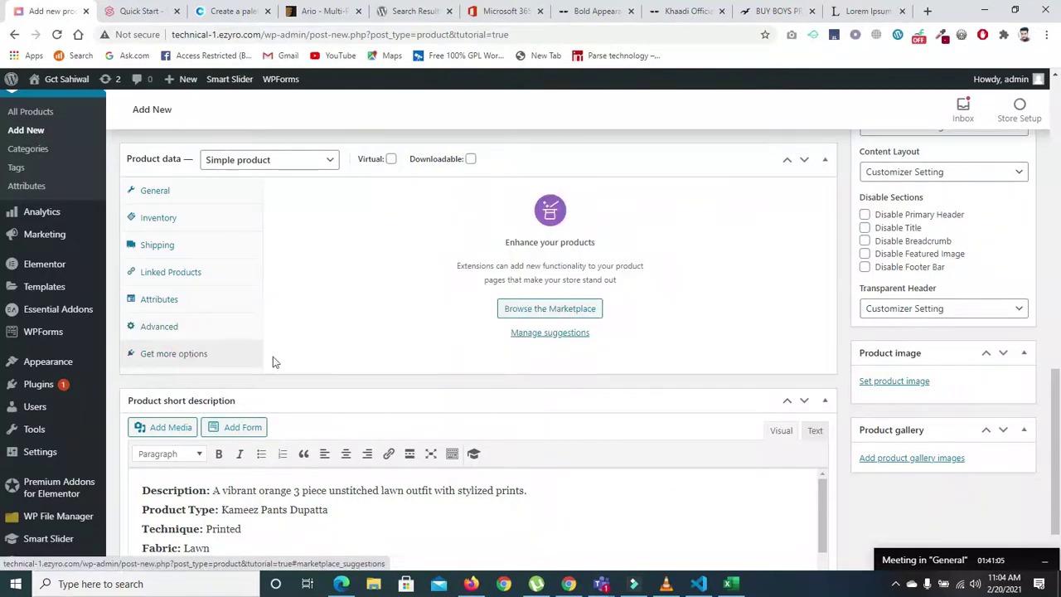
{"action": "scroll", "coordinate": [1059, 425], "scroll_direction": "down", "scroll_amount": 2}
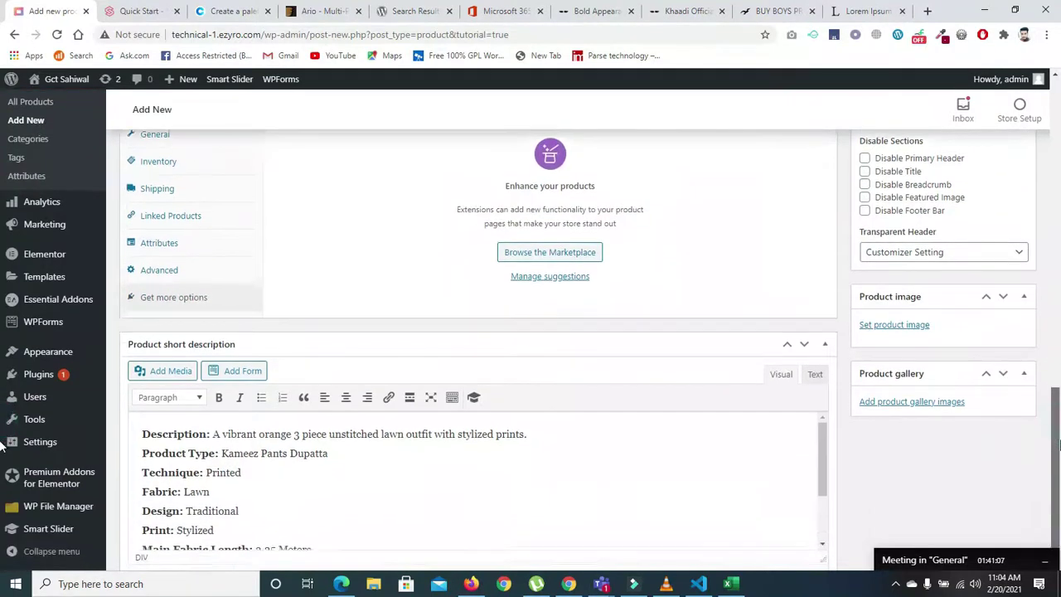
{"action": "scroll", "coordinate": [865, 298], "scroll_direction": "up", "scroll_amount": 1}
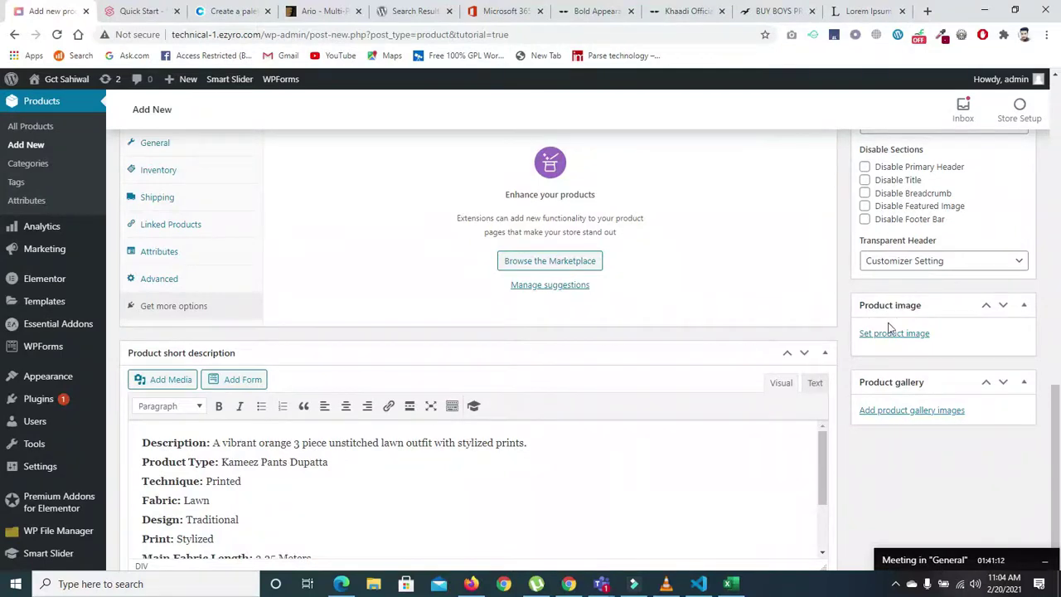
- Set the Vienna skyline photo as the Shirt's product image
{"action": "left_click", "coordinate": [888, 335]}
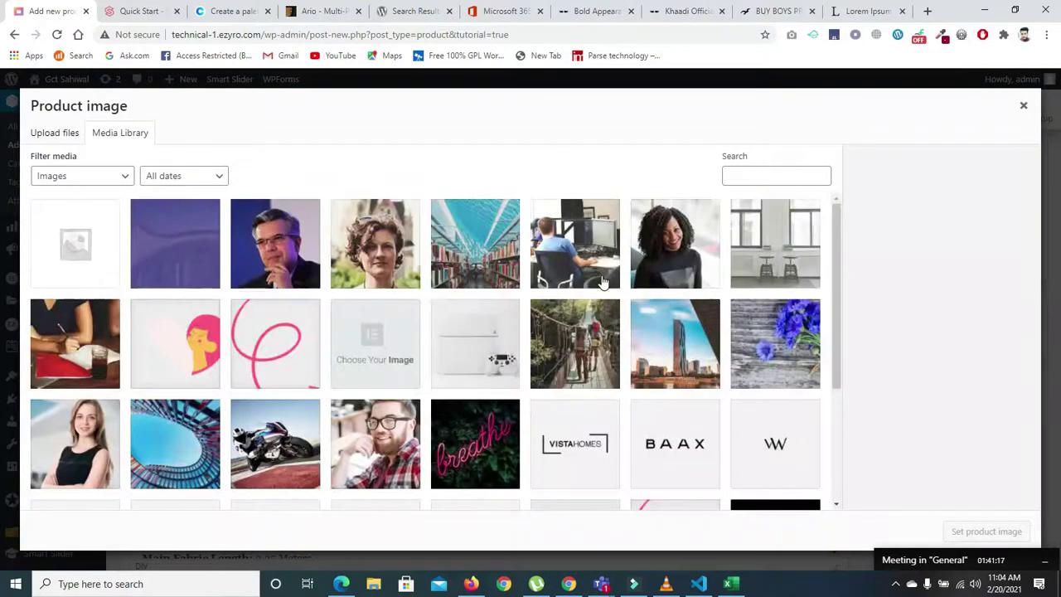
{"action": "left_click_drag", "start_coordinate": [833, 238], "coordinate": [838, 258]}
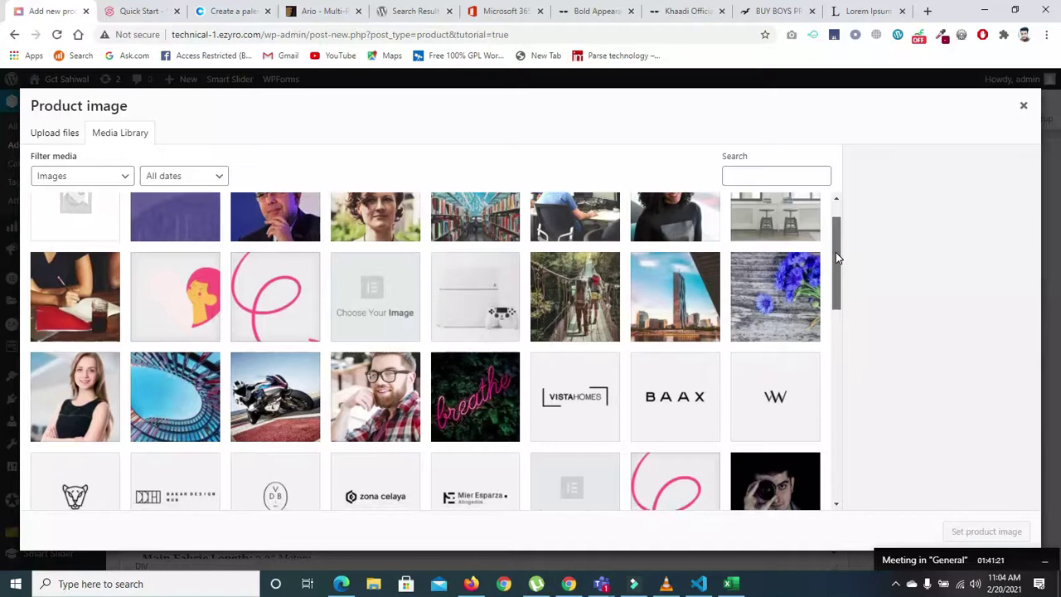
{"action": "left_click", "coordinate": [663, 275]}
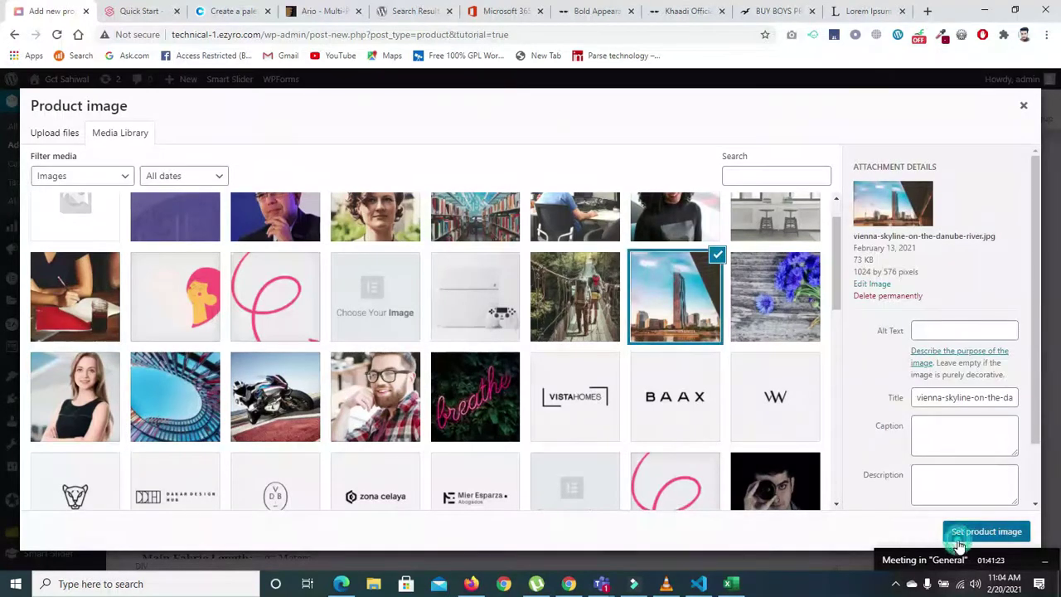
{"action": "left_click", "coordinate": [958, 539]}
{"action": "left_click_drag", "start_coordinate": [1055, 397], "coordinate": [1054, 403]}
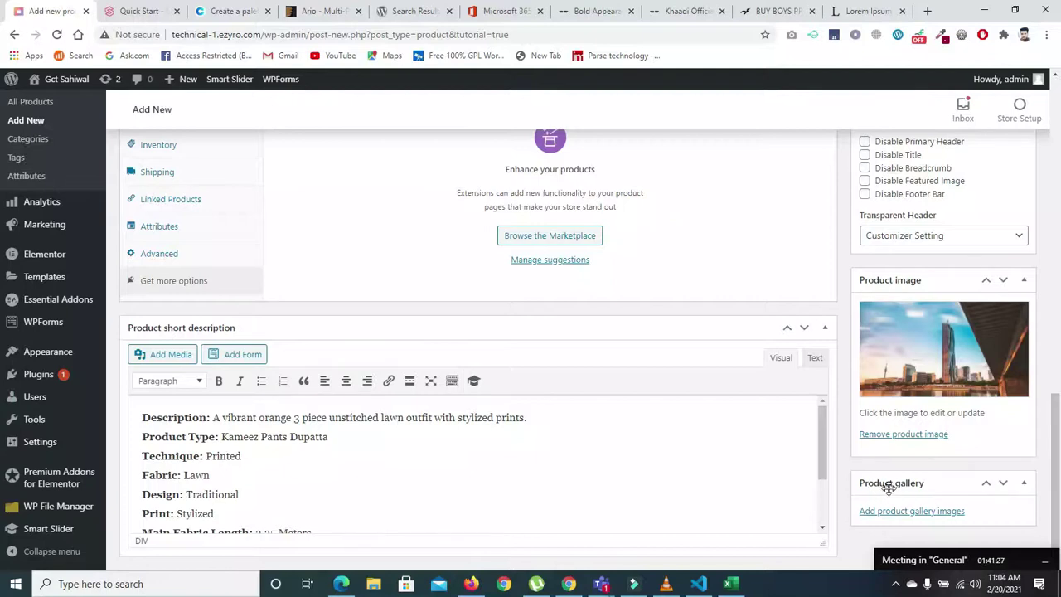
- Add the man's portrait, woman's portrait, library and study-box photos to the product gallery
{"action": "left_click", "coordinate": [903, 512]}
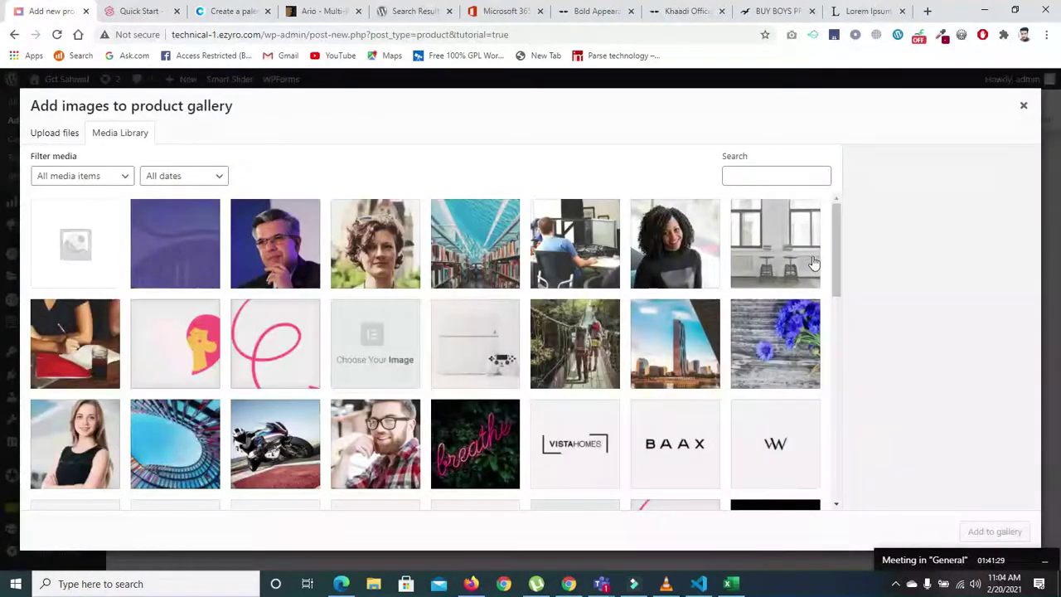
{"action": "left_click", "coordinate": [295, 246]}
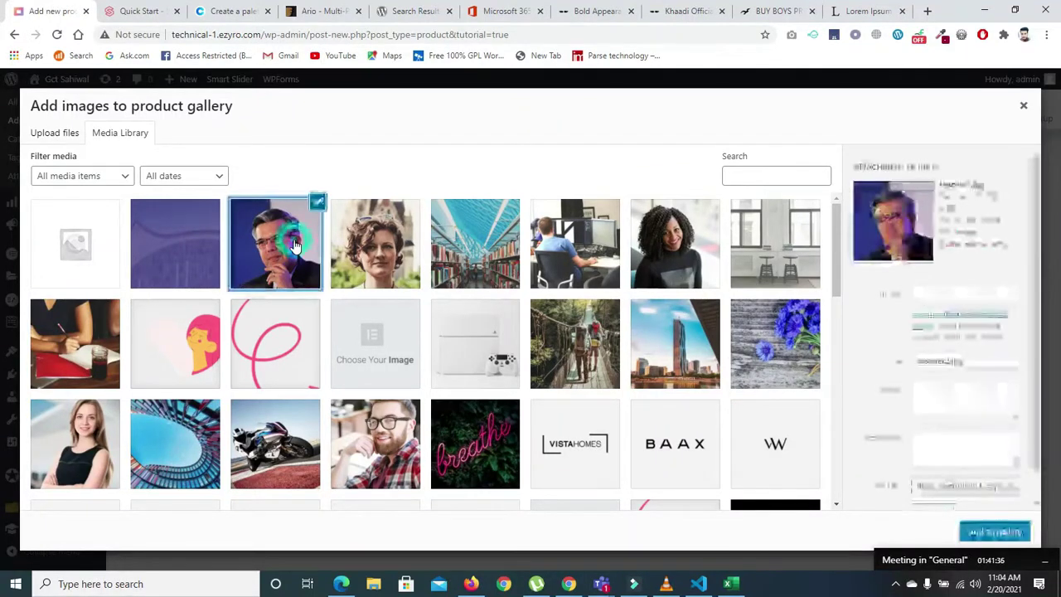
{"action": "left_click", "coordinate": [377, 245]}
{"action": "left_click", "coordinate": [452, 240]}
{"action": "left_click", "coordinate": [593, 220]}
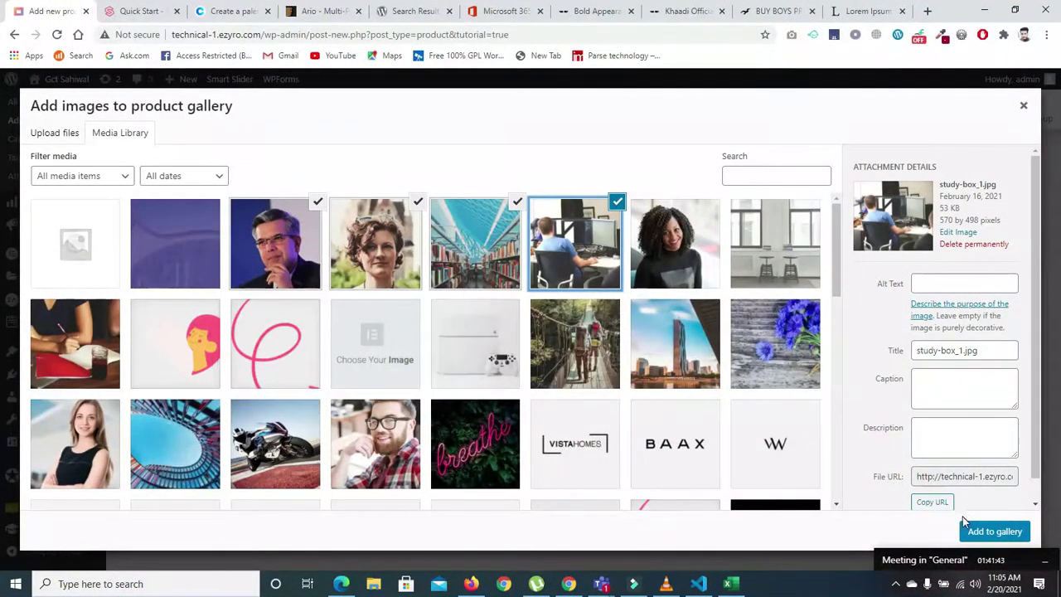
{"action": "left_click", "coordinate": [995, 531]}
{"action": "scroll", "coordinate": [983, 431], "scroll_direction": "down", "scroll_amount": 1}
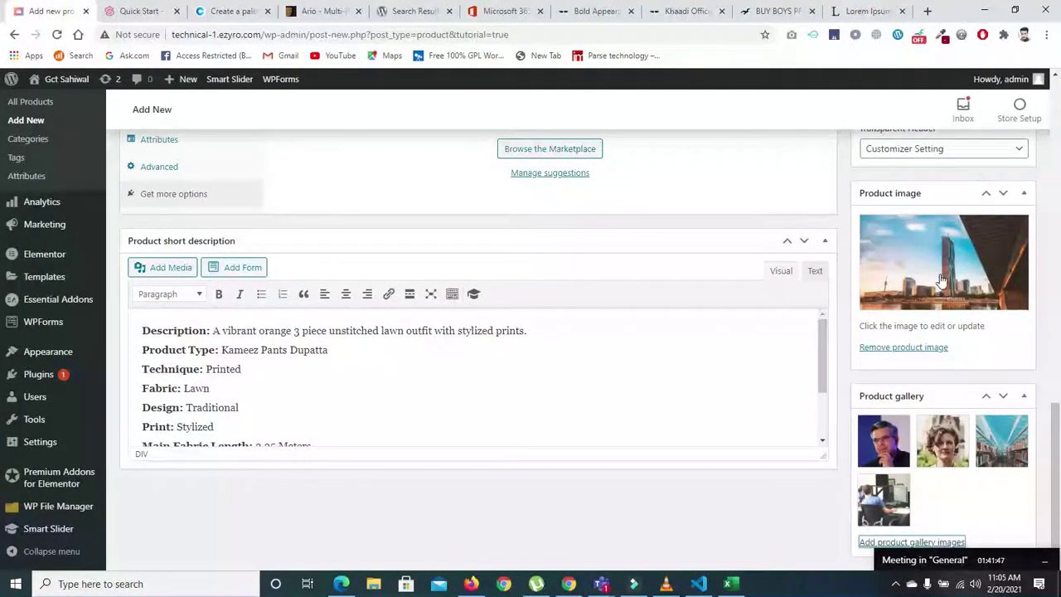
- Publish the Shirt product from the Publish box
{"action": "mouse_move", "coordinate": [879, 437]}
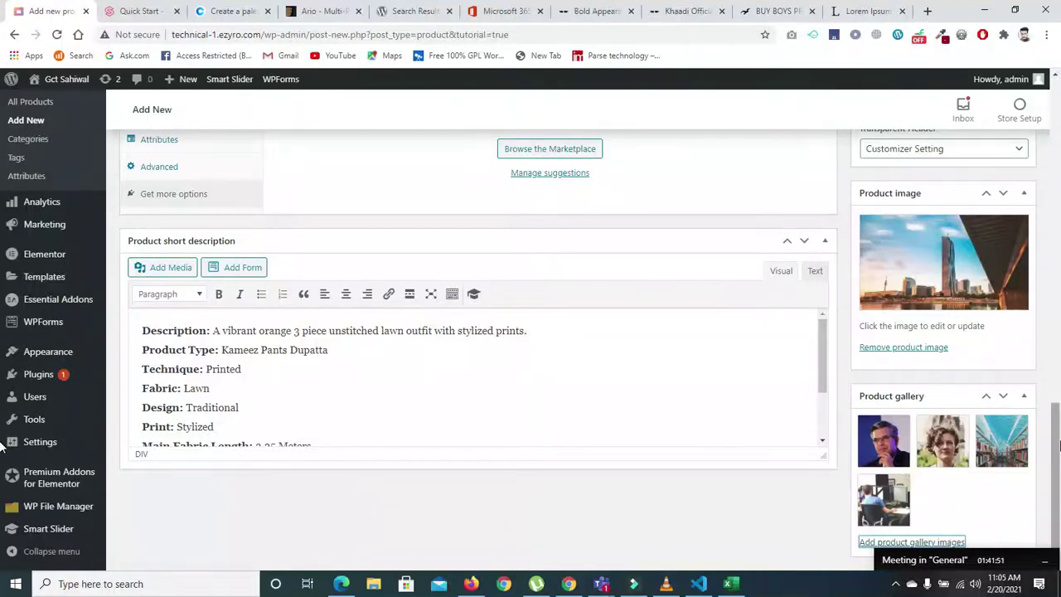
{"action": "scroll", "coordinate": [1055, 449], "scroll_direction": "up", "scroll_amount": 4}
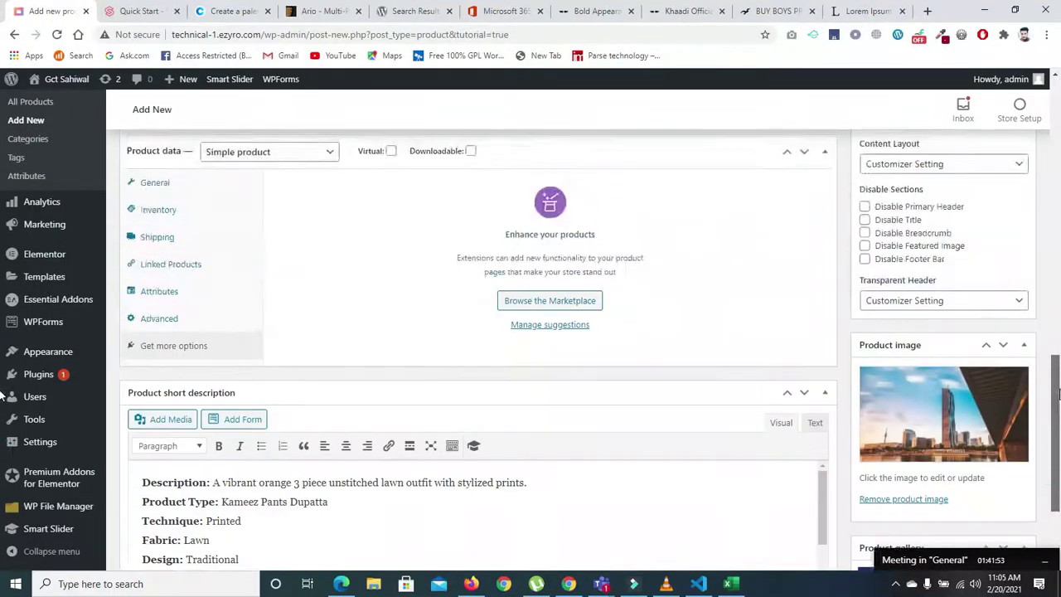
{"action": "scroll", "coordinate": [1059, 288], "scroll_direction": "up", "scroll_amount": 5}
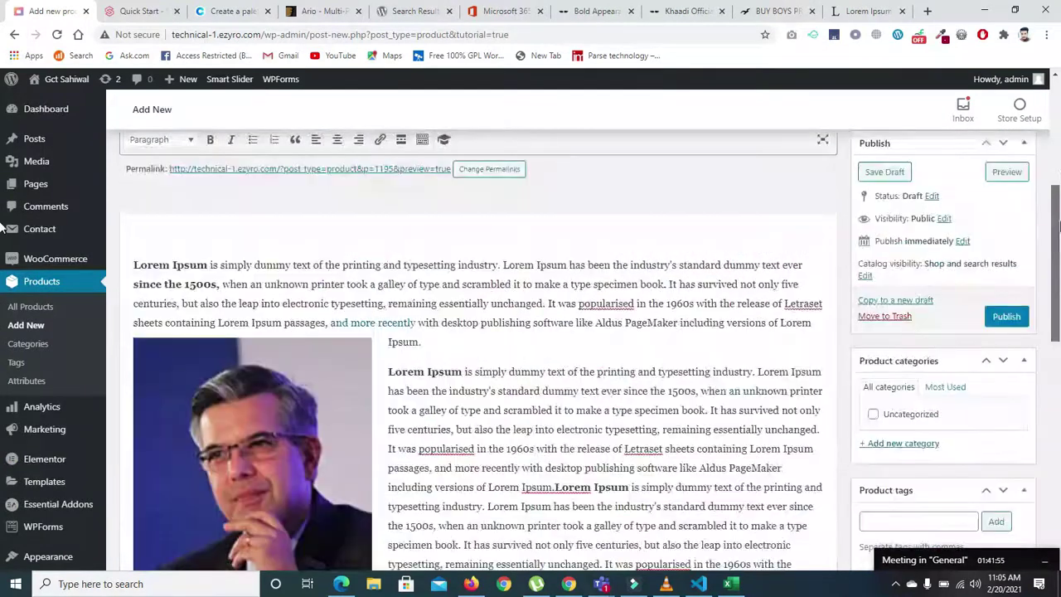
{"action": "left_click", "coordinate": [1005, 317]}
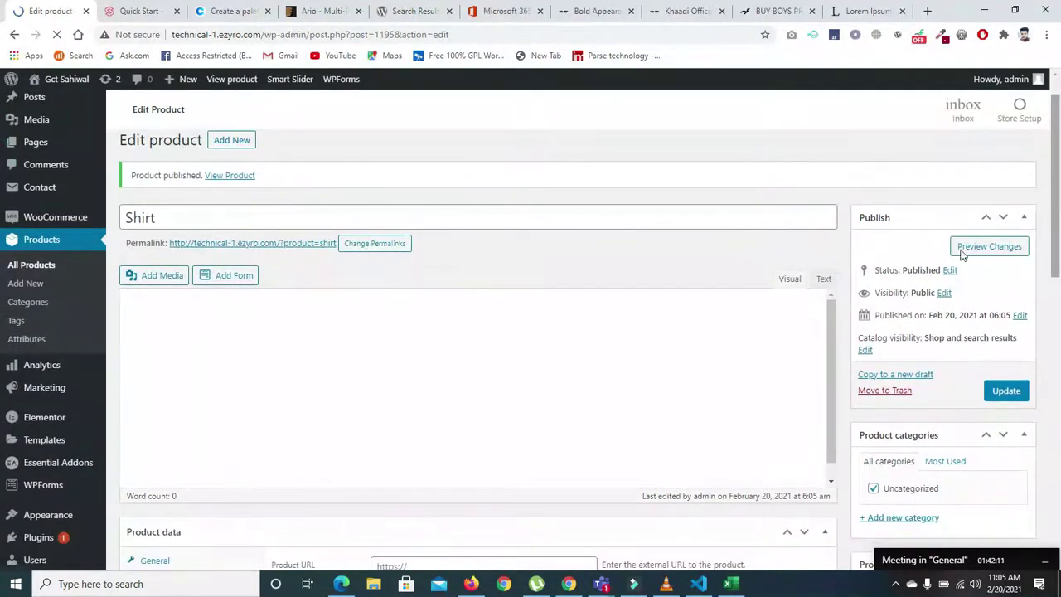
- Open the Shirt's Preview Changes link in a new browser tab
{"action": "scroll", "coordinate": [3, 215], "scroll_direction": "down", "scroll_amount": 1}
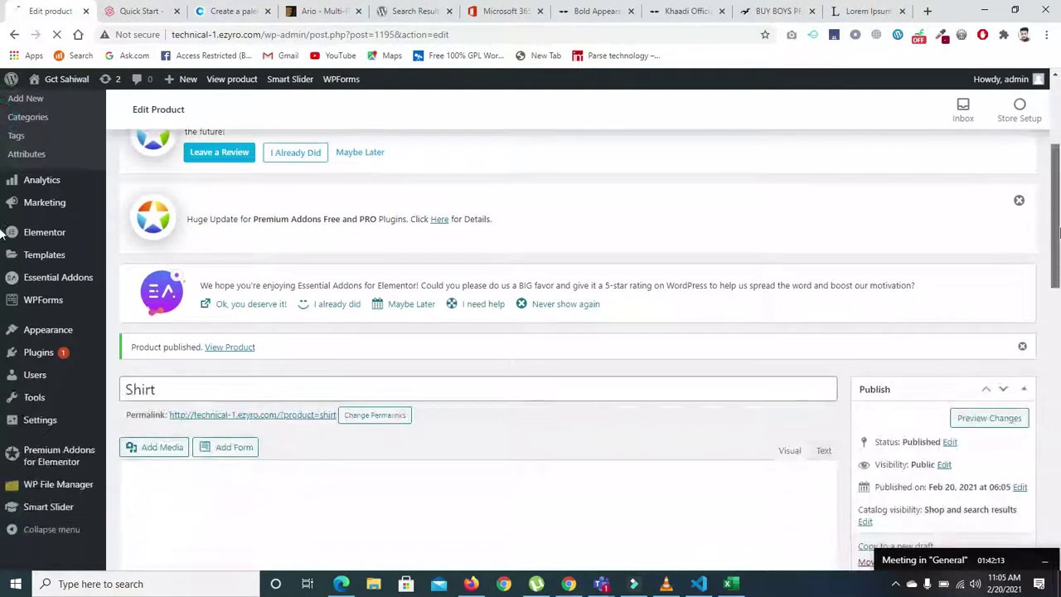
{"action": "scroll", "coordinate": [1011, 290], "scroll_direction": "down", "scroll_amount": 1}
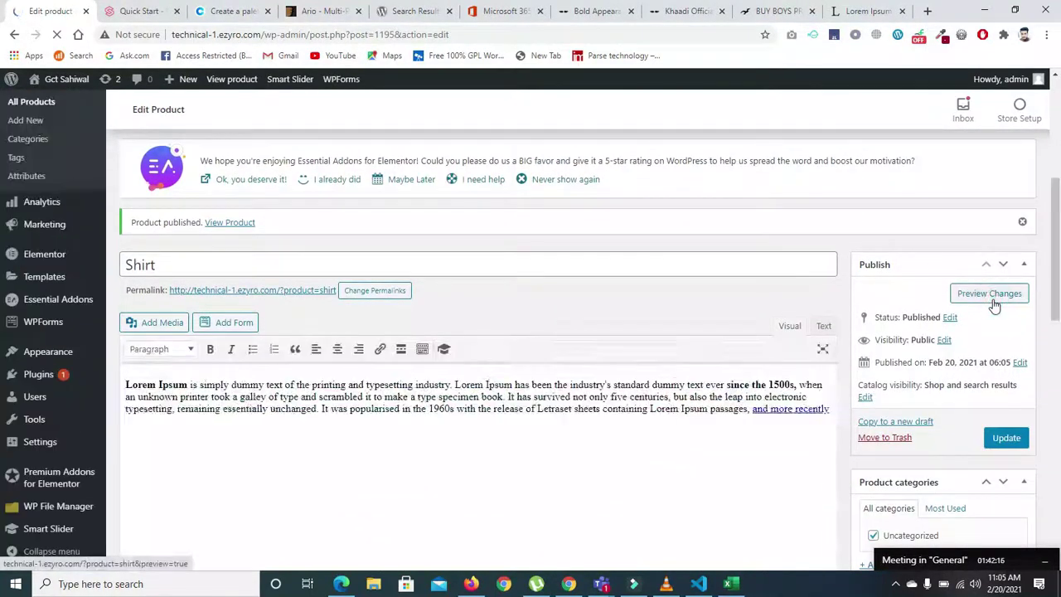
{"action": "right_click", "coordinate": [994, 307]}
{"action": "left_click", "coordinate": [912, 316]}
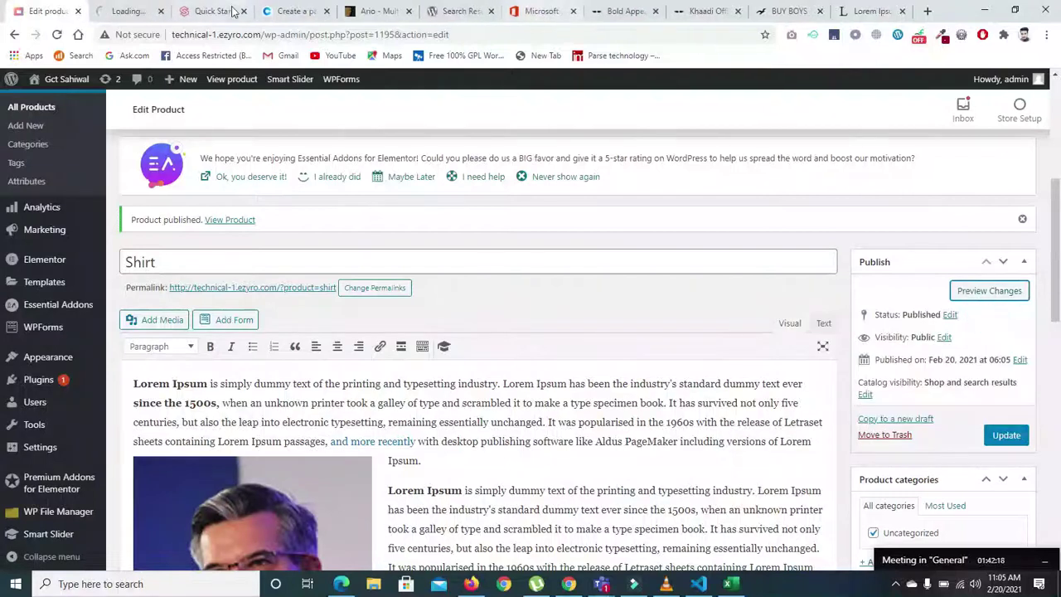
- Scroll through the published Shirt preview page, then return to the Edit Product tab
{"action": "left_click", "coordinate": [120, 12]}
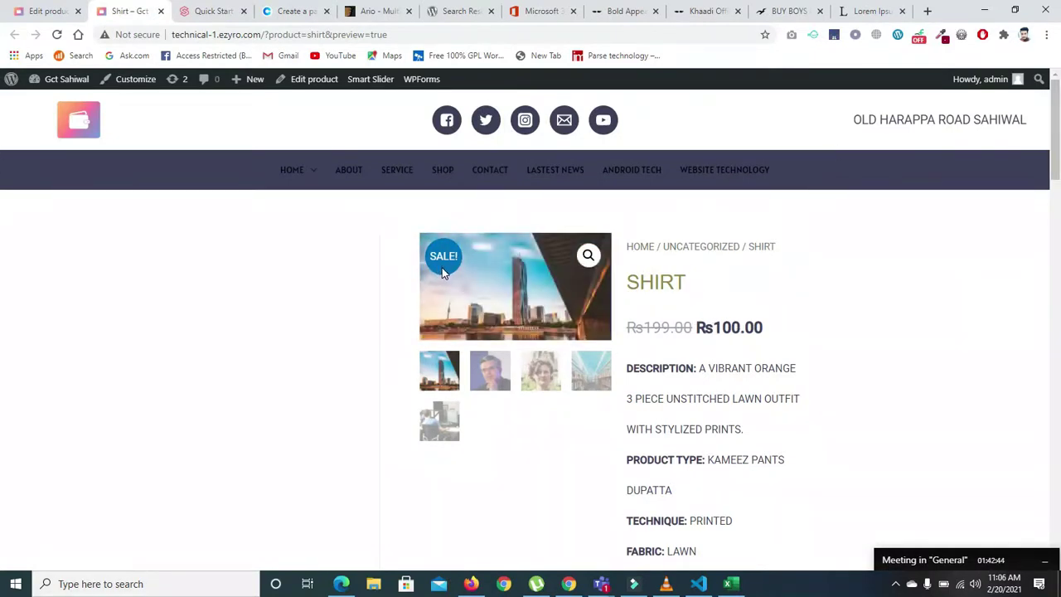
{"action": "scroll", "coordinate": [2, 153], "scroll_direction": "down", "scroll_amount": 1}
{"action": "scroll", "coordinate": [2, 158], "scroll_direction": "down", "scroll_amount": 5}
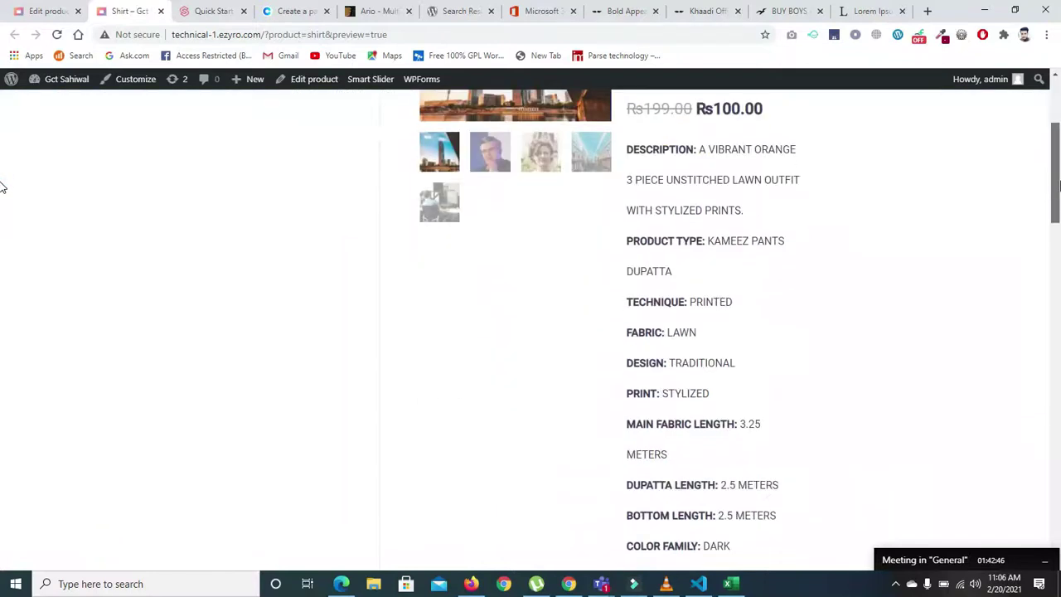
{"action": "scroll", "coordinate": [3, 282], "scroll_direction": "down", "scroll_amount": 4}
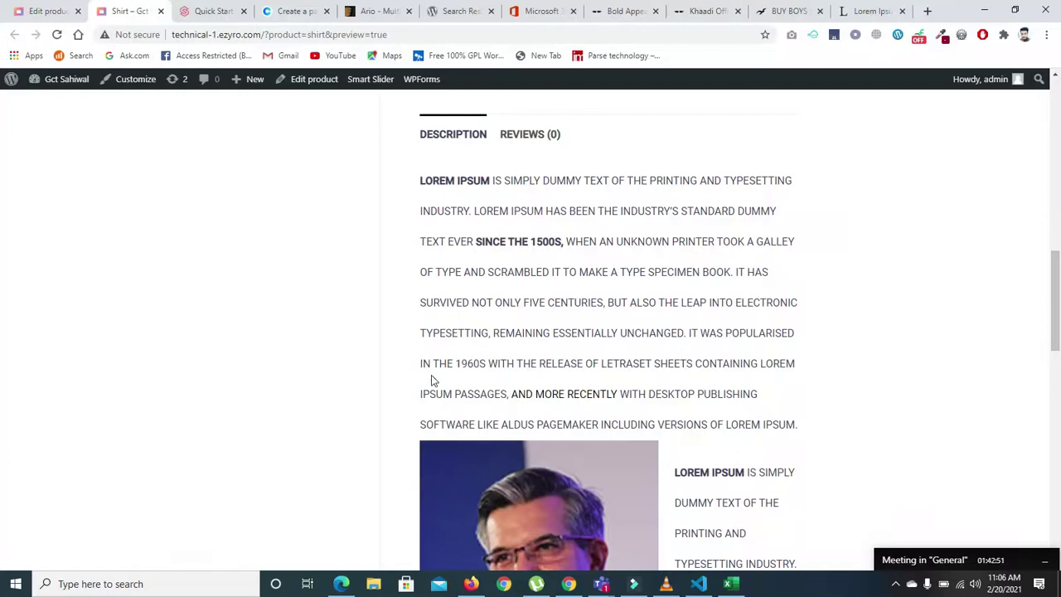
{"action": "left_click_drag", "start_coordinate": [1056, 309], "coordinate": [1059, 318]}
{"action": "scroll", "coordinate": [3, 318], "scroll_direction": "up", "scroll_amount": 10}
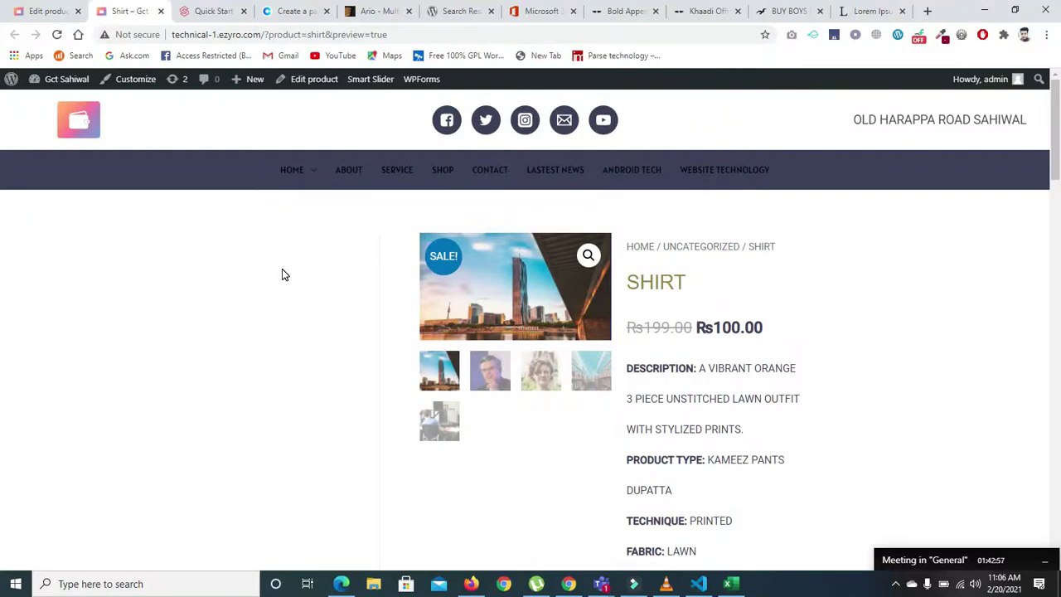
{"action": "left_click", "coordinate": [43, 11]}
{"action": "mouse_move", "coordinate": [38, 356]}
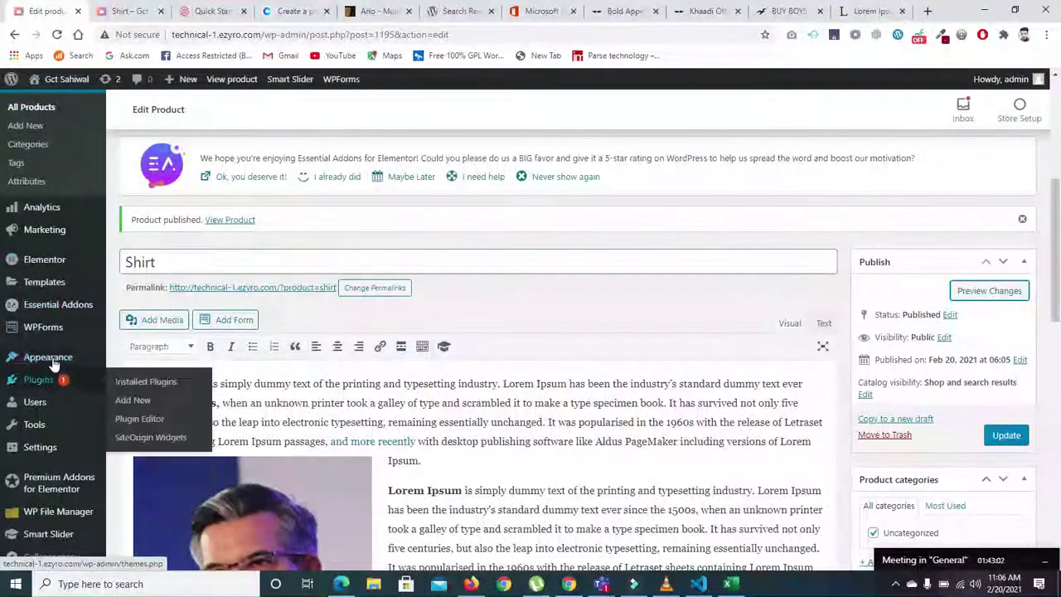
{"action": "right_click", "coordinate": [137, 383]}
- Open the Astra Customizer in a new tab and view WooCommerce > Single Product options
{"action": "left_click", "coordinate": [176, 392]}
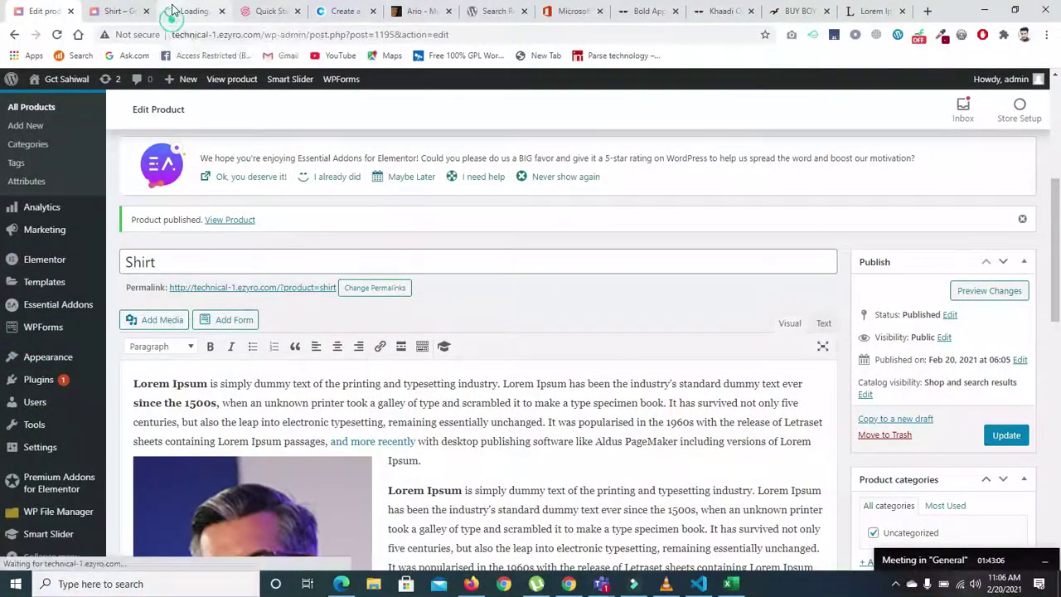
{"action": "left_click", "coordinate": [174, 11]}
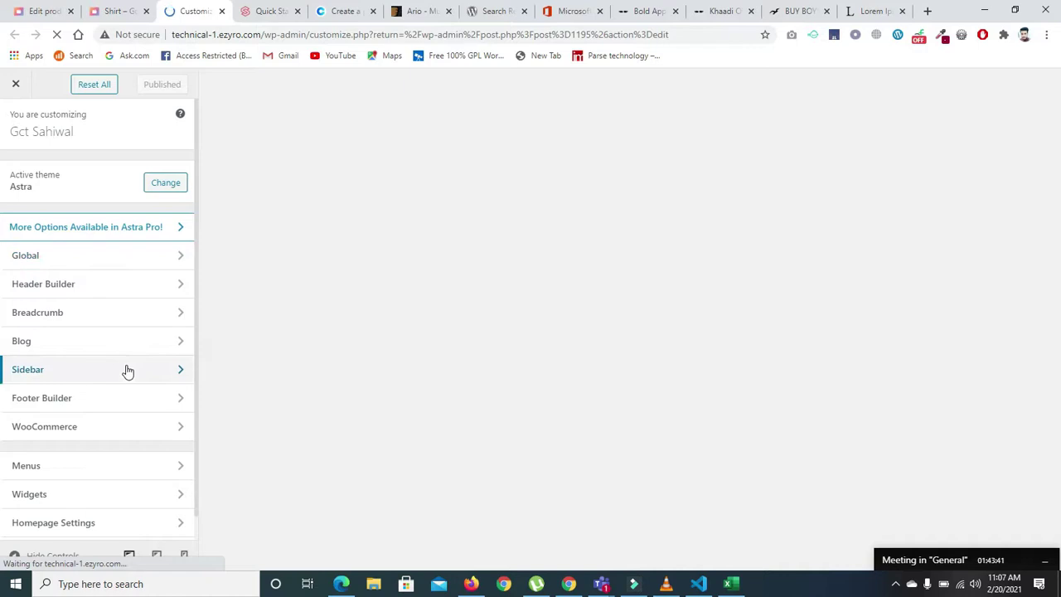
{"action": "left_click", "coordinate": [170, 428]}
{"action": "left_click", "coordinate": [152, 227]}
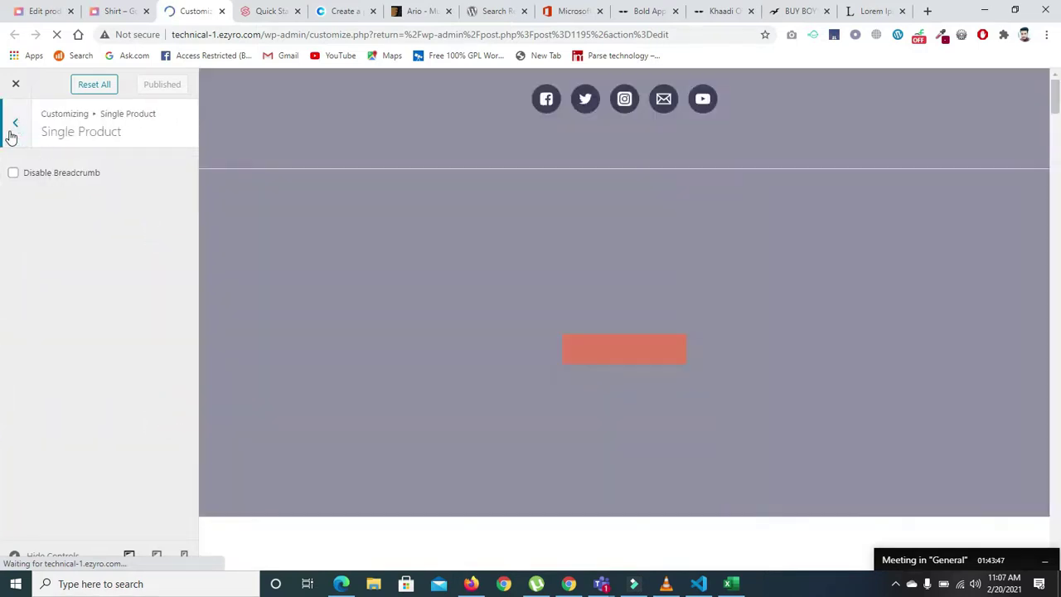
{"action": "left_click", "coordinate": [13, 128]}
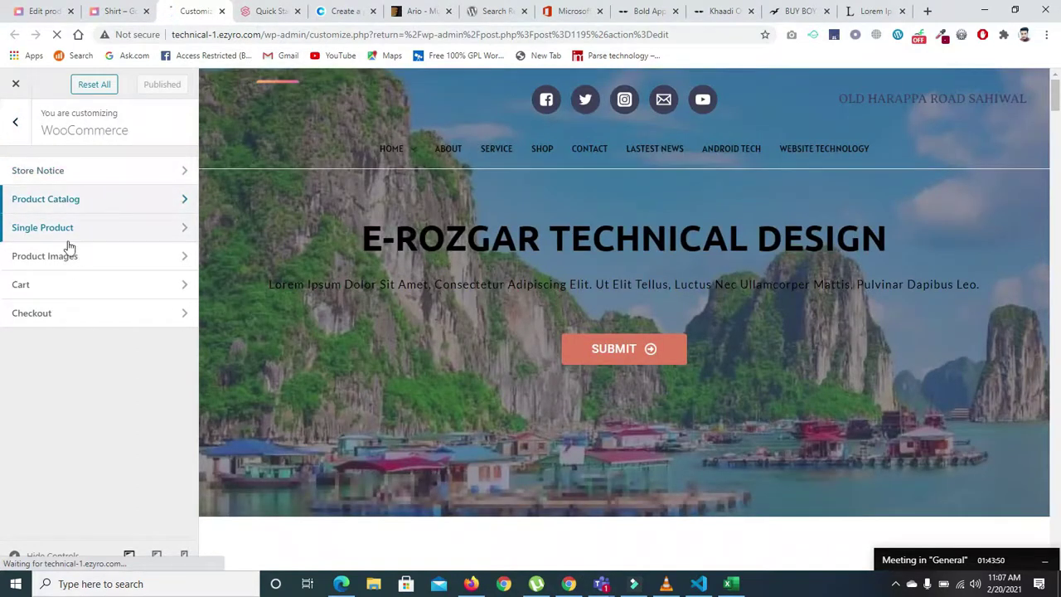
{"action": "left_click", "coordinate": [21, 134]}
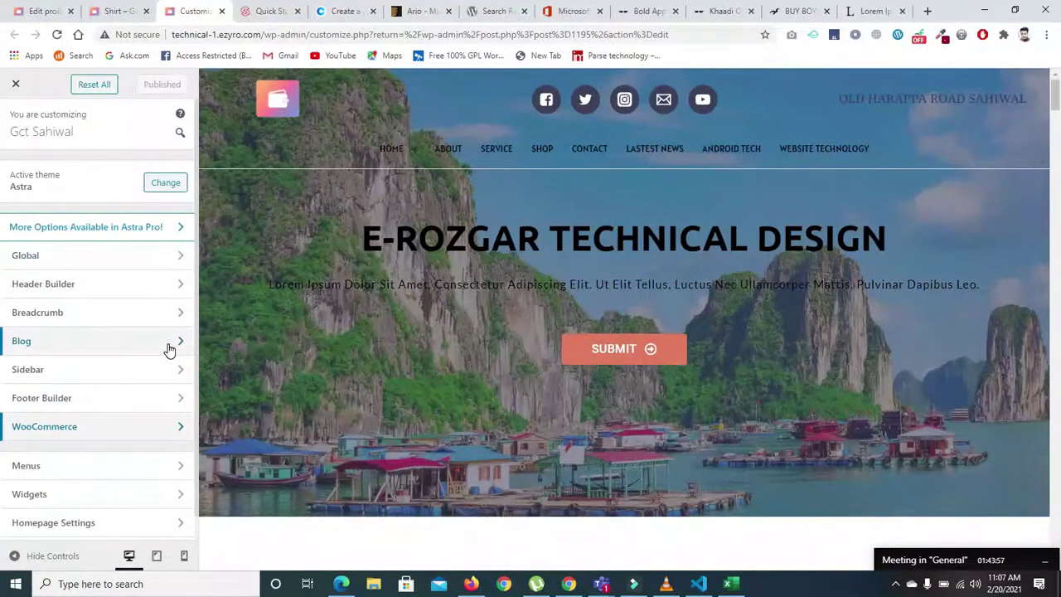
- Look over the Header Builder and Global Container layout settings in the Customizer
{"action": "left_click", "coordinate": [173, 284]}
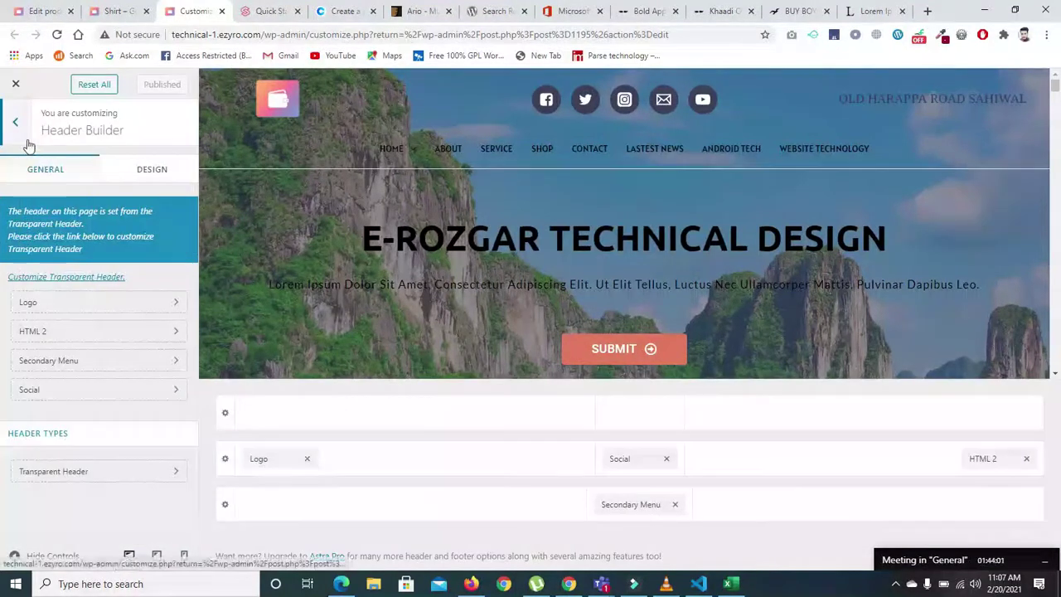
{"action": "left_click", "coordinate": [20, 132]}
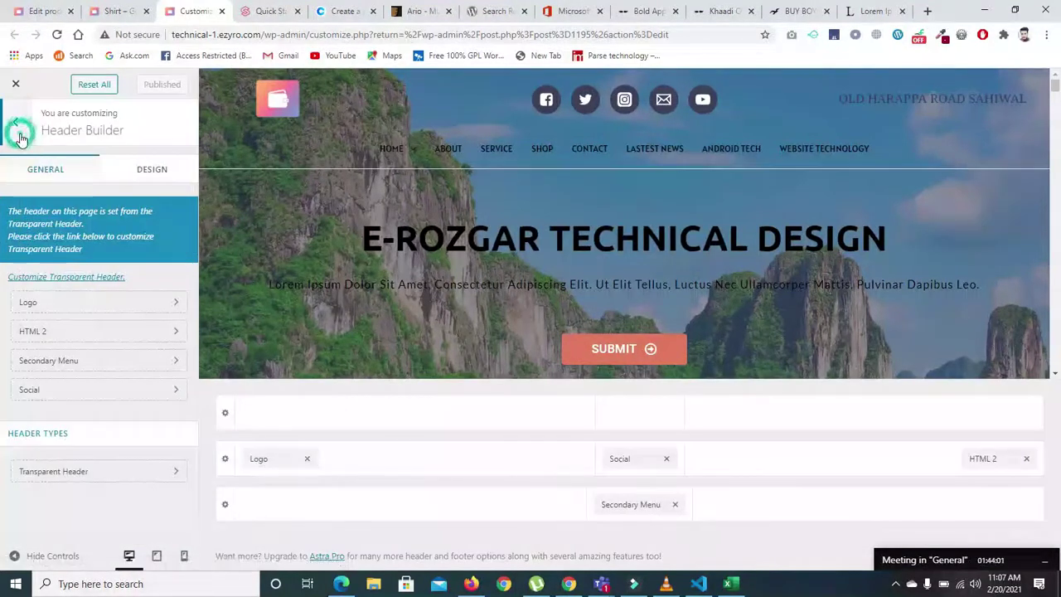
{"action": "left_click", "coordinate": [174, 256]}
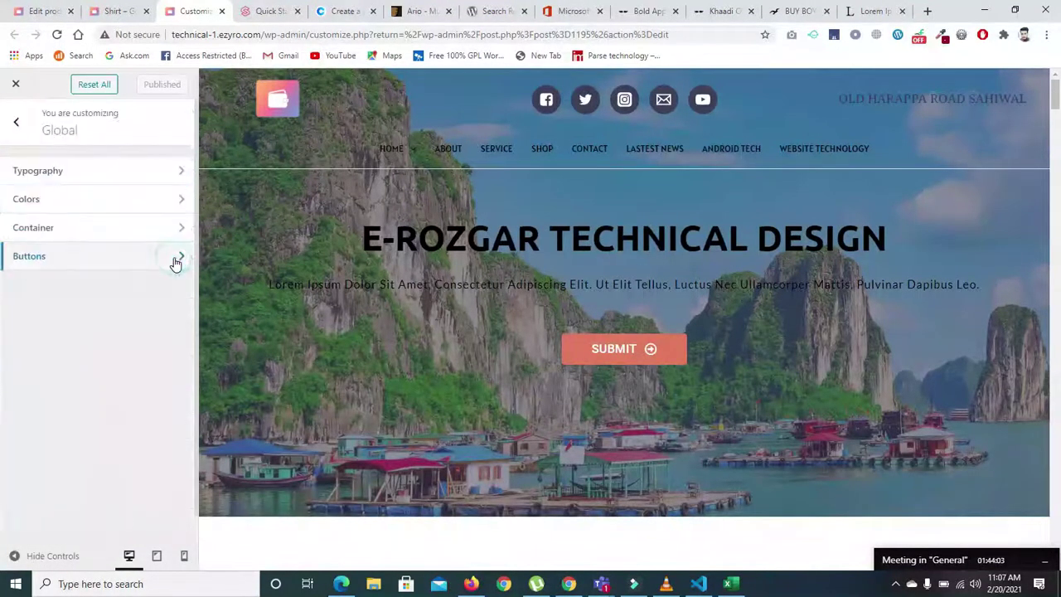
{"action": "left_click", "coordinate": [116, 228]}
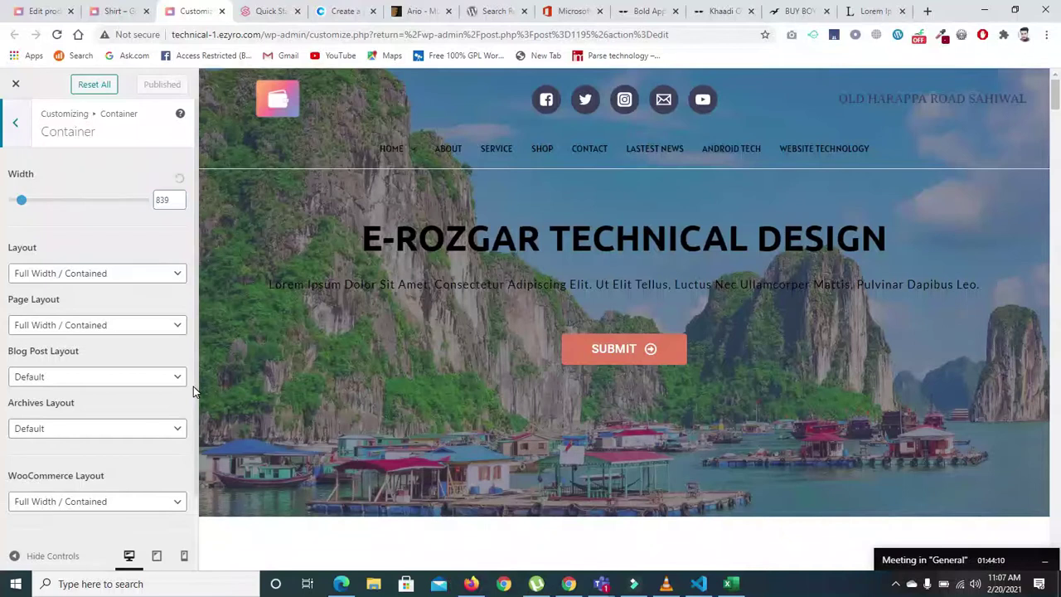
{"action": "left_click", "coordinate": [11, 121]}
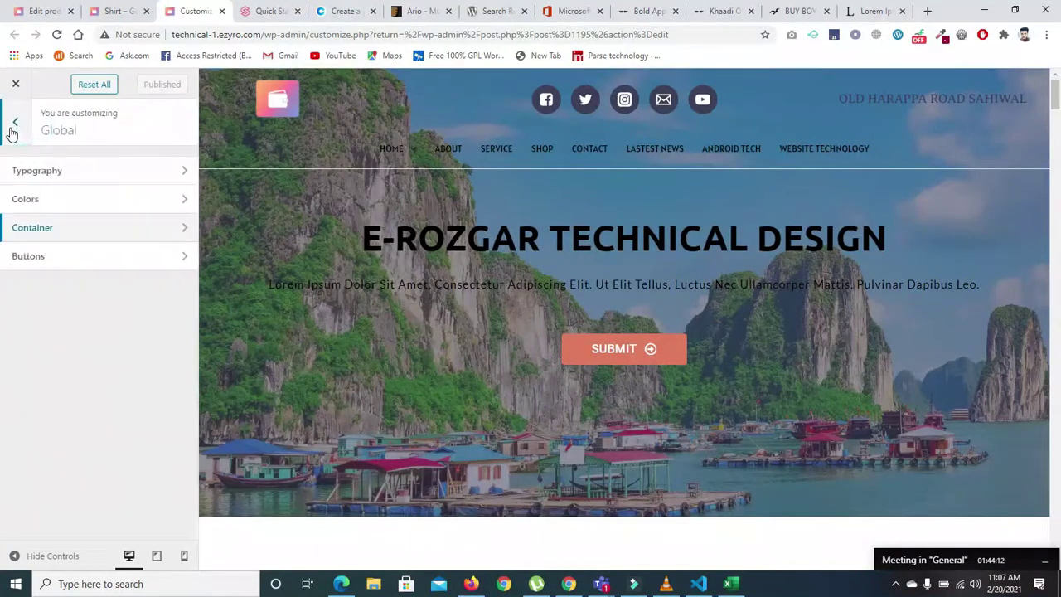
{"action": "left_click", "coordinate": [11, 122]}
- Set the Sidebar Default Layout to No Sidebar, publish, and reload the Shirt product page
{"action": "left_click", "coordinate": [72, 368]}
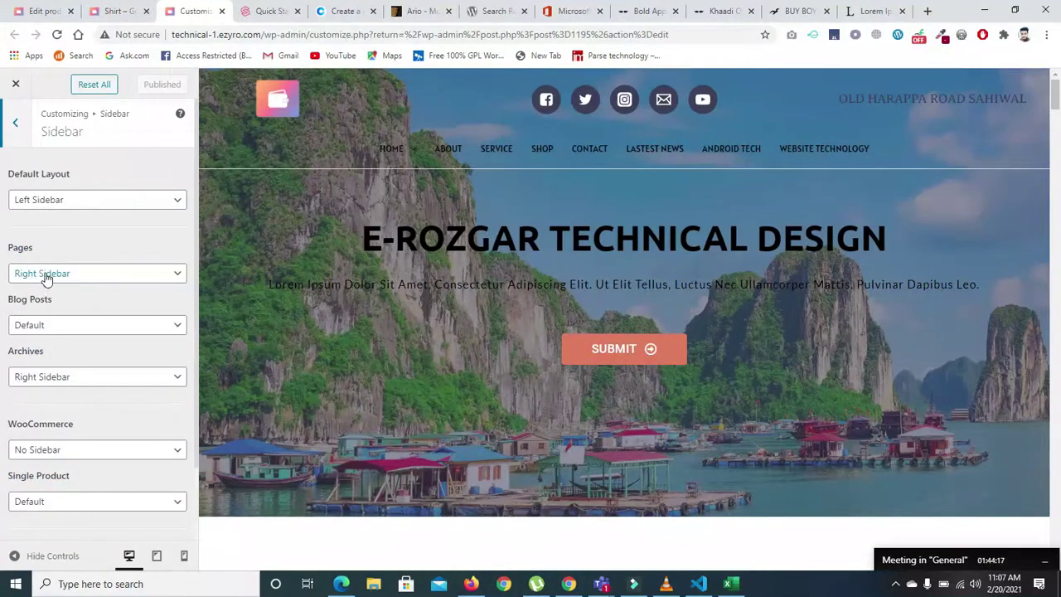
{"action": "left_click", "coordinate": [50, 202]}
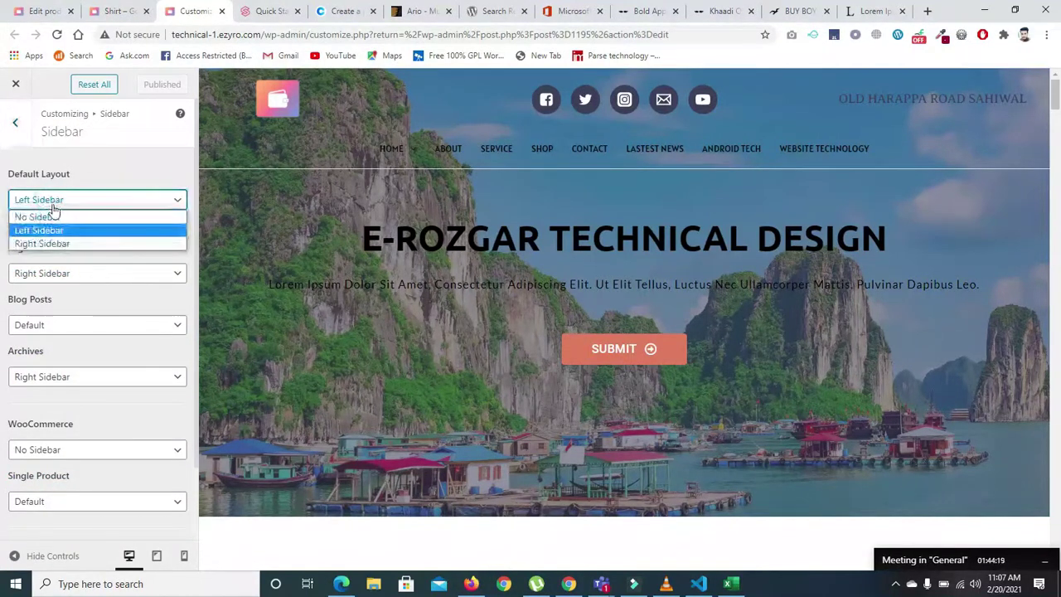
{"action": "left_click", "coordinate": [41, 213]}
{"action": "left_click", "coordinate": [147, 85]}
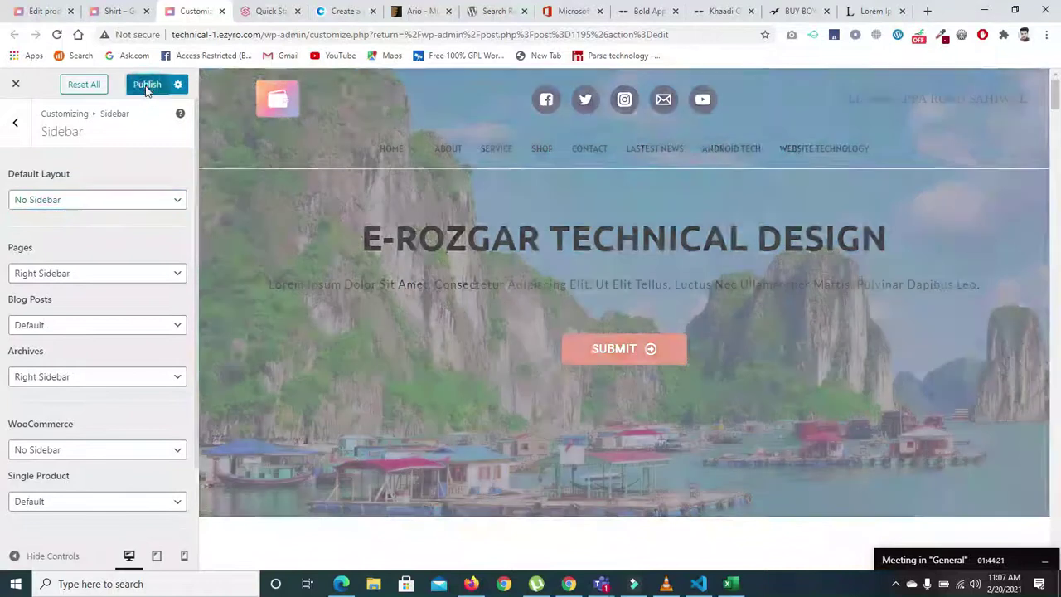
{"action": "left_click", "coordinate": [103, 11]}
{"action": "left_click", "coordinate": [57, 35]}
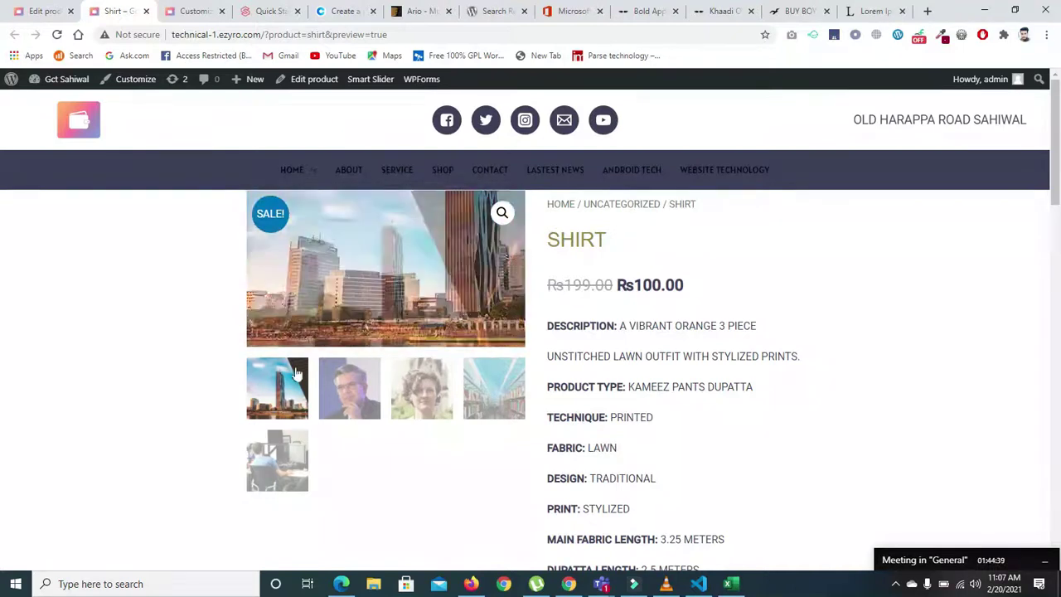
- Give WooCommerce pages the Default sidebar layout in the Customizer and publish it
{"action": "left_click", "coordinate": [42, 11]}
{"action": "left_click", "coordinate": [108, 11]}
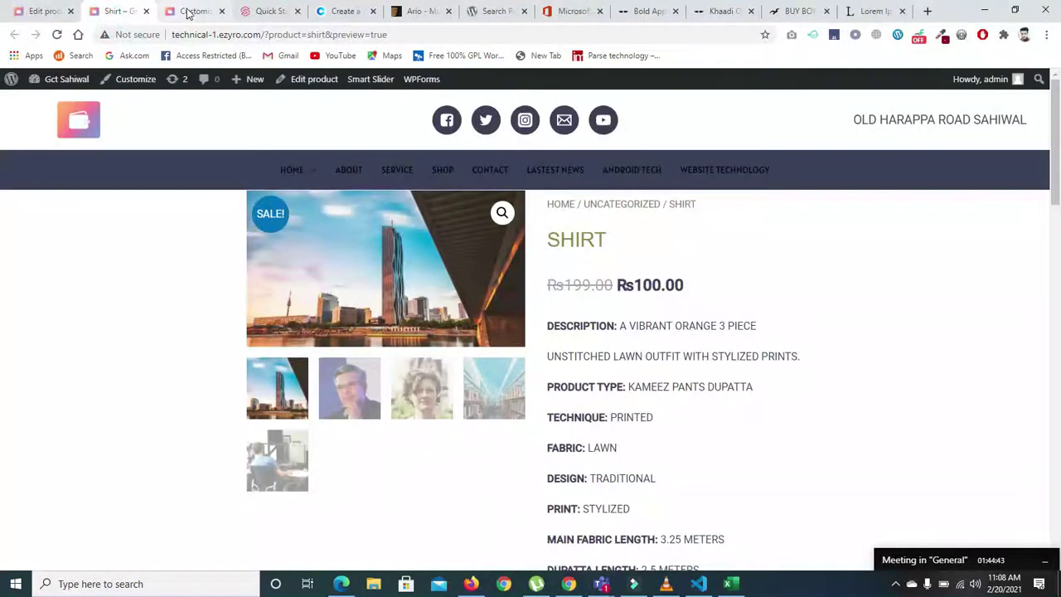
{"action": "left_click", "coordinate": [204, 11]}
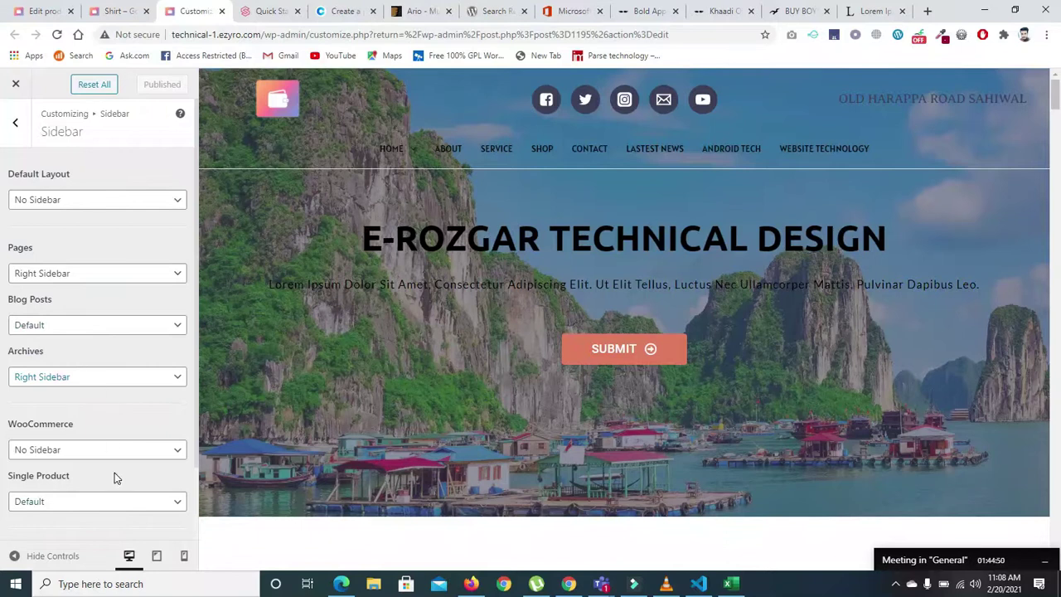
{"action": "left_click", "coordinate": [94, 452]}
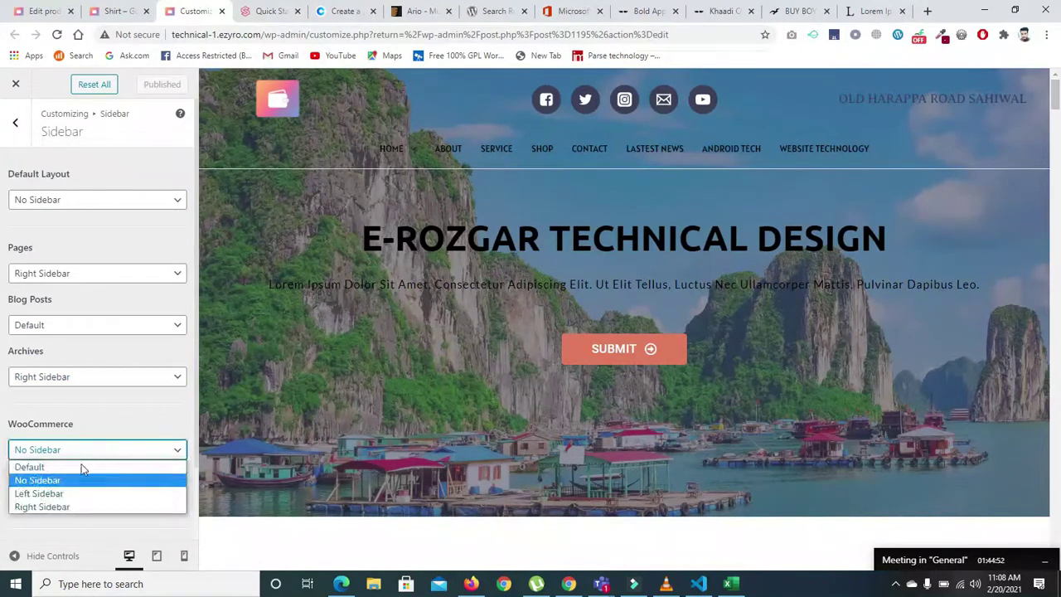
{"action": "left_click", "coordinate": [83, 467]}
{"action": "left_click", "coordinate": [148, 87]}
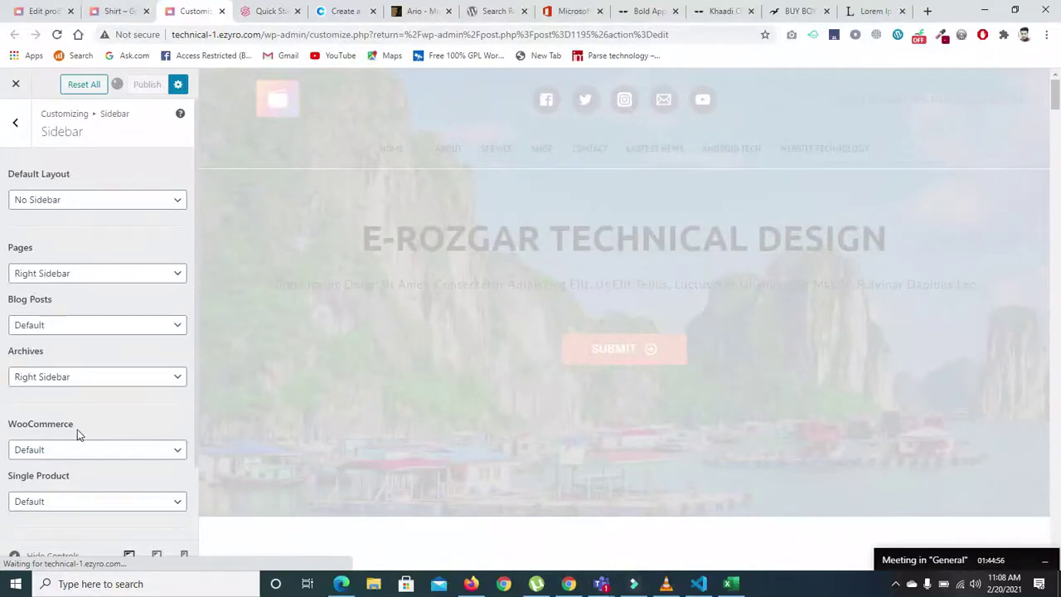
- Narrow the Sidebar Width from 24 to 15% and publish
{"action": "scroll", "coordinate": [196, 462], "scroll_direction": "down", "scroll_amount": 2}
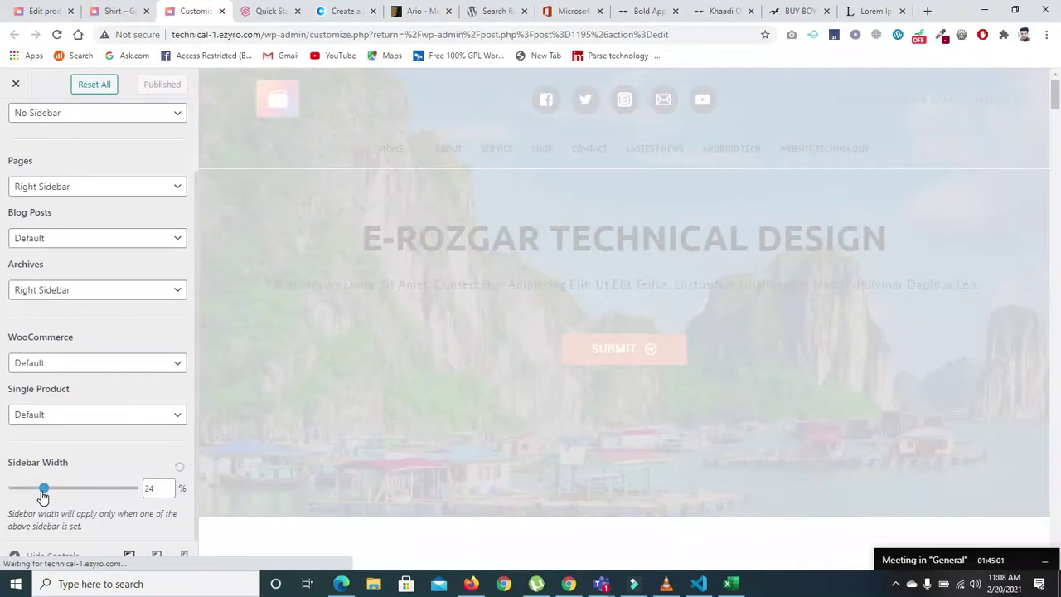
{"action": "left_click_drag", "start_coordinate": [43, 491], "coordinate": [14, 491]}
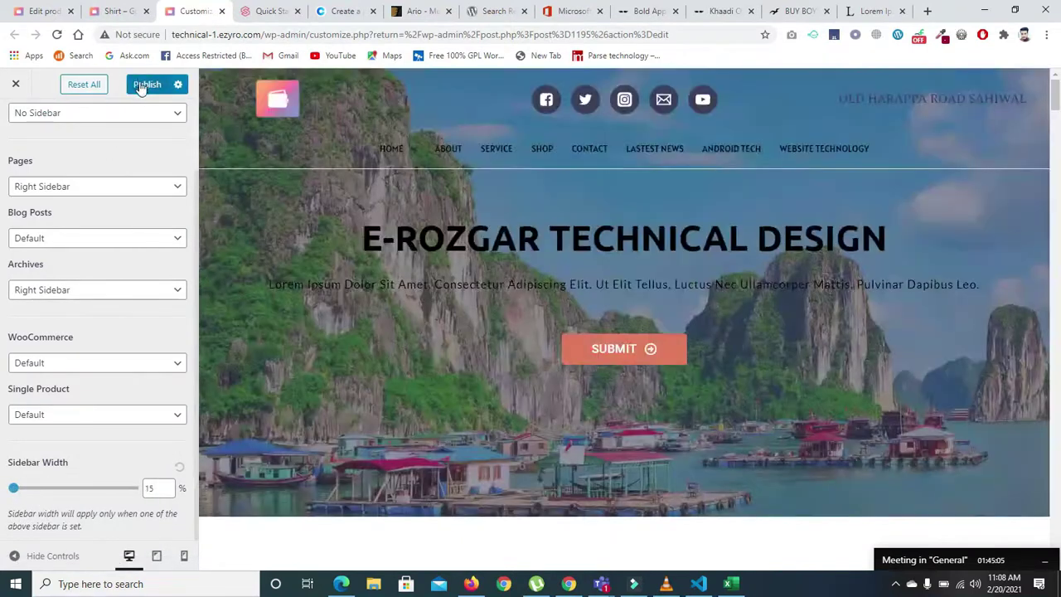
{"action": "left_click", "coordinate": [141, 84]}
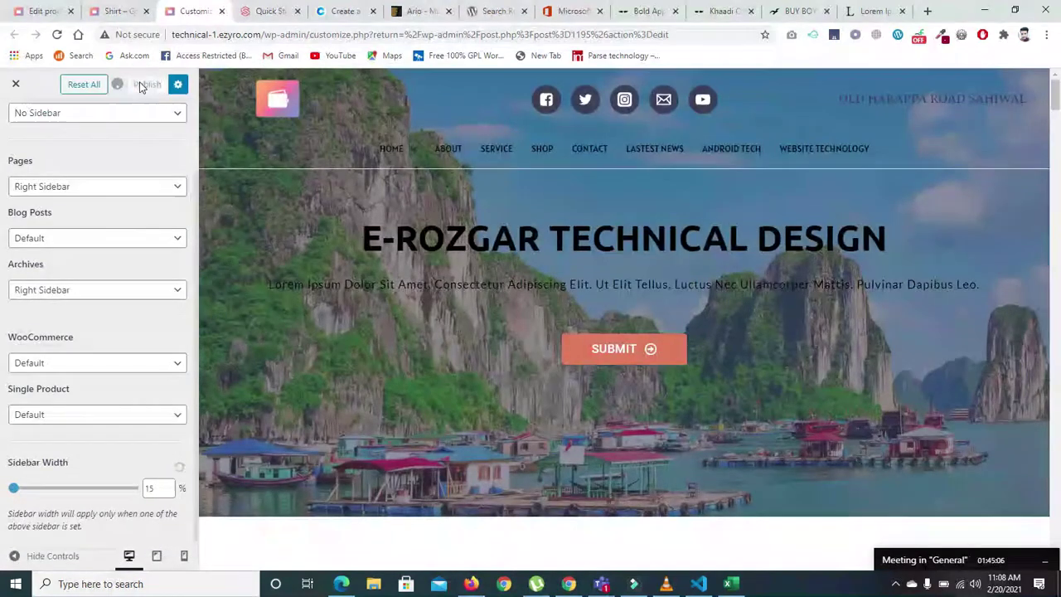
{"action": "left_click", "coordinate": [116, 11]}
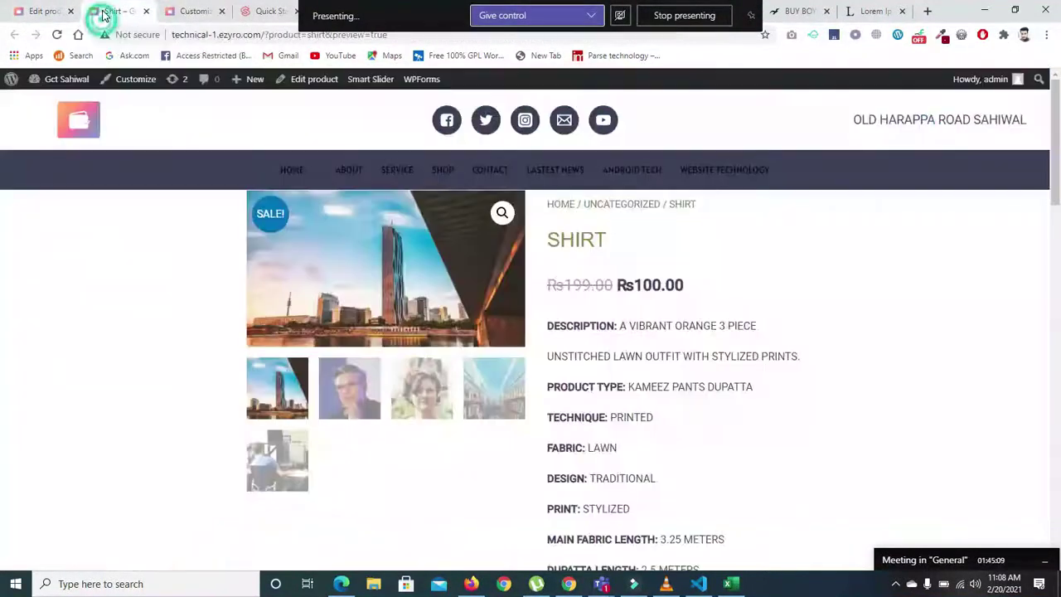
{"action": "left_click", "coordinate": [56, 35]}
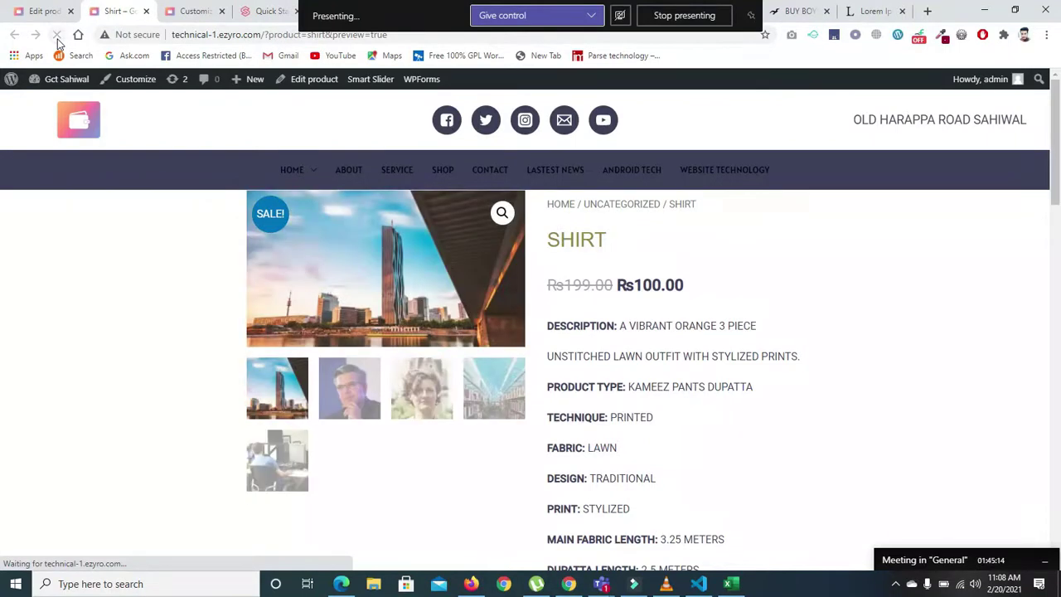
{"action": "left_click", "coordinate": [194, 36]}
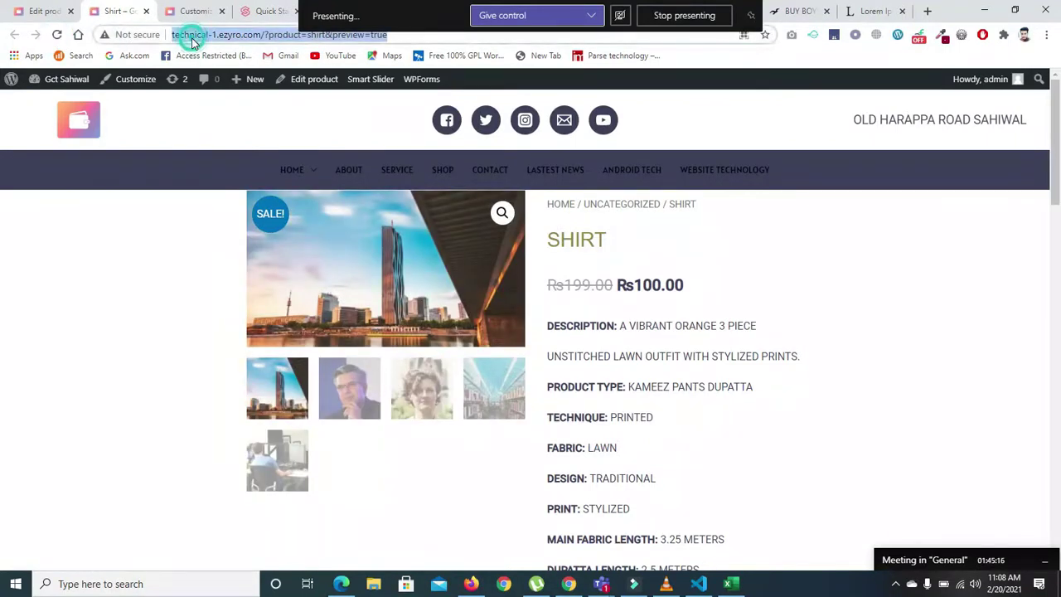
{"action": "key", "text": "Return"}
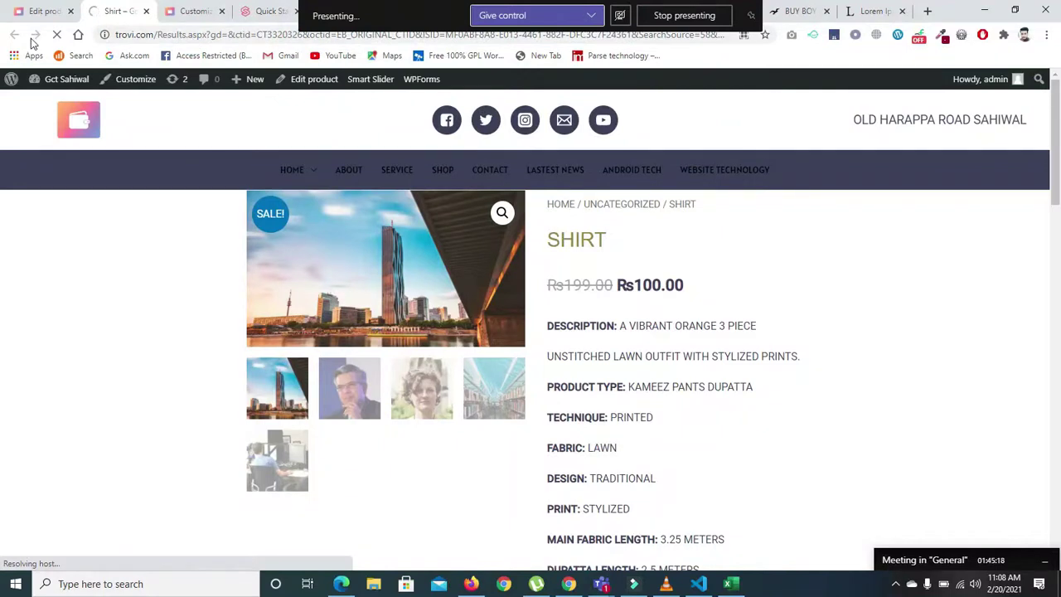
{"action": "left_click", "coordinate": [13, 34]}
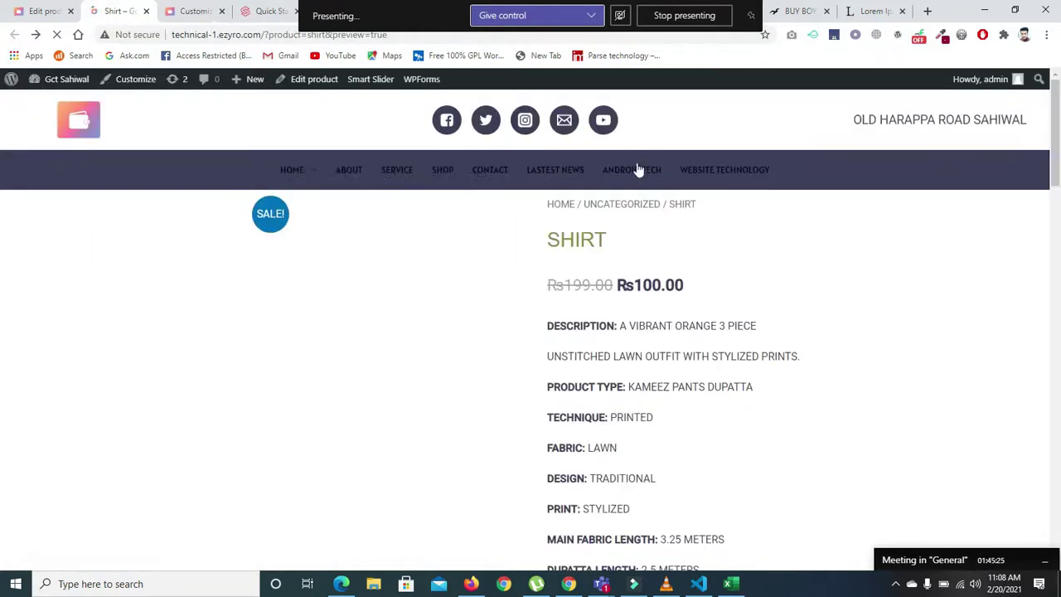
{"action": "left_click_drag", "start_coordinate": [1056, 178], "coordinate": [1059, 148]}
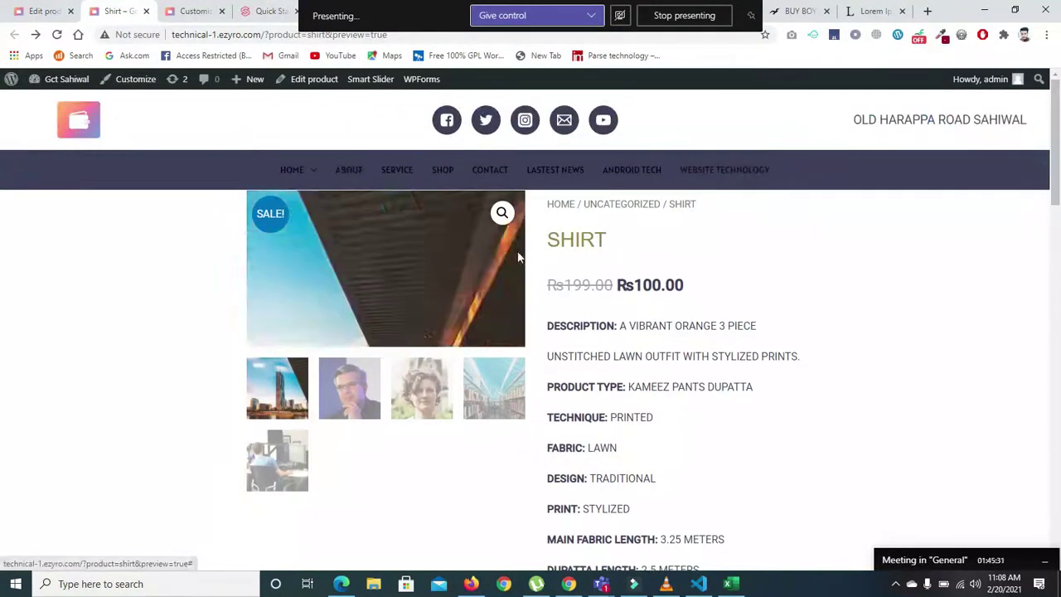
{"action": "left_click", "coordinate": [30, 11]}
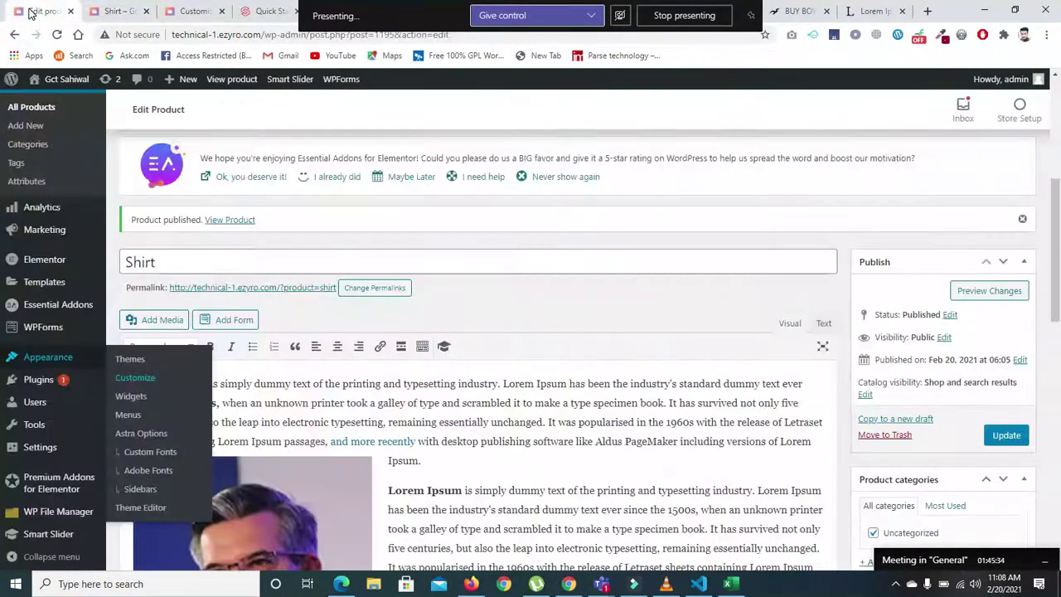
{"action": "left_click", "coordinate": [120, 12]}
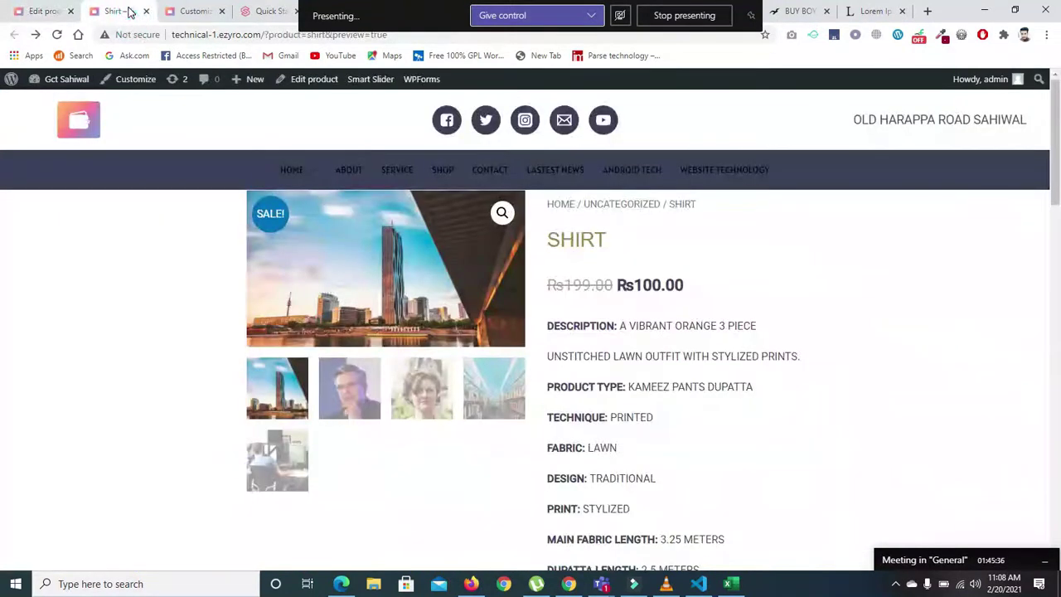
{"action": "left_click", "coordinate": [192, 12]}
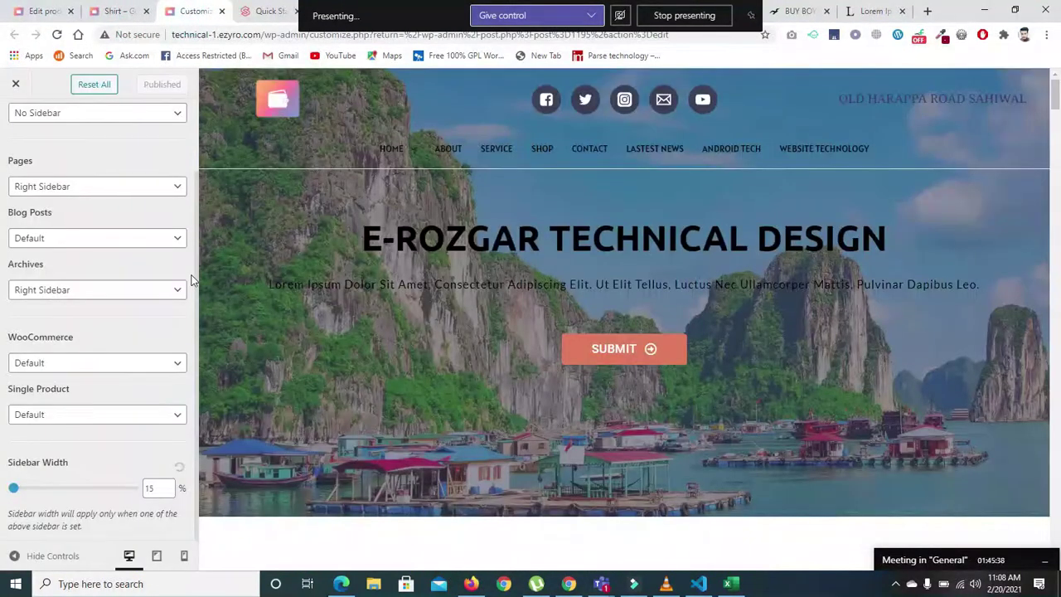
- Go to the Customizer's WooCommerce Product Catalog settings
{"action": "left_click", "coordinate": [196, 434]}
{"action": "left_click_drag", "start_coordinate": [196, 476], "coordinate": [197, 348]}
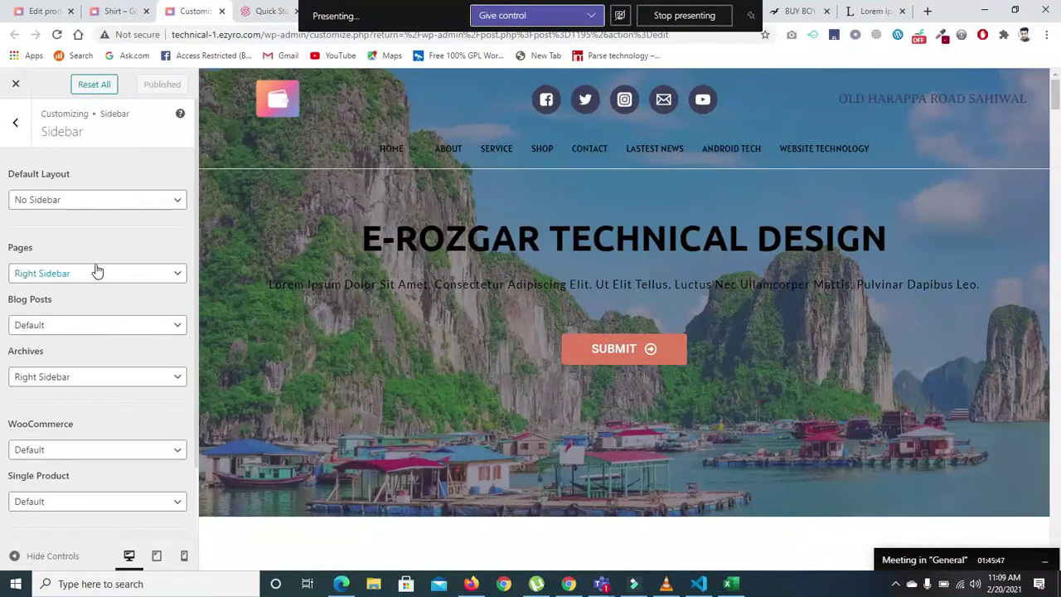
{"action": "left_click", "coordinate": [15, 121]}
{"action": "left_click", "coordinate": [168, 426]}
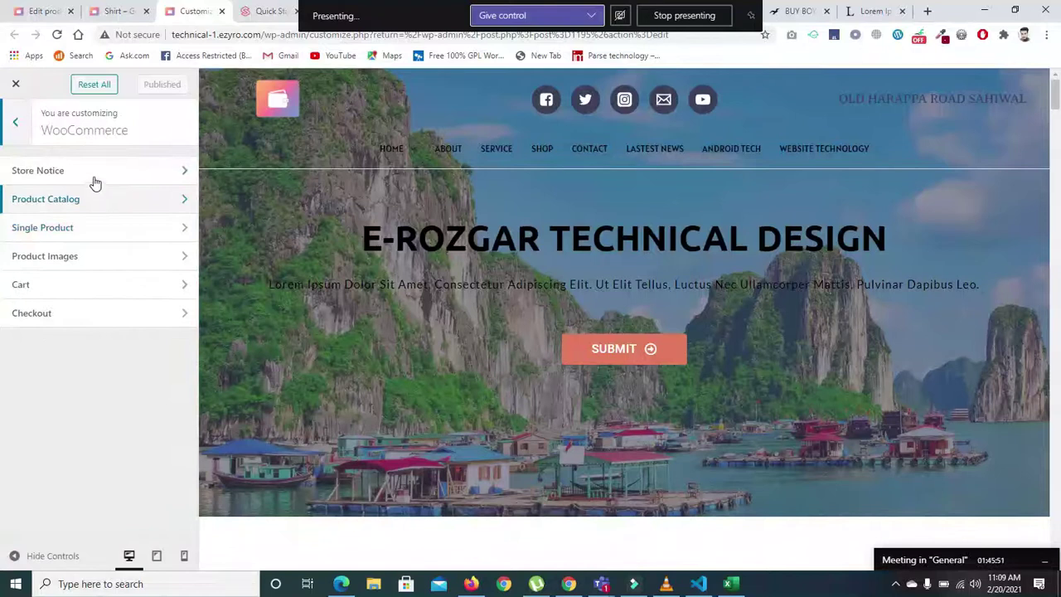
{"action": "left_click", "coordinate": [92, 192]}
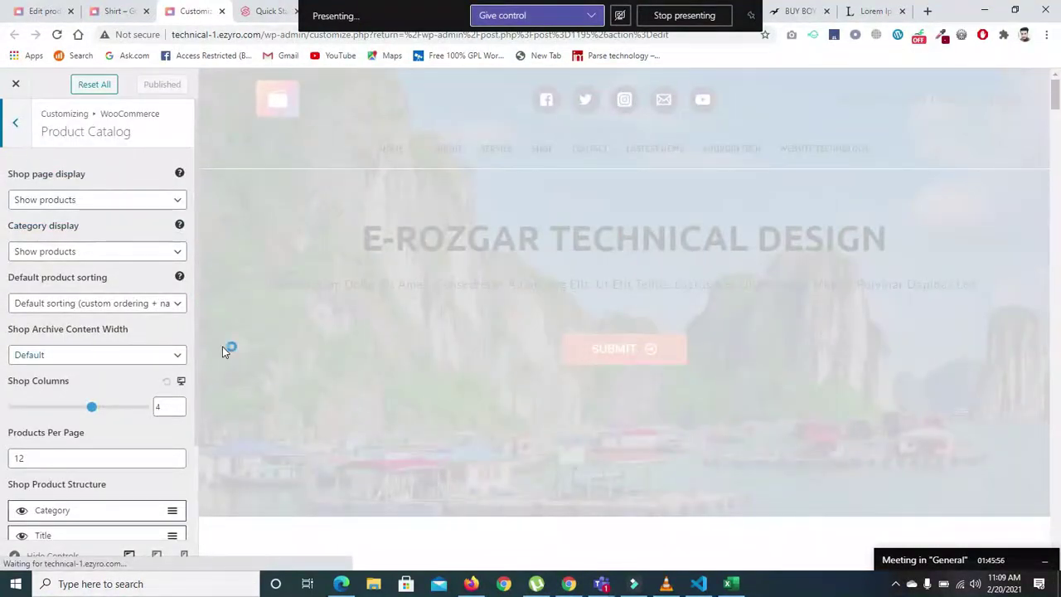
- Reduce Shop Columns from 4 to 2, publish, and reload the Shirt product page
{"action": "left_click_drag", "start_coordinate": [196, 336], "coordinate": [197, 476]}
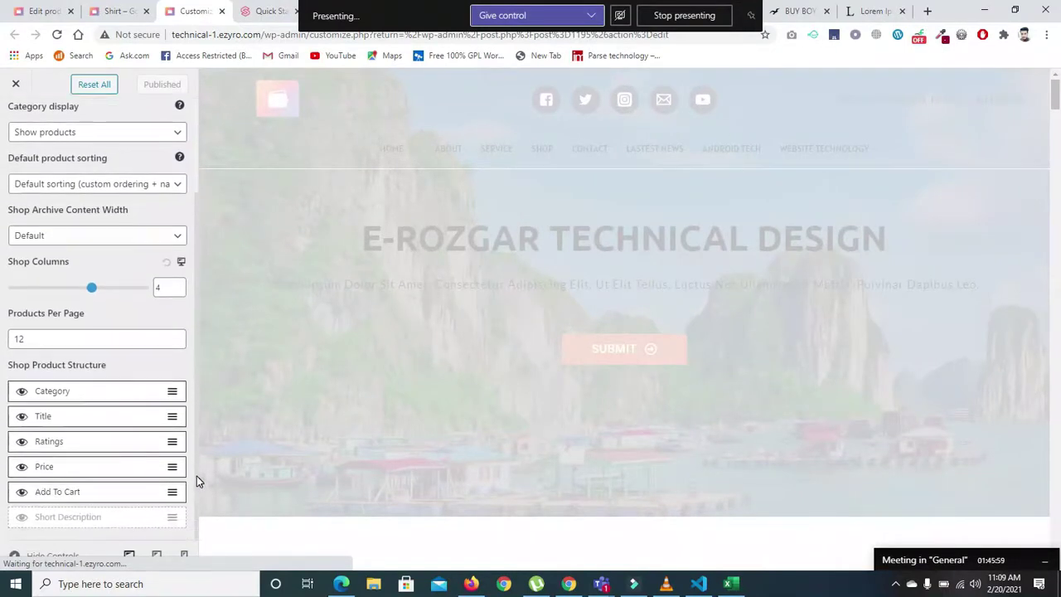
{"action": "left_click", "coordinate": [61, 286]}
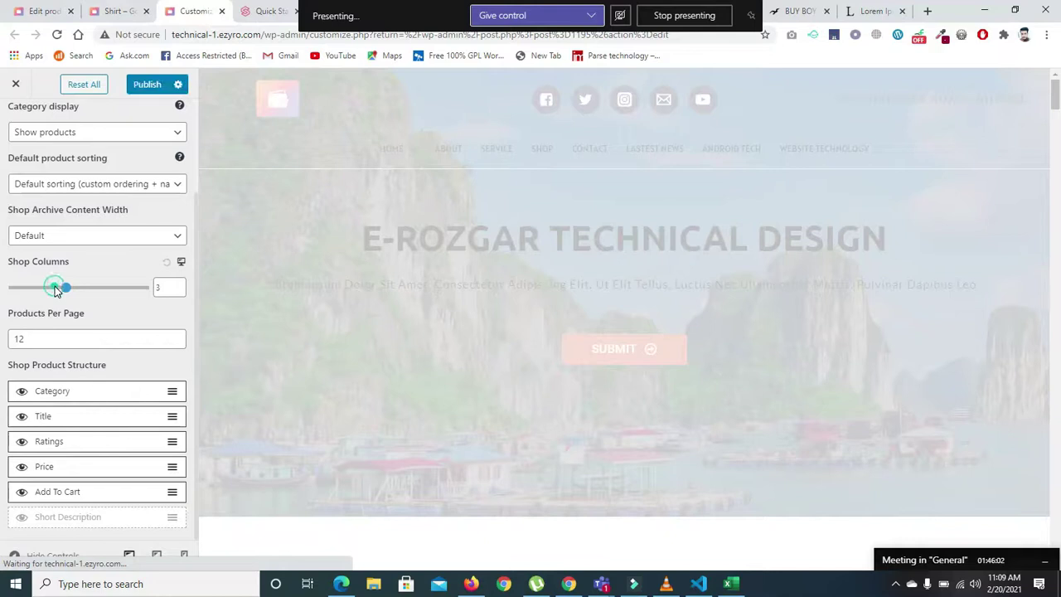
{"action": "left_click", "coordinate": [47, 288]}
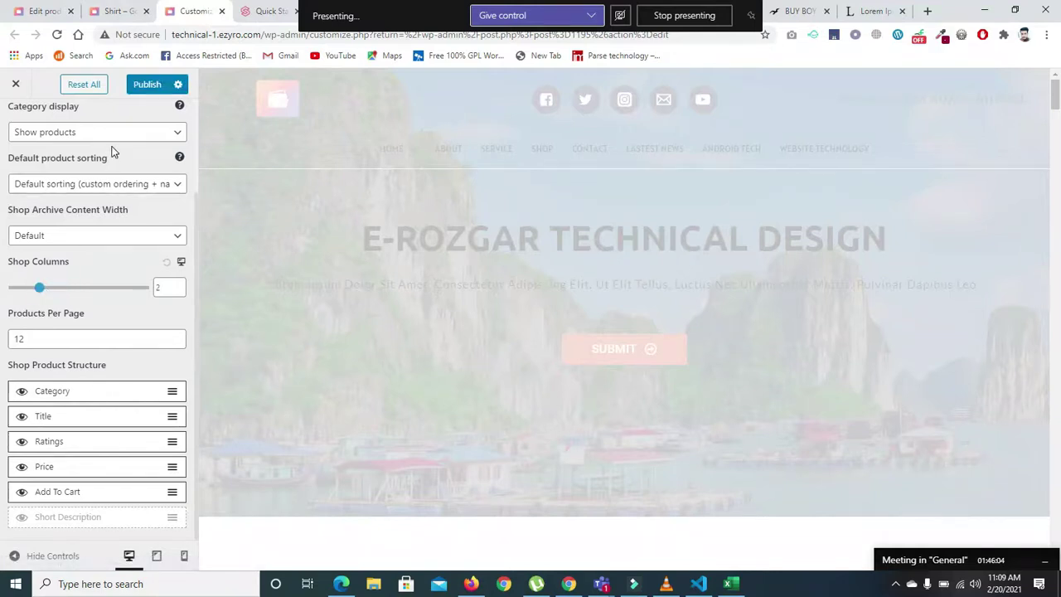
{"action": "left_click", "coordinate": [142, 84]}
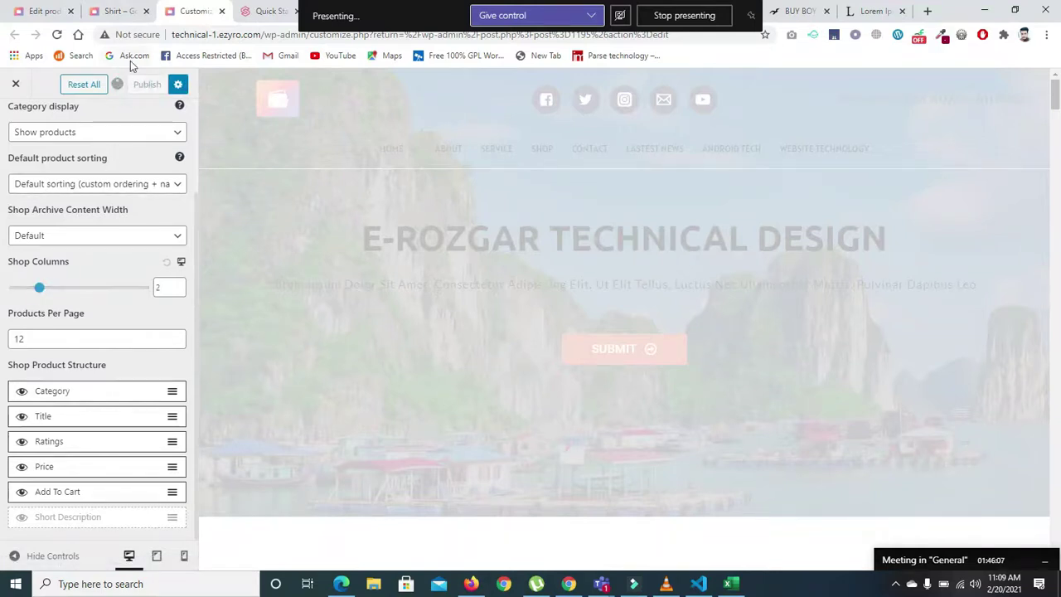
{"action": "left_click", "coordinate": [117, 12]}
{"action": "left_click", "coordinate": [56, 35]}
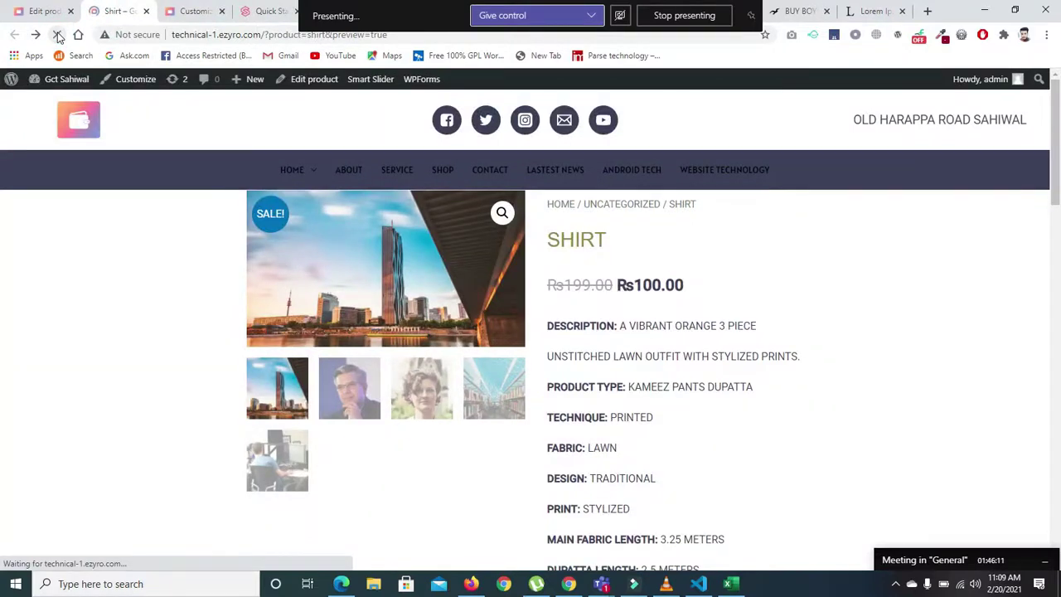
- Set Shop Columns back to 4 and show the shop page in the preview
{"action": "left_click", "coordinate": [198, 12]}
{"action": "left_click", "coordinate": [96, 286]}
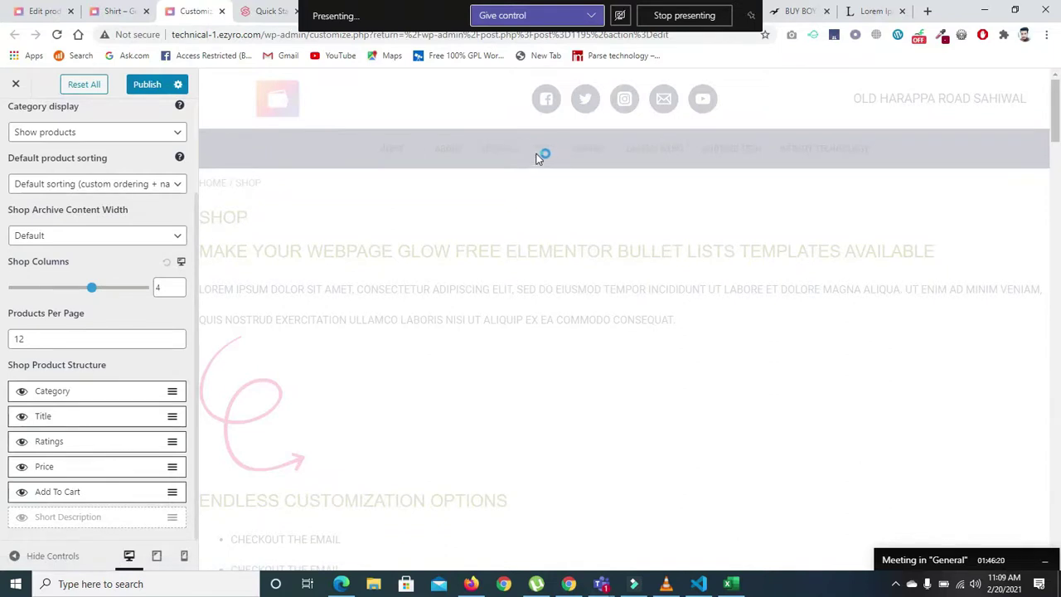
{"action": "left_click", "coordinate": [539, 149]}
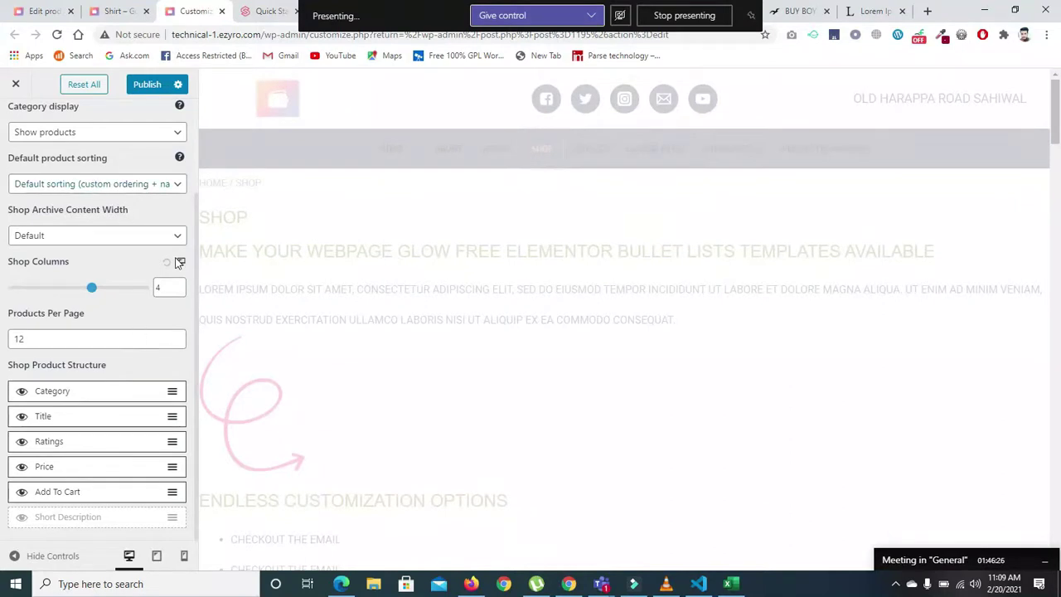
- Open the WooCommerce Single Product settings and tick Disable Breadcrumb
{"action": "left_click_drag", "start_coordinate": [195, 267], "coordinate": [199, 186]}
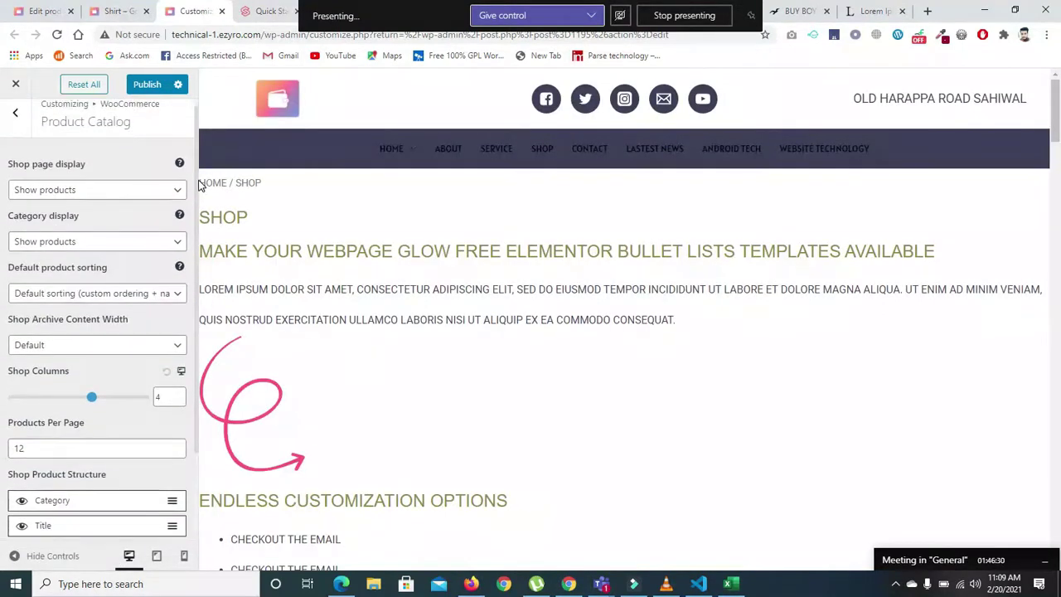
{"action": "left_click", "coordinate": [14, 111]}
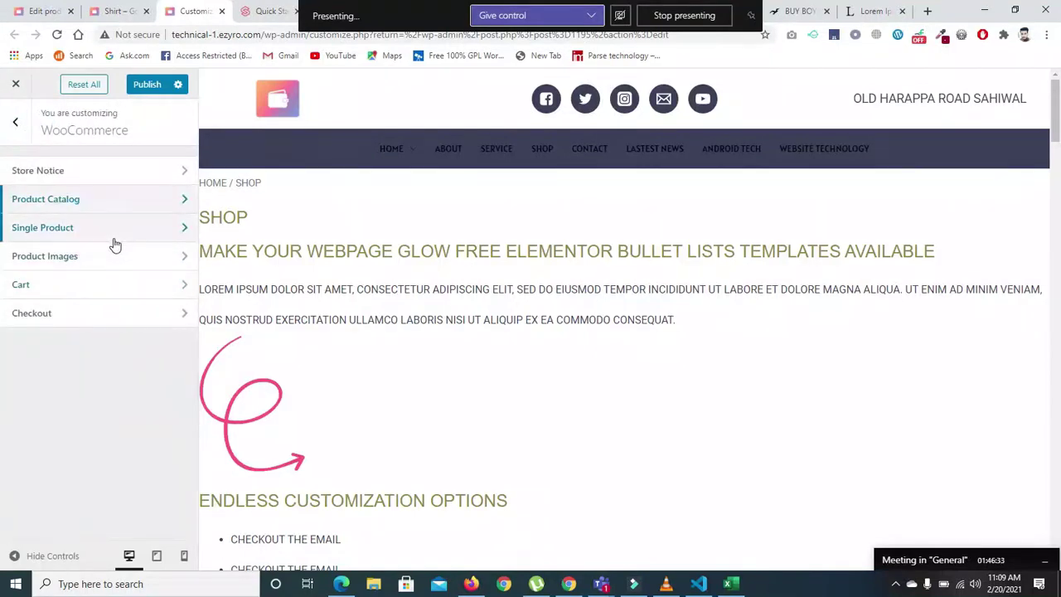
{"action": "left_click", "coordinate": [114, 233]}
{"action": "left_click", "coordinate": [62, 176]}
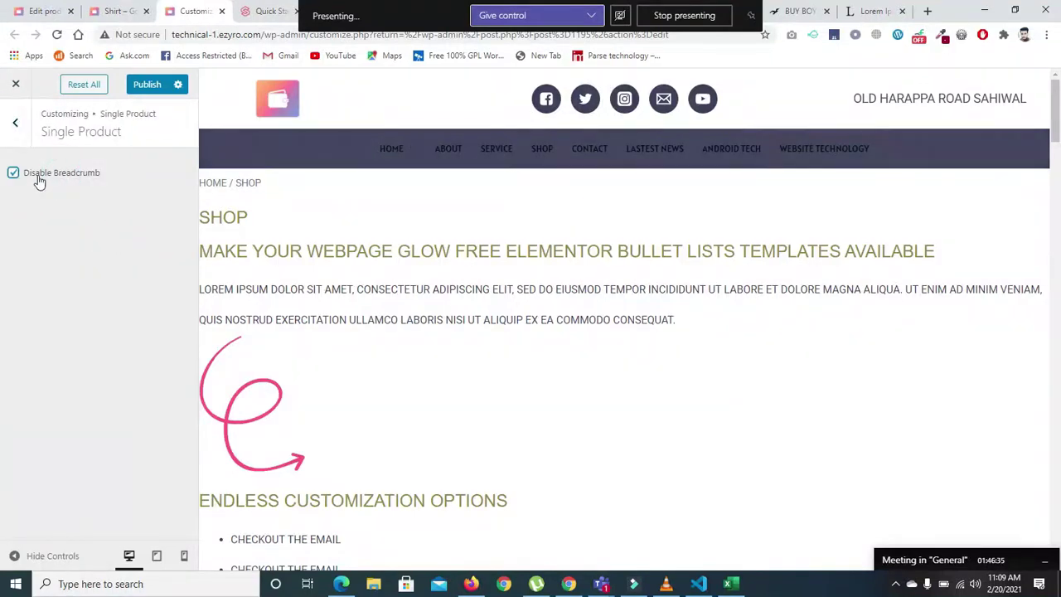
- Return to the WooCommerce sections and open the Product Catalog settings
{"action": "left_click", "coordinate": [15, 122]}
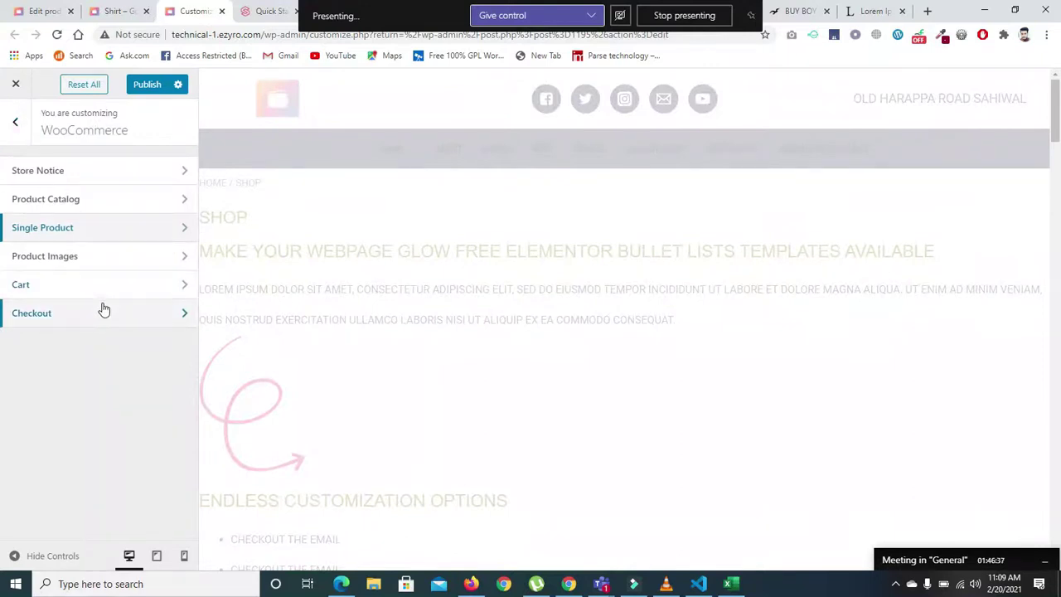
{"action": "left_click", "coordinate": [137, 199]}
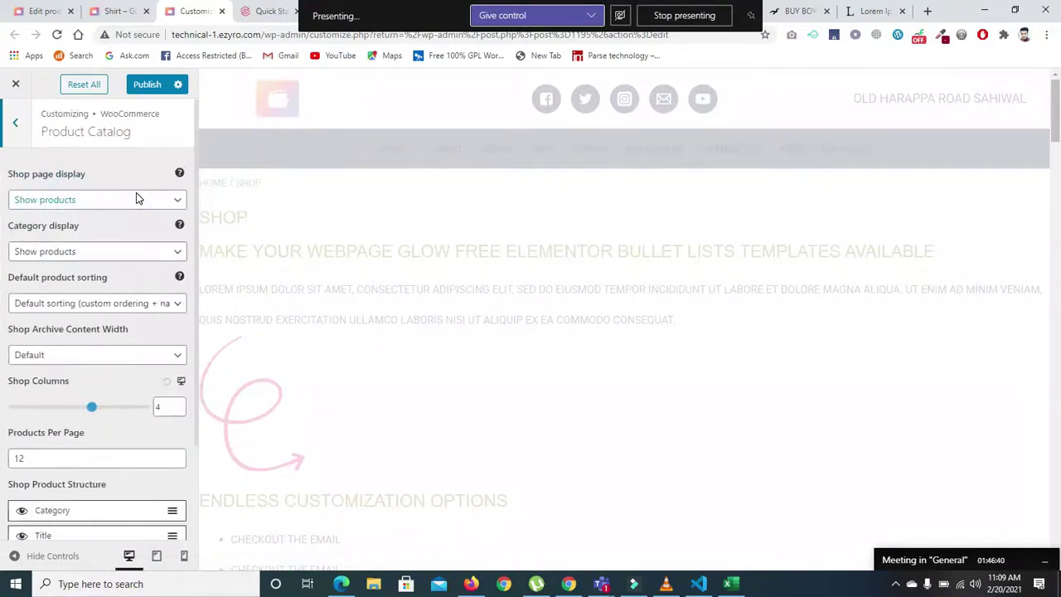
{"action": "scroll", "coordinate": [198, 311], "scroll_direction": "down", "scroll_amount": 1}
{"action": "scroll", "coordinate": [198, 311], "scroll_direction": "down", "scroll_amount": 1}
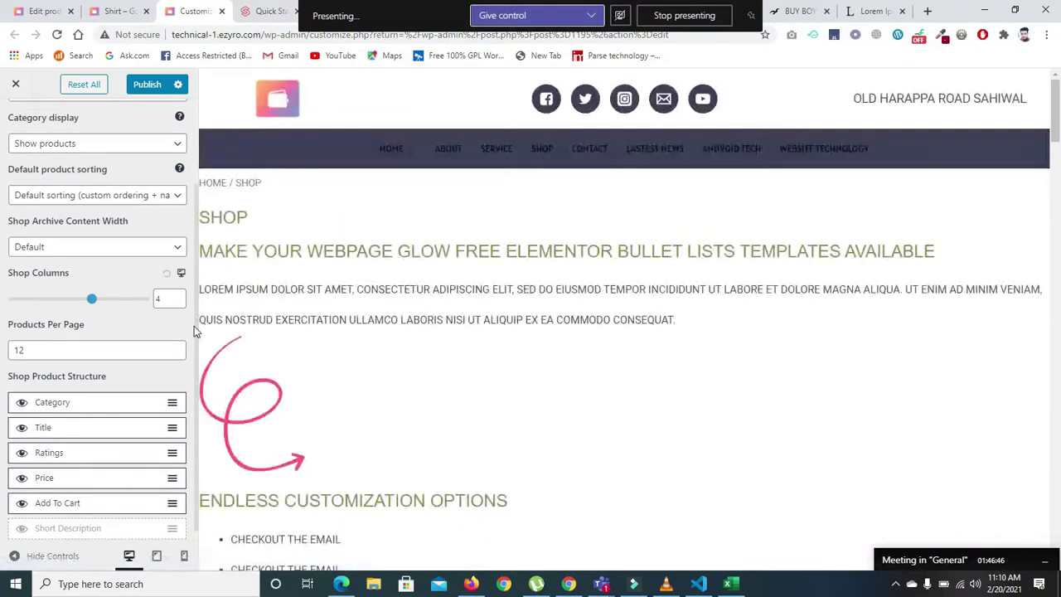
{"action": "left_click_drag", "start_coordinate": [196, 323], "coordinate": [199, 210]}
- Try Custom for Shop Archive Content Width, then revert it to Default
{"action": "left_click", "coordinate": [98, 355]}
{"action": "left_click", "coordinate": [85, 385]}
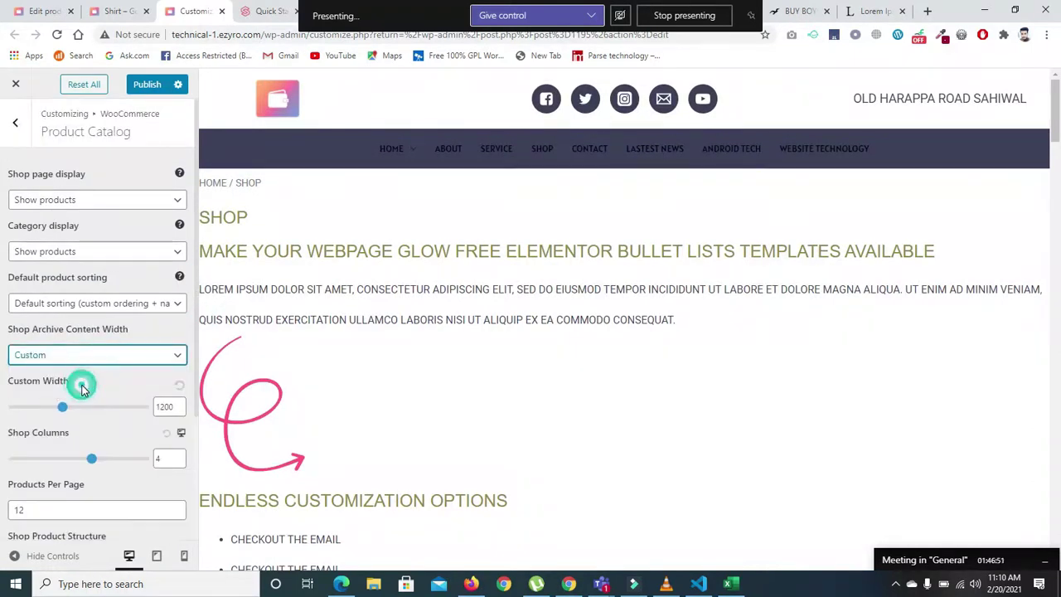
{"action": "left_click", "coordinate": [74, 355]}
{"action": "left_click", "coordinate": [63, 369]}
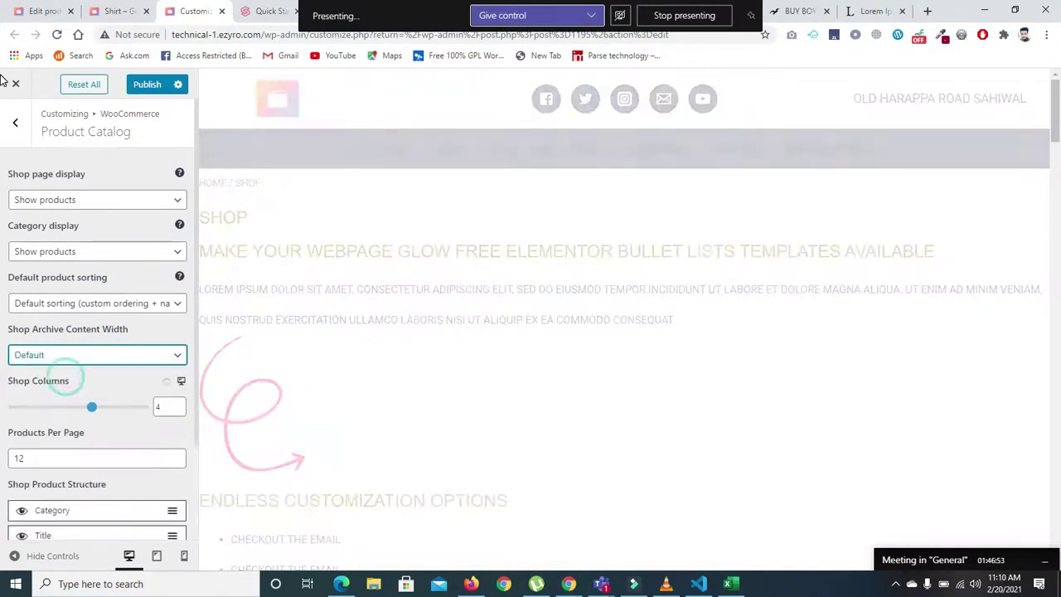
- Move between the WooCommerce sections and open the Product Images settings
{"action": "left_click", "coordinate": [15, 122]}
{"action": "left_click", "coordinate": [41, 253]}
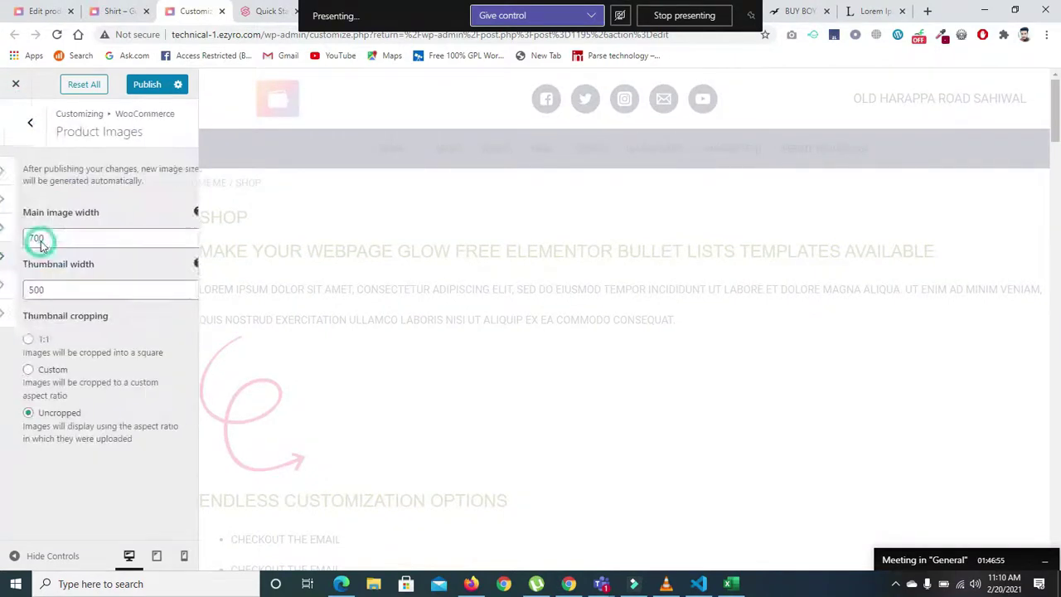
{"action": "left_click", "coordinate": [14, 122]}
{"action": "left_click", "coordinate": [46, 227]}
{"action": "left_click", "coordinate": [15, 121]}
{"action": "left_click", "coordinate": [64, 261]}
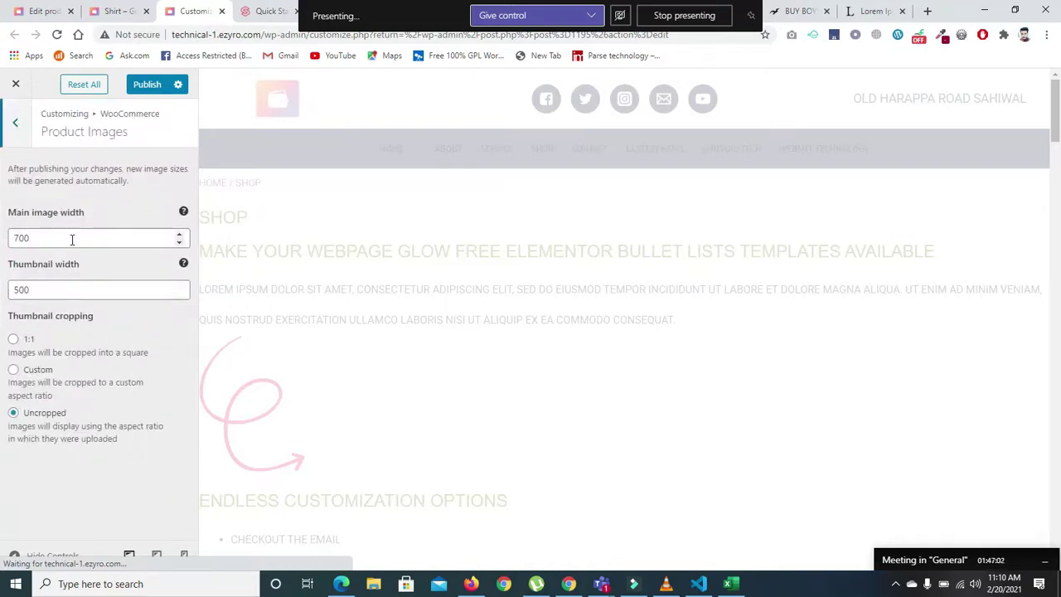
- Set thumbnail cropping to Custom 4:3, publish, and reload the Shirt product page
{"action": "left_click", "coordinate": [14, 370]}
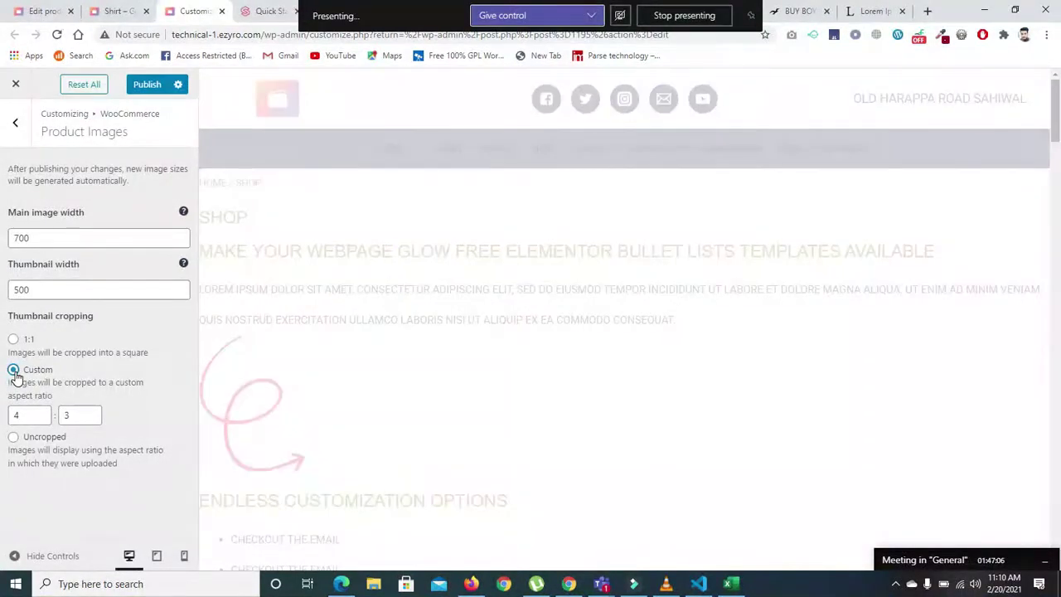
{"action": "left_click", "coordinate": [13, 339]}
{"action": "left_click", "coordinate": [14, 369]}
{"action": "left_click", "coordinate": [147, 85]}
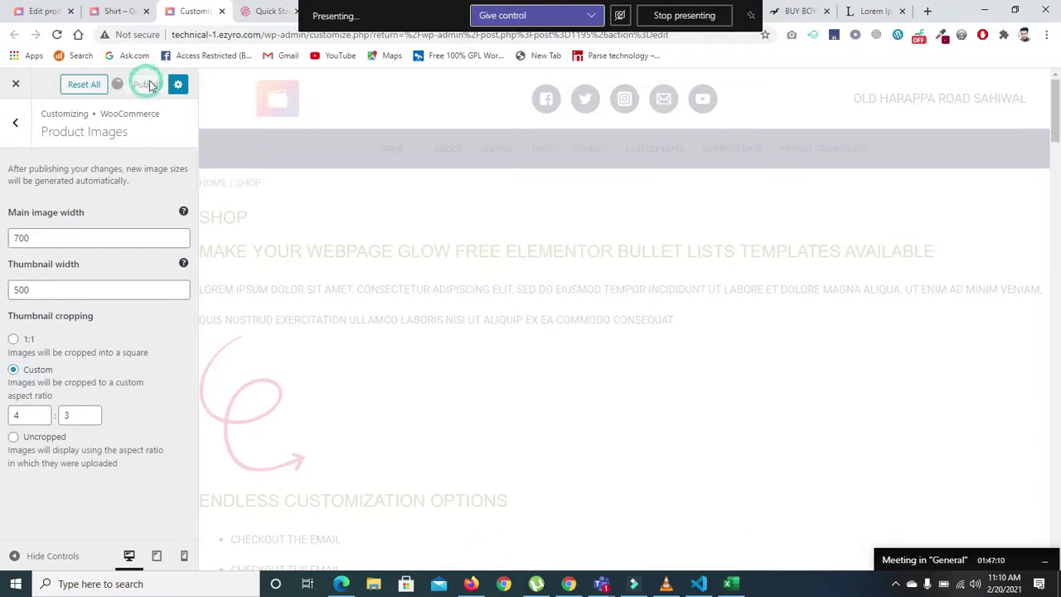
{"action": "left_click", "coordinate": [108, 13]}
{"action": "left_click", "coordinate": [57, 35]}
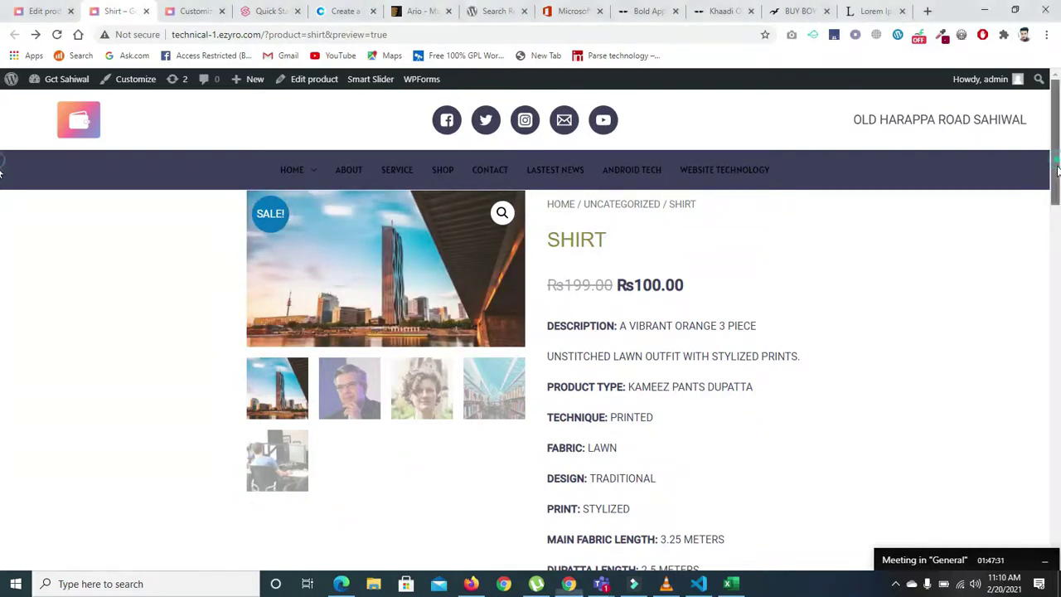
- Scroll through and reload the Shirt product page, then return to the Edit Product tab
{"action": "scroll", "coordinate": [728, 186], "scroll_direction": "down", "scroll_amount": 1}
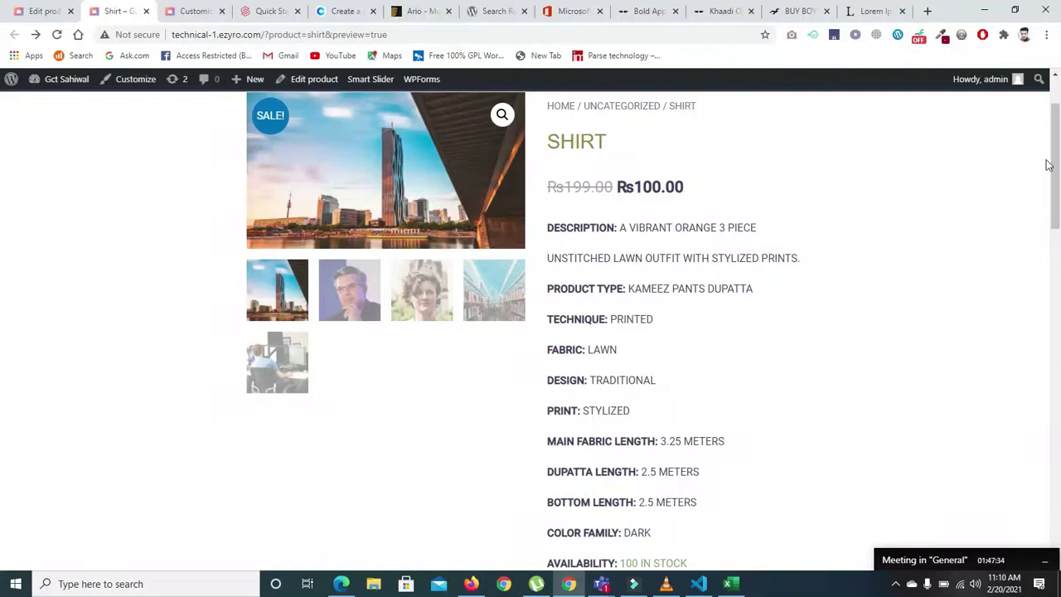
{"action": "left_click_drag", "start_coordinate": [1058, 185], "coordinate": [1059, 182]}
{"action": "scroll", "coordinate": [3, 183], "scroll_direction": "down", "scroll_amount": 1}
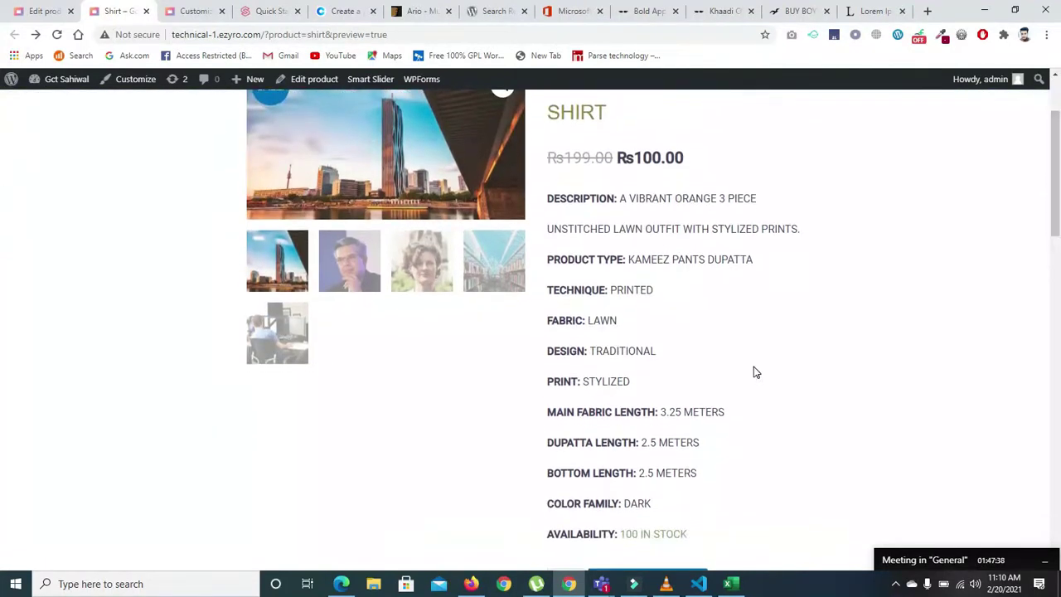
{"action": "left_click_drag", "start_coordinate": [1059, 157], "coordinate": [1059, 218]}
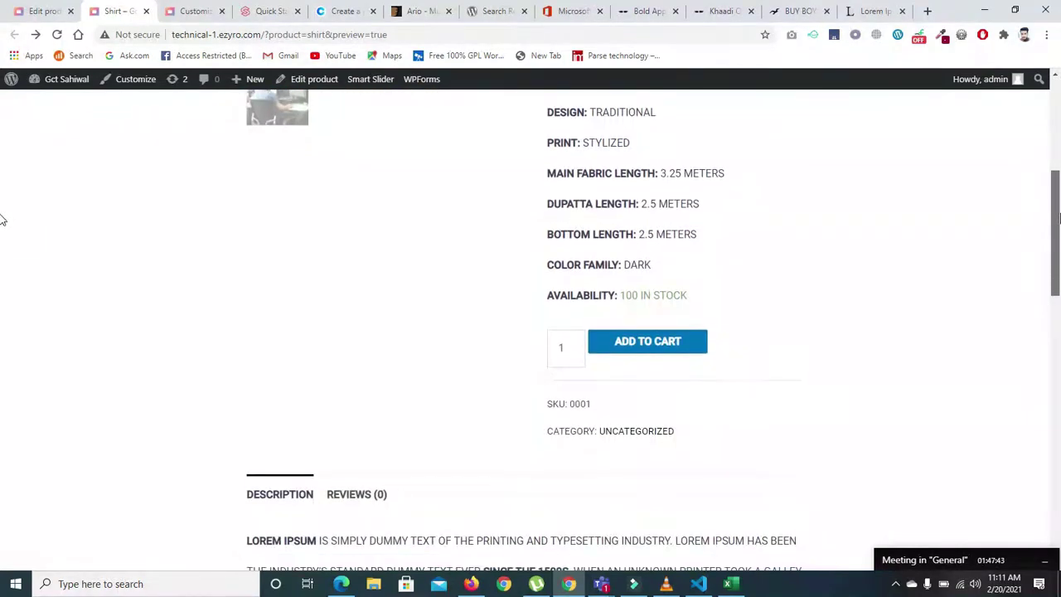
{"action": "scroll", "coordinate": [2, 222], "scroll_direction": "down", "scroll_amount": 1}
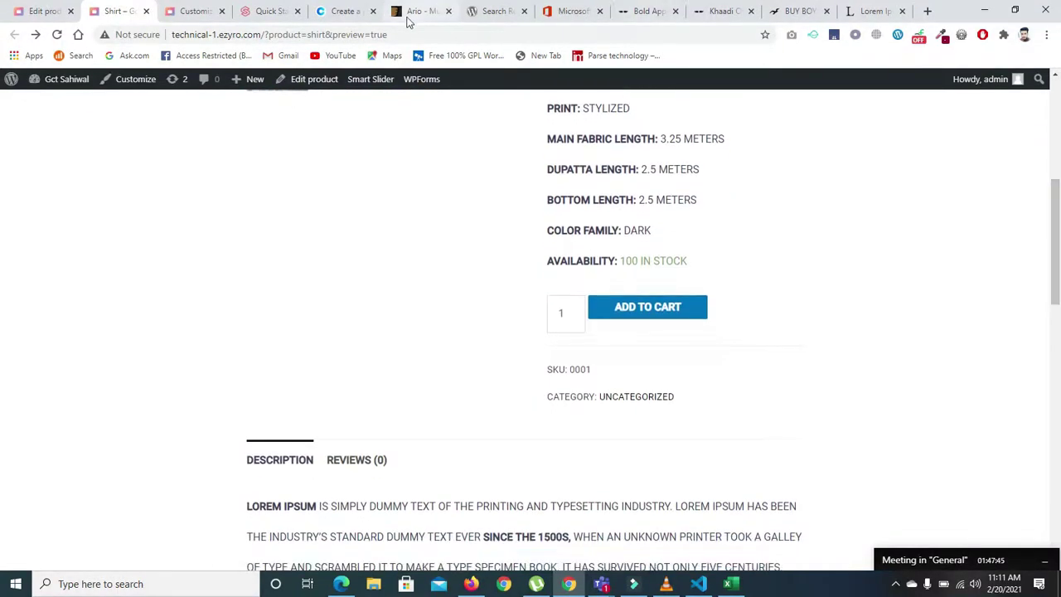
{"action": "key", "text": "Return"}
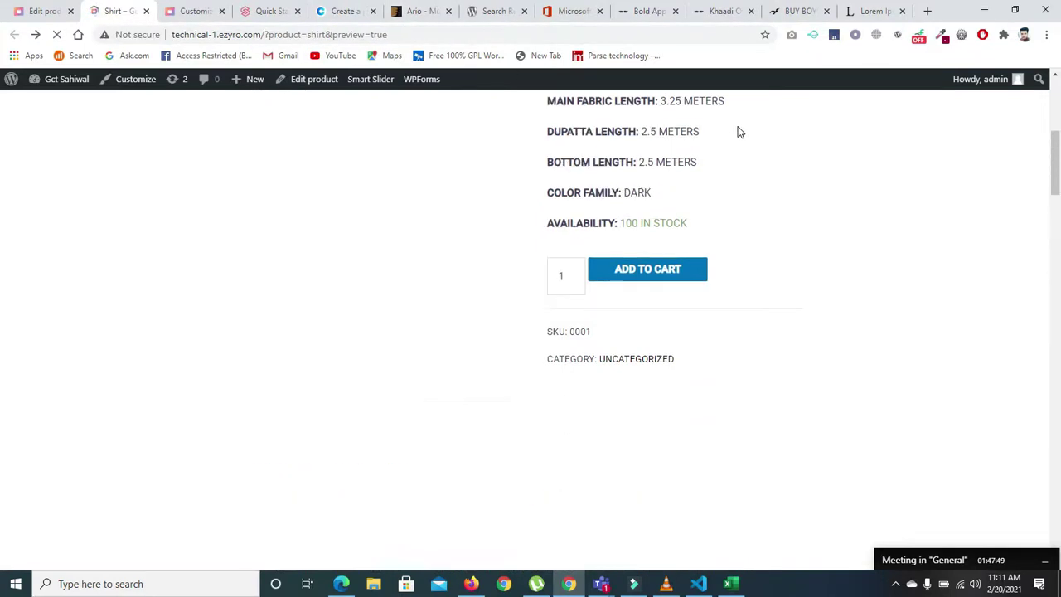
{"action": "left_click_drag", "start_coordinate": [1059, 240], "coordinate": [1060, 153]}
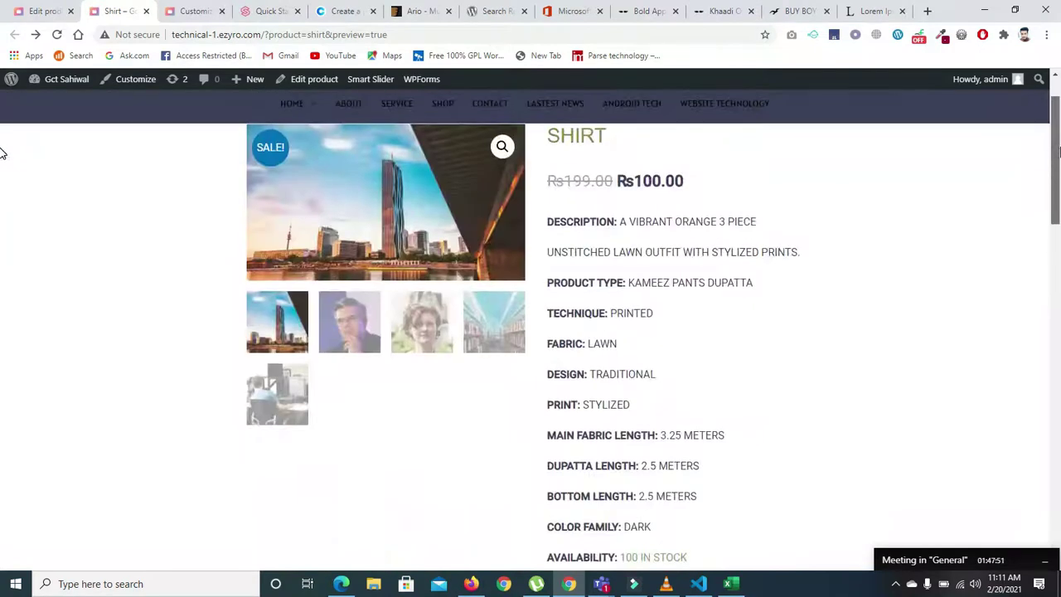
{"action": "scroll", "coordinate": [1, 153], "scroll_direction": "down", "scroll_amount": 1}
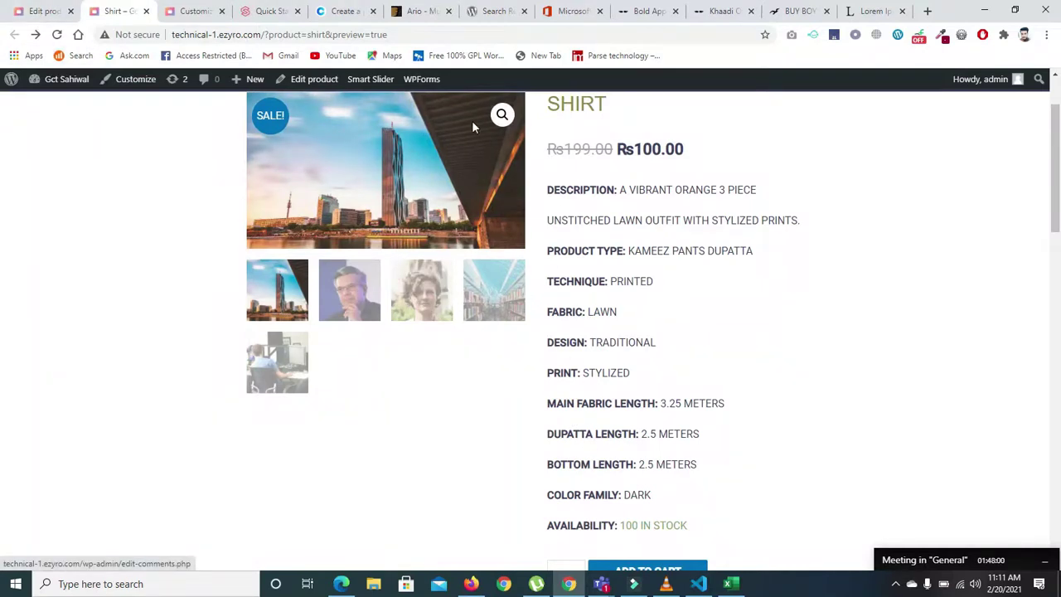
{"action": "left_click", "coordinate": [46, 11]}
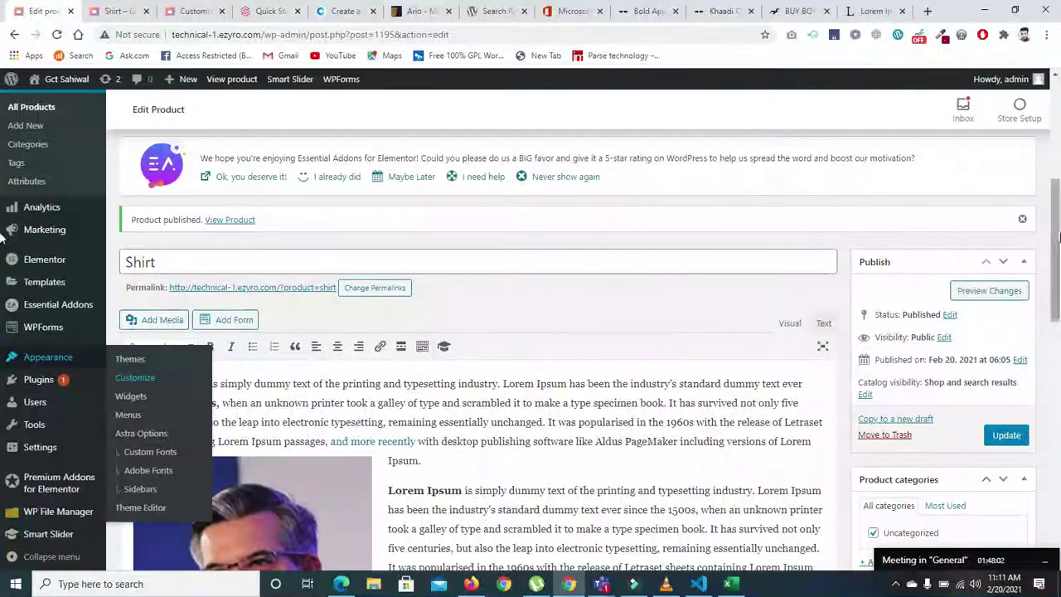
- Delete the short description lines from Technique to Color Family and update the Shirt product
{"action": "scroll", "coordinate": [746, 348], "scroll_direction": "down", "scroll_amount": 15}
{"action": "left_click", "coordinate": [442, 417]}
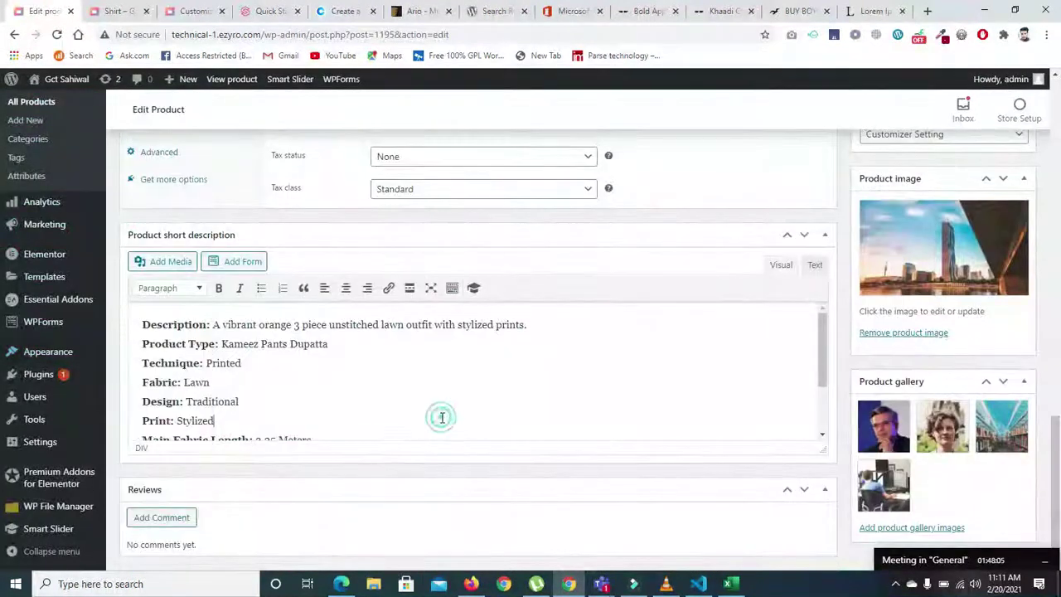
{"action": "left_click", "coordinate": [143, 363]}
{"action": "left_click_drag", "start_coordinate": [142, 363], "coordinate": [356, 478]}
{"action": "key", "text": "BackSpace"}
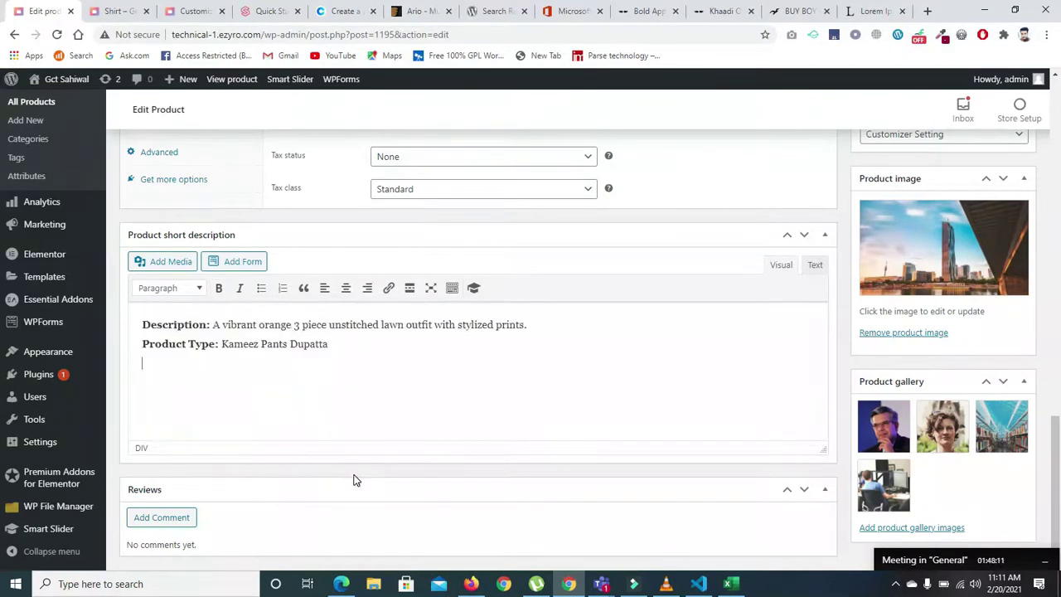
{"action": "left_click", "coordinate": [372, 331], "text": "shift"}
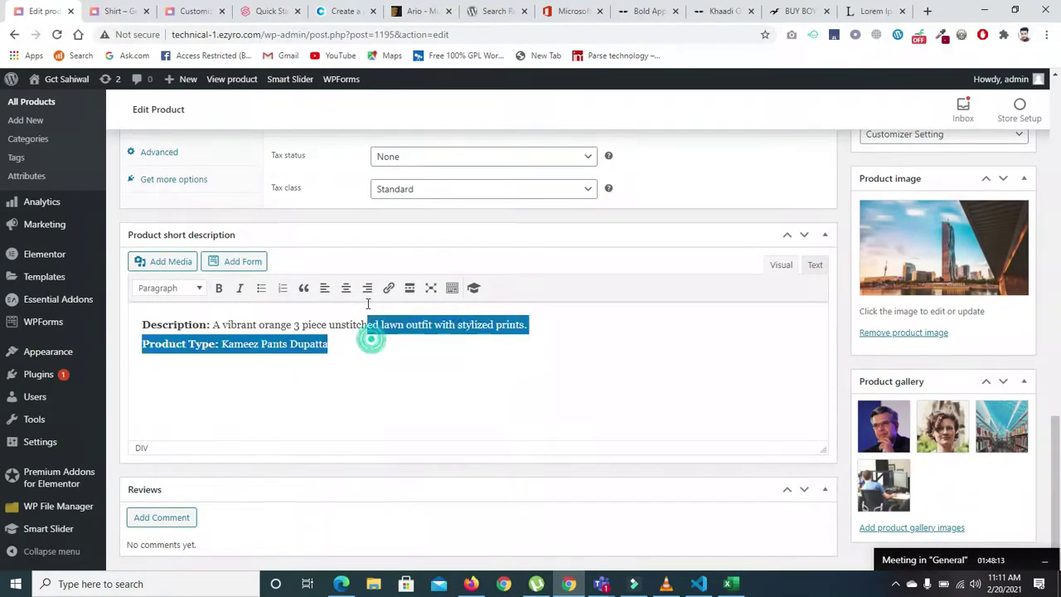
{"action": "left_click", "coordinate": [713, 374]}
{"action": "left_click_drag", "start_coordinate": [1054, 447], "coordinate": [1058, 253]}
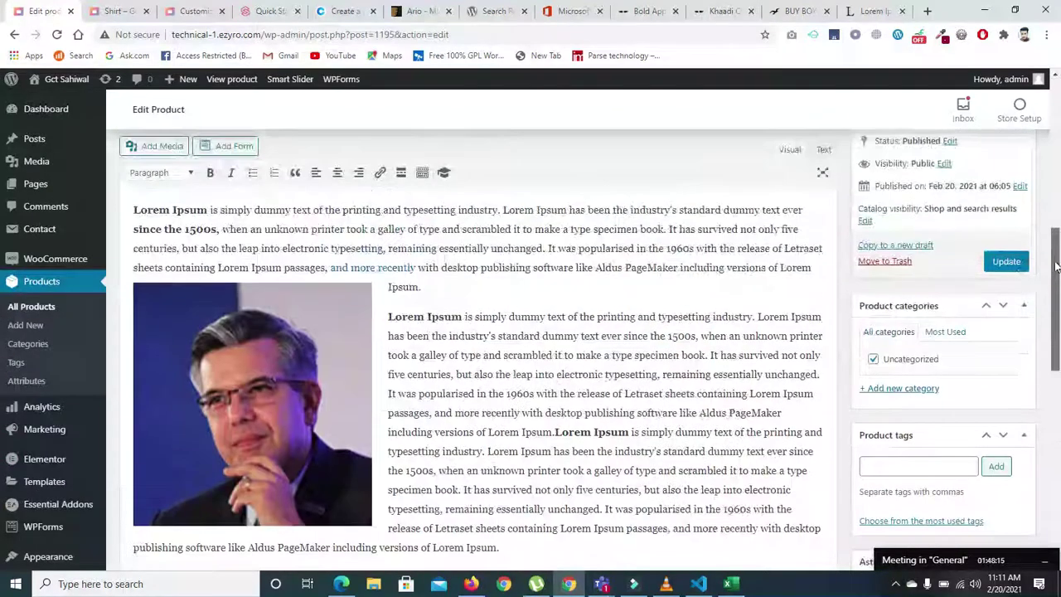
{"action": "left_click", "coordinate": [1007, 261]}
- Reload the Shirt product page and scroll through its shortened summary and Description tab
{"action": "left_click", "coordinate": [191, 11]}
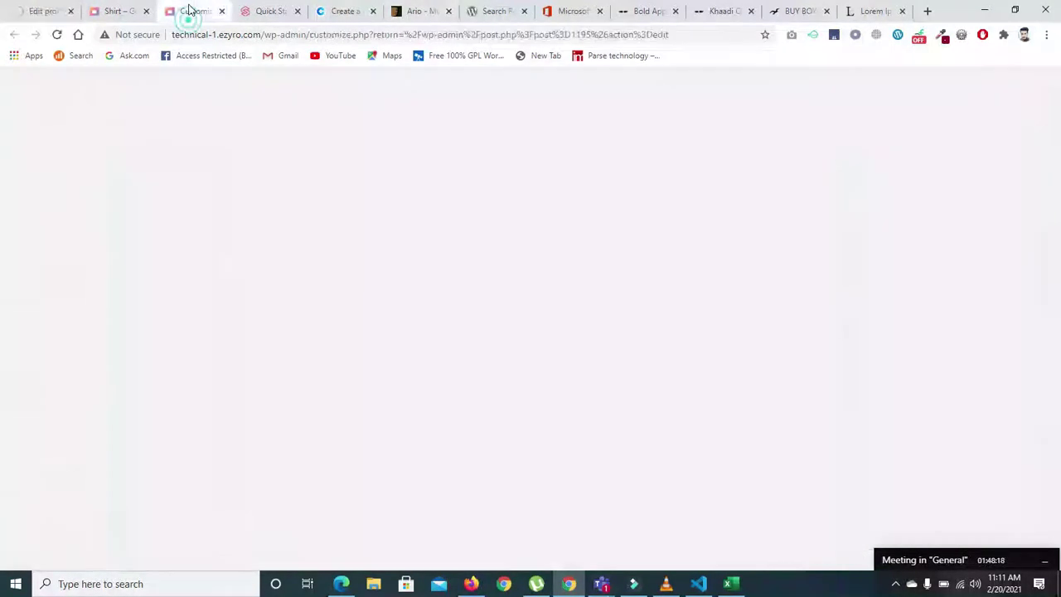
{"action": "left_click", "coordinate": [114, 17]}
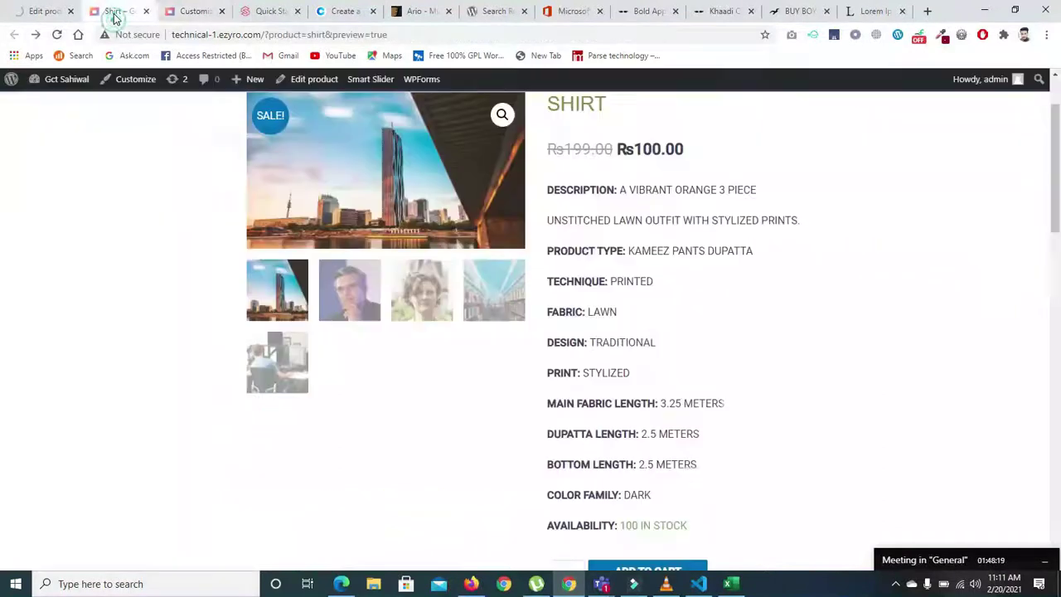
{"action": "left_click", "coordinate": [57, 34]}
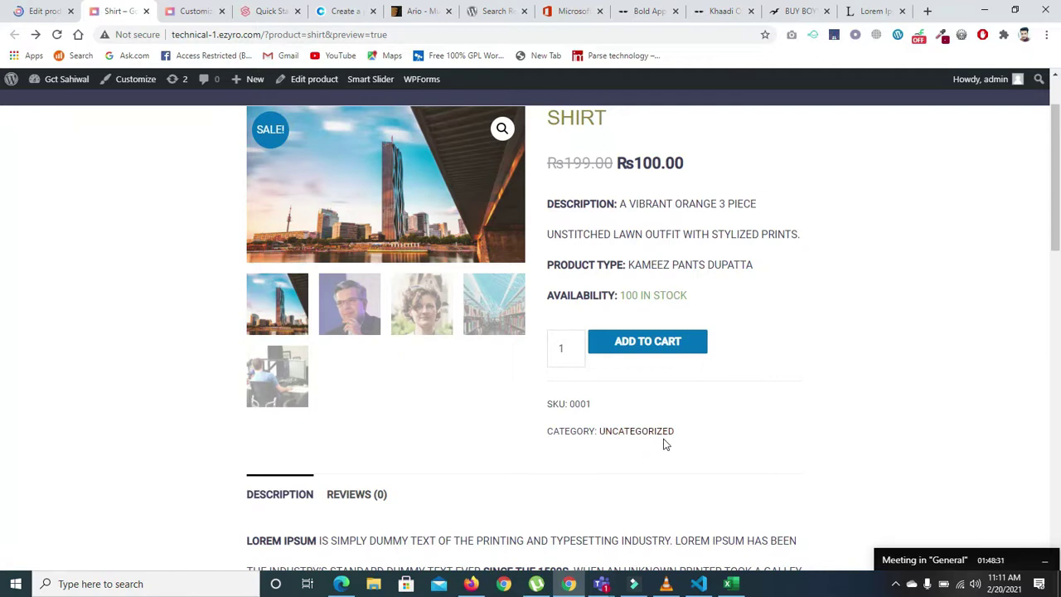
{"action": "scroll", "coordinate": [951, 262], "scroll_direction": "up", "scroll_amount": 1}
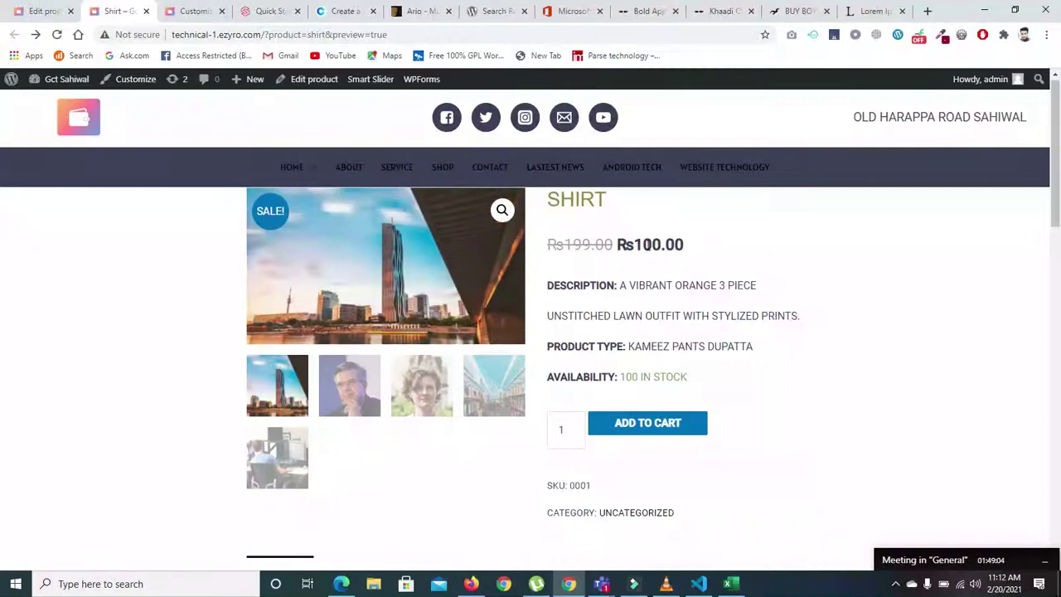
{"action": "scroll", "coordinate": [2, 203], "scroll_direction": "down", "scroll_amount": 5}
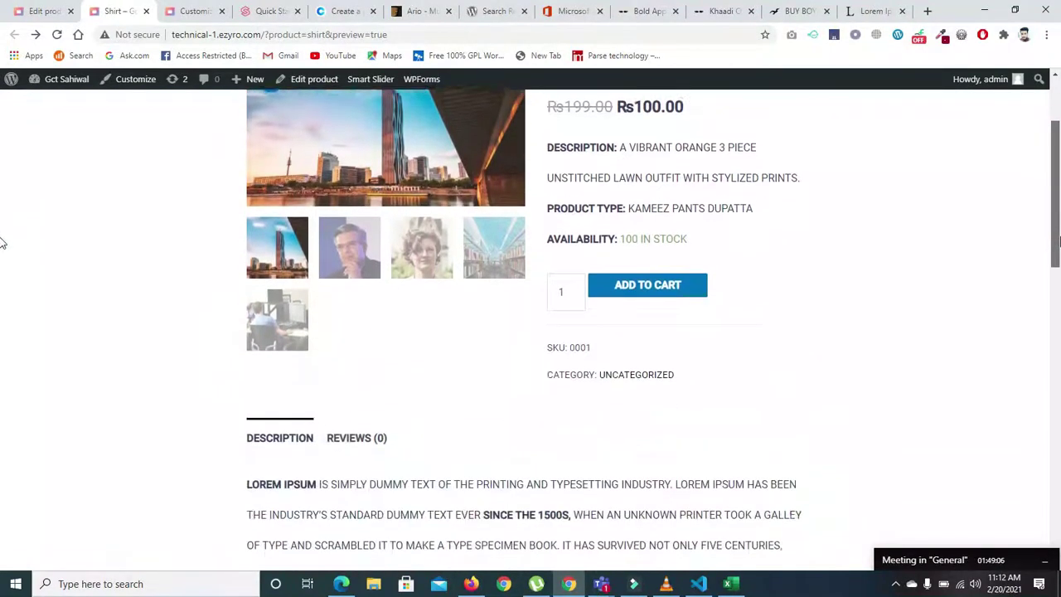
{"action": "scroll", "coordinate": [2, 389], "scroll_direction": "down", "scroll_amount": 4}
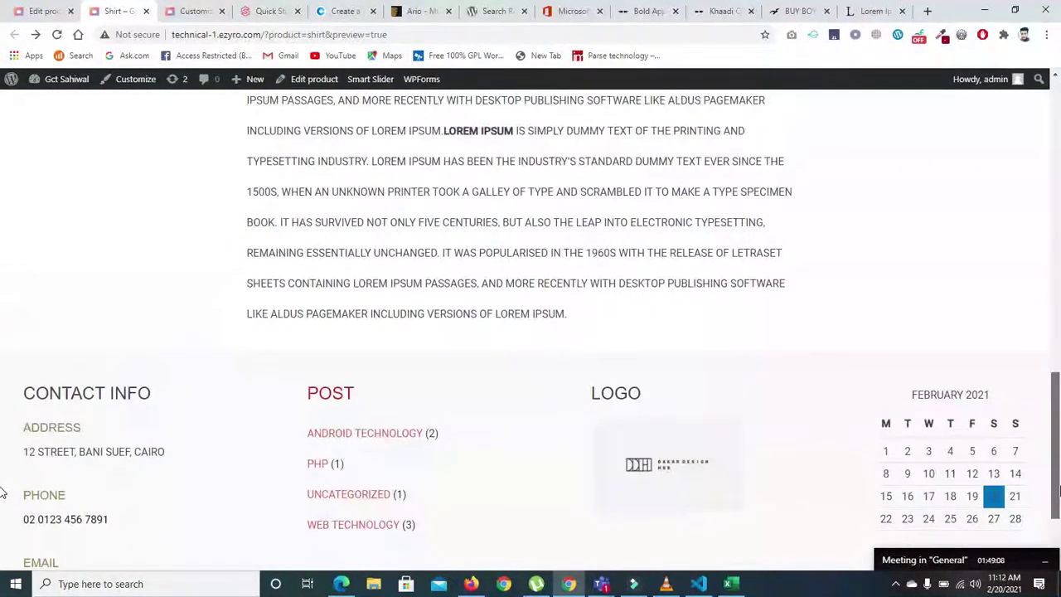
{"action": "scroll", "coordinate": [2, 409], "scroll_direction": "up", "scroll_amount": 5}
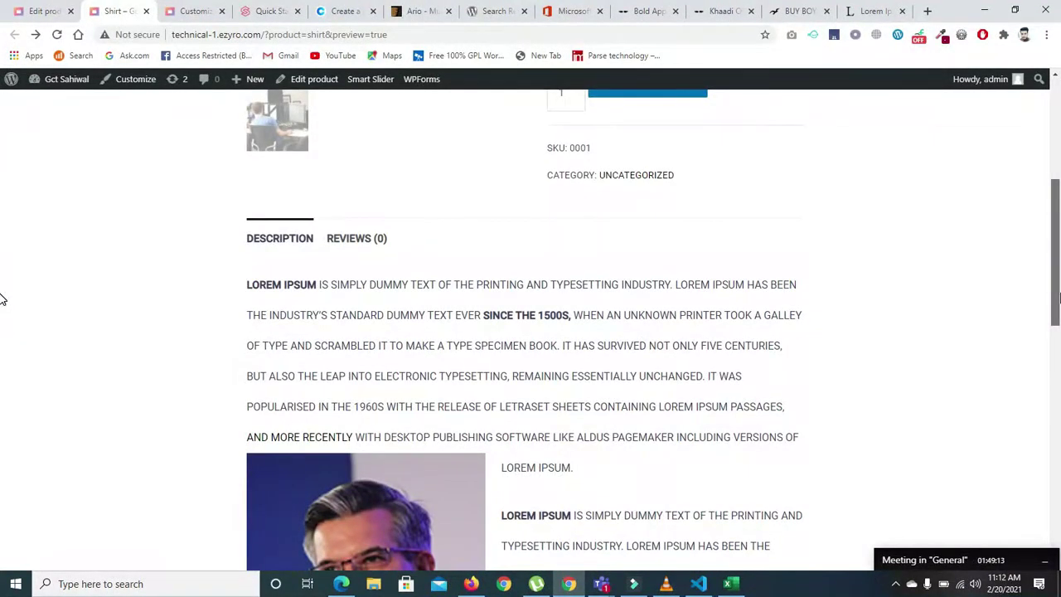
{"action": "scroll", "coordinate": [2, 299], "scroll_direction": "up", "scroll_amount": 4}
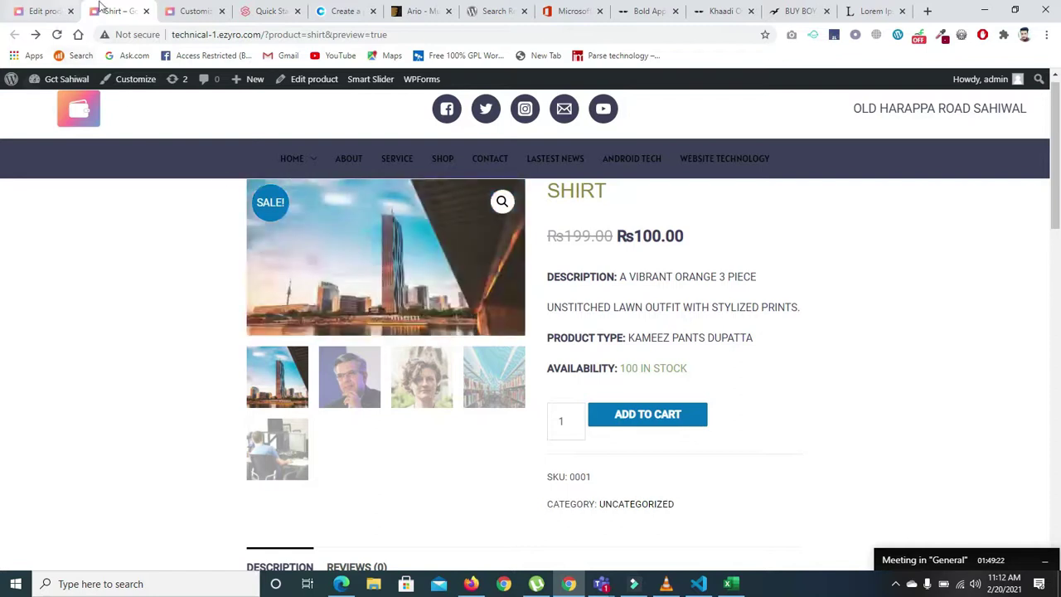
- Go from the Product Images settings back to the Customizer's Sidebar settings
{"action": "left_click", "coordinate": [190, 12]}
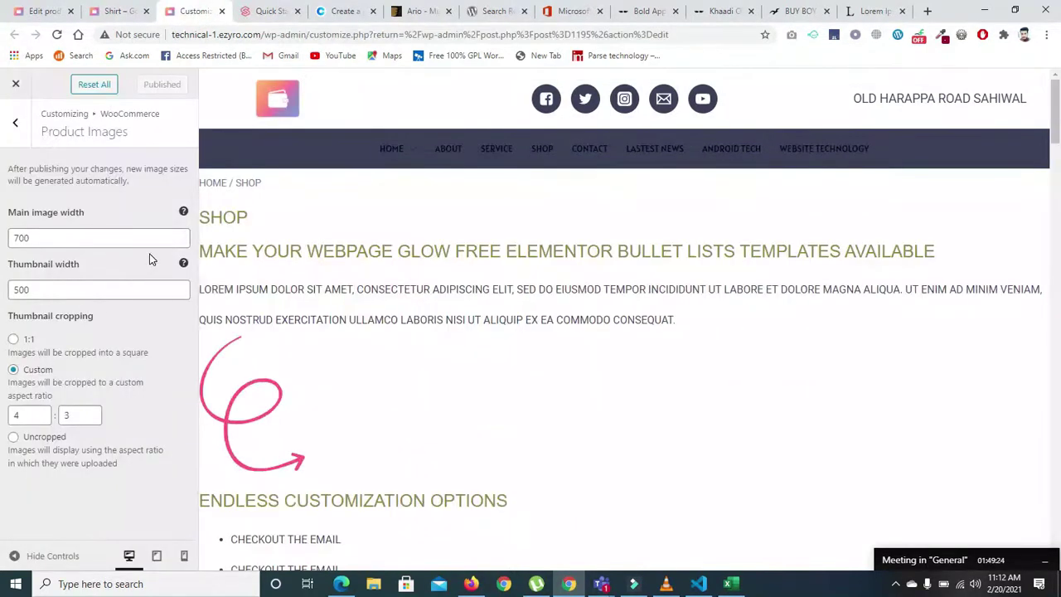
{"action": "left_click", "coordinate": [15, 125]}
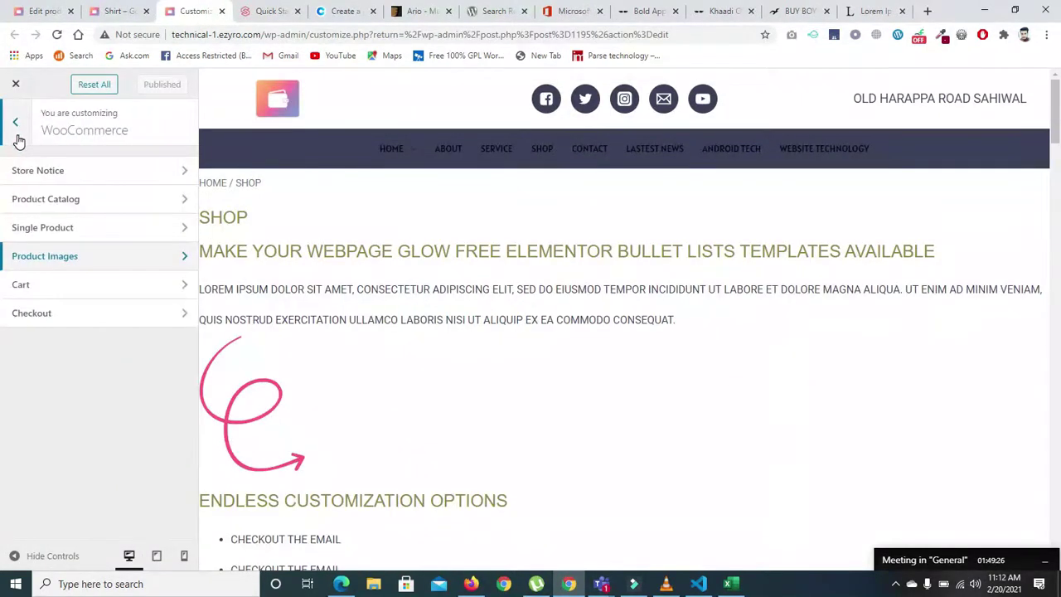
{"action": "left_click", "coordinate": [18, 134]}
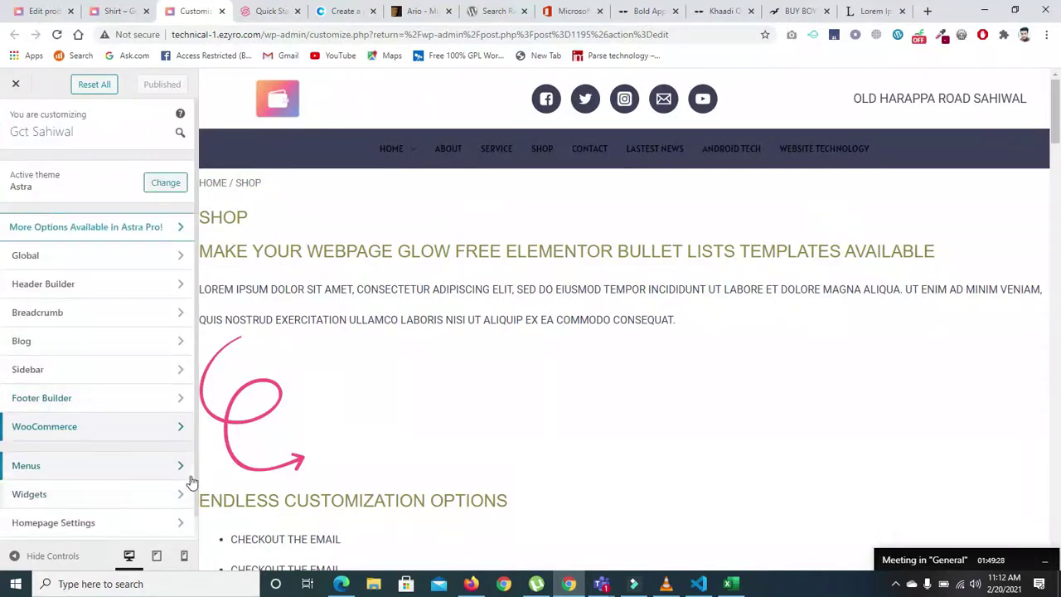
{"action": "left_click", "coordinate": [108, 374]}
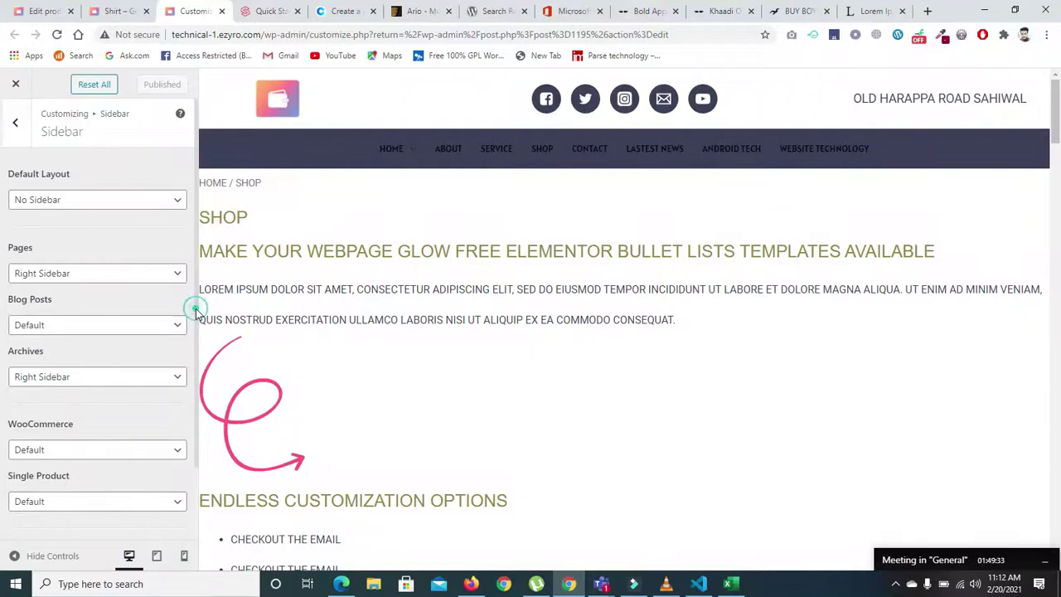
- Widen the Sidebar Width to 50%, publish, and reload the Shirt product page
{"action": "scroll", "coordinate": [198, 335], "scroll_direction": "down", "scroll_amount": 1}
{"action": "scroll", "coordinate": [198, 373], "scroll_direction": "down", "scroll_amount": 2}
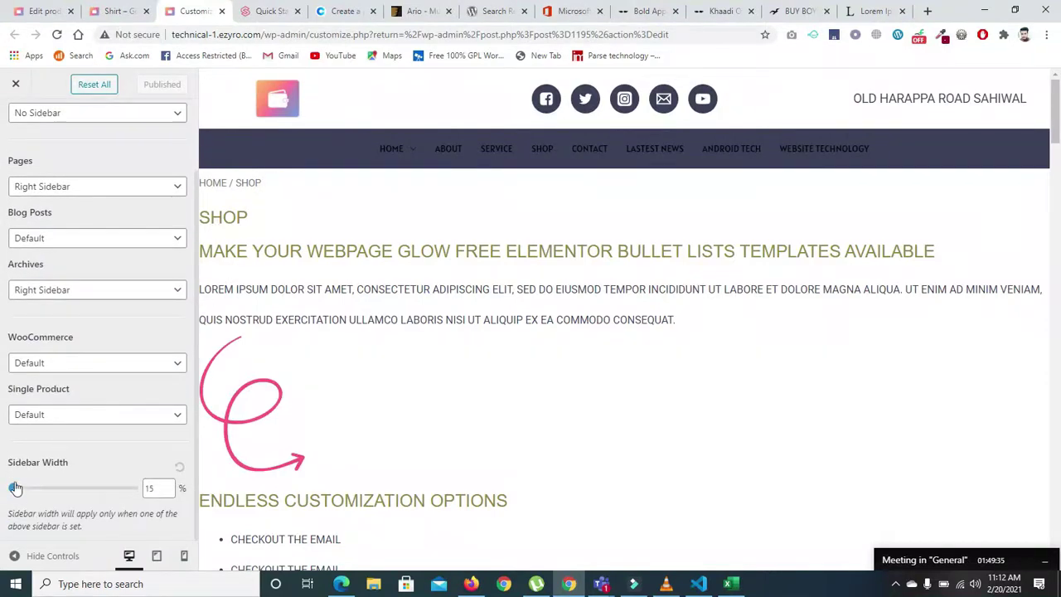
{"action": "left_click", "coordinate": [133, 487]}
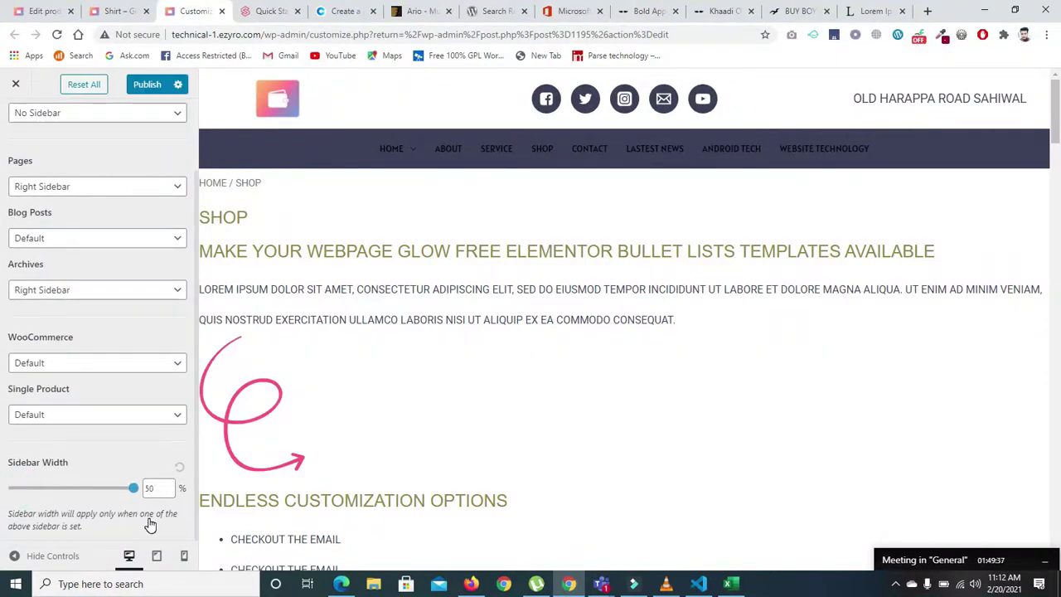
{"action": "left_click", "coordinate": [141, 86]}
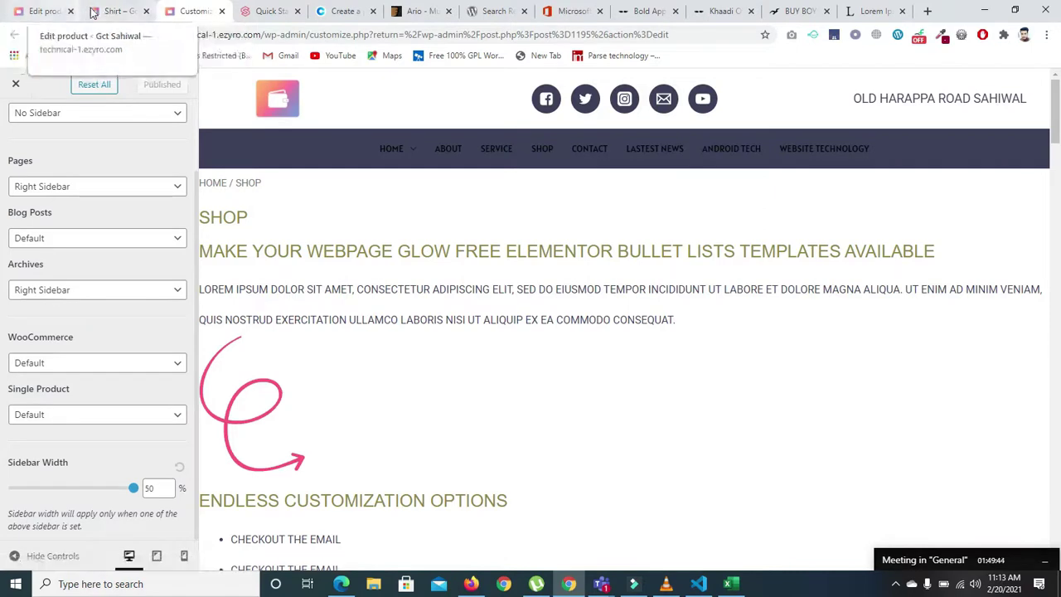
{"action": "left_click", "coordinate": [108, 10]}
{"action": "left_click", "coordinate": [57, 34]}
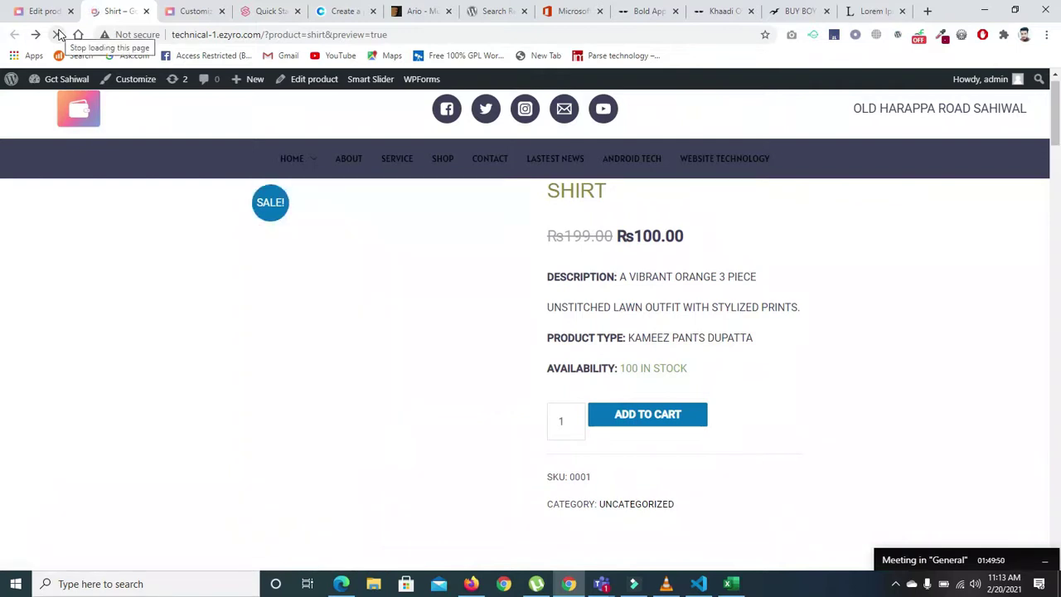
- Set Sidebar Width to 25%, make Single Product and WooCommerce No Sidebar, and publish
{"action": "left_click", "coordinate": [194, 11]}
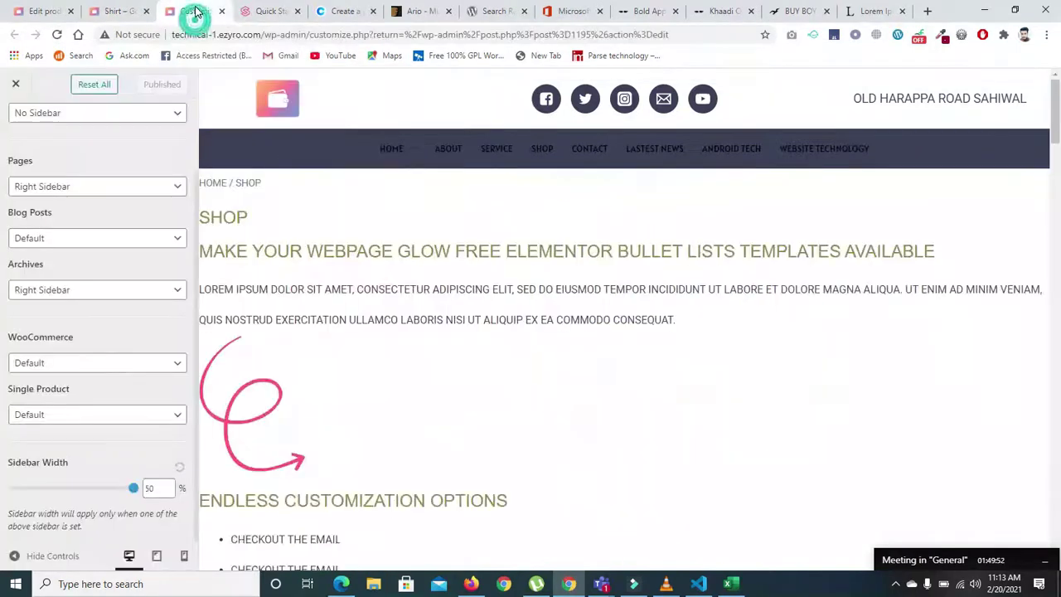
{"action": "left_click_drag", "start_coordinate": [133, 489], "coordinate": [60, 489]}
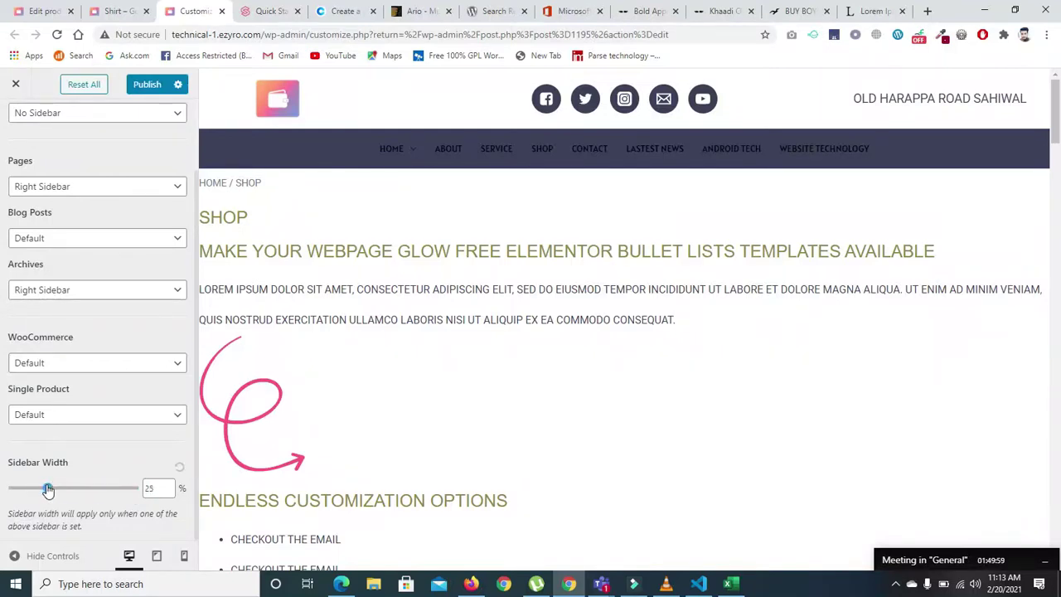
{"action": "left_click", "coordinate": [62, 413]}
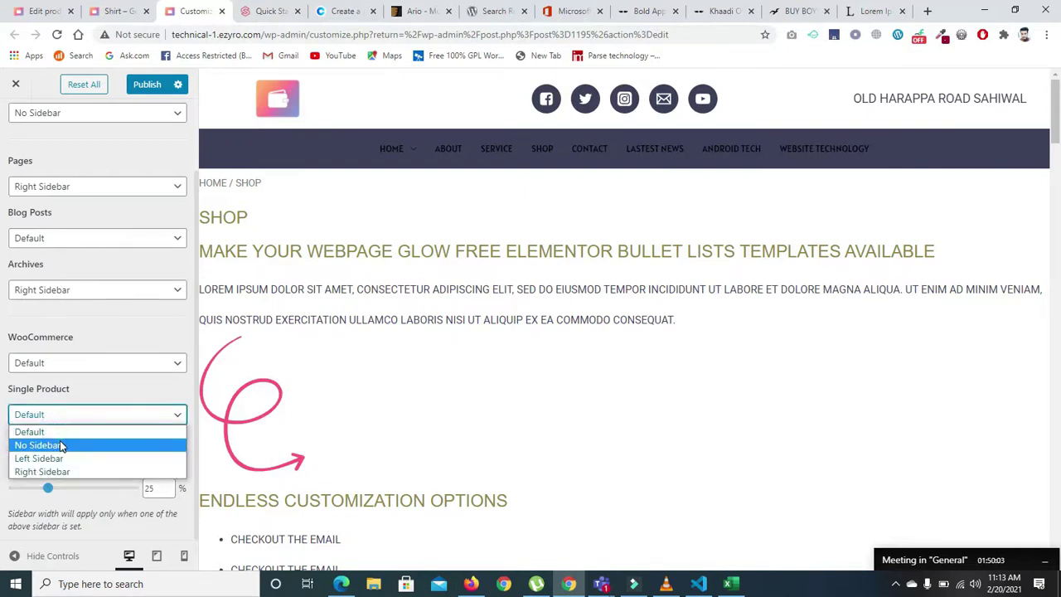
{"action": "left_click", "coordinate": [50, 446]}
{"action": "left_click", "coordinate": [63, 365]}
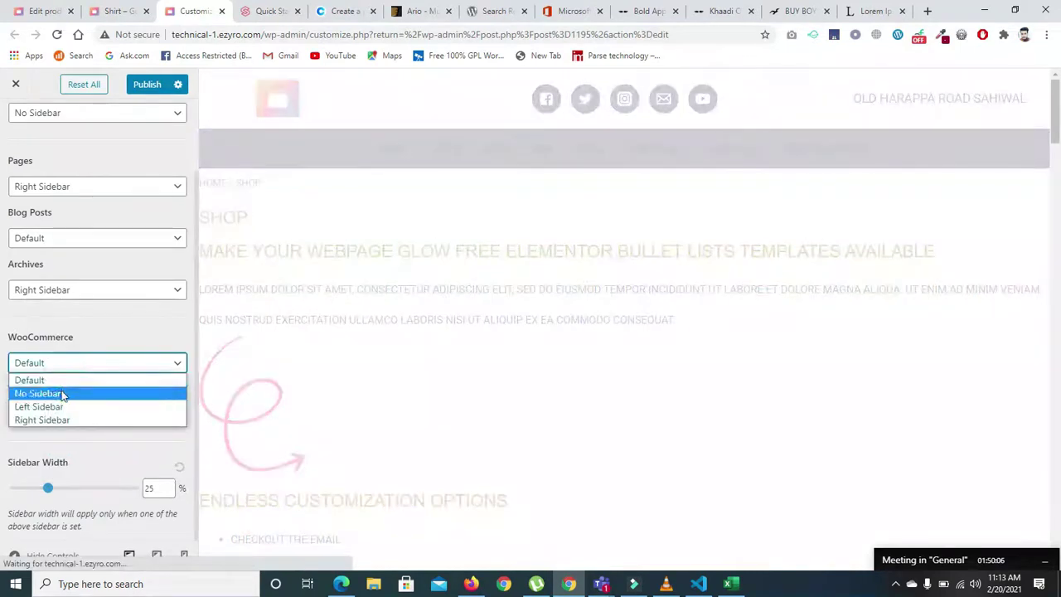
{"action": "left_click", "coordinate": [62, 393]}
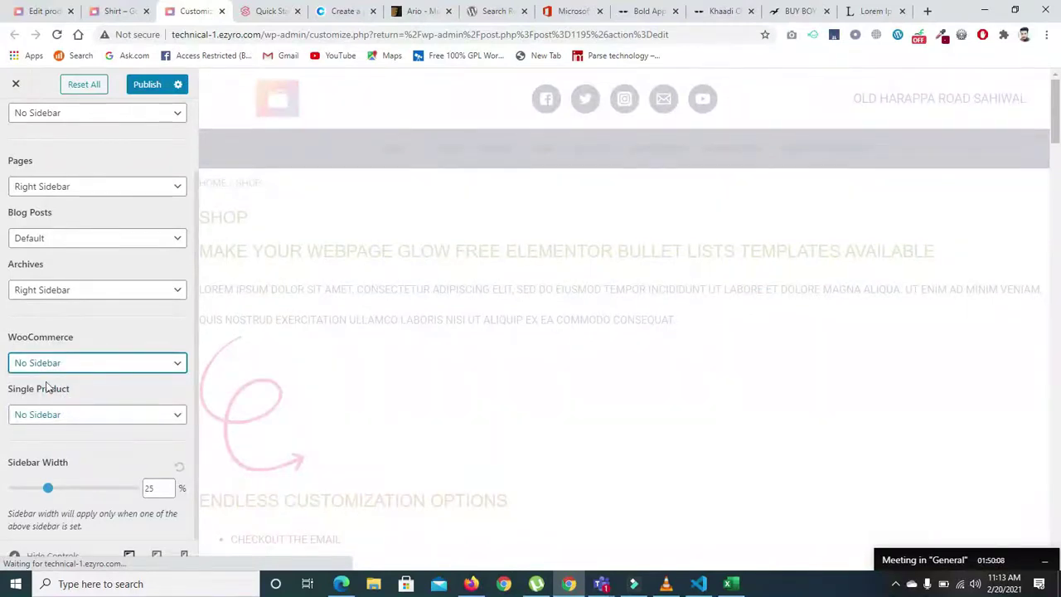
{"action": "left_click", "coordinate": [142, 84]}
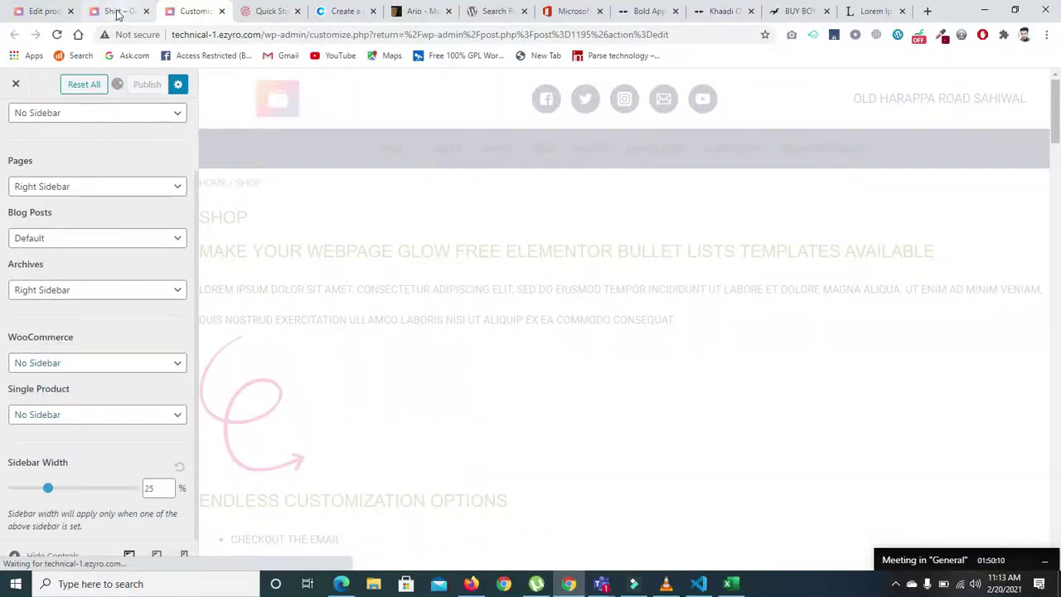
{"action": "left_click", "coordinate": [116, 11]}
- Reload the Shirt product page and cycle through its five gallery photos several times
{"action": "left_click", "coordinate": [55, 34]}
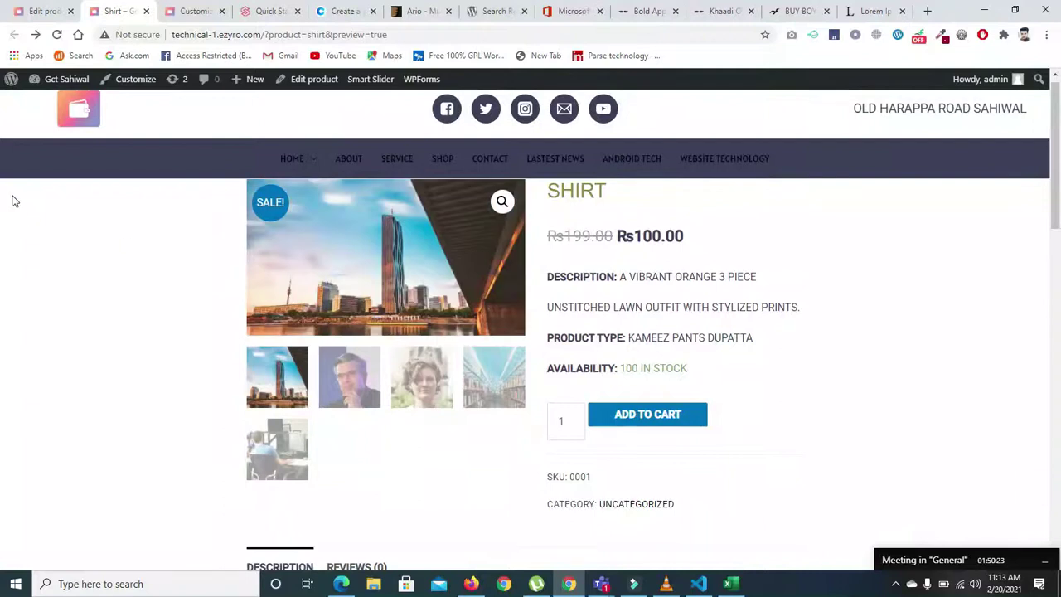
{"action": "left_click", "coordinate": [349, 376]}
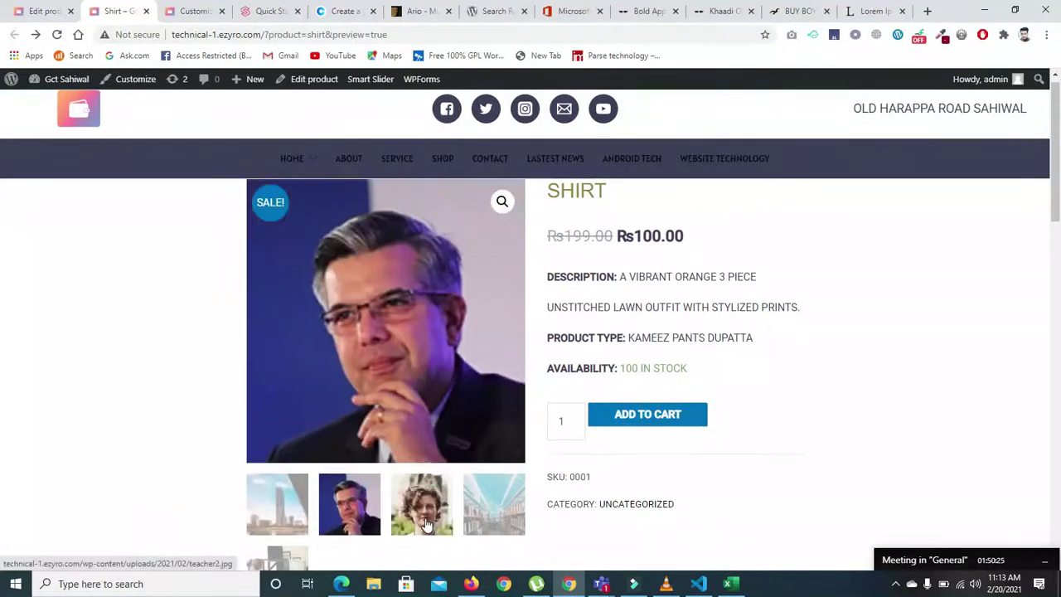
{"action": "left_click", "coordinate": [429, 524]}
{"action": "left_click", "coordinate": [494, 497]}
{"action": "left_click", "coordinate": [277, 531]}
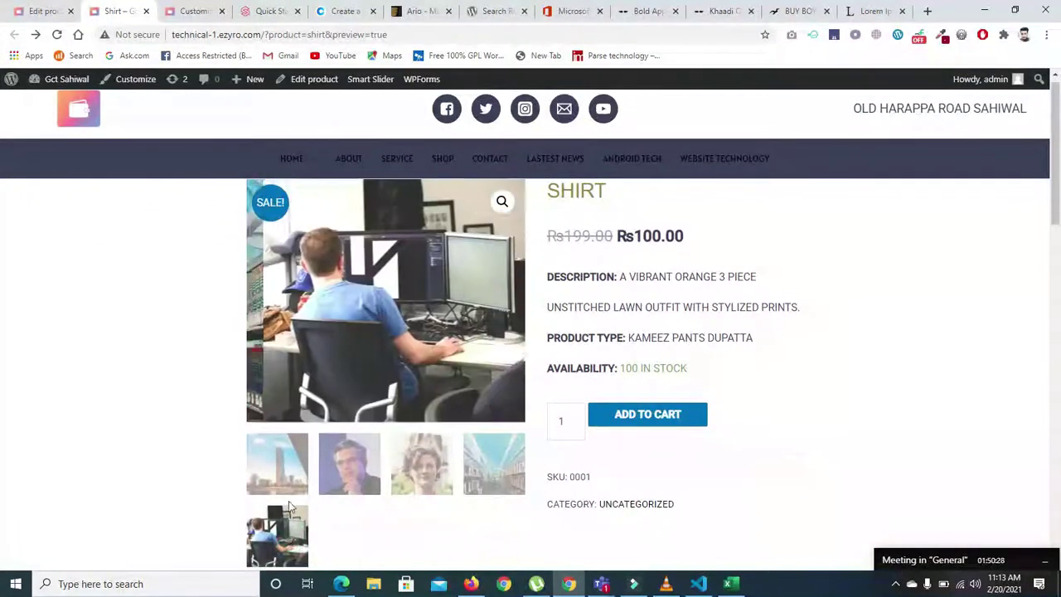
{"action": "left_click", "coordinate": [284, 482]}
{"action": "left_click", "coordinate": [349, 378]}
{"action": "left_click", "coordinate": [423, 502]}
{"action": "left_click", "coordinate": [495, 496]}
{"action": "left_click", "coordinate": [277, 535]}
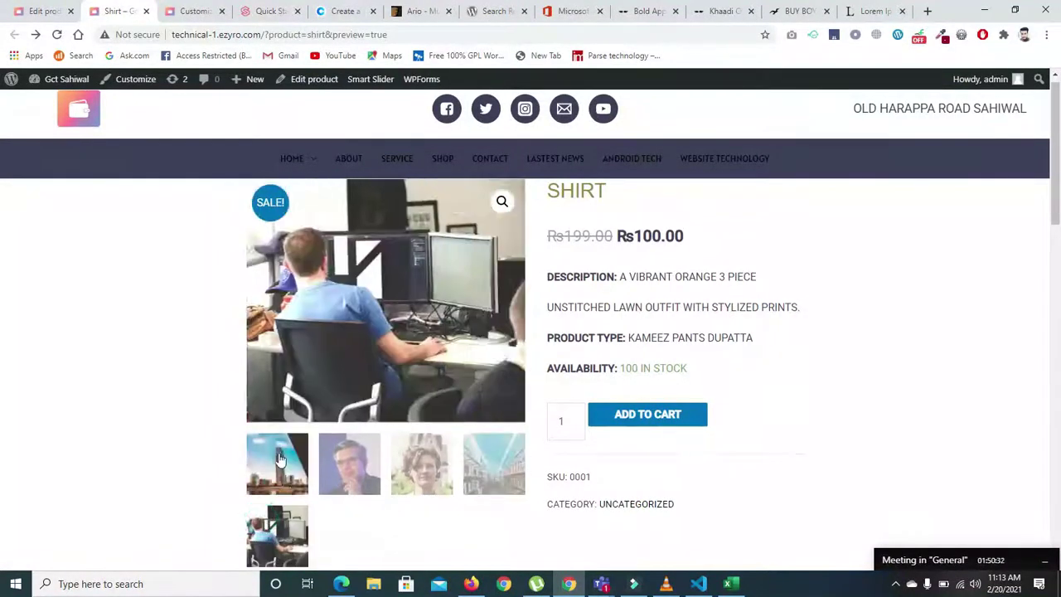
{"action": "left_click", "coordinate": [277, 462]}
{"action": "left_click", "coordinate": [349, 380]}
{"action": "left_click", "coordinate": [423, 510]}
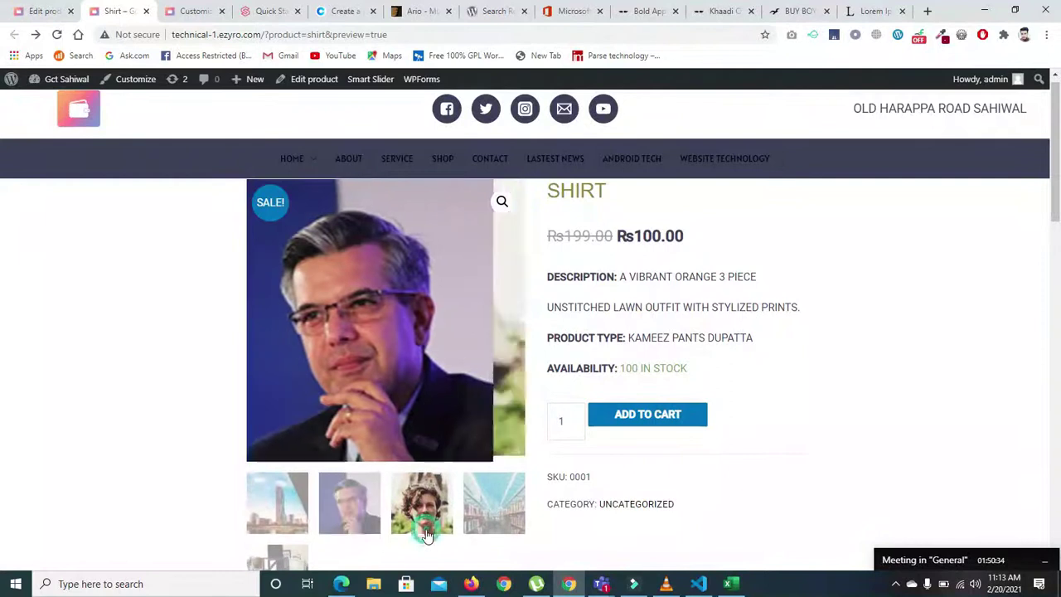
{"action": "left_click", "coordinate": [481, 508]}
{"action": "left_click", "coordinate": [277, 531]}
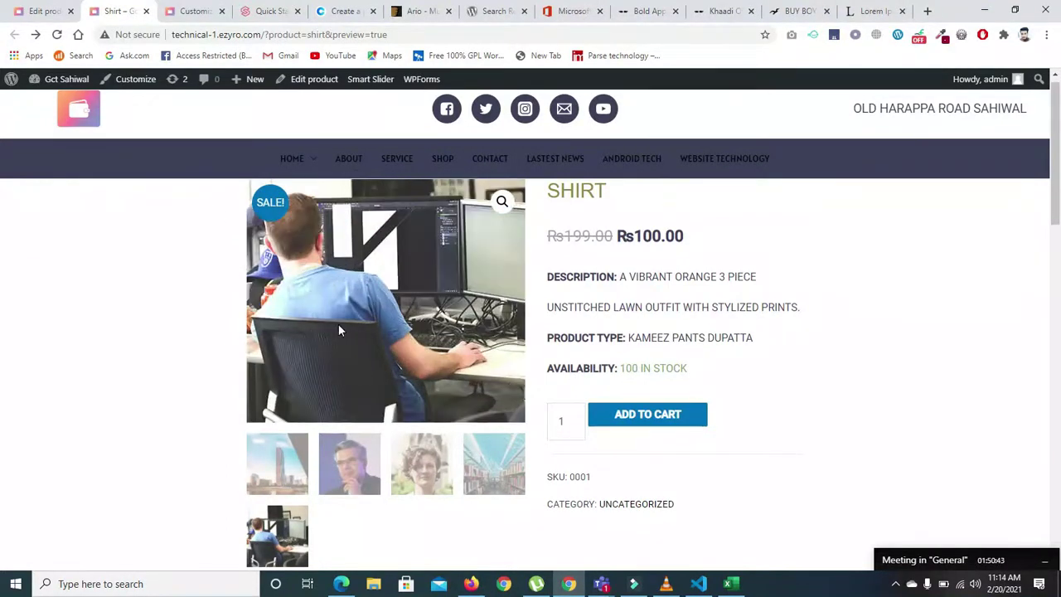
- View the main product image in the full-screen lightbox, then close it
{"action": "left_click", "coordinate": [502, 201]}
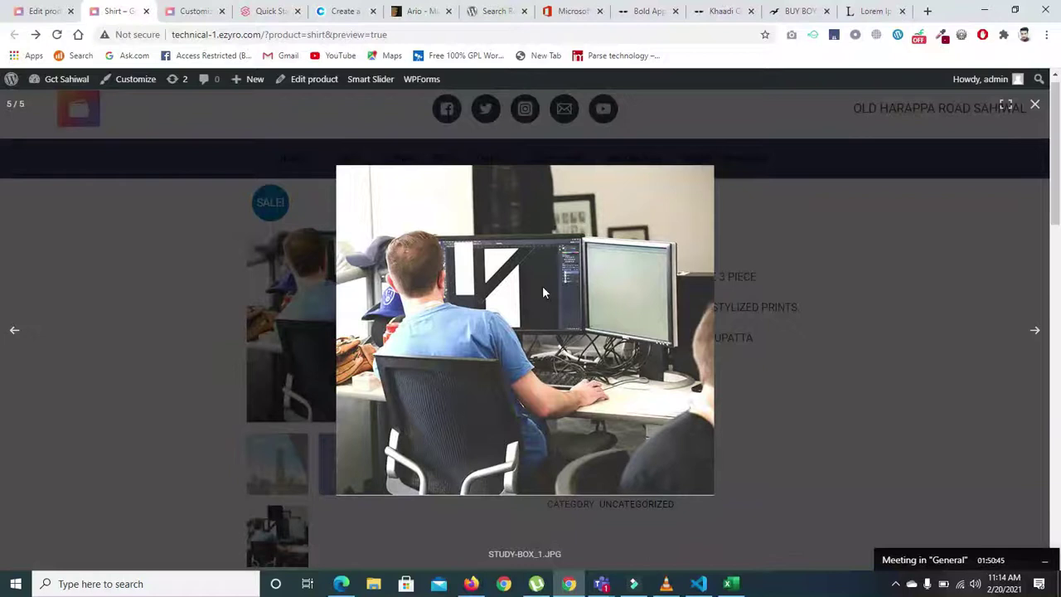
{"action": "left_click", "coordinate": [543, 292]}
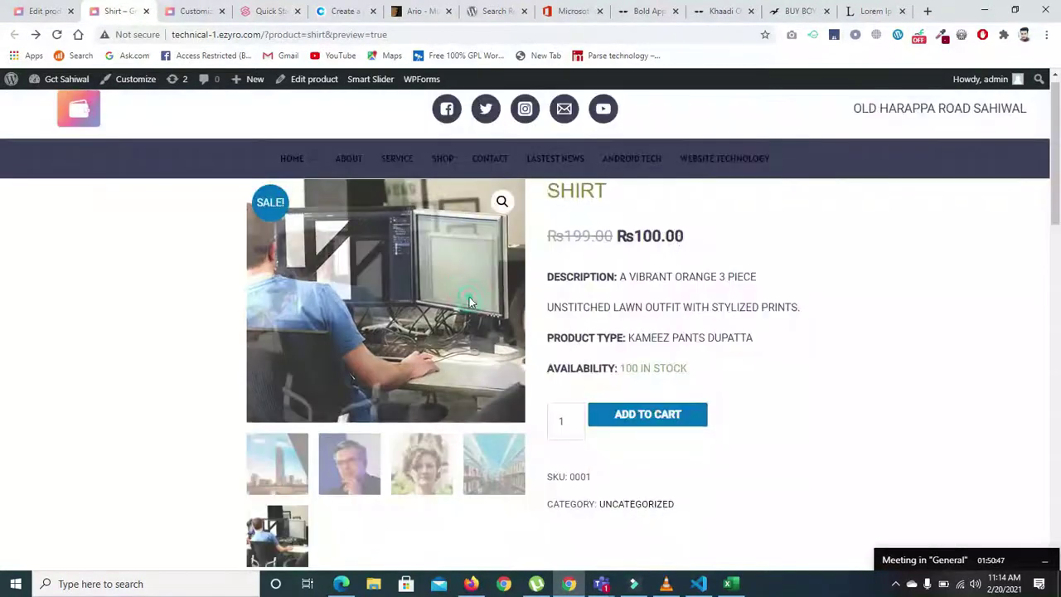
{"action": "left_click_drag", "start_coordinate": [1054, 209], "coordinate": [1058, 495]}
{"action": "left_click_drag", "start_coordinate": [1, 496], "coordinate": [695, 331]}
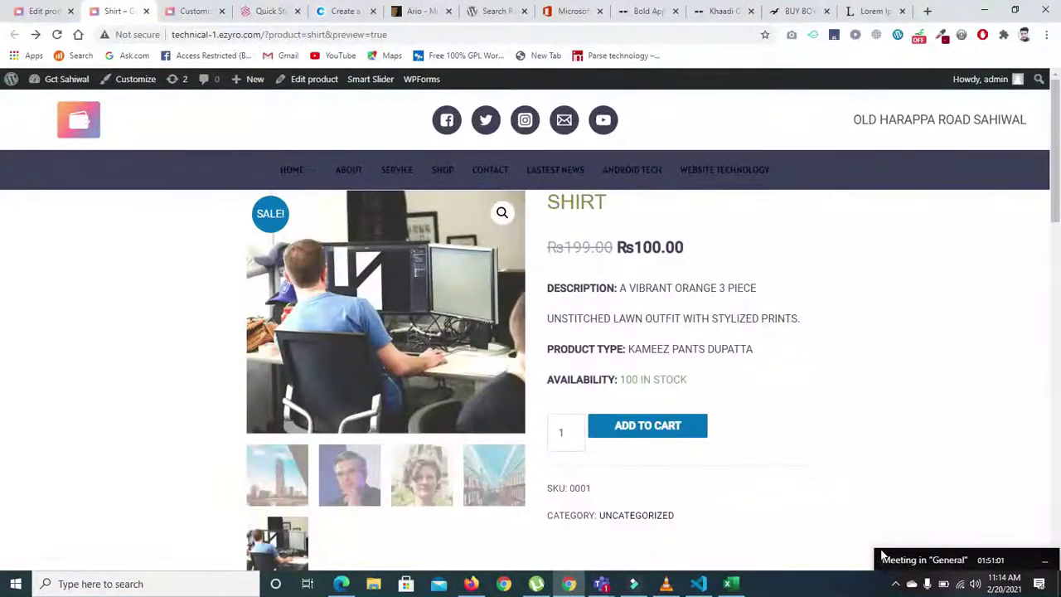
{"action": "mouse_move", "coordinate": [888, 455]}
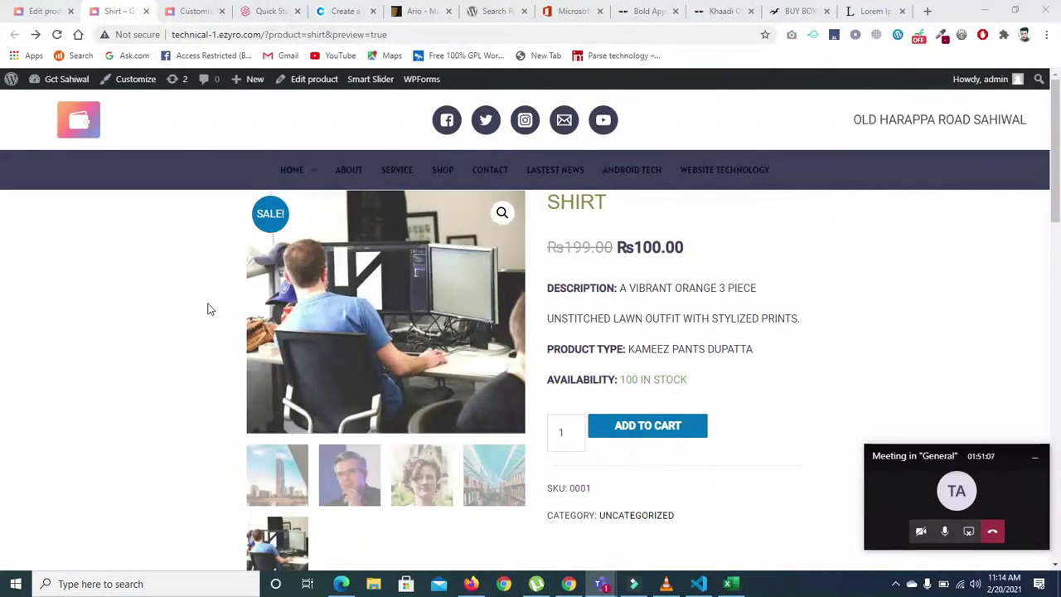
{"action": "left_click", "coordinate": [178, 14]}
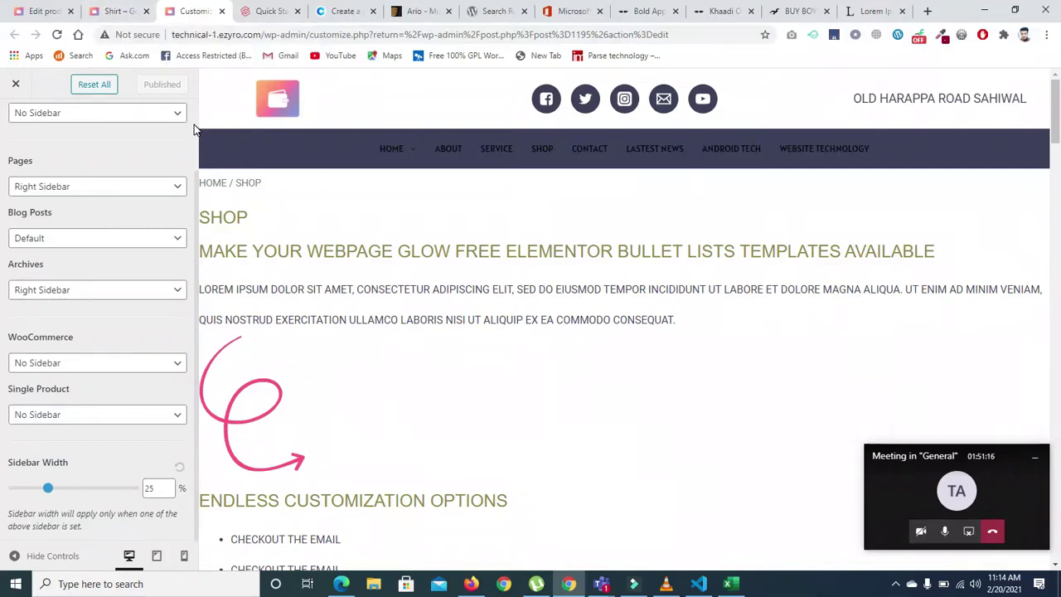
- Look through the WooCommerce Product Images, Single Product and Product Catalog customizer settings
{"action": "scroll", "coordinate": [196, 124], "scroll_direction": "up", "scroll_amount": 2}
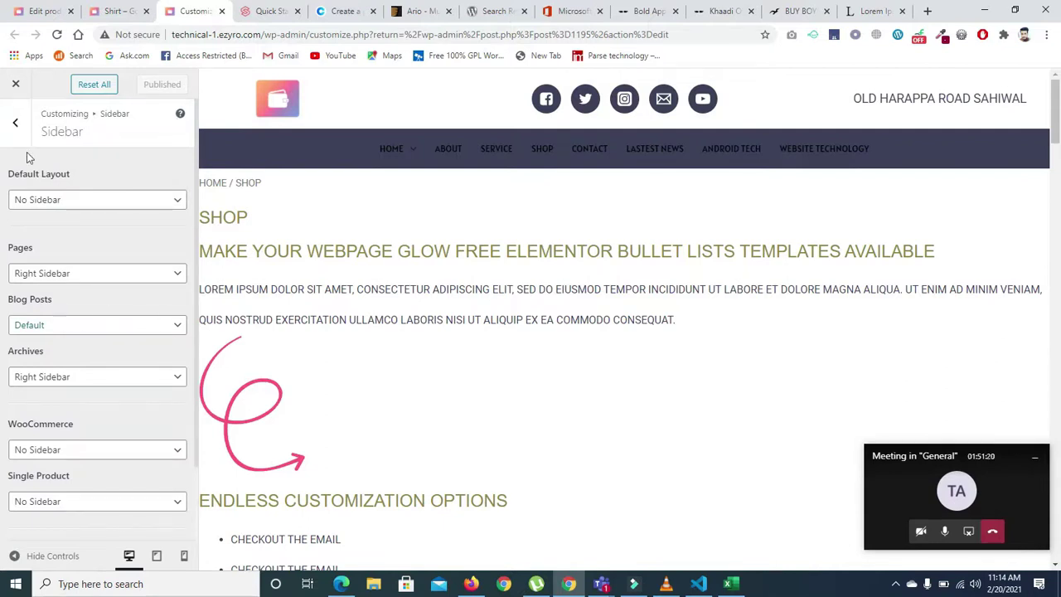
{"action": "left_click", "coordinate": [16, 123]}
{"action": "left_click", "coordinate": [178, 426]}
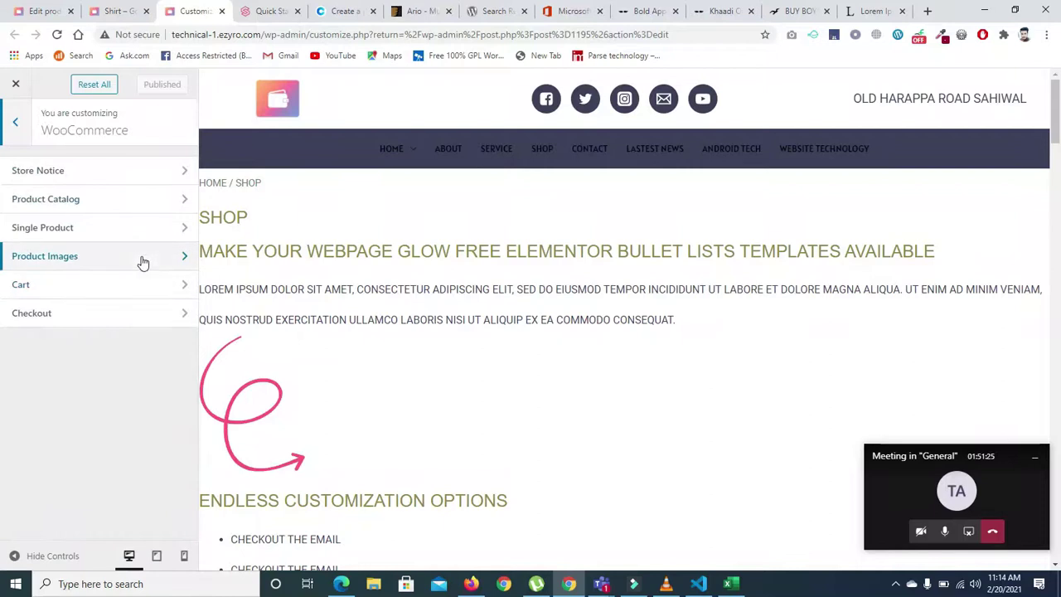
{"action": "left_click", "coordinate": [141, 258]}
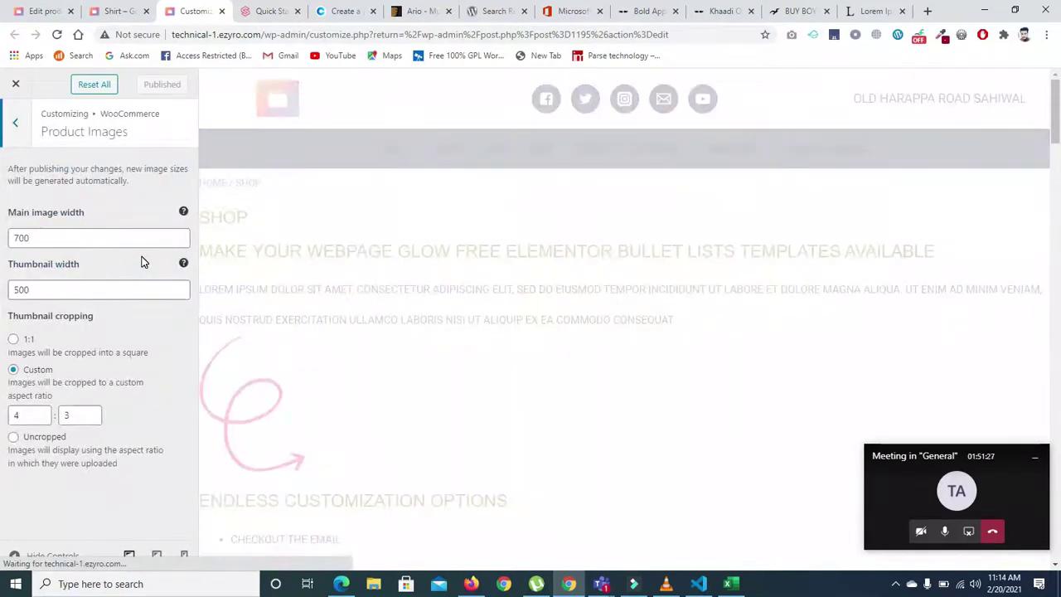
{"action": "left_click", "coordinate": [22, 121]}
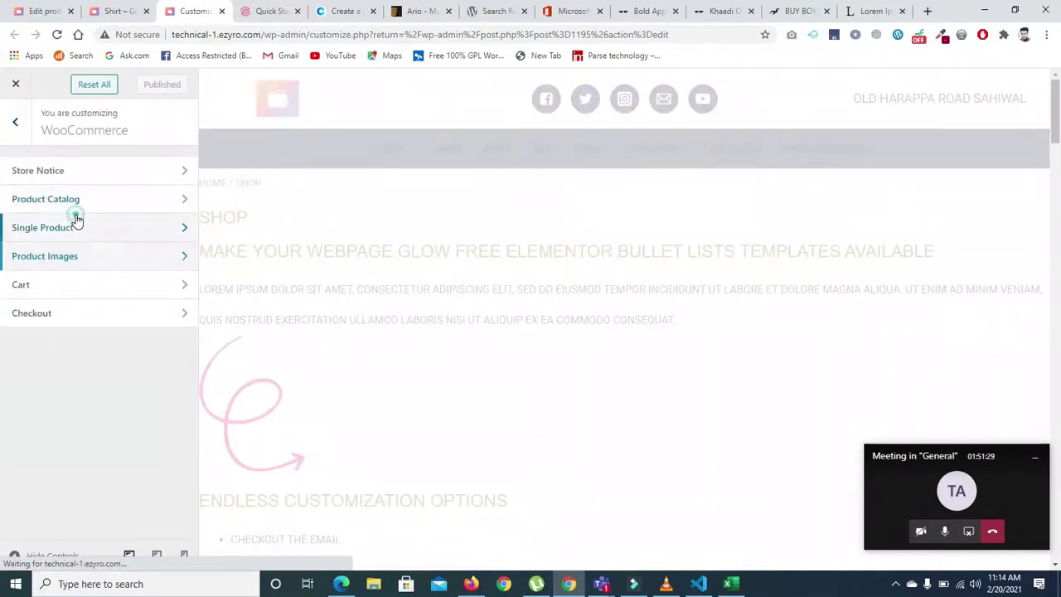
{"action": "left_click", "coordinate": [74, 222]}
{"action": "left_click", "coordinate": [23, 125]}
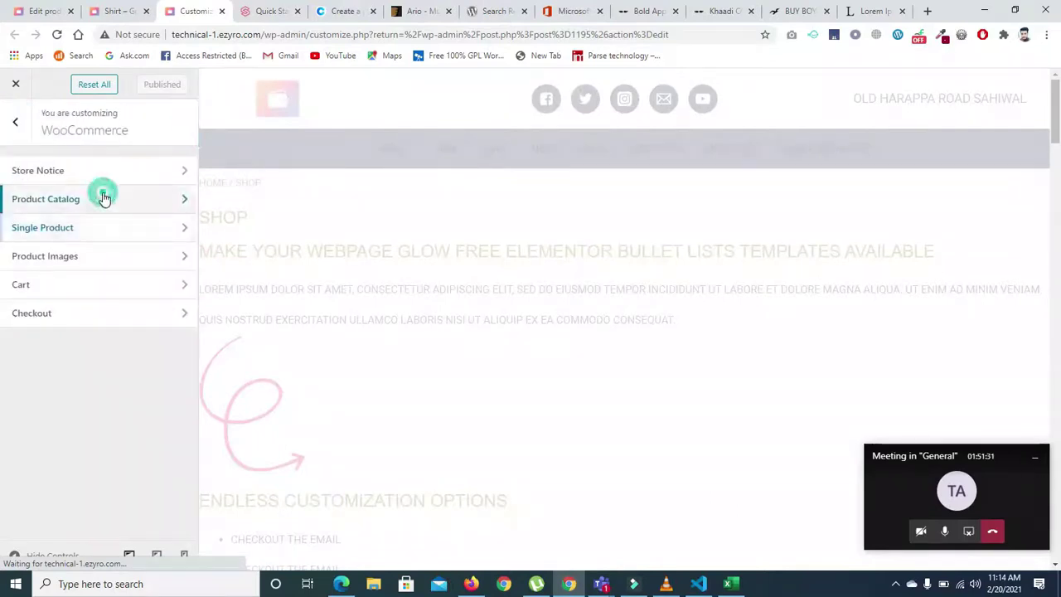
{"action": "left_click", "coordinate": [102, 199]}
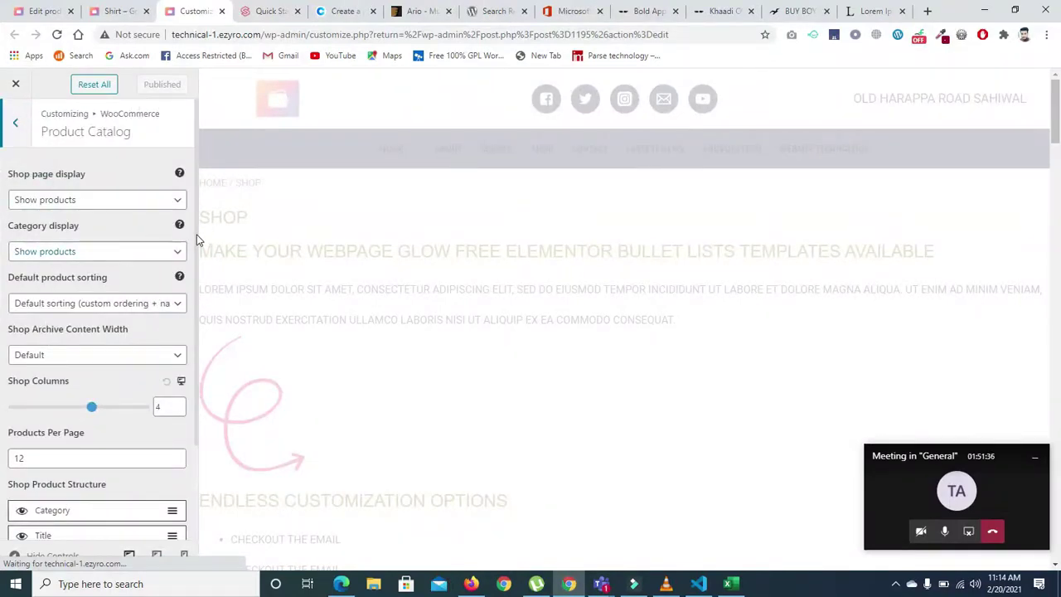
- Rearrange the shop product structure, enable Short Description and publish the changes
{"action": "scroll", "coordinate": [197, 249], "scroll_direction": "down", "scroll_amount": 3}
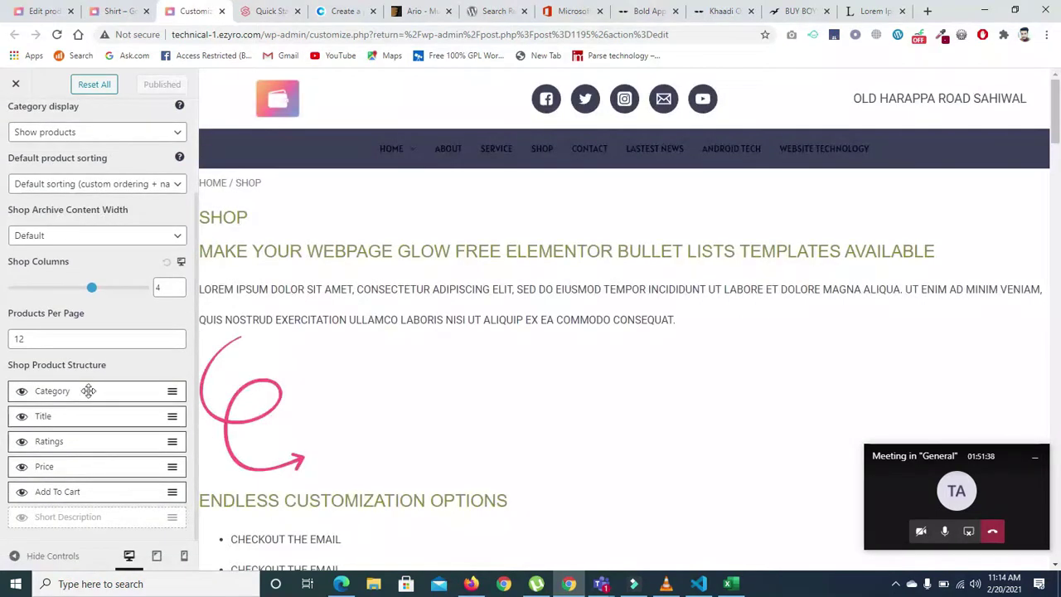
{"action": "left_click_drag", "start_coordinate": [173, 390], "coordinate": [156, 396]}
{"action": "left_click_drag", "start_coordinate": [196, 289], "coordinate": [199, 327]}
{"action": "left_click", "coordinate": [22, 491]}
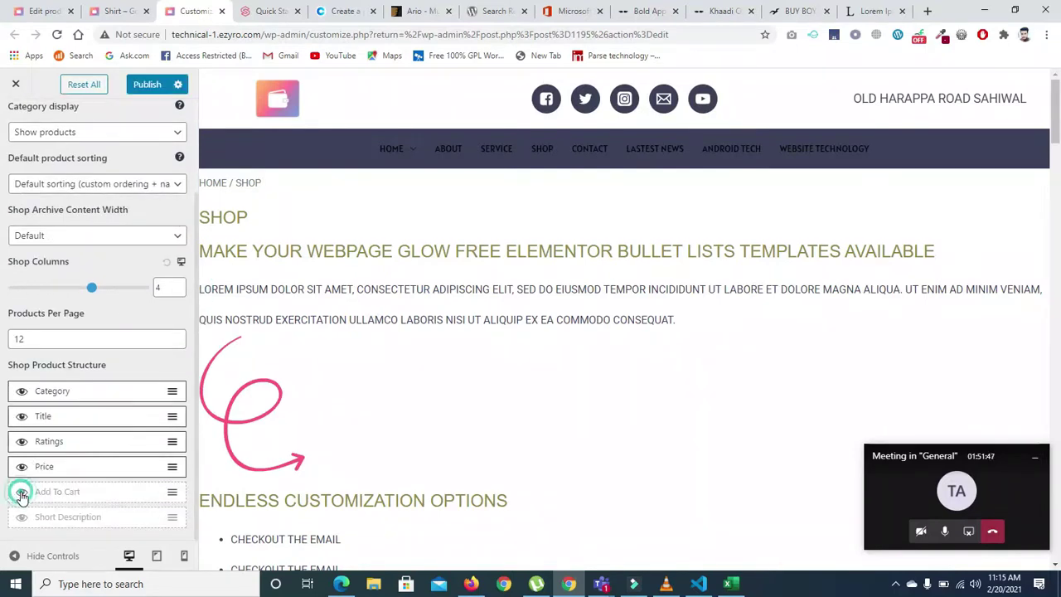
{"action": "left_click", "coordinate": [21, 492]}
{"action": "left_click", "coordinate": [21, 516]}
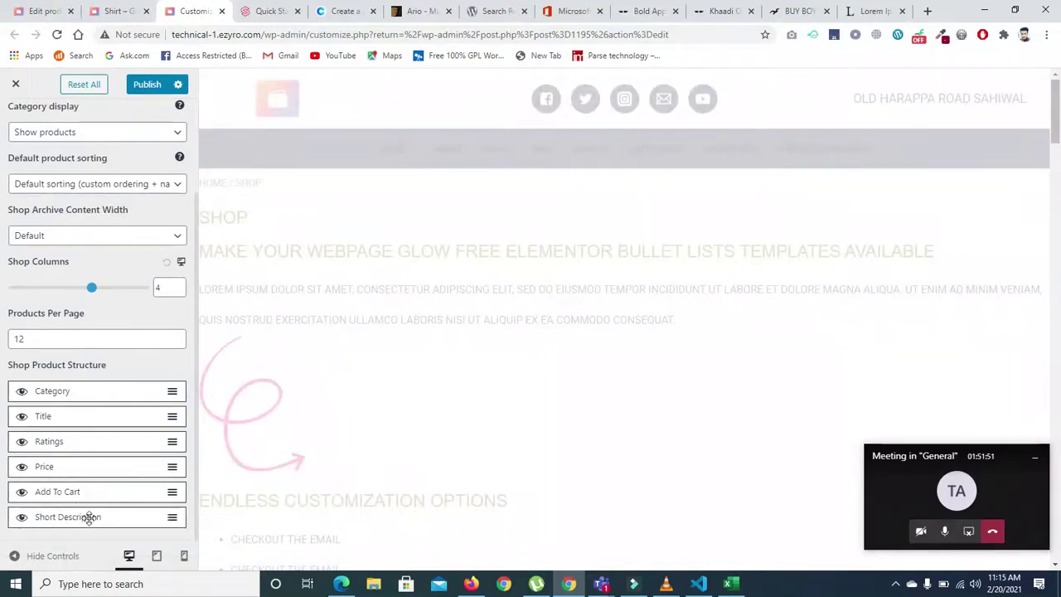
{"action": "left_click", "coordinate": [140, 90]}
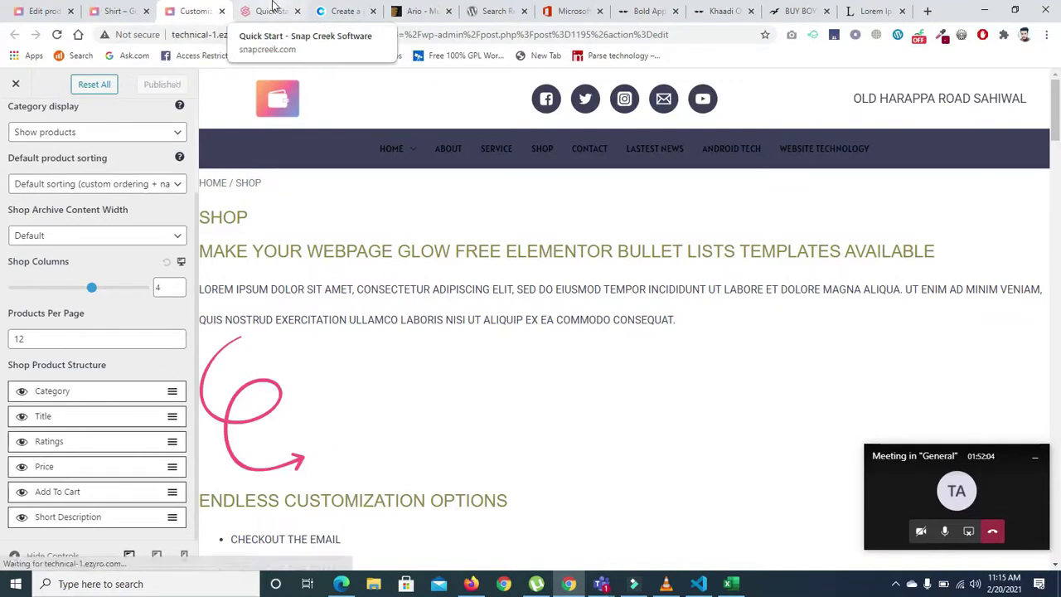
- Review the Shirt's pricing in the Product data box, then return to its live page
{"action": "left_click", "coordinate": [44, 14]}
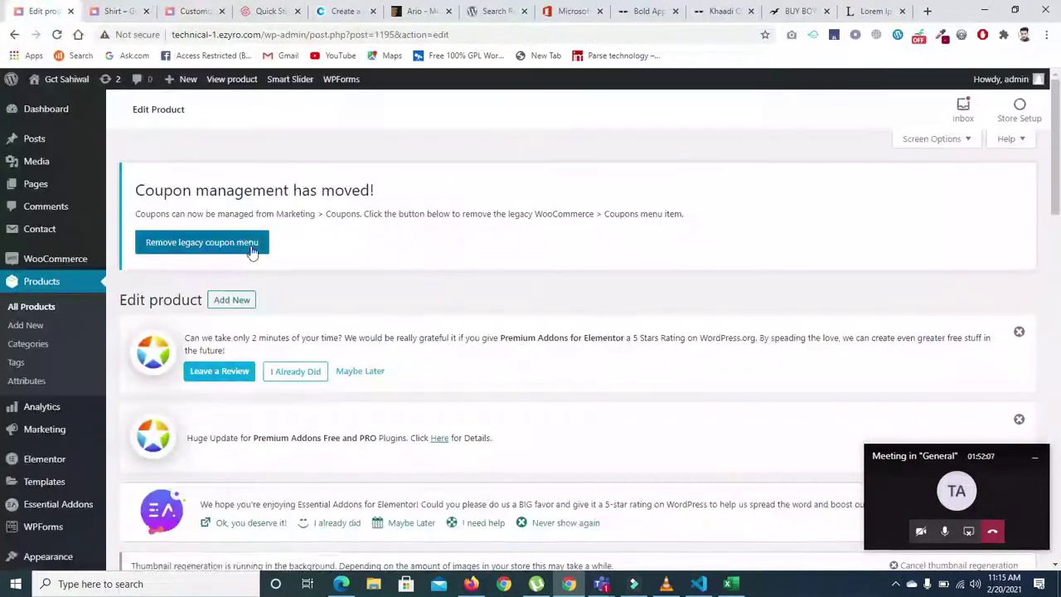
{"action": "left_click_drag", "start_coordinate": [1059, 138], "coordinate": [1013, 382]}
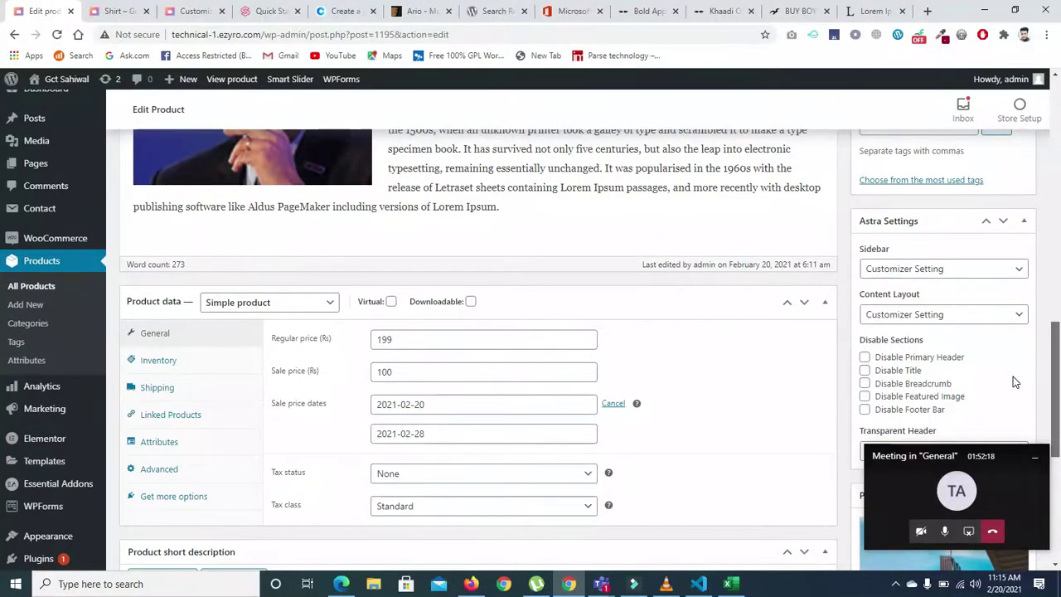
{"action": "left_click_drag", "start_coordinate": [1013, 382], "coordinate": [1035, 315]}
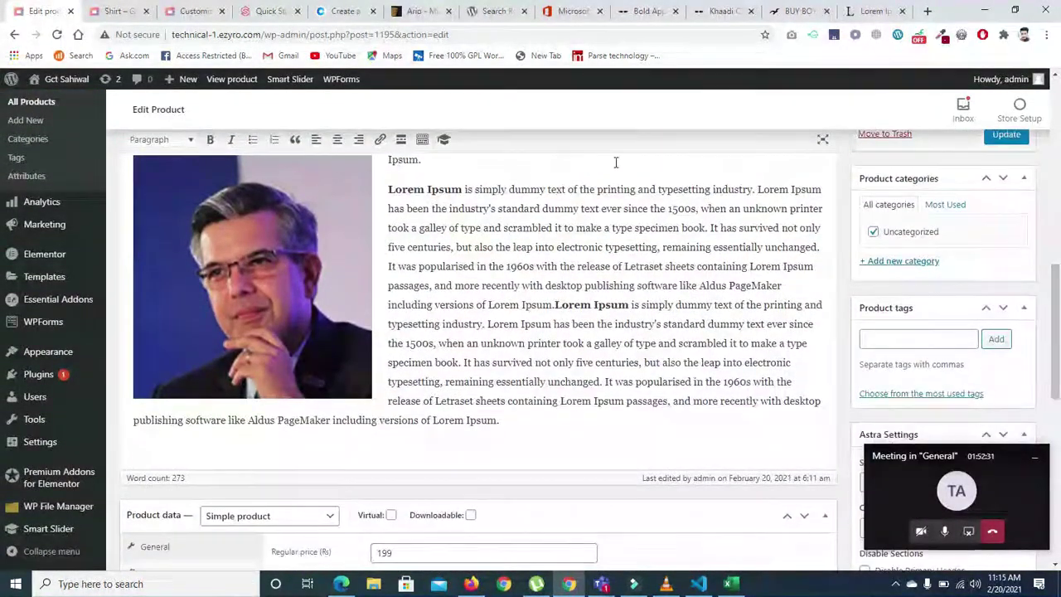
{"action": "left_click", "coordinate": [203, 12]}
{"action": "left_click", "coordinate": [116, 9]}
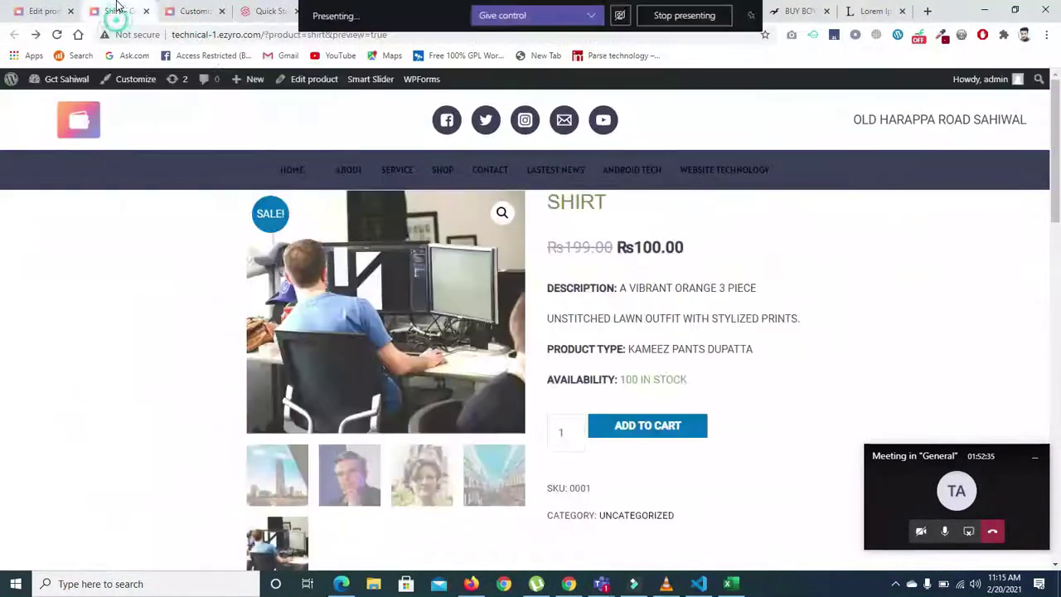
- Search Google for 'documentation astra theme', correcting the misspelled query
{"action": "left_click", "coordinate": [927, 12]}
{"action": "type", "text": "google.com"}
{"action": "key", "text": "Return"}
{"action": "type", "text": "document"}
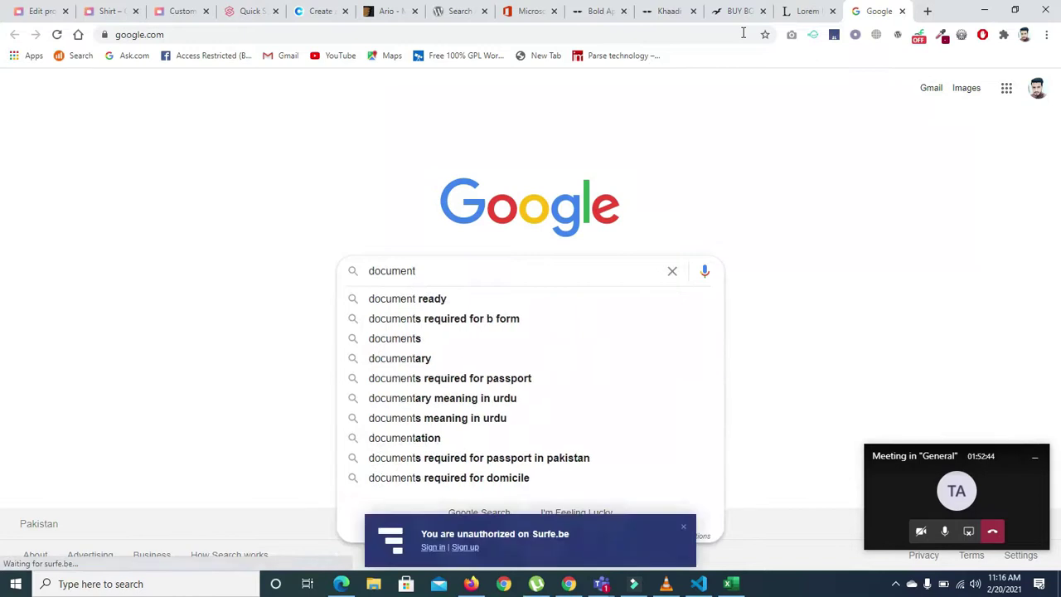
{"action": "type", "text": "ation"}
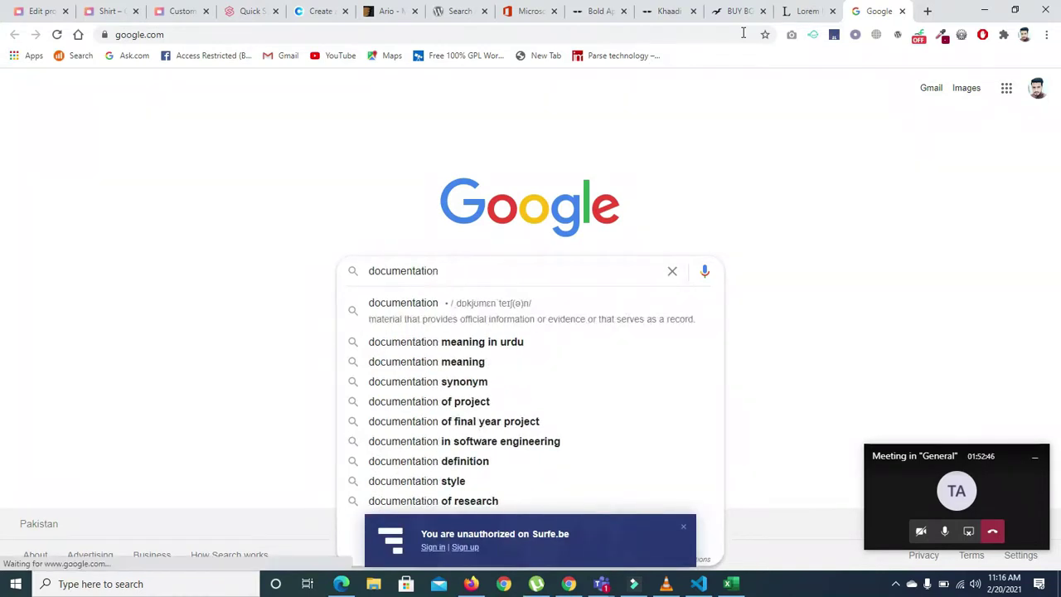
{"action": "type", "text": " astra therem"}
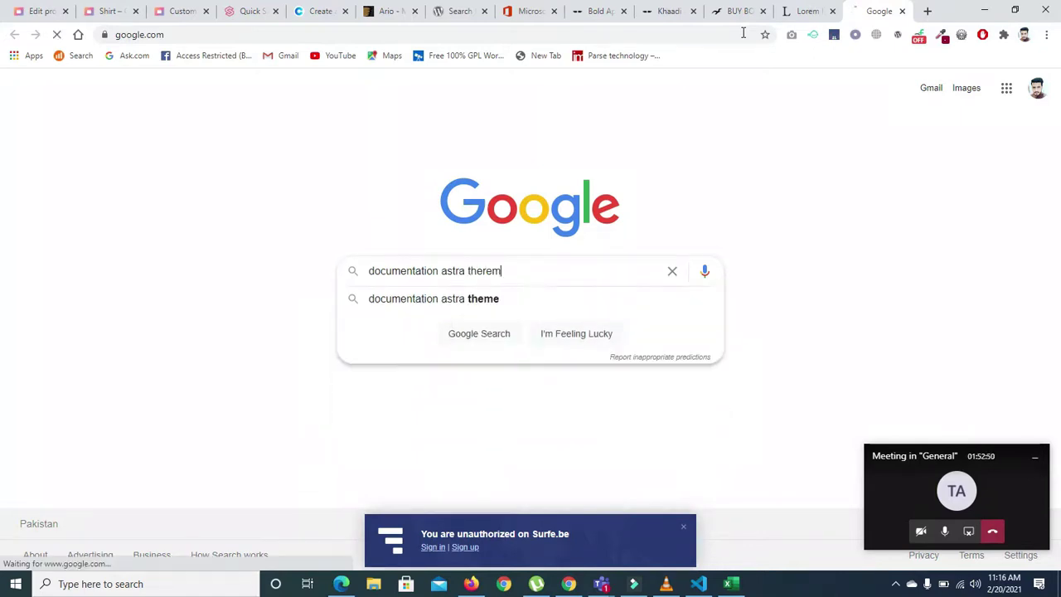
{"action": "key", "text": "Return"}
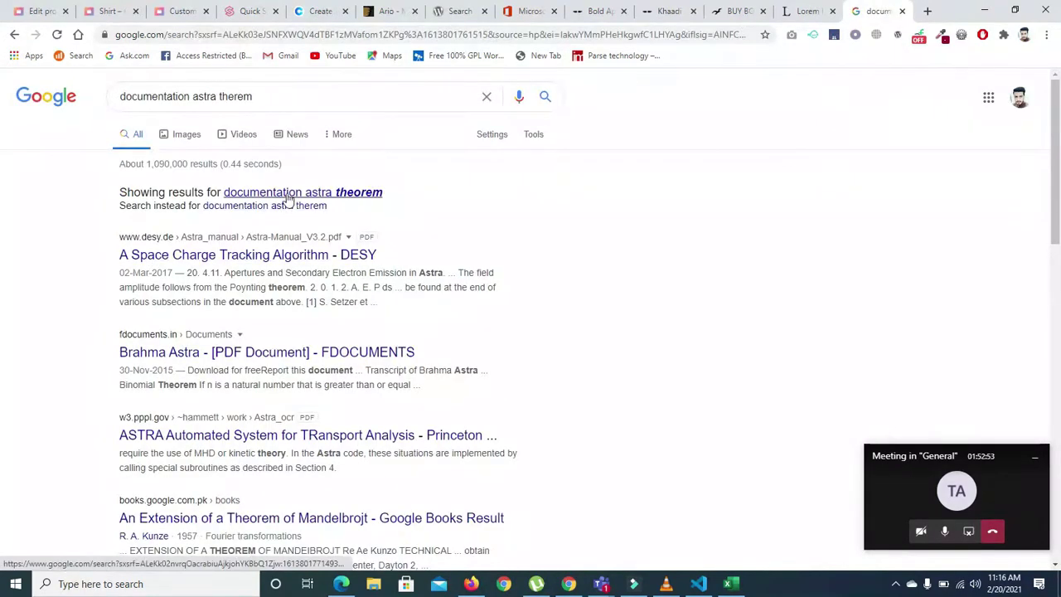
{"action": "left_click", "coordinate": [268, 93]}
{"action": "key", "text": "BackSpace"}
{"action": "key", "text": "BackSpace"}
{"action": "key", "text": "BackSpace"}
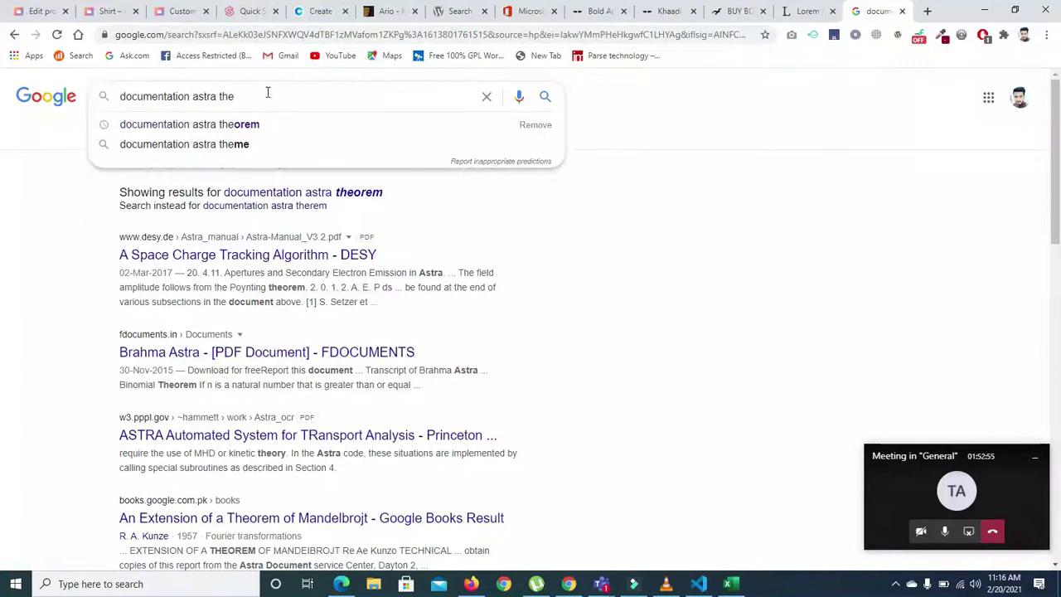
{"action": "key", "text": "Return"}
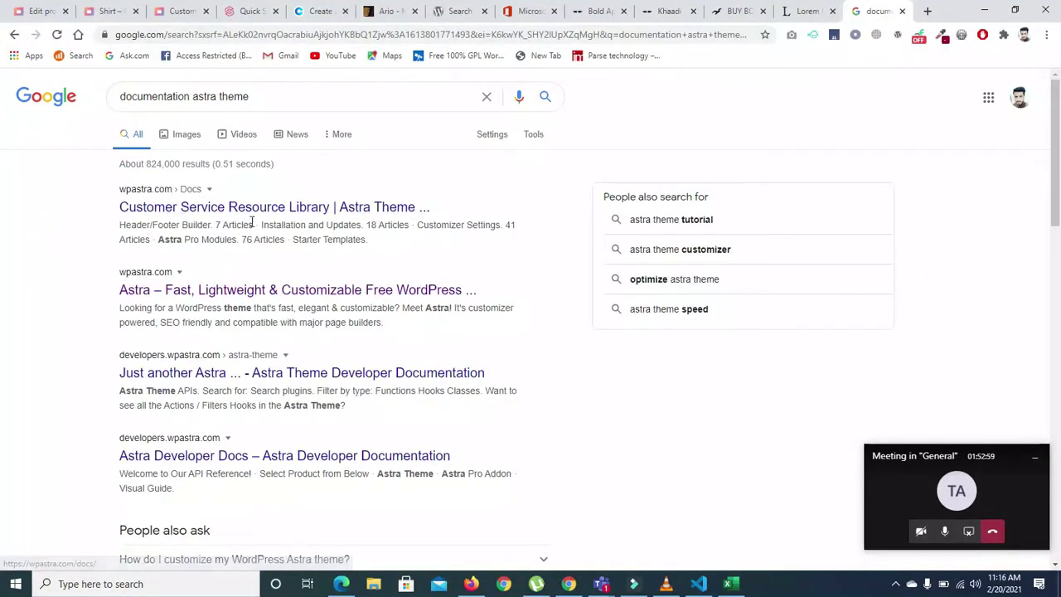
- Browse the Astra Developer Docs result and its Astra Theme API reference
{"action": "left_click", "coordinate": [272, 456]}
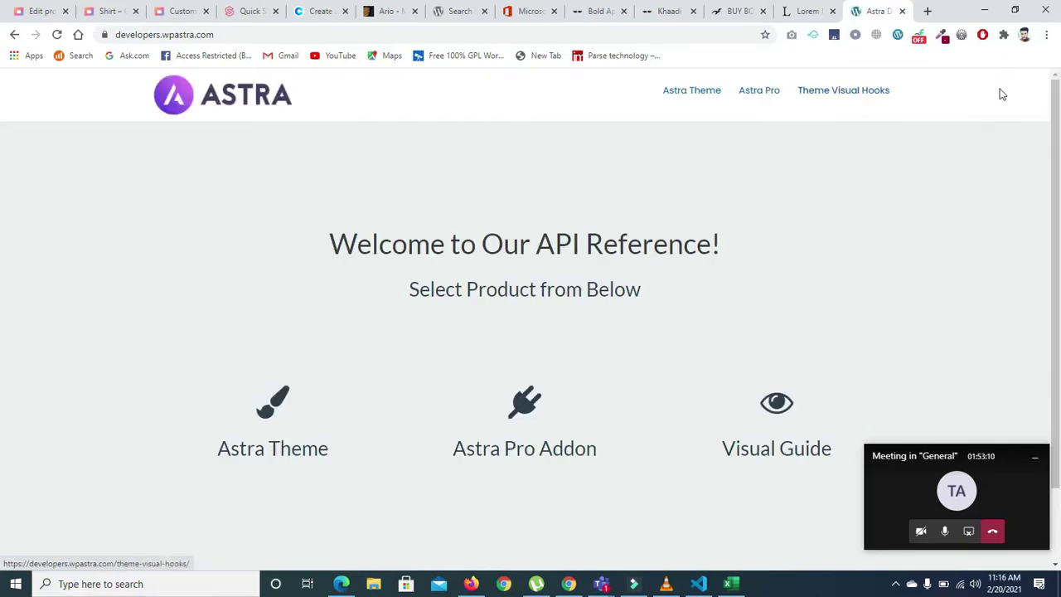
{"action": "scroll", "coordinate": [531, 332], "scroll_direction": "down", "scroll_amount": 2}
{"action": "scroll", "coordinate": [724, 291], "scroll_direction": "up", "scroll_amount": 2}
{"action": "left_click", "coordinate": [695, 95]}
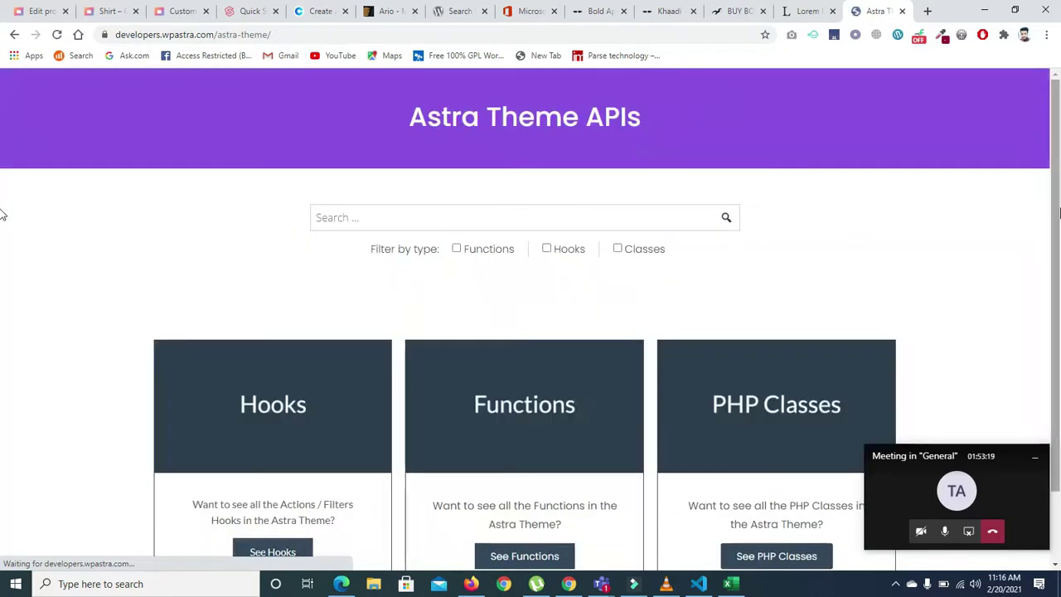
{"action": "scroll", "coordinate": [3, 331], "scroll_direction": "down", "scroll_amount": 1}
{"action": "left_click", "coordinate": [335, 134]}
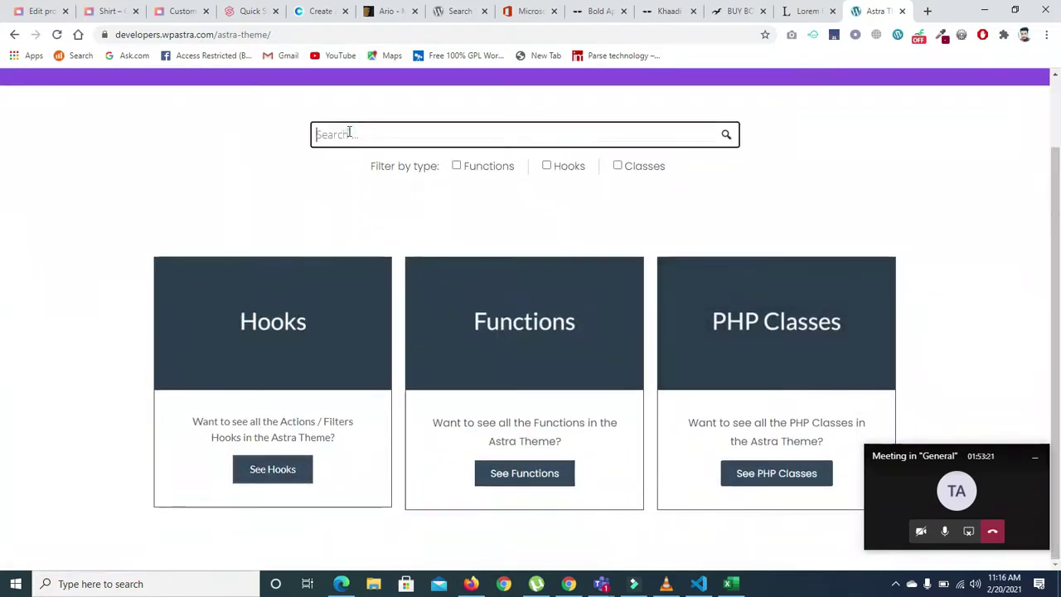
{"action": "left_click", "coordinate": [15, 37]}
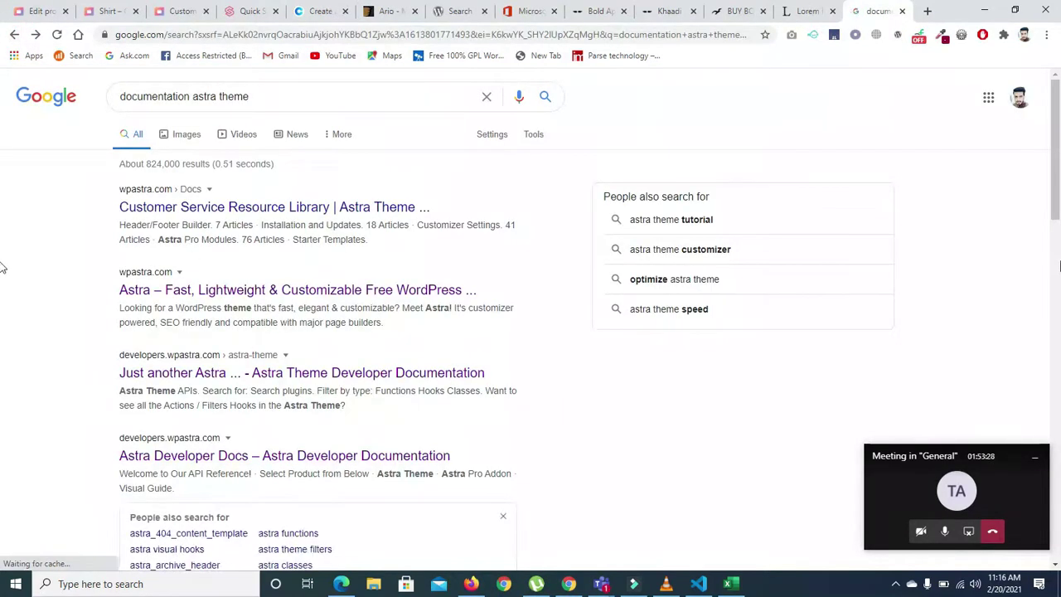
- Look over the wpallclub Astra Pro documentation result, then return to the results
{"action": "scroll", "coordinate": [2, 267], "scroll_direction": "down", "scroll_amount": 5}
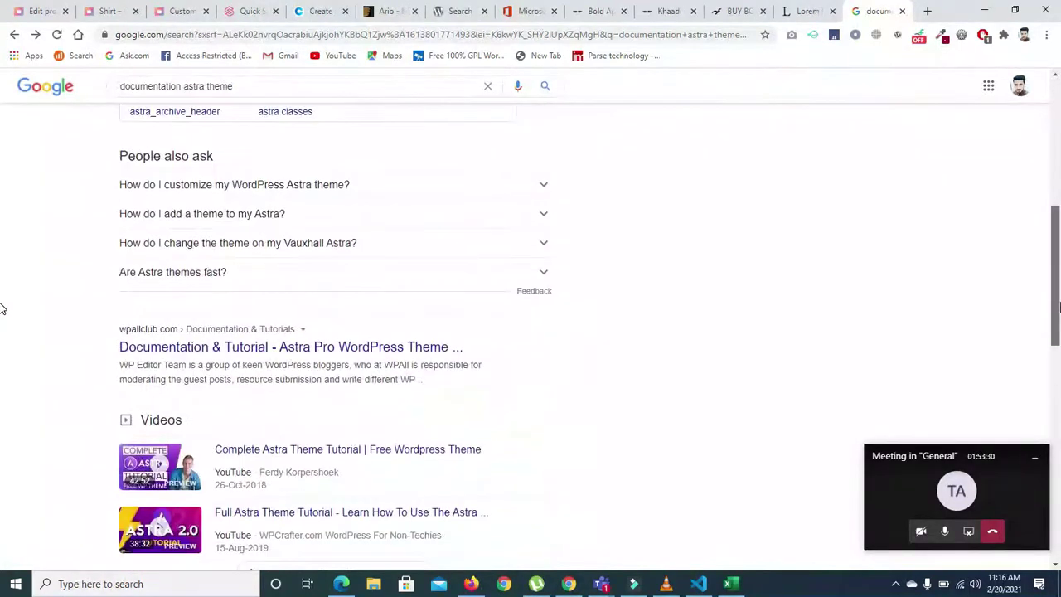
{"action": "left_click", "coordinate": [290, 348]}
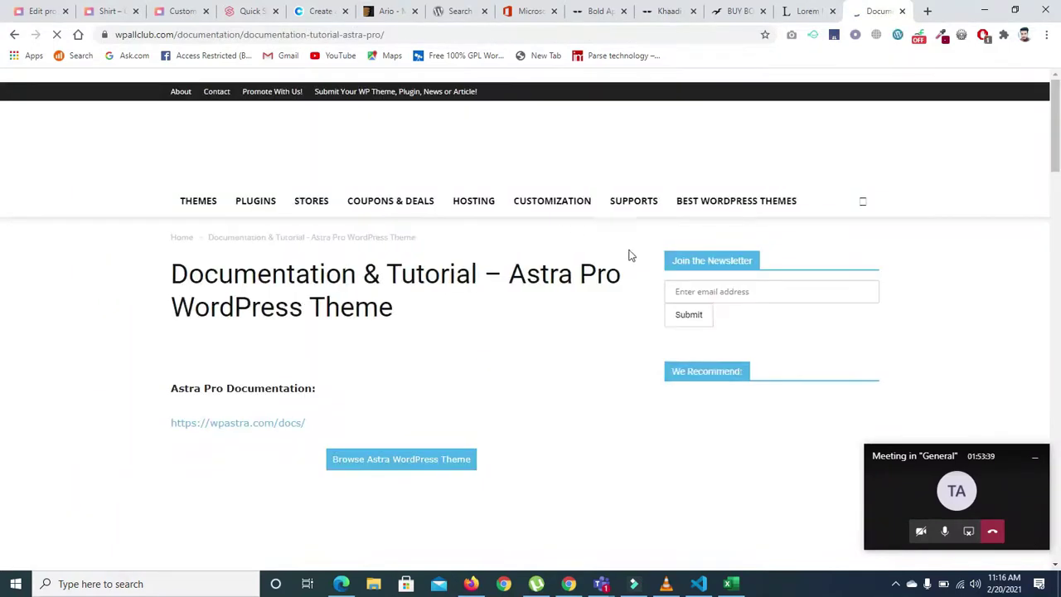
{"action": "left_click_drag", "start_coordinate": [1057, 130], "coordinate": [1056, 292]}
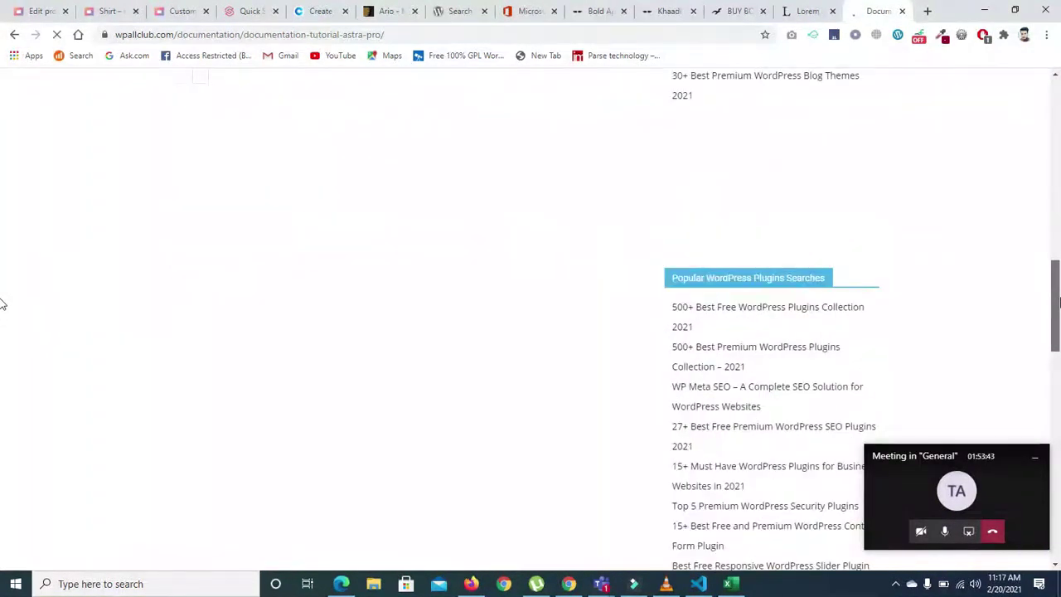
{"action": "scroll", "coordinate": [4, 286], "scroll_direction": "up", "scroll_amount": 10}
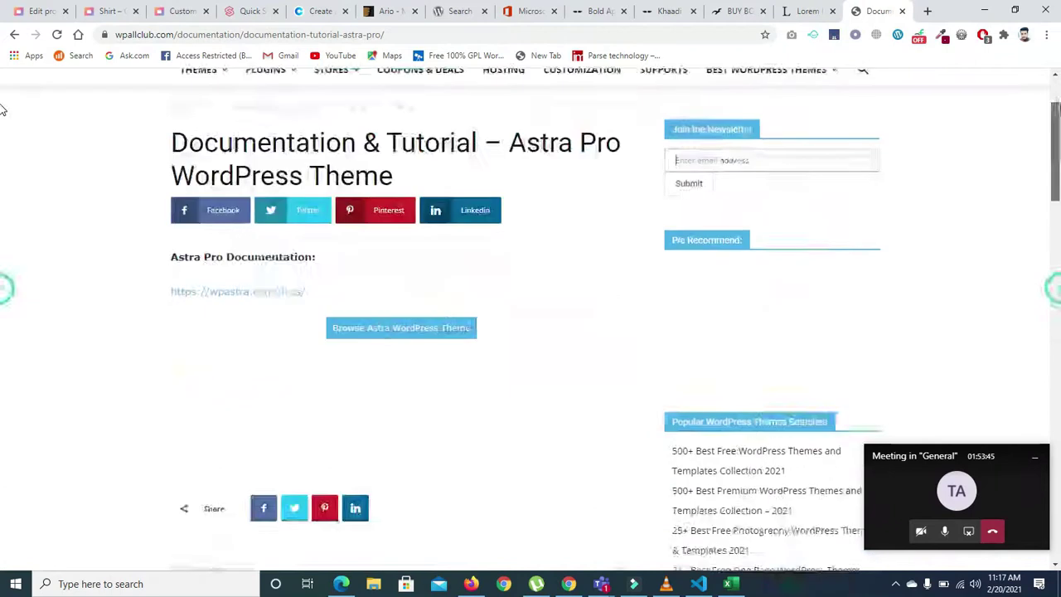
{"action": "key", "text": "alt+Left"}
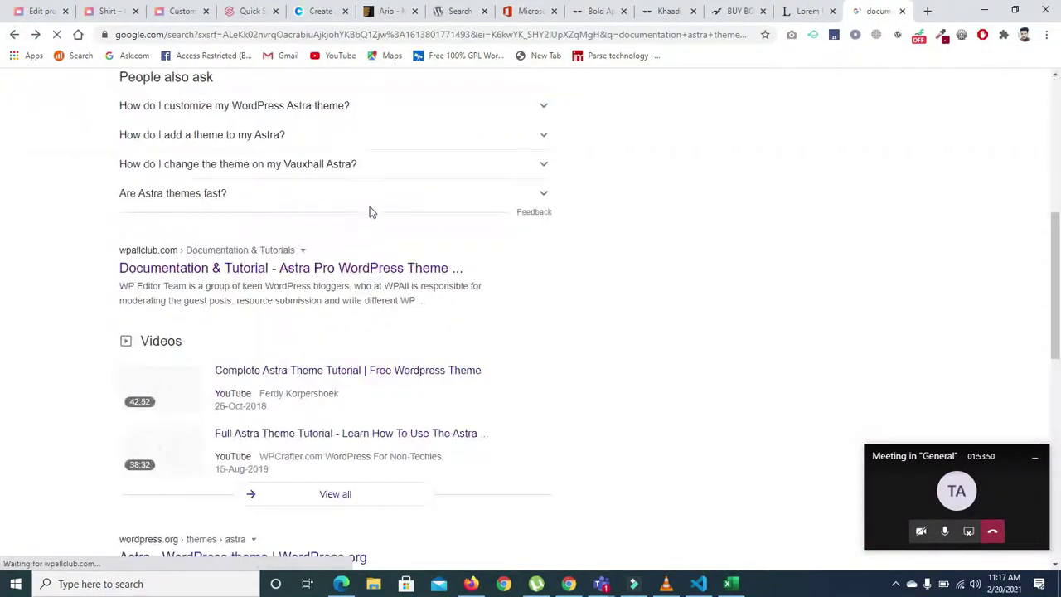
{"action": "scroll", "coordinate": [4, 243], "scroll_direction": "up", "scroll_amount": 5}
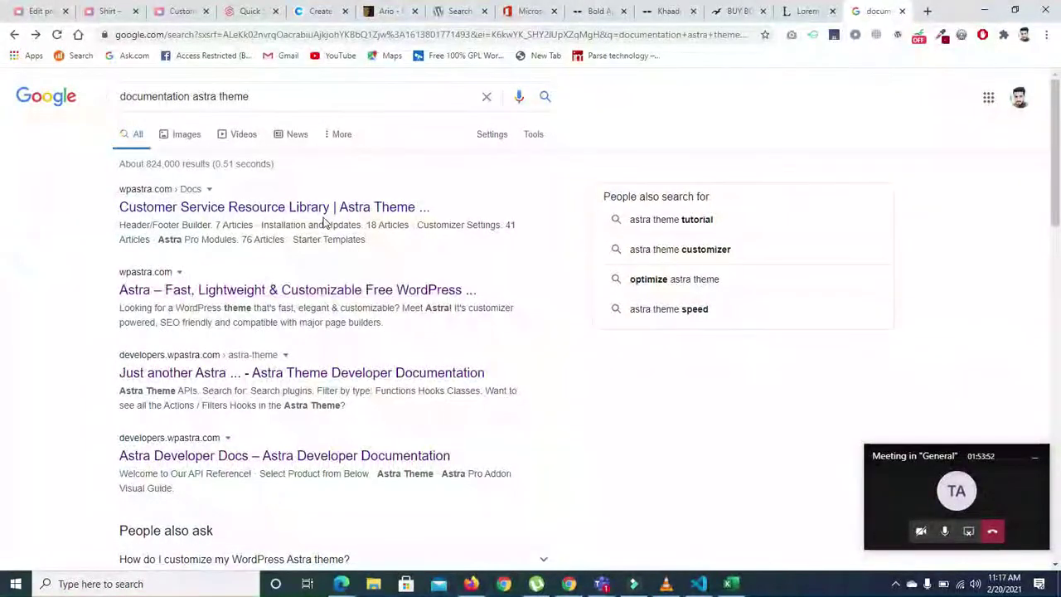
- Open the Astra homepage and Astra docs library results in new background tabs
{"action": "right_click", "coordinate": [241, 294]}
{"action": "left_click", "coordinate": [261, 301]}
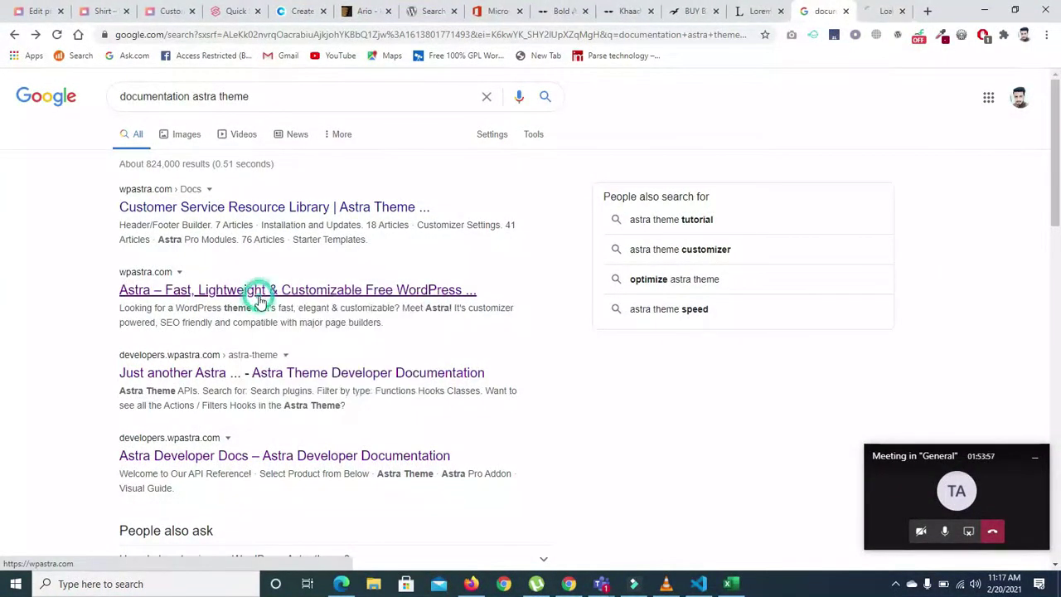
{"action": "right_click", "coordinate": [341, 214]}
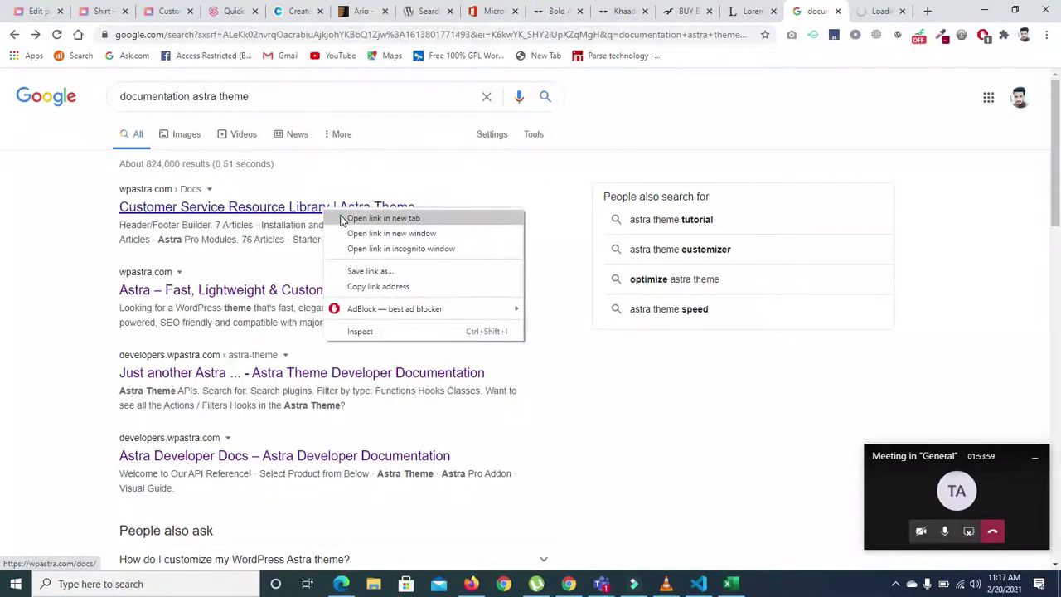
{"action": "left_click", "coordinate": [343, 218]}
- Enter 'woocommerce single product' in the wpastra.com docs library search box
{"action": "left_click", "coordinate": [811, 12]}
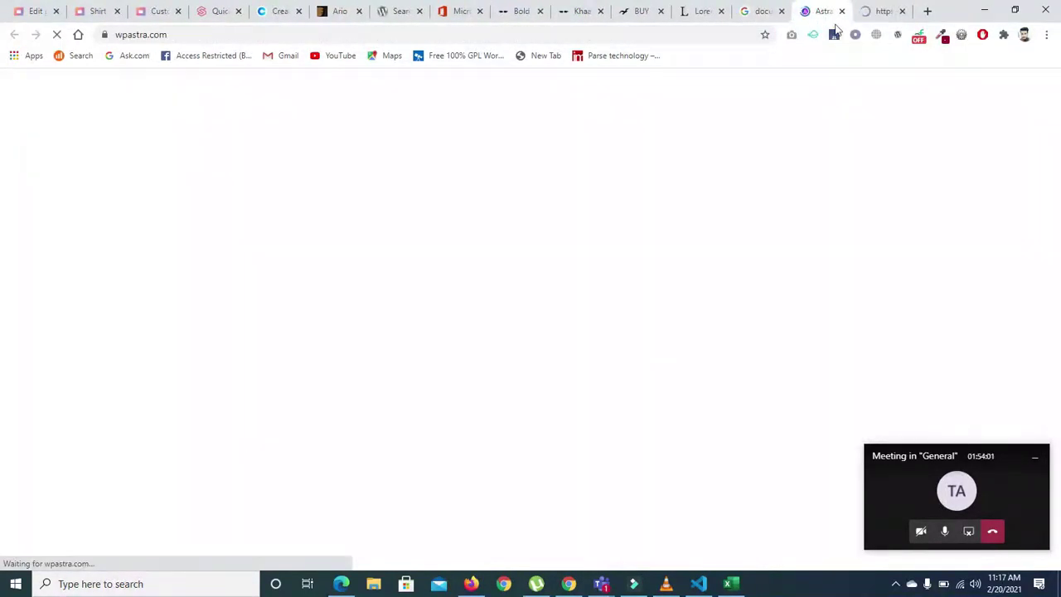
{"action": "left_click", "coordinate": [863, 10]}
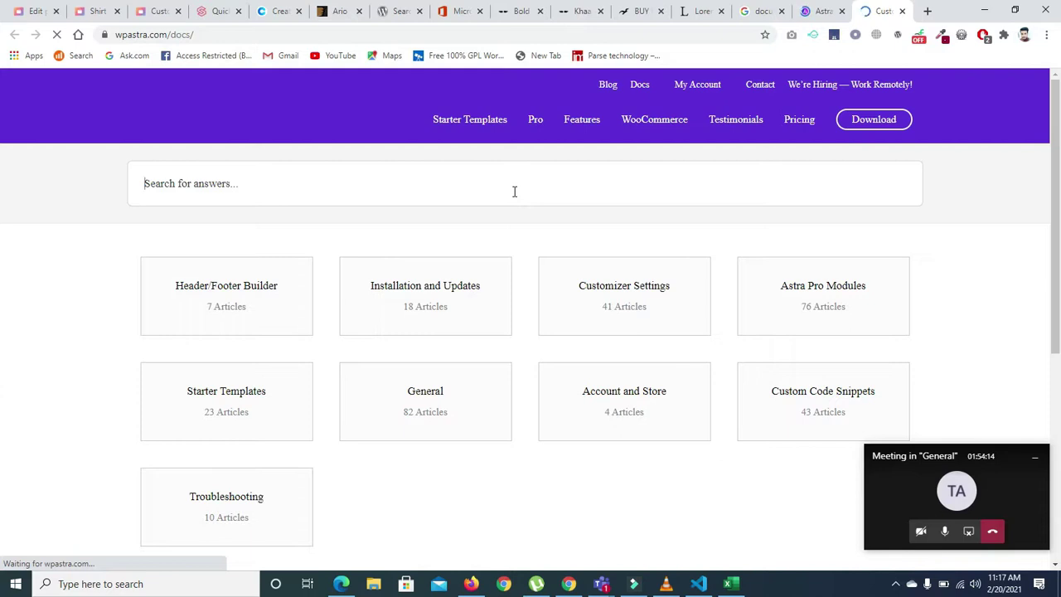
{"action": "type", "text": "woocommerce single product"}
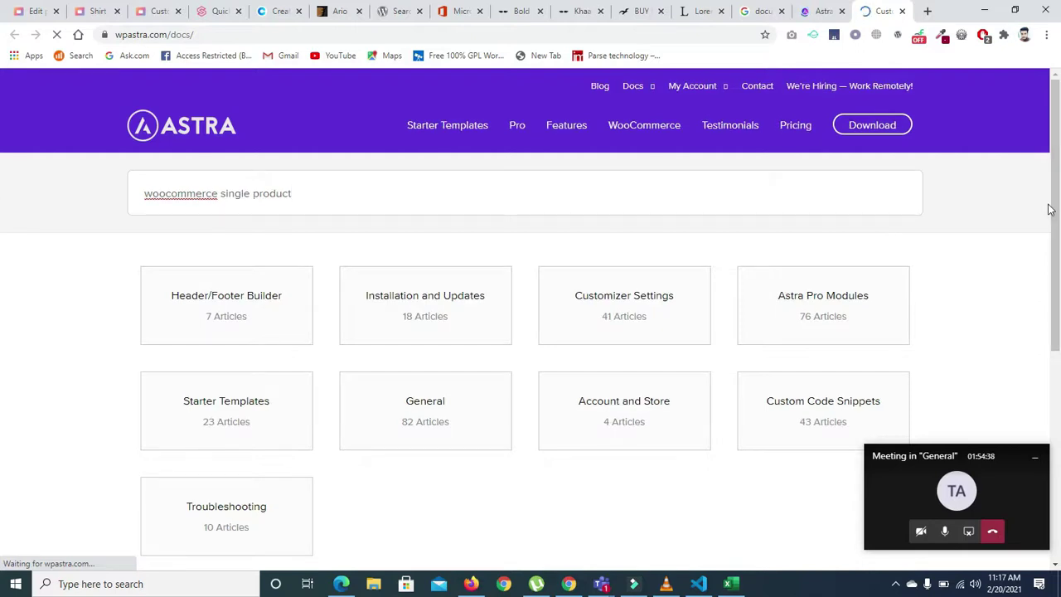
{"action": "key", "text": "ctrl+shift+Tab"}
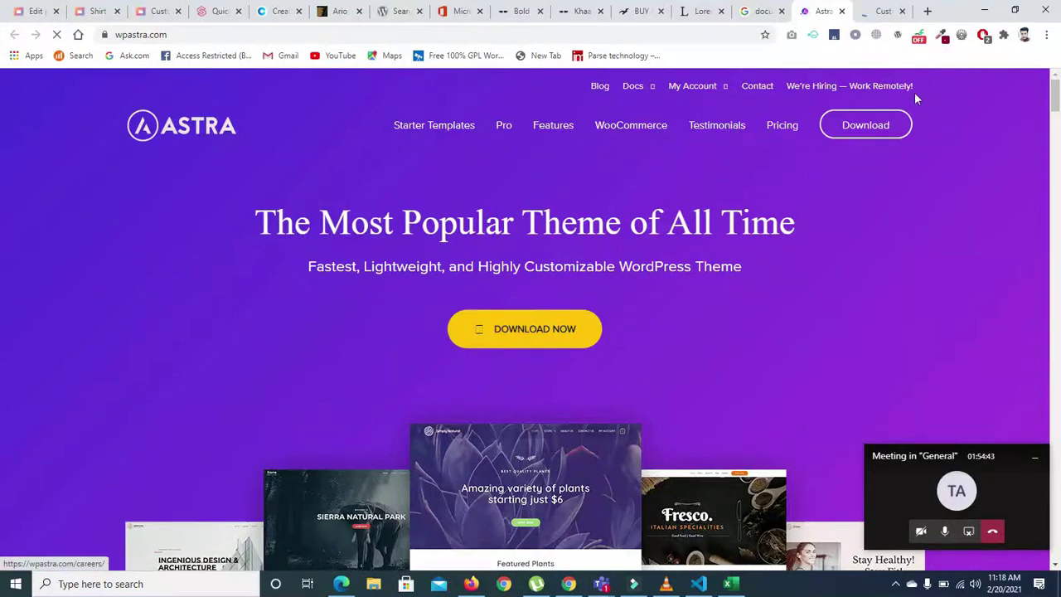
{"action": "scroll", "coordinate": [914, 92], "scroll_direction": "down", "scroll_amount": 20}
{"action": "scroll", "coordinate": [896, 66], "scroll_direction": "up", "scroll_amount": 20}
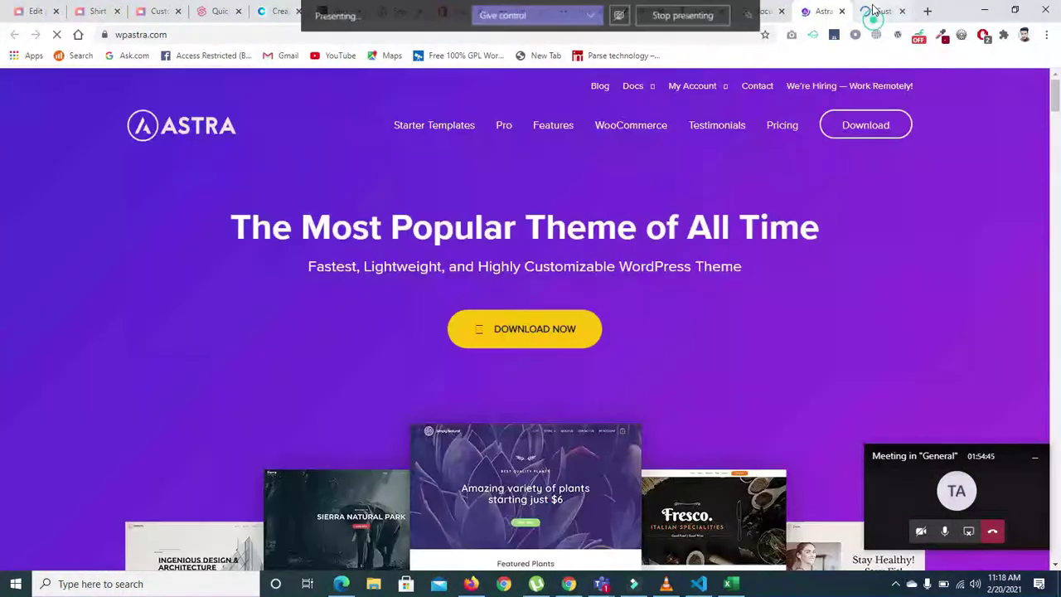
{"action": "left_click", "coordinate": [873, 10]}
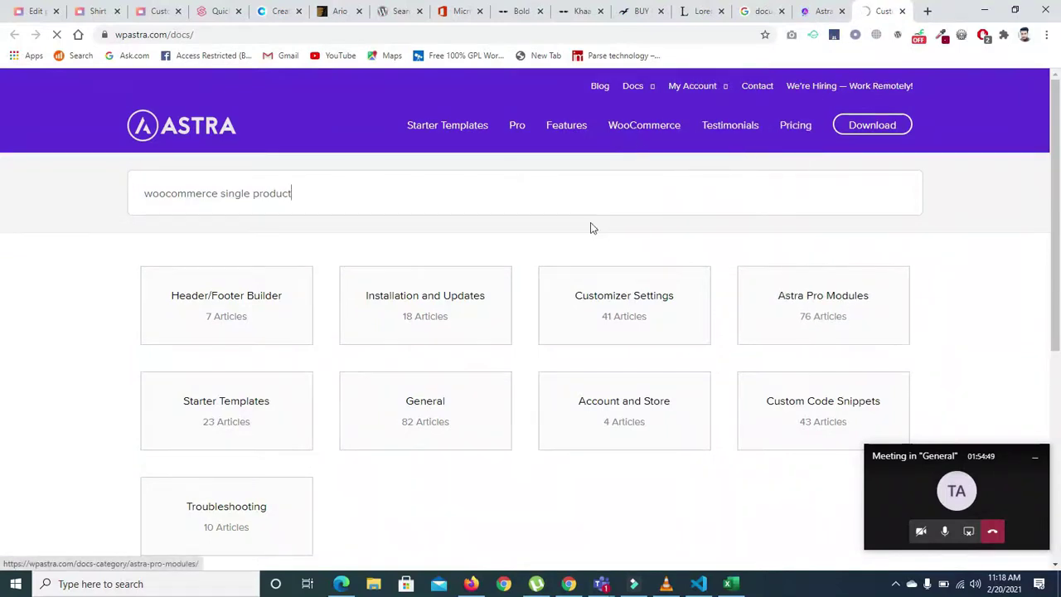
{"action": "left_click", "coordinate": [478, 189]}
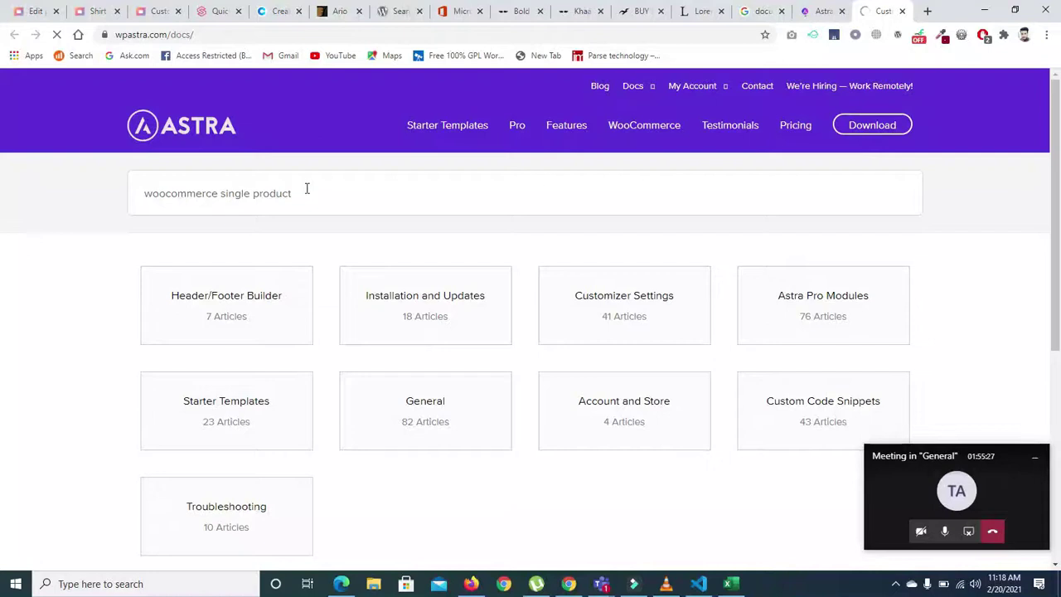
- Append 'full width' to the Astra docs search and select the phrase 'woocommerce single product full width'
{"action": "type", "text": "full width"}
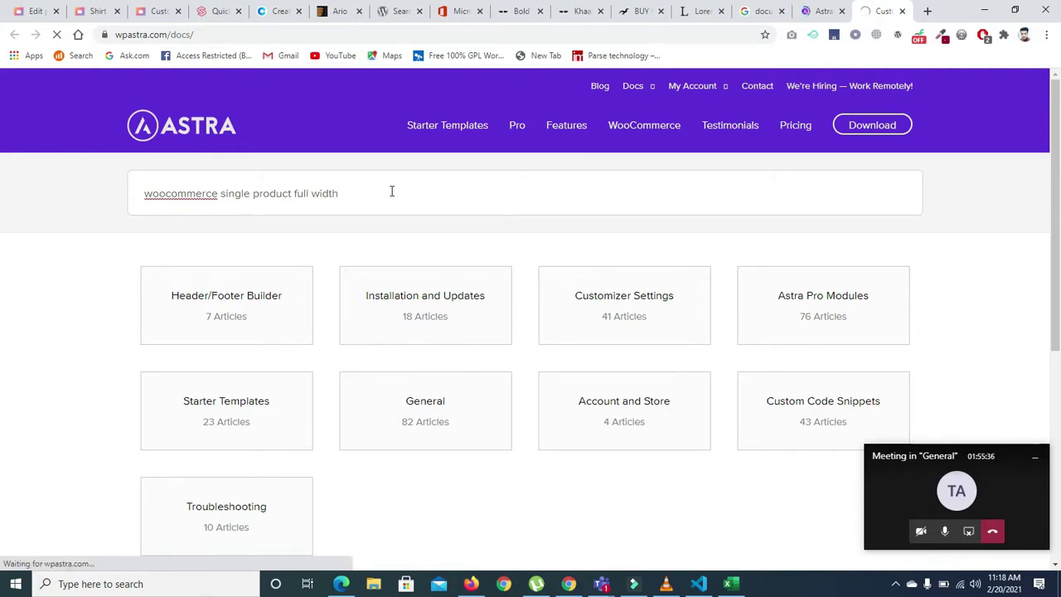
{"action": "left_click_drag", "start_coordinate": [492, 199], "coordinate": [129, 223]}
{"action": "key", "text": "ctrl+c"}
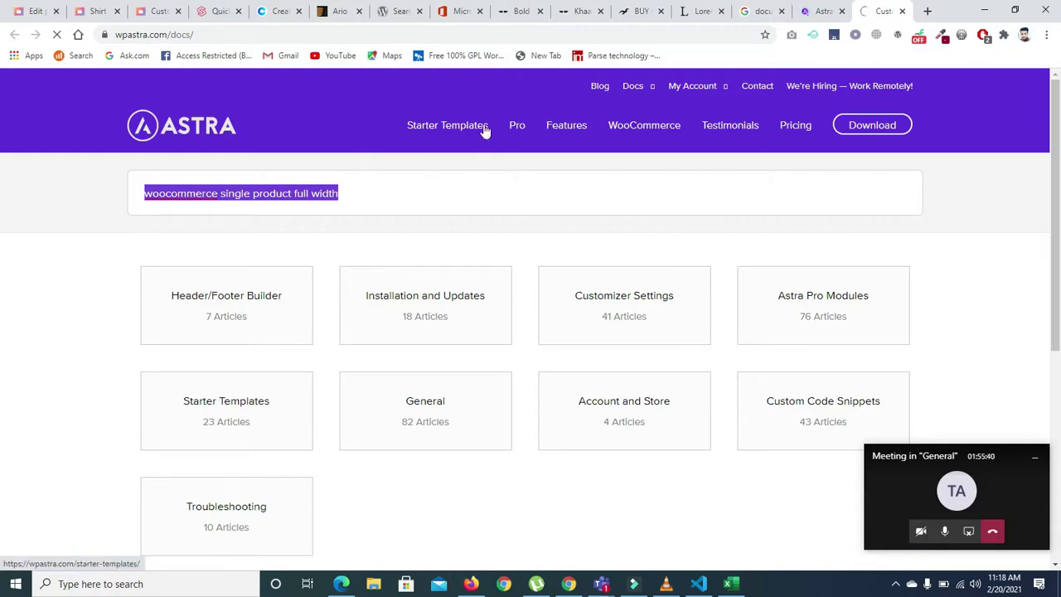
- Search Google for 'woocommerce single product full width astra theme'
{"action": "left_click", "coordinate": [744, 12]}
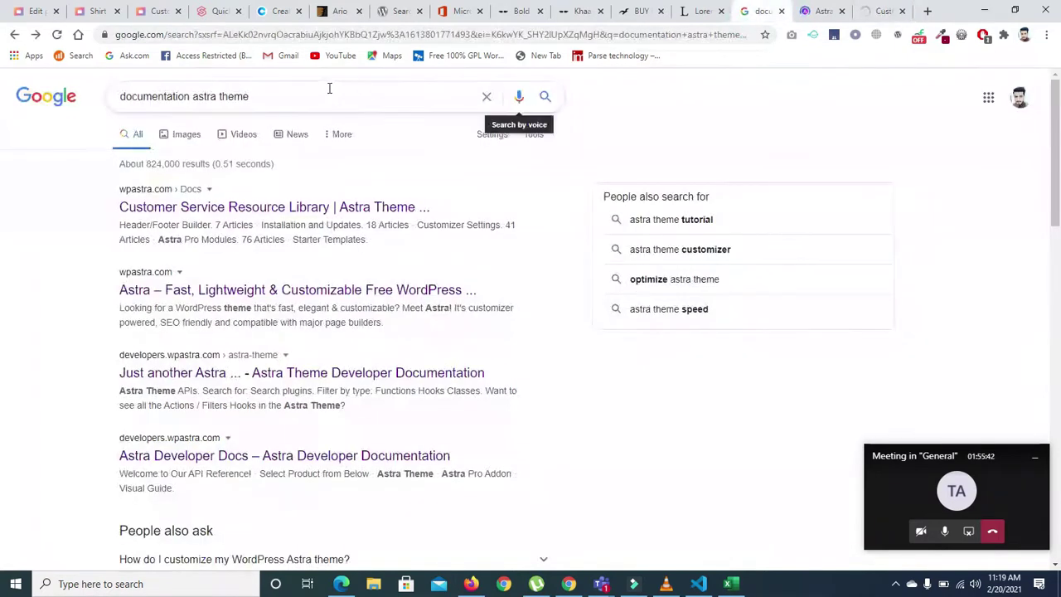
{"action": "triple_click", "coordinate": [325, 91]}
{"action": "key", "text": "ctrl+v"}
{"action": "key", "text": "Return"}
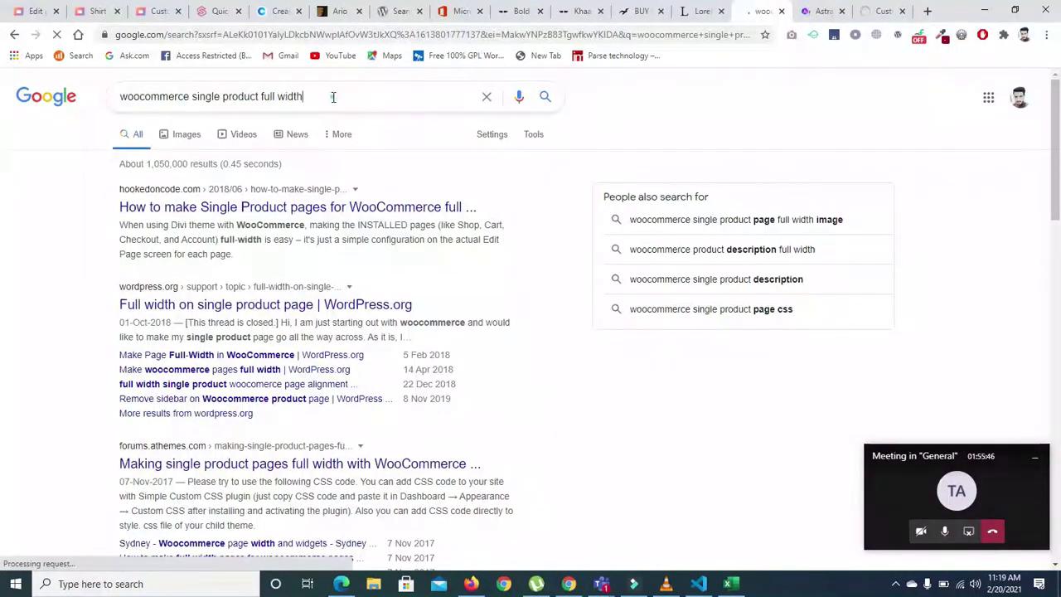
{"action": "left_click", "coordinate": [332, 96]}
{"action": "type", "text": "asr"}
{"action": "key", "text": "BackSpace"}
{"action": "type", "text": "tra th"}
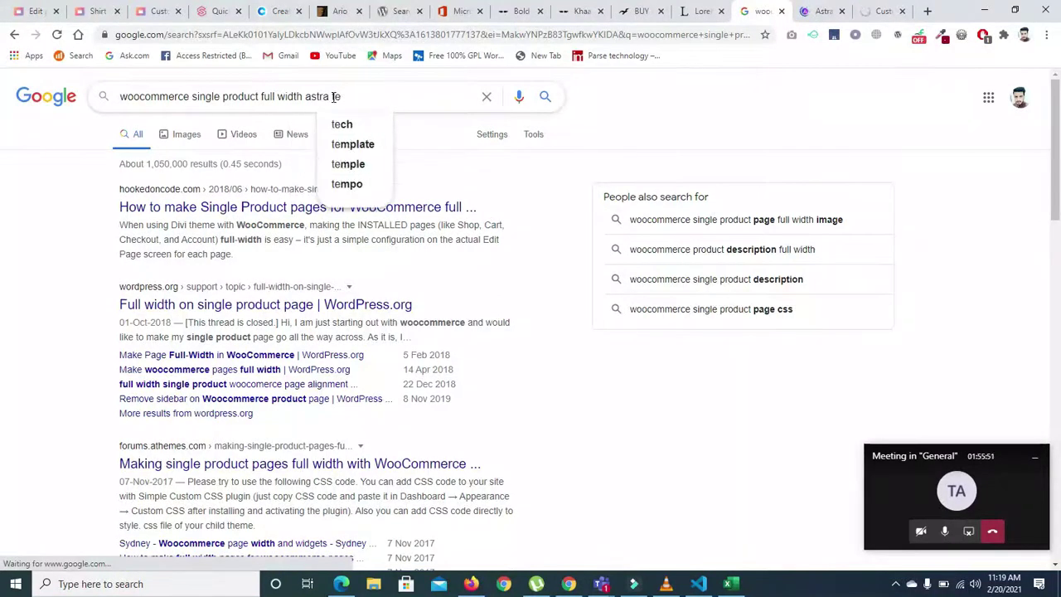
{"action": "type", "text": "eme"}
{"action": "key", "text": "Return"}
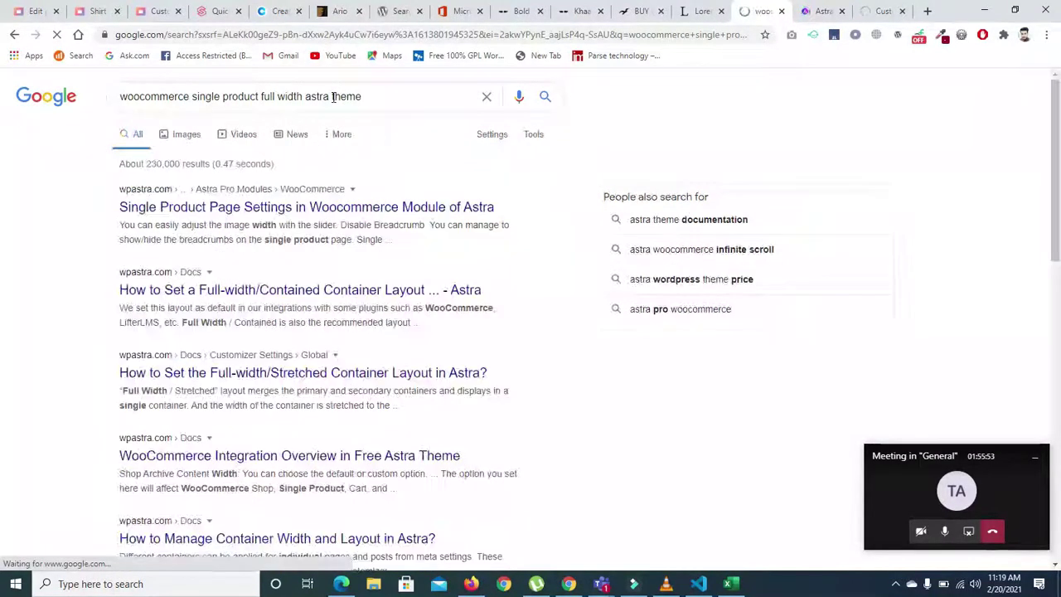
- Open the top two Astra documentation results in new tabs
{"action": "right_click", "coordinate": [268, 200]}
{"action": "left_click", "coordinate": [298, 209]}
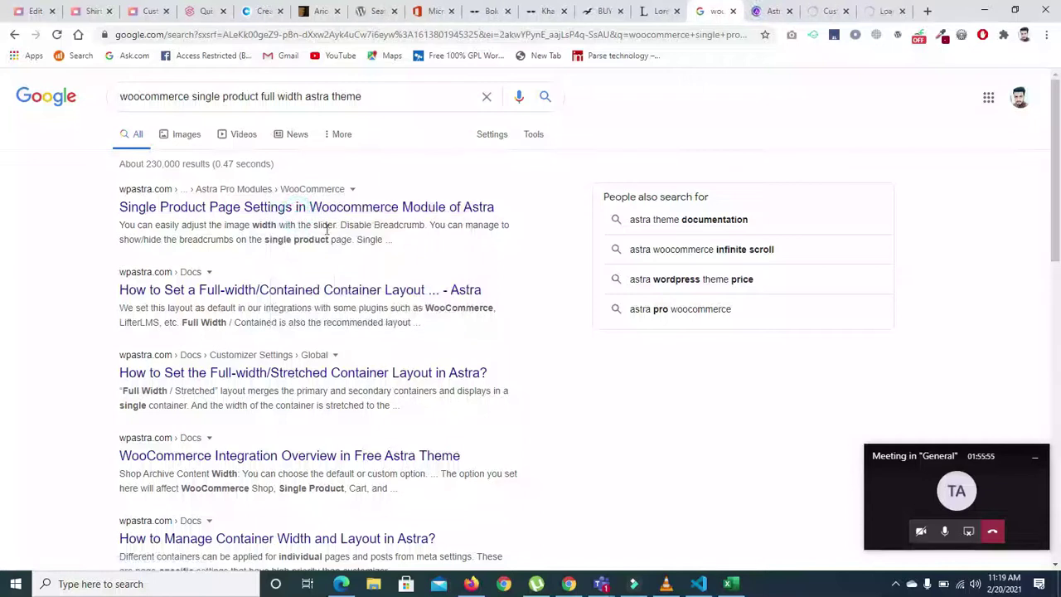
{"action": "right_click", "coordinate": [245, 294]}
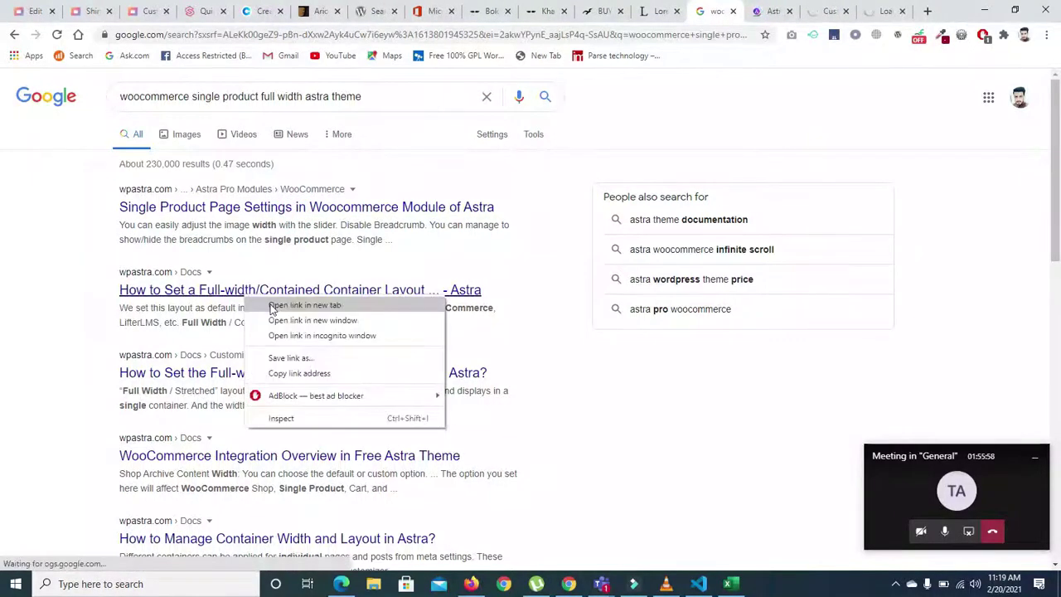
{"action": "left_click", "coordinate": [276, 304]}
- Close the stray Astra homepage tabs
{"action": "left_click", "coordinate": [718, 12]}
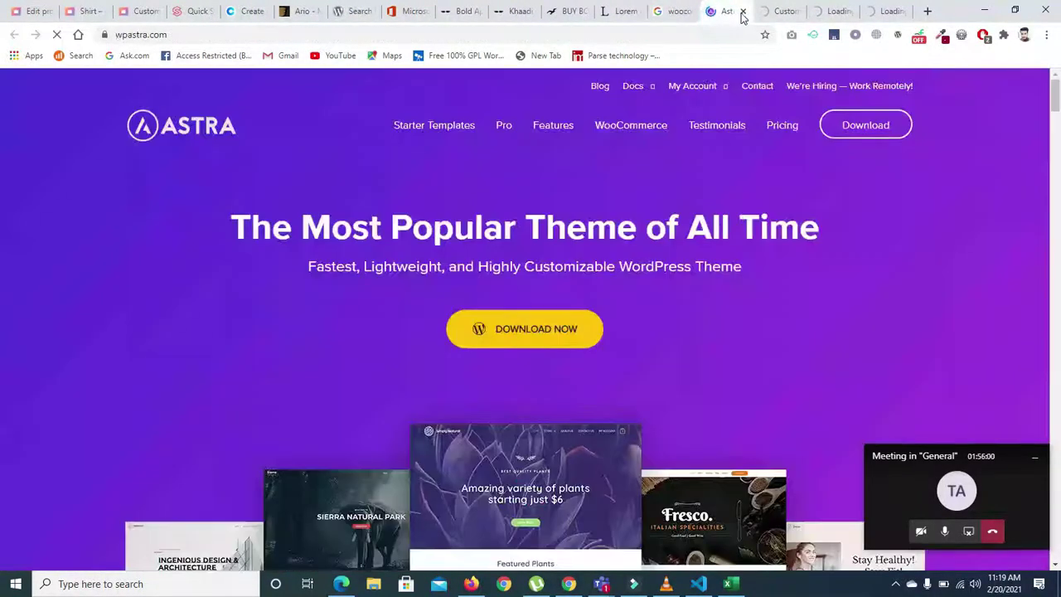
{"action": "left_click", "coordinate": [744, 12]}
{"action": "left_click", "coordinate": [743, 11]}
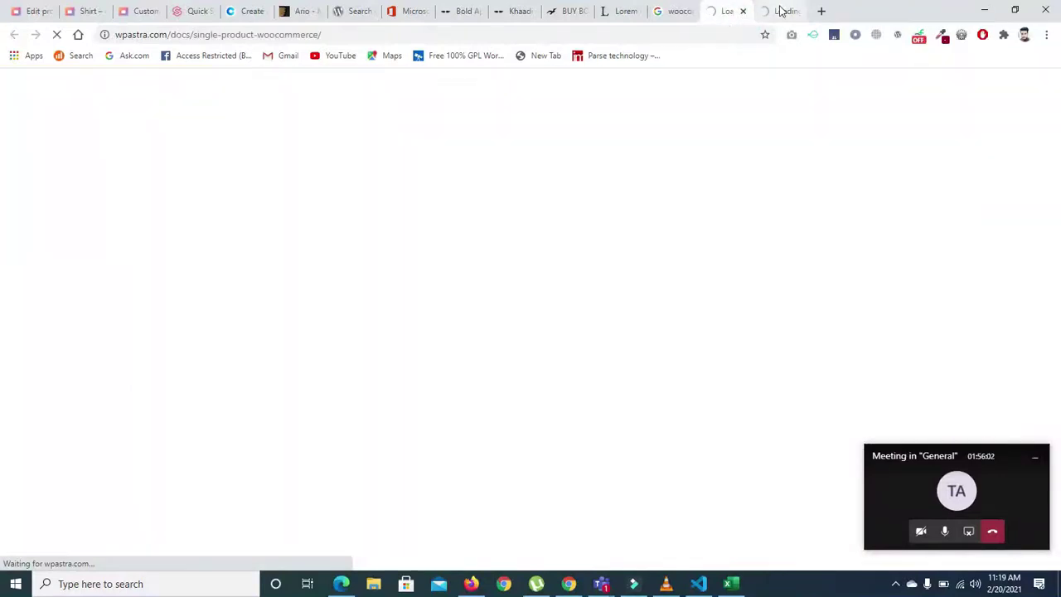
- Read through the Single Product WooCommerce docs article
{"action": "left_click", "coordinate": [781, 11]}
{"action": "left_click", "coordinate": [729, 10]}
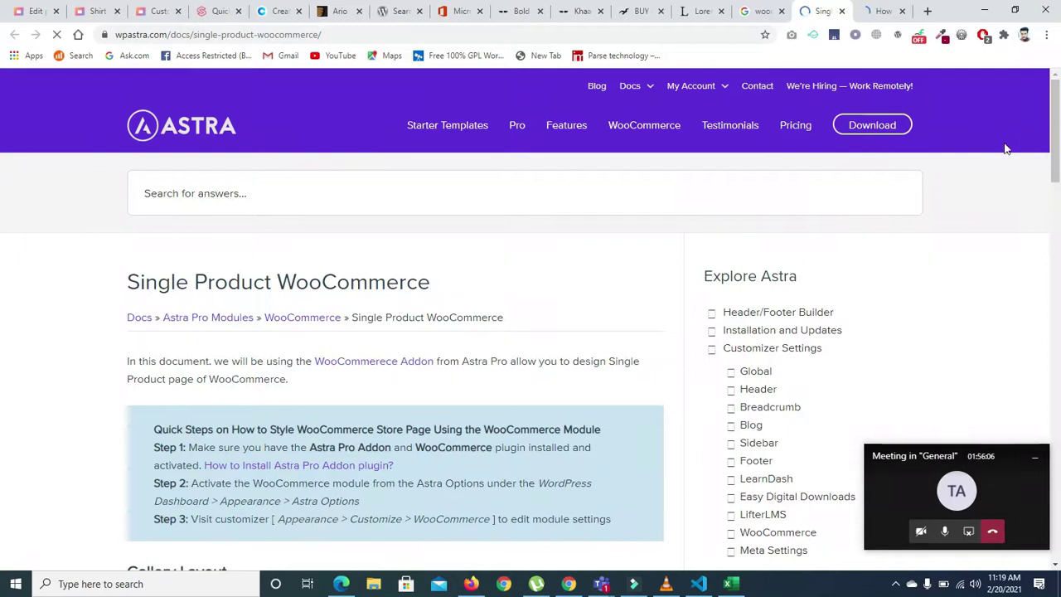
{"action": "scroll", "coordinate": [3, 216], "scroll_direction": "down", "scroll_amount": 5}
{"action": "scroll", "coordinate": [2, 230], "scroll_direction": "down", "scroll_amount": 6}
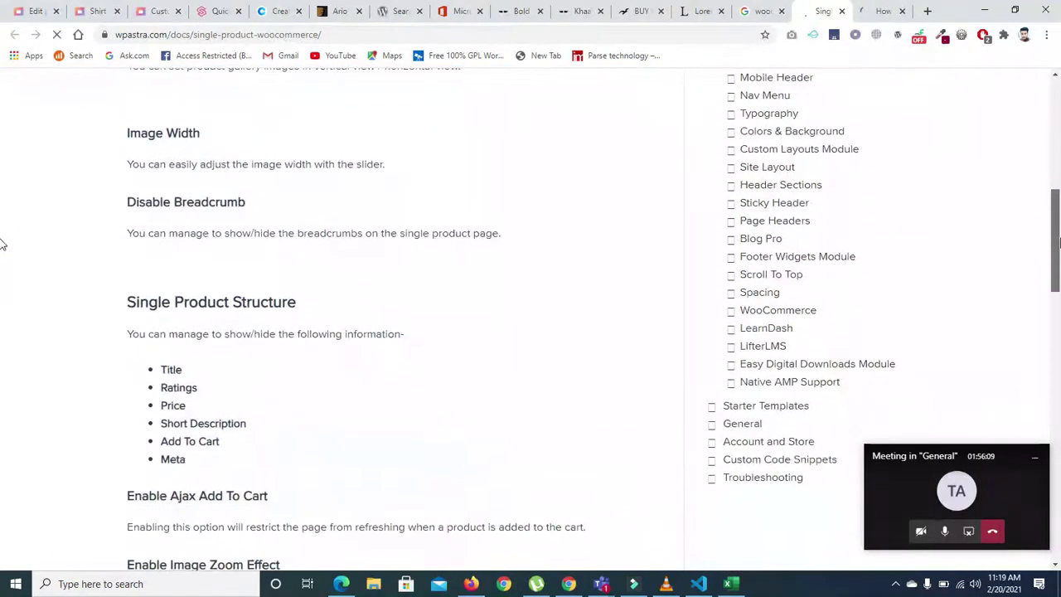
{"action": "scroll", "coordinate": [2, 331], "scroll_direction": "down", "scroll_amount": 4}
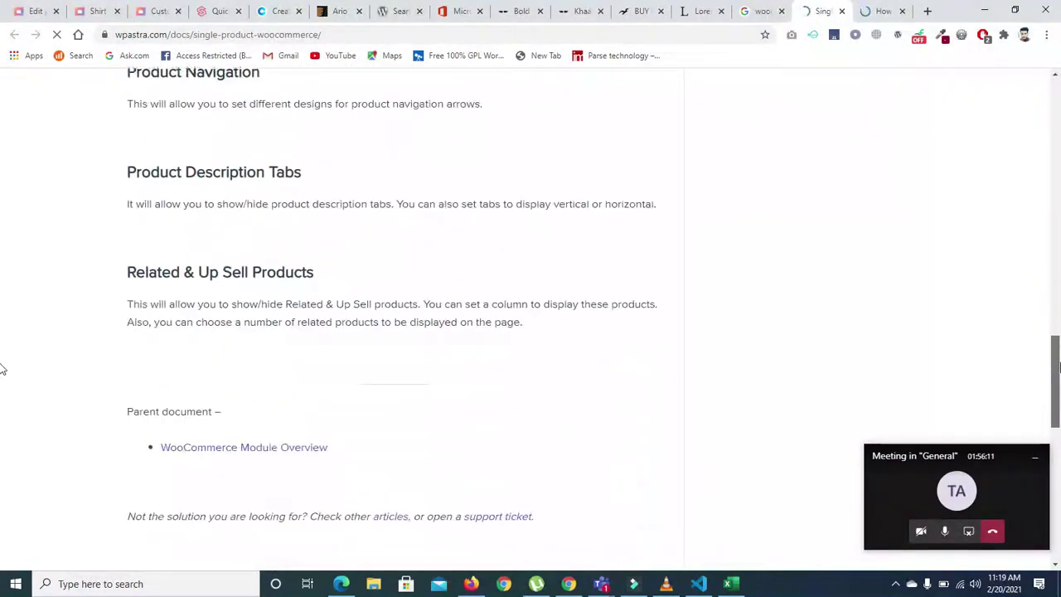
{"action": "scroll", "coordinate": [2, 367], "scroll_direction": "up", "scroll_amount": 9}
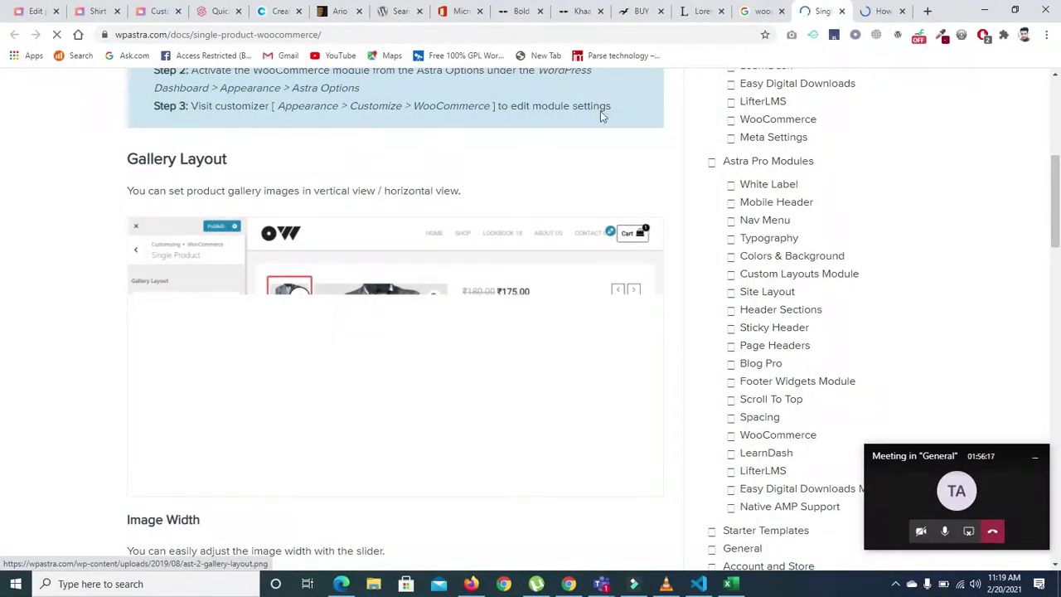
- Glance at the container layout article, then return to the WordPress Edit Product page
{"action": "left_click", "coordinate": [879, 11]}
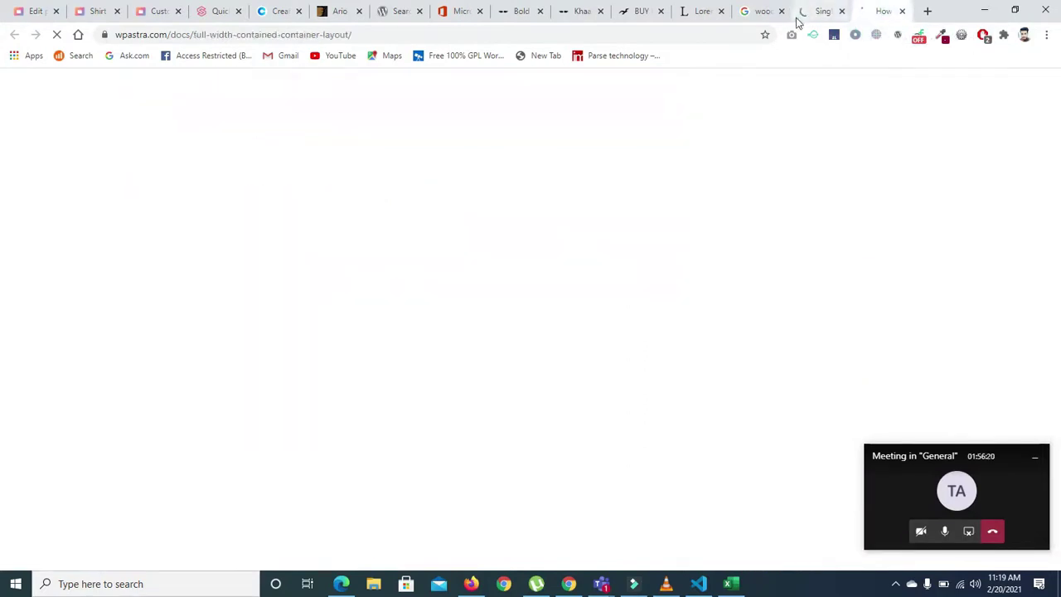
{"action": "left_click", "coordinate": [799, 20]}
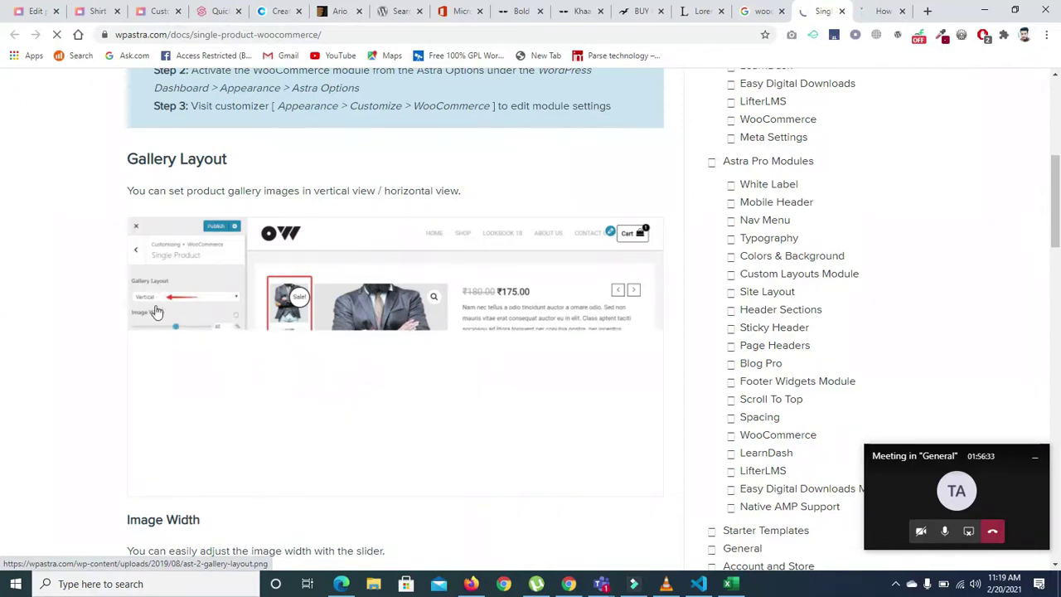
{"action": "left_click", "coordinate": [33, 11]}
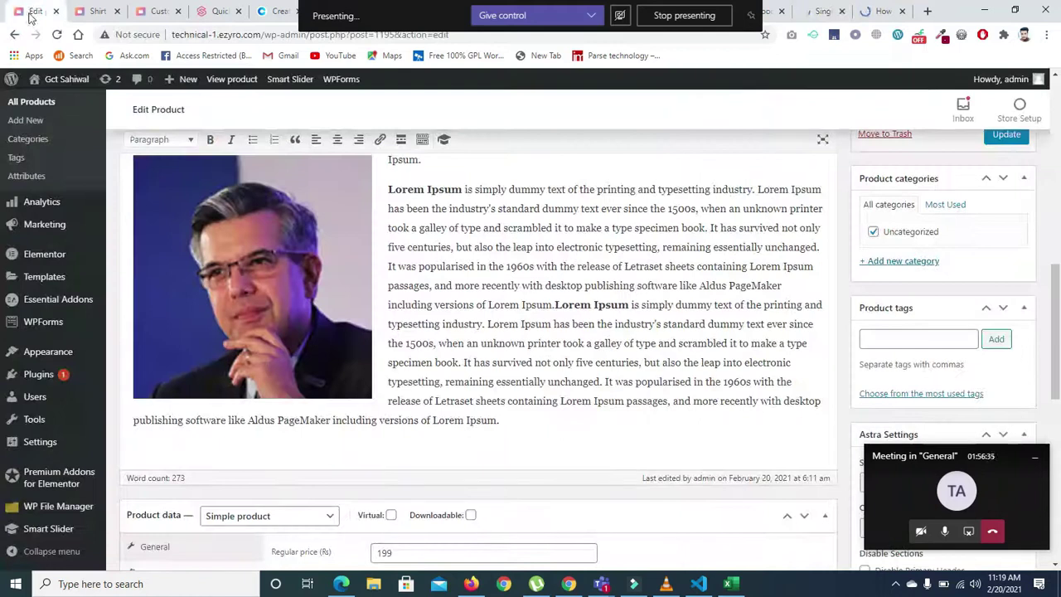
- Open the WooCommerce > Single Product section in the WordPress customizer
{"action": "left_click", "coordinate": [88, 12]}
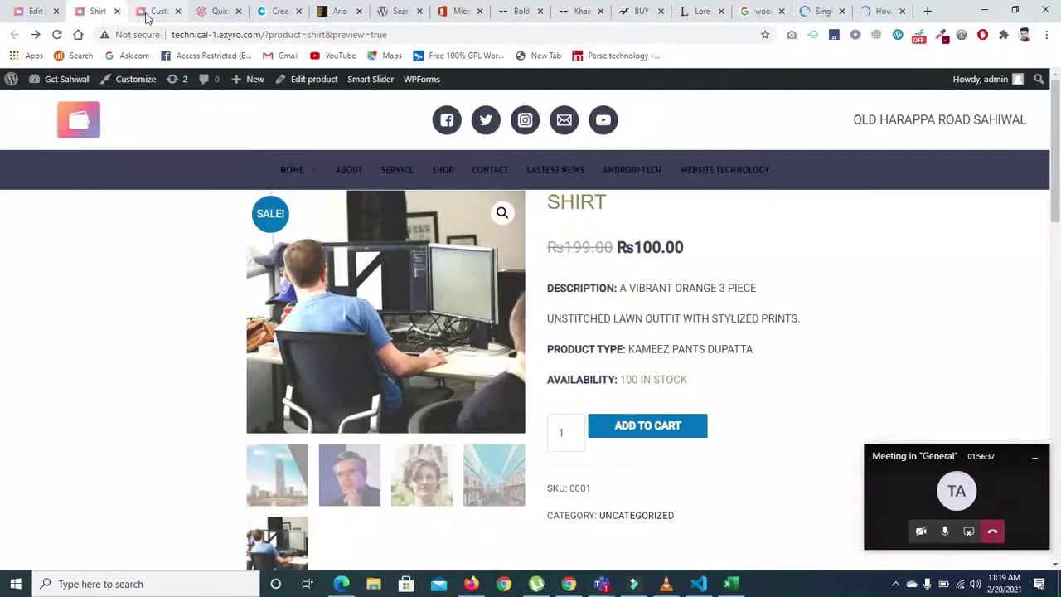
{"action": "left_click", "coordinate": [146, 17]}
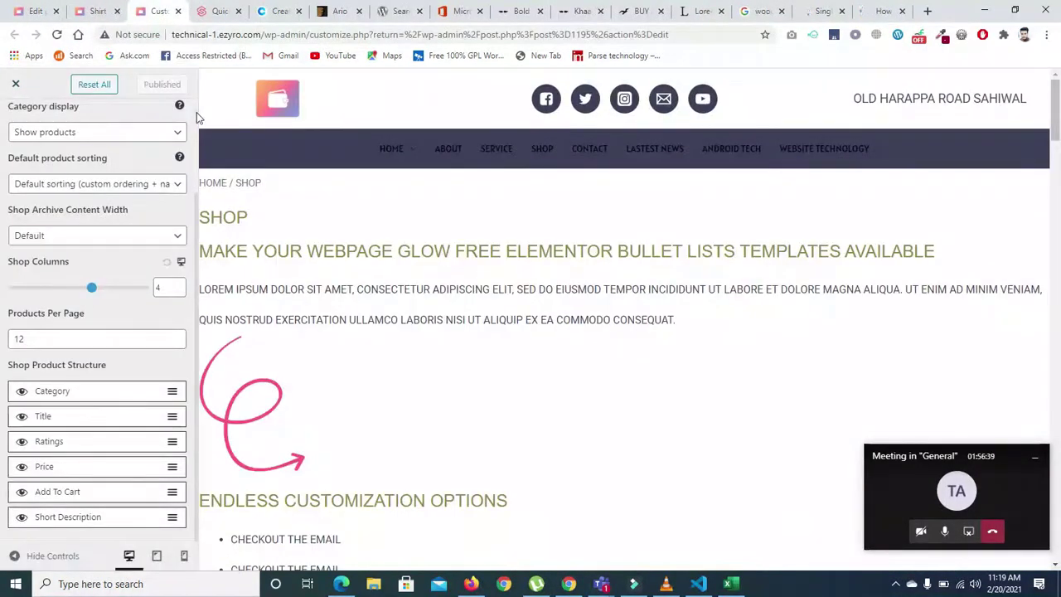
{"action": "scroll", "coordinate": [196, 112], "scroll_direction": "up", "scroll_amount": 2}
{"action": "left_click", "coordinate": [24, 131]}
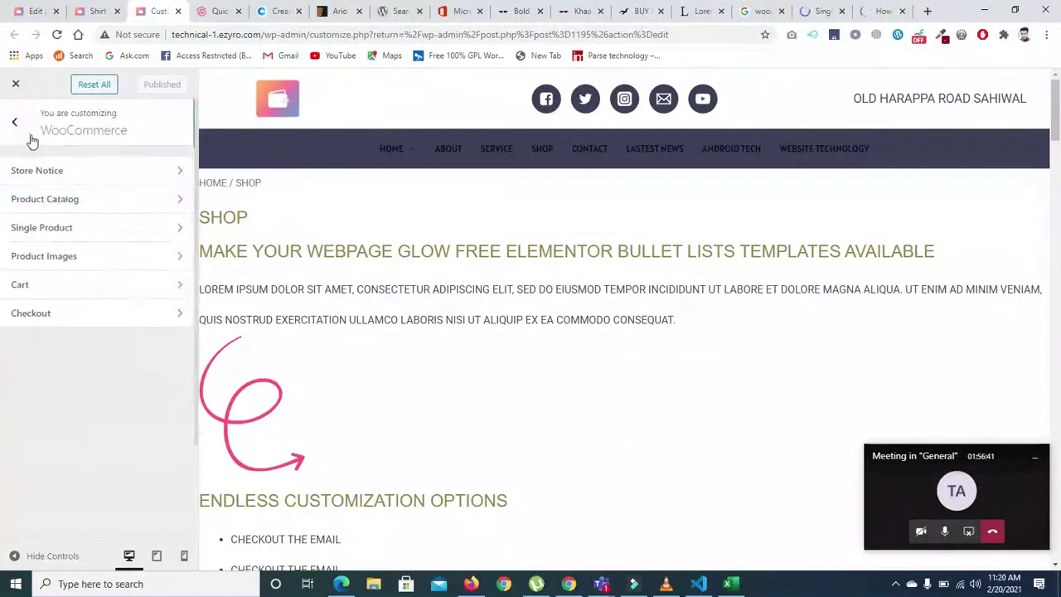
{"action": "left_click", "coordinate": [70, 227]}
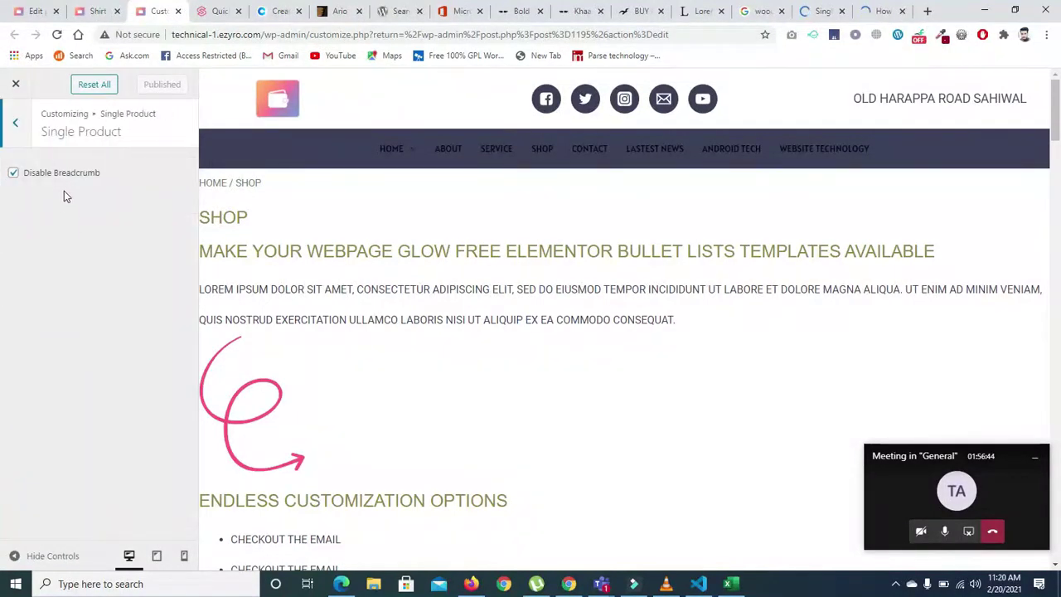
- Compare against the Single Product and Full Width / Contained layout docs articles
{"action": "left_click", "coordinate": [821, 12]}
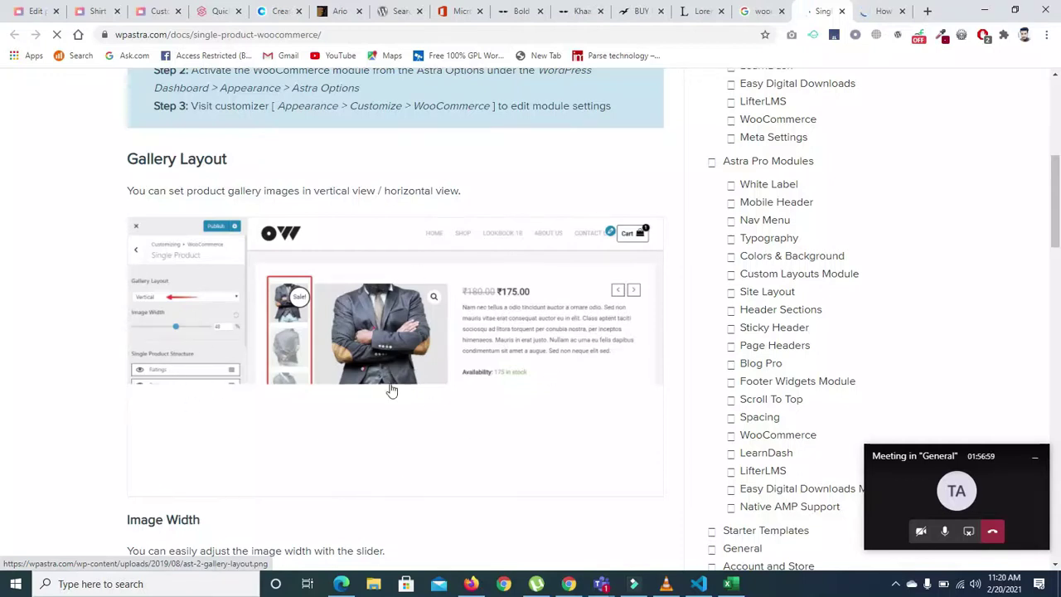
{"action": "left_click", "coordinate": [884, 11]}
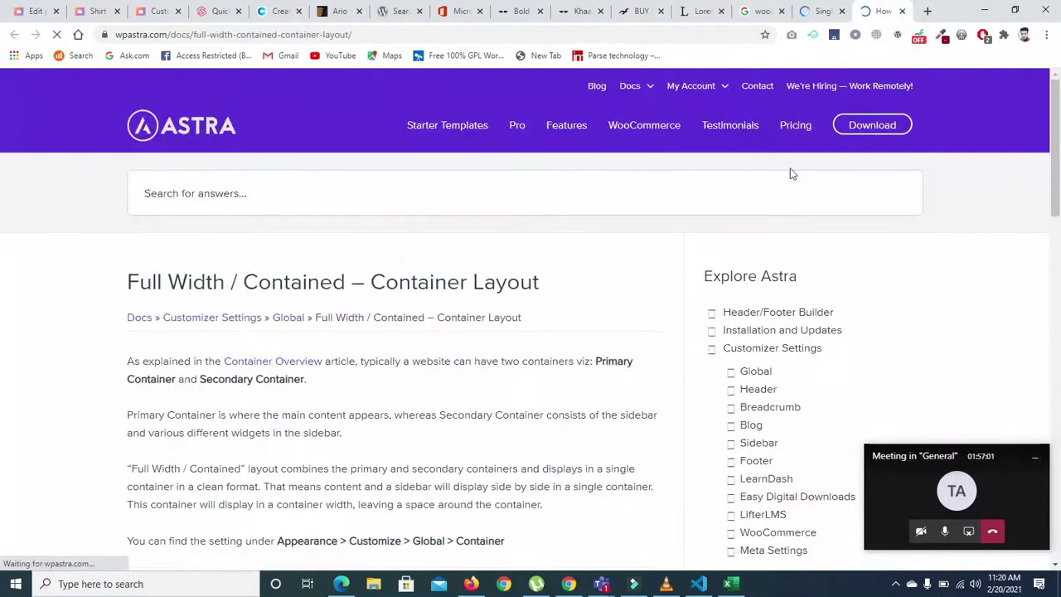
{"action": "left_click", "coordinate": [817, 11]}
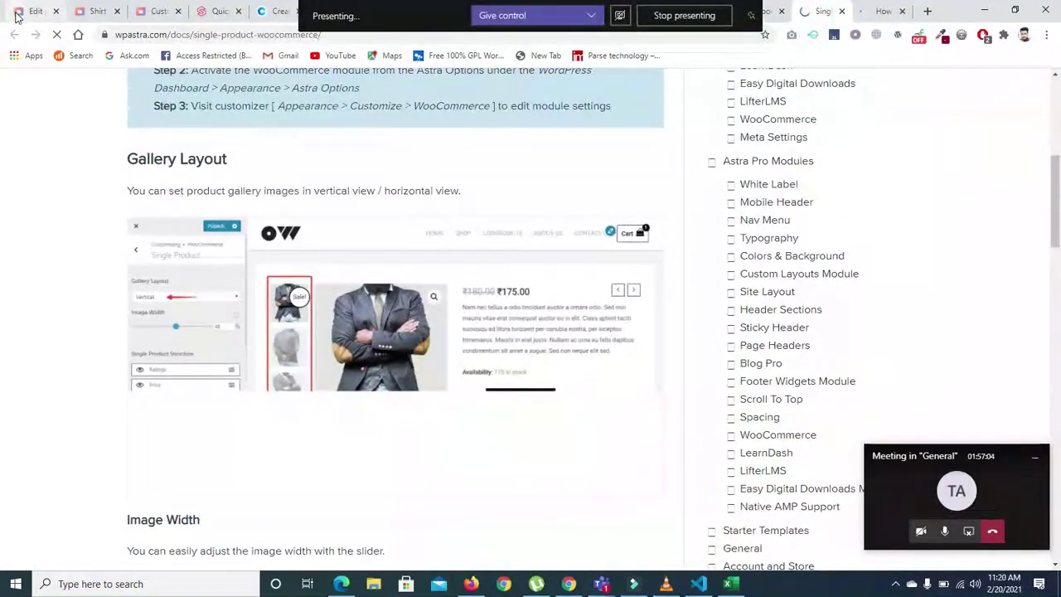
{"action": "left_click", "coordinate": [33, 10]}
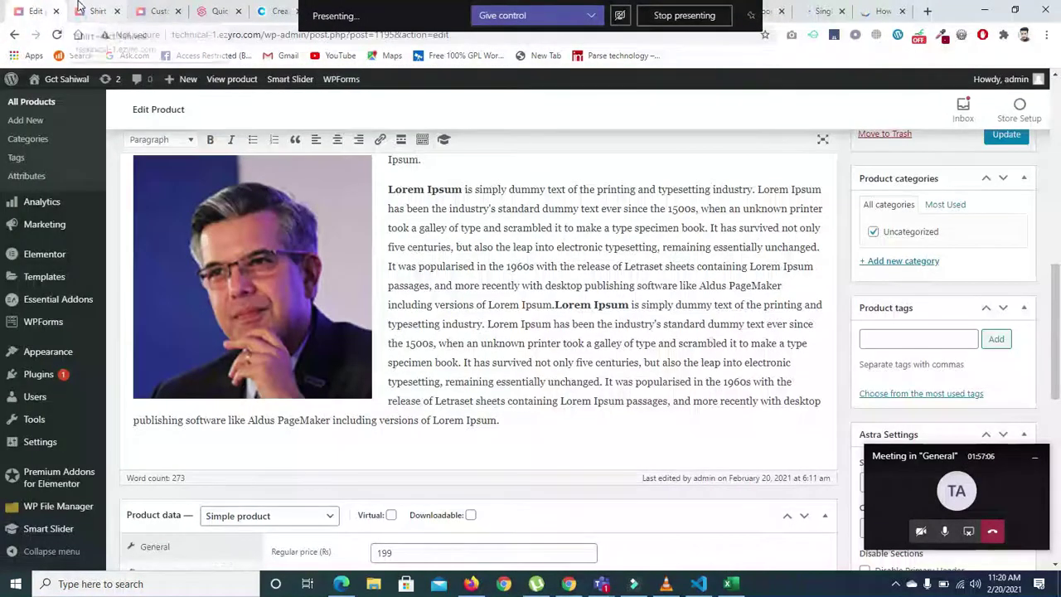
{"action": "left_click", "coordinate": [97, 11]}
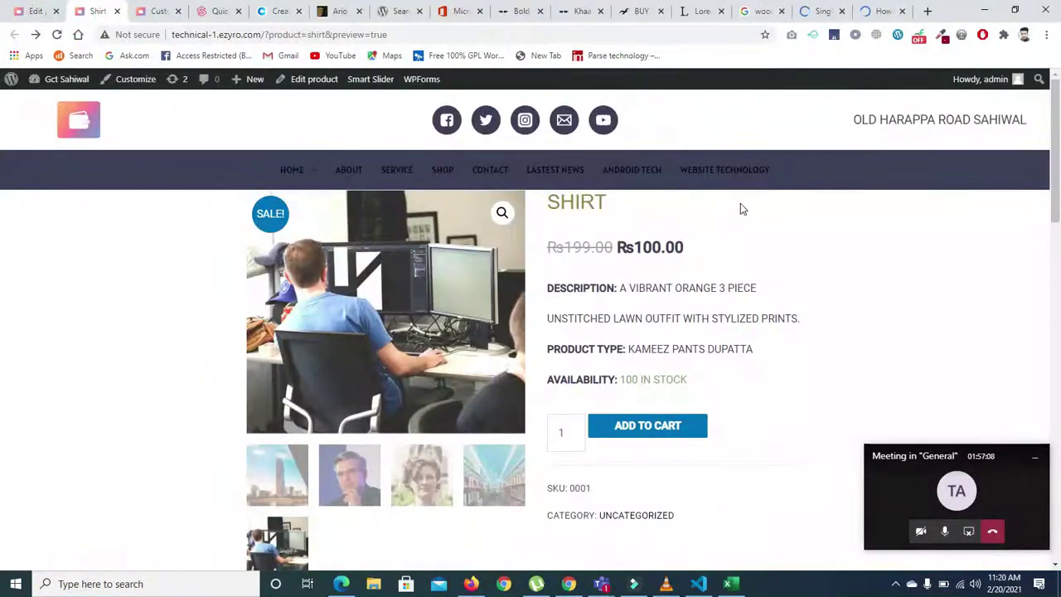
- Add the Shirt to the cart from its product page
{"action": "scroll", "coordinate": [3, 190], "scroll_direction": "down", "scroll_amount": 15}
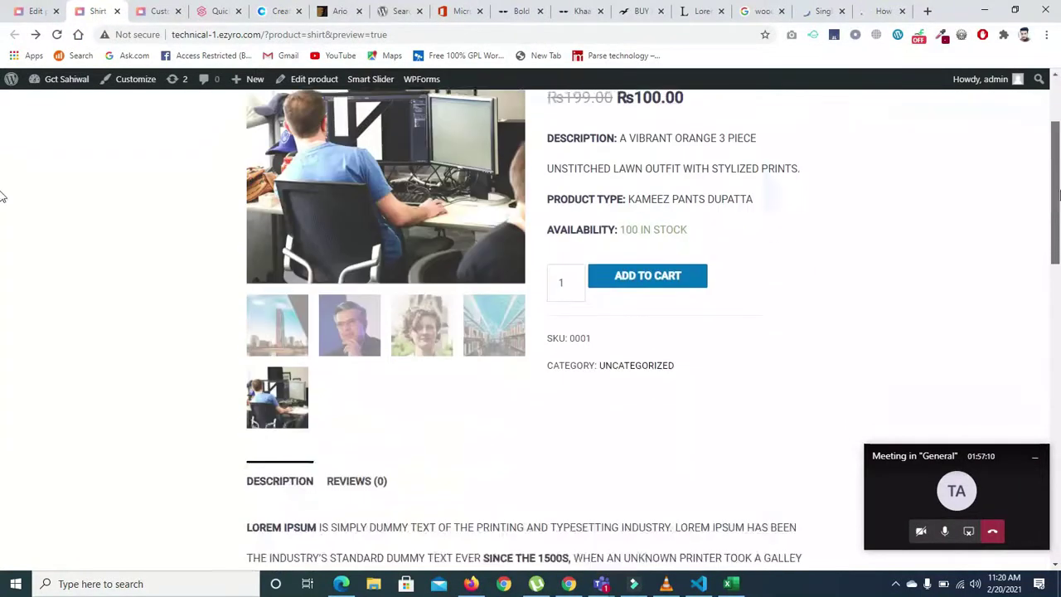
{"action": "key", "text": "Home"}
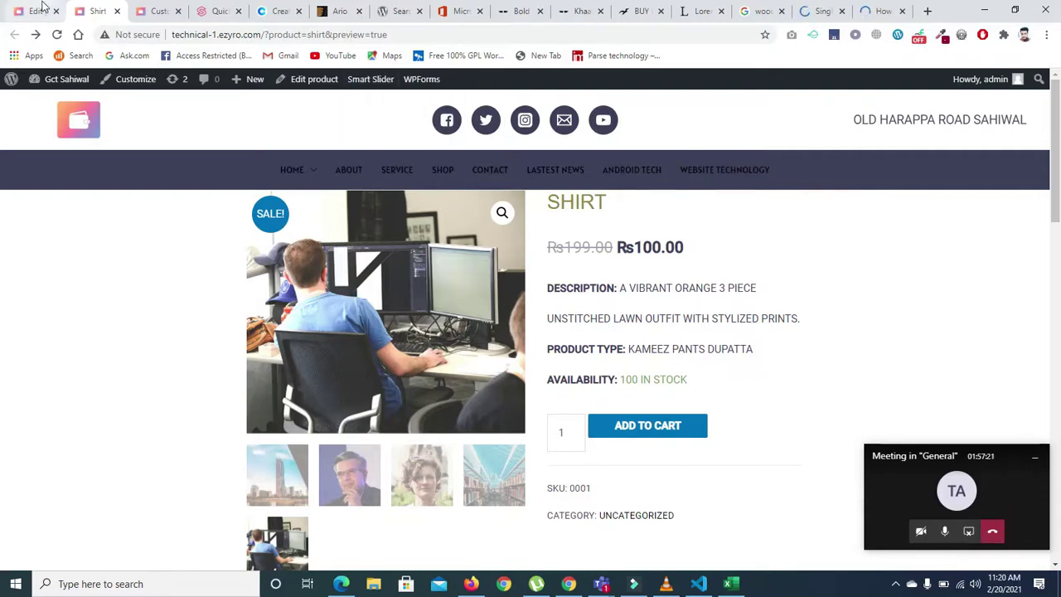
{"action": "left_click", "coordinate": [634, 424]}
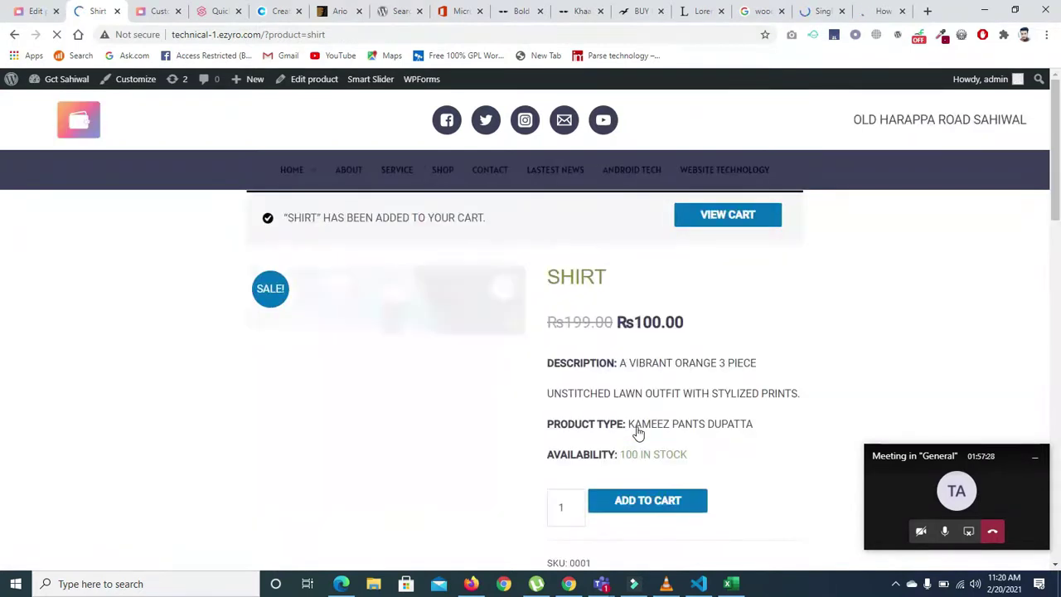
- Update the cart to 2 Shirts (₨200.00) and proceed to checkout
{"action": "left_click", "coordinate": [739, 219]}
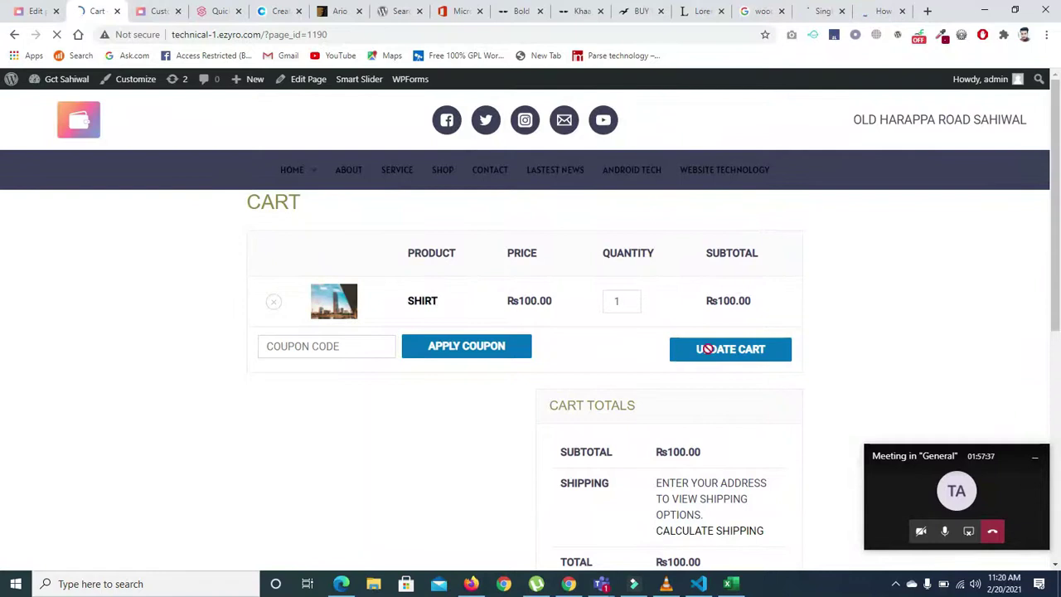
{"action": "left_click", "coordinate": [633, 298]}
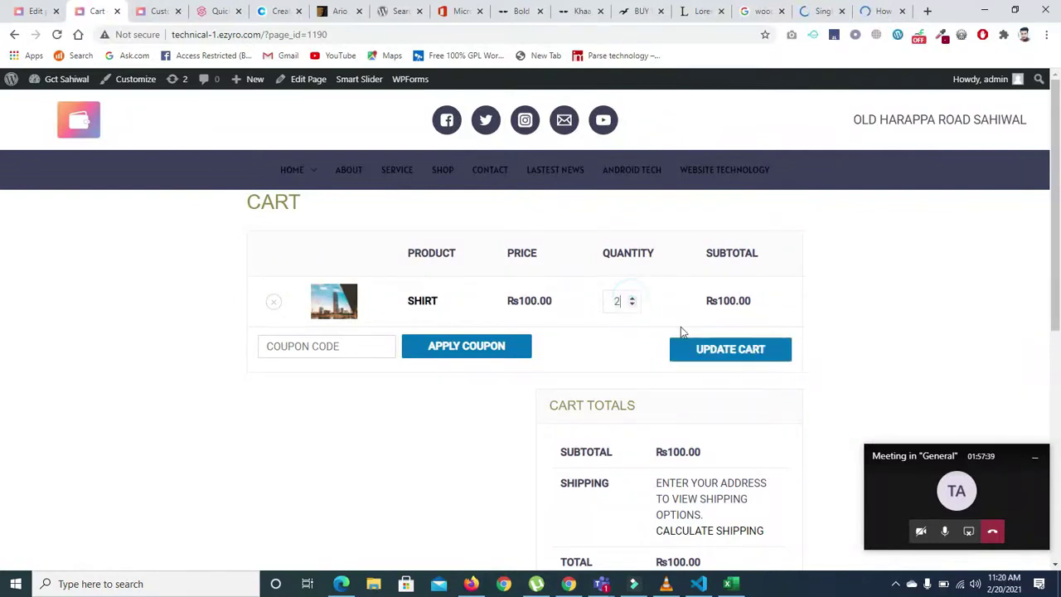
{"action": "left_click", "coordinate": [704, 352]}
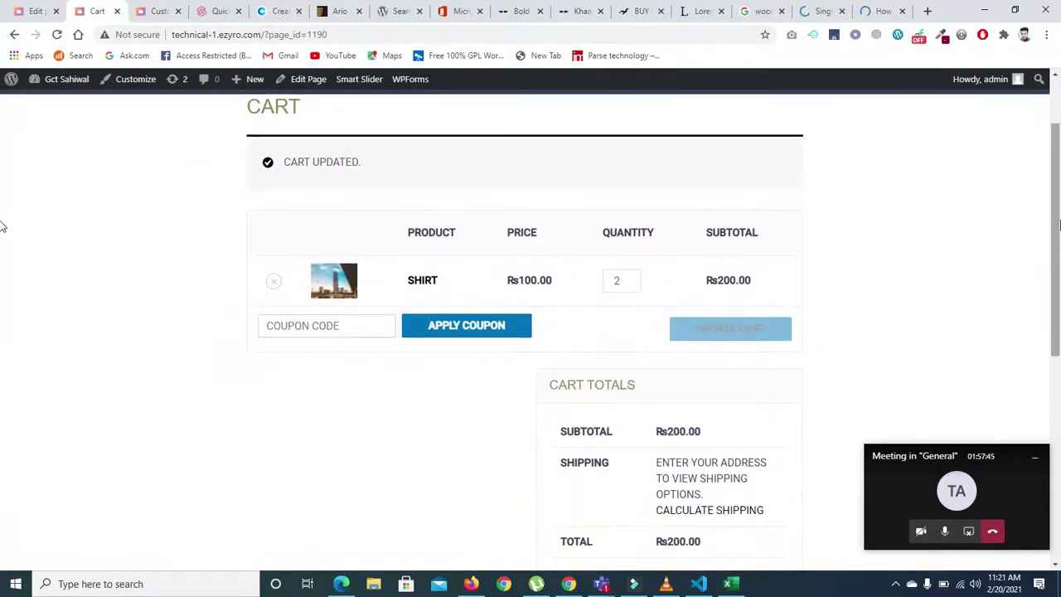
{"action": "scroll", "coordinate": [2, 249], "scroll_direction": "down", "scroll_amount": 2}
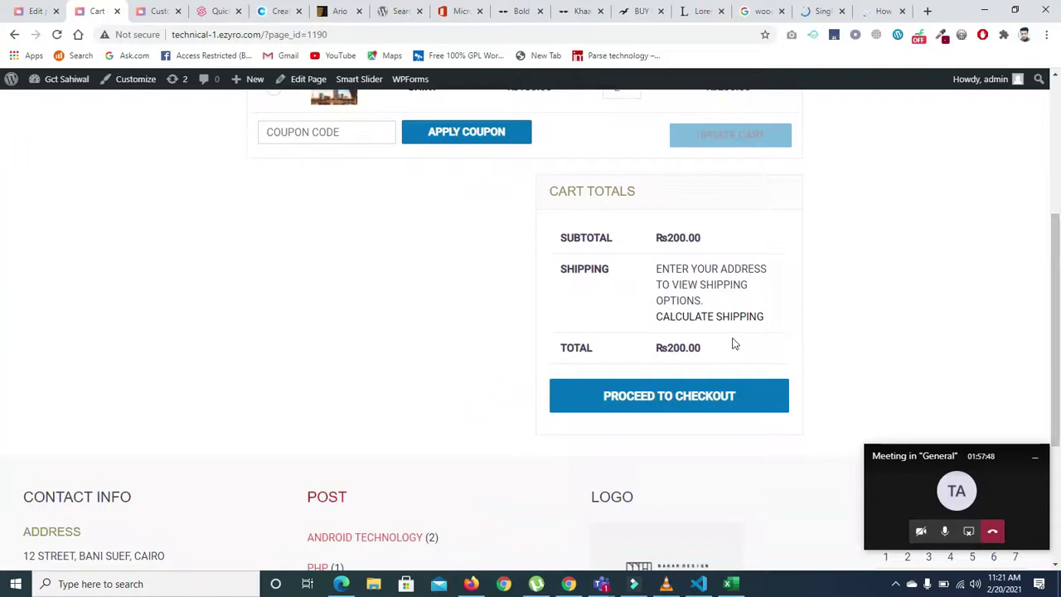
{"action": "left_click", "coordinate": [661, 396]}
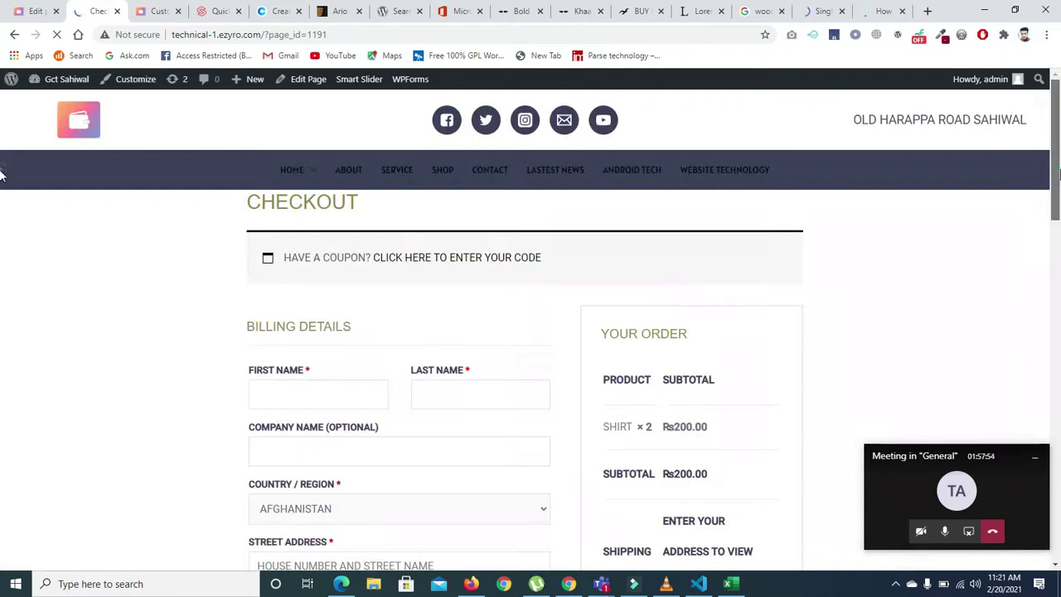
- Autofill the billing name, address and company fields from saved details
{"action": "scroll", "coordinate": [2, 205], "scroll_direction": "down", "scroll_amount": 1}
{"action": "scroll", "coordinate": [2, 207], "scroll_direction": "down", "scroll_amount": 1}
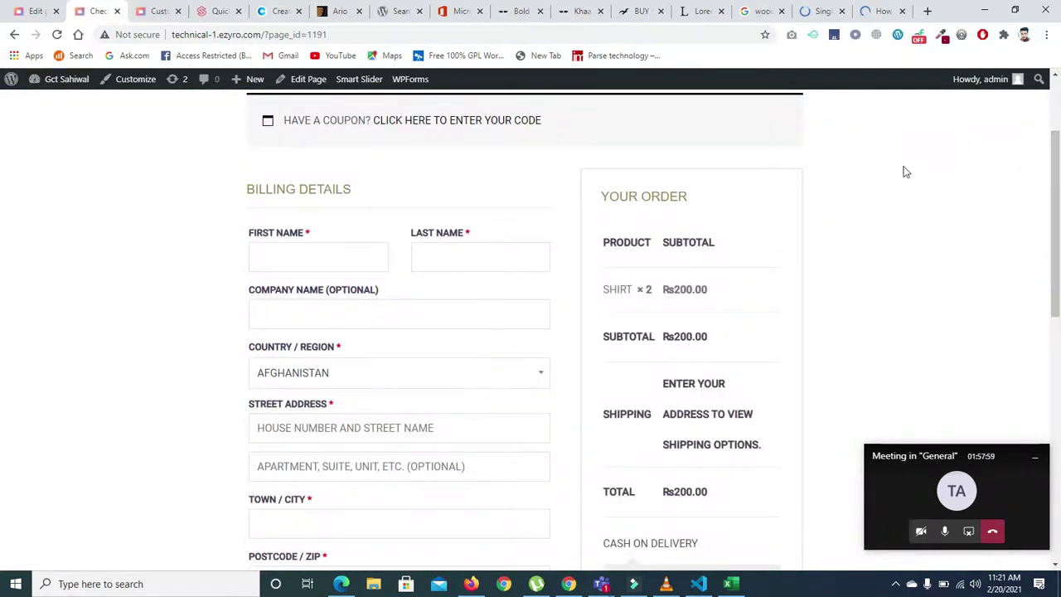
{"action": "left_click_drag", "start_coordinate": [1057, 170], "coordinate": [1059, 156]}
{"action": "left_click", "coordinate": [265, 284]}
{"action": "left_click", "coordinate": [271, 325]}
{"action": "left_click", "coordinate": [469, 287]}
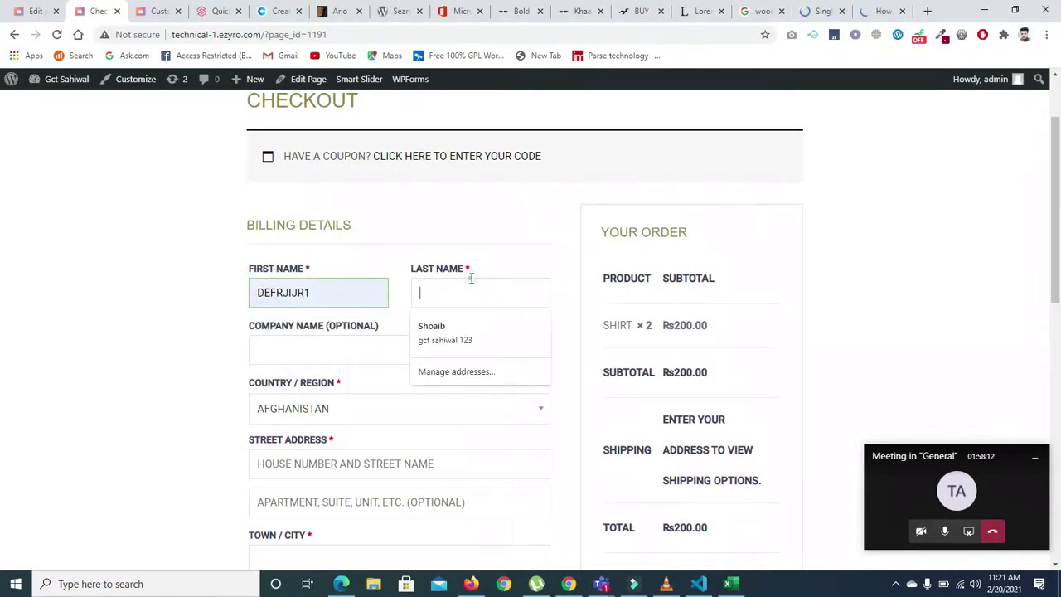
{"action": "left_click", "coordinate": [445, 332]}
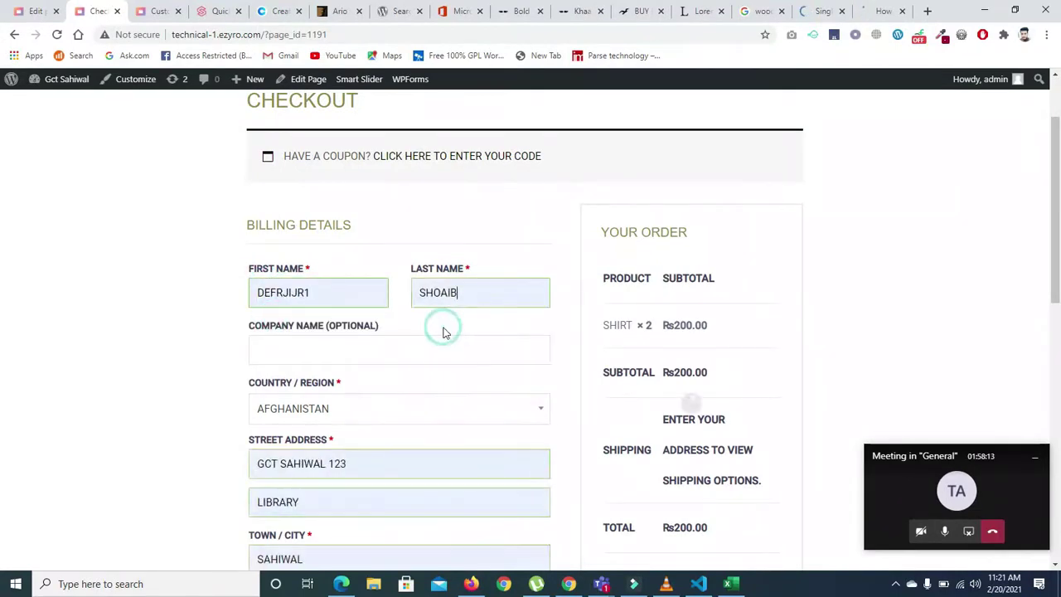
{"action": "left_click", "coordinate": [364, 352]}
{"action": "left_click", "coordinate": [327, 383]}
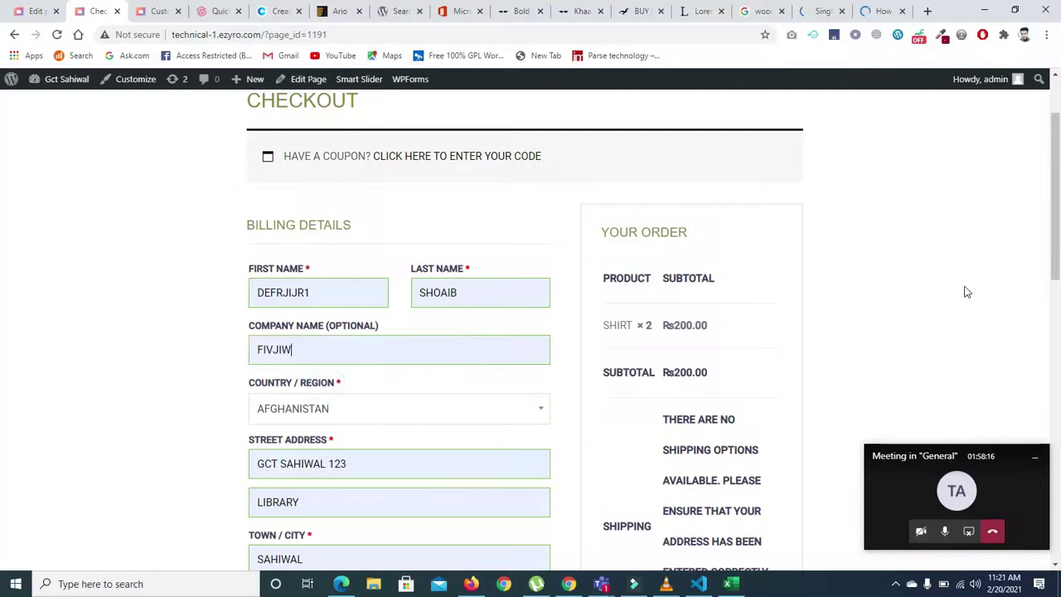
- Review the checkout form and try placing the order
{"action": "left_click_drag", "start_coordinate": [1057, 223], "coordinate": [1057, 253]}
{"action": "scroll", "coordinate": [3, 254], "scroll_direction": "down", "scroll_amount": 1}
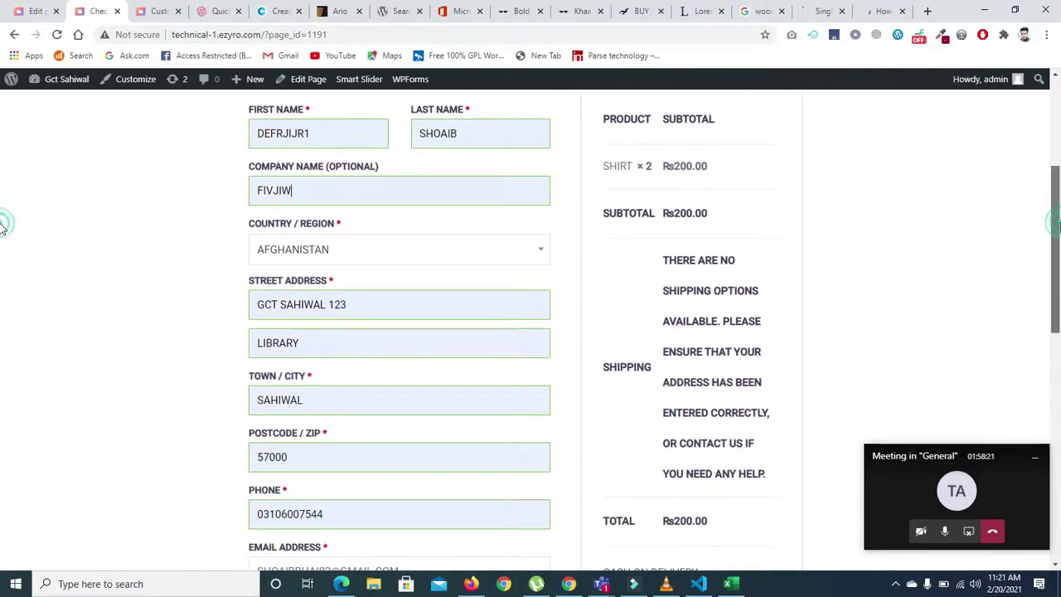
{"action": "scroll", "coordinate": [4, 249], "scroll_direction": "down", "scroll_amount": 2}
{"action": "scroll", "coordinate": [3, 290], "scroll_direction": "down", "scroll_amount": 3}
{"action": "scroll", "coordinate": [4, 248], "scroll_direction": "up", "scroll_amount": 5}
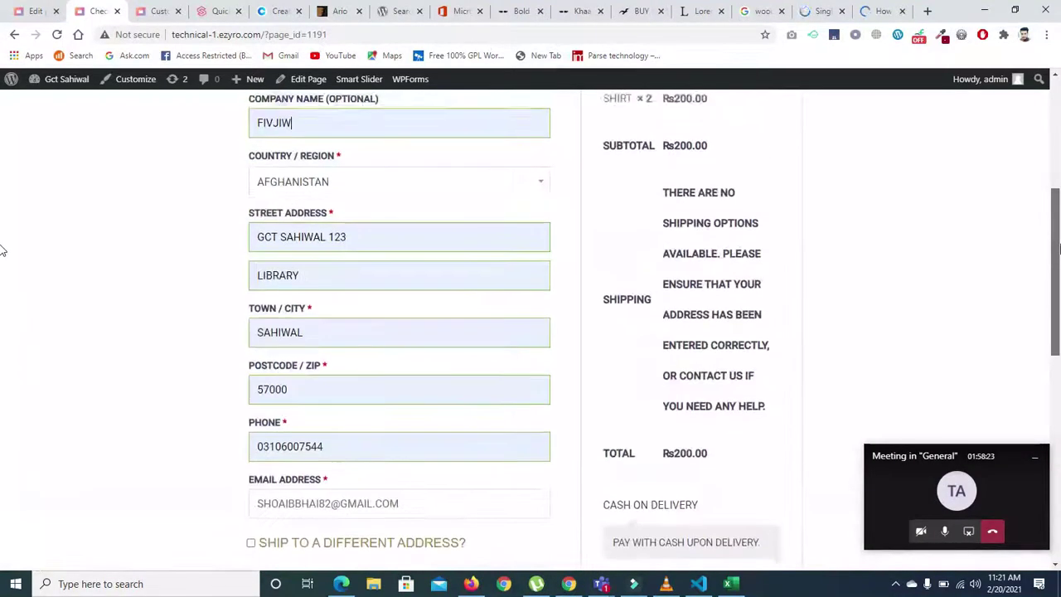
{"action": "scroll", "coordinate": [2, 224], "scroll_direction": "up", "scroll_amount": 1}
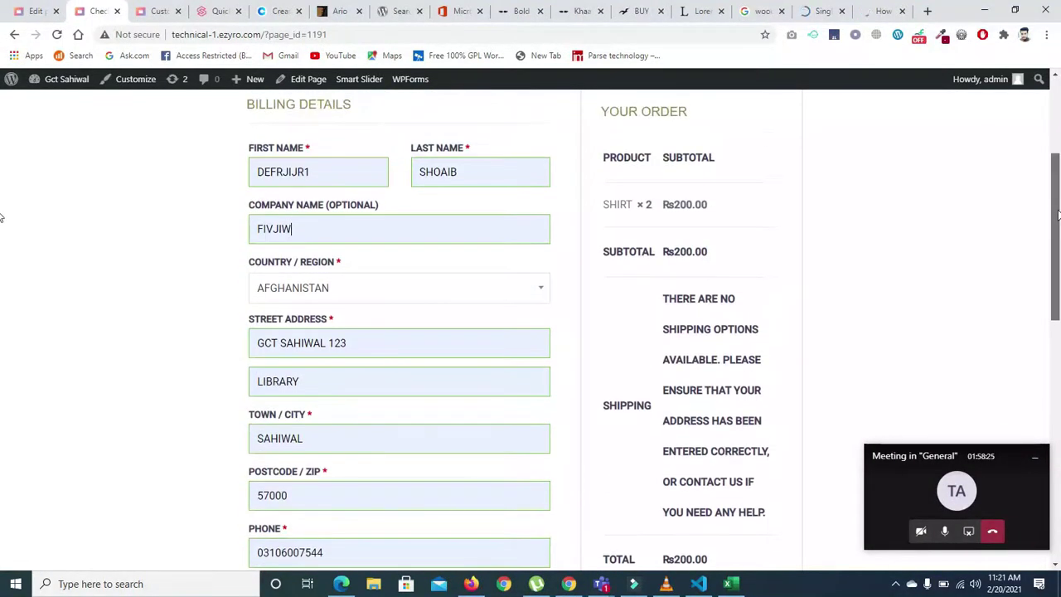
{"action": "scroll", "coordinate": [3, 217], "scroll_direction": "down", "scroll_amount": 4}
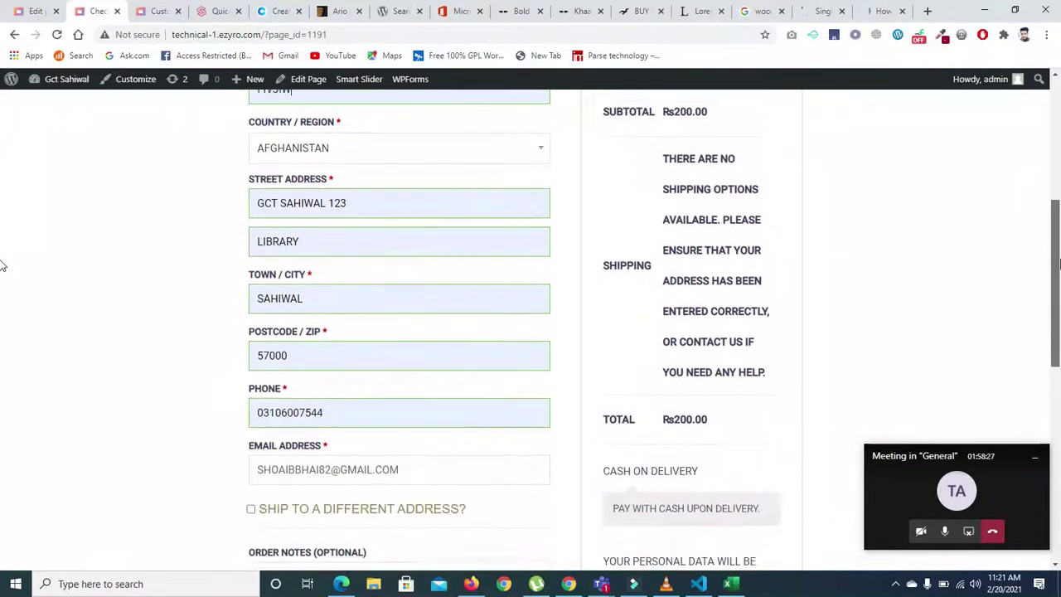
{"action": "scroll", "coordinate": [2, 332], "scroll_direction": "down", "scroll_amount": 2}
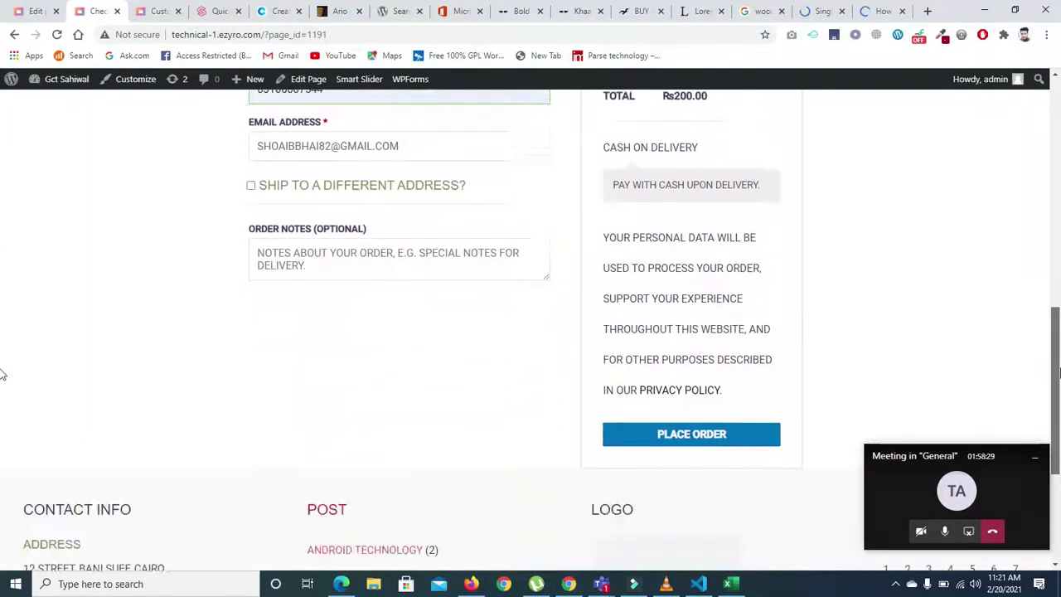
{"action": "left_click", "coordinate": [734, 430]}
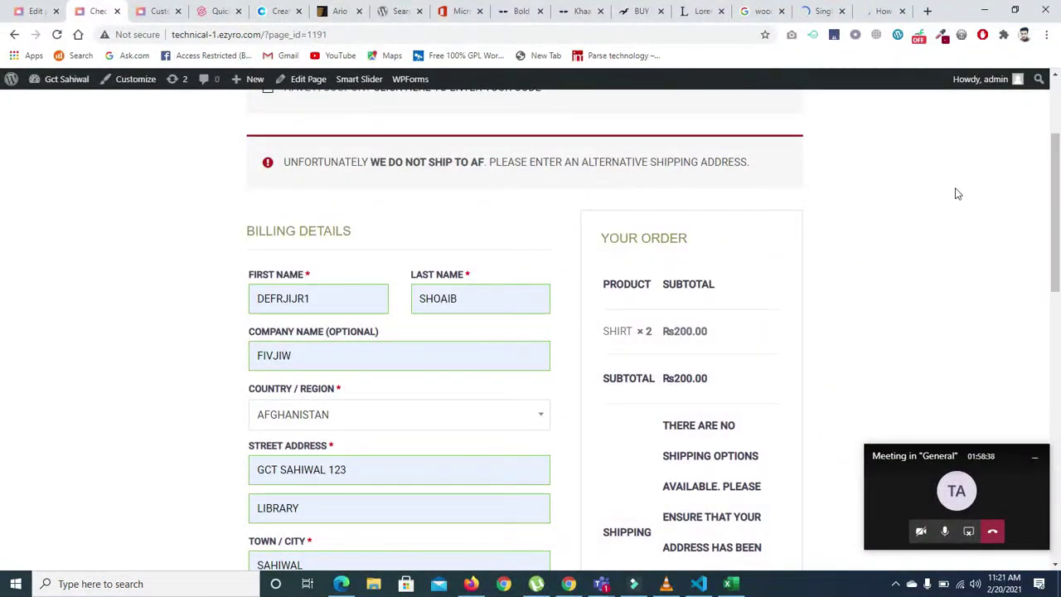
- Add the order note 'WERGJI' and choose cash on delivery as payment
{"action": "scroll", "coordinate": [3, 265], "scroll_direction": "down", "scroll_amount": 3}
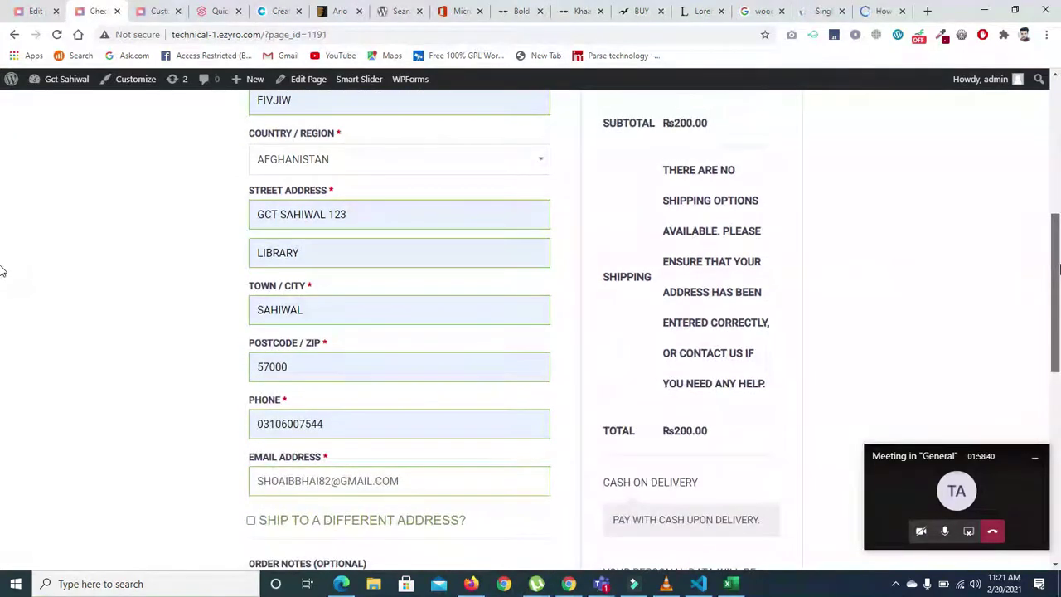
{"action": "scroll", "coordinate": [2, 271], "scroll_direction": "down", "scroll_amount": 2}
{"action": "left_click", "coordinate": [282, 438]}
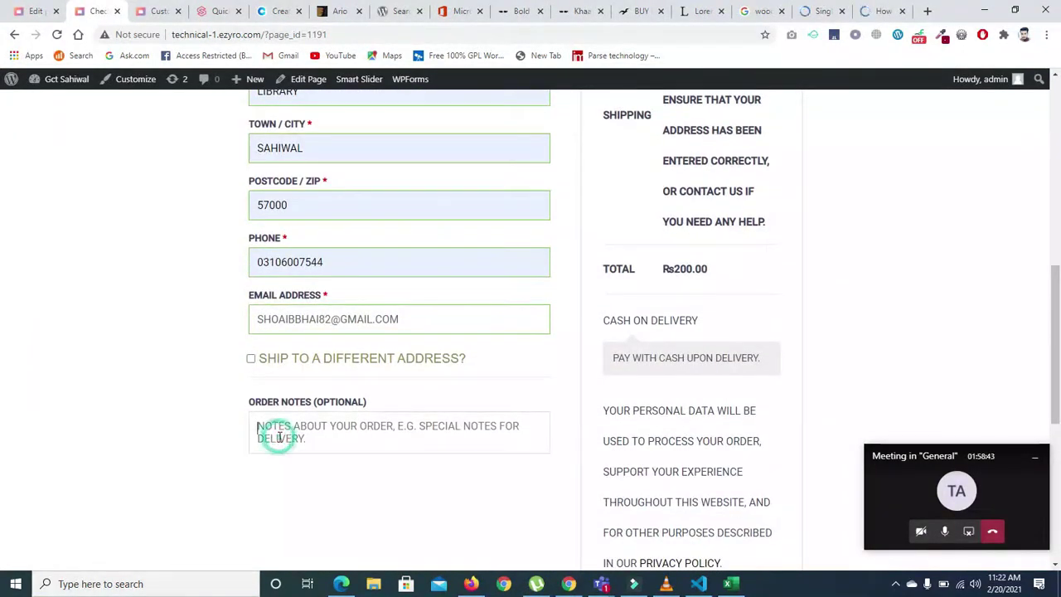
{"action": "type", "text": "WERGJIJWEIJEIJ"}
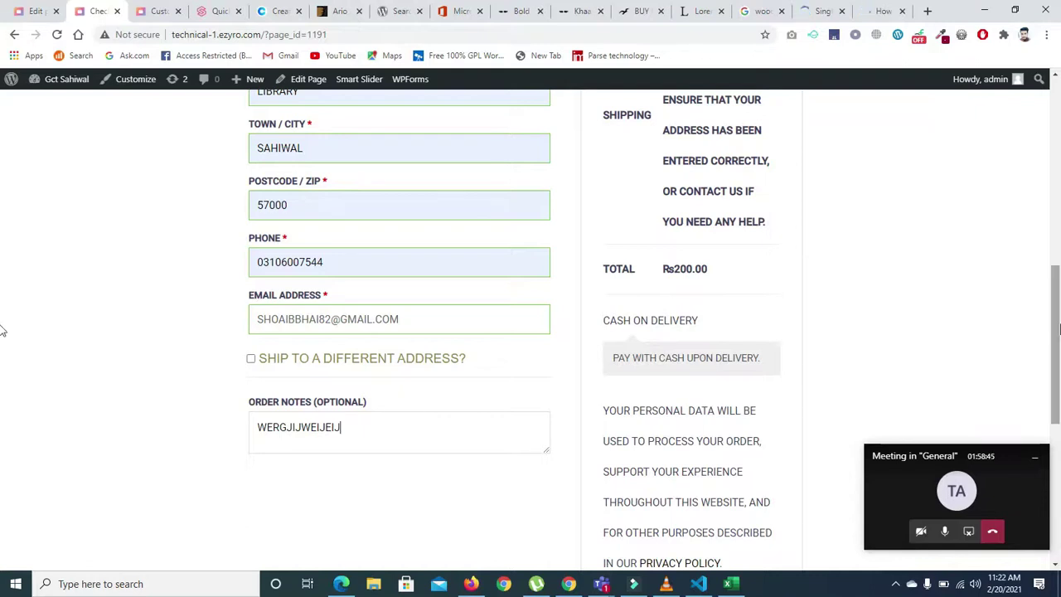
{"action": "scroll", "coordinate": [3, 328], "scroll_direction": "down", "scroll_amount": 1}
{"action": "left_click", "coordinate": [629, 262]}
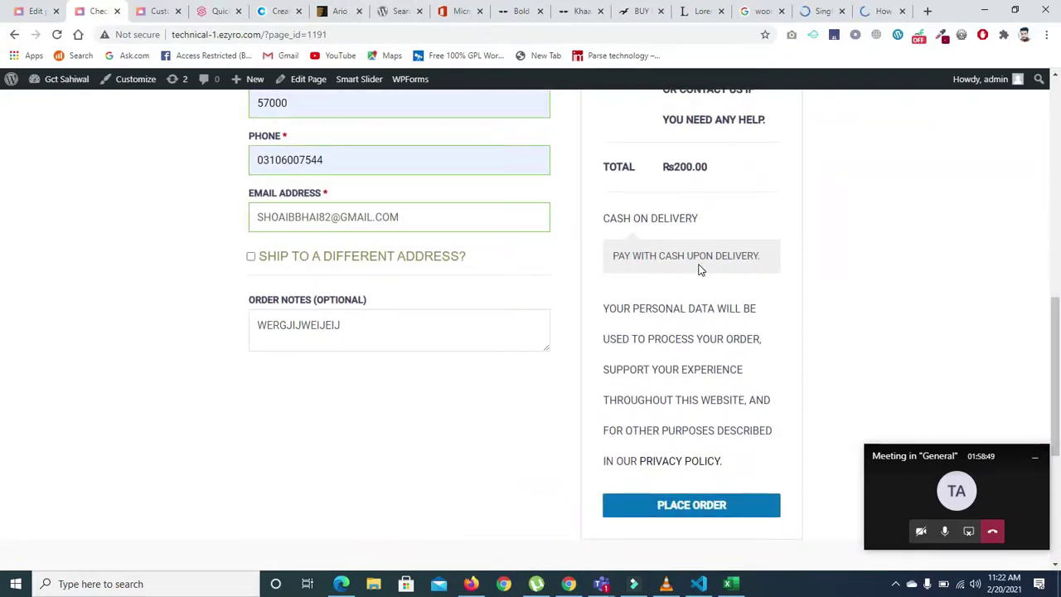
- Search the Country / Region list with terms like 'PAK', leaving it on Afghanistan
{"action": "left_click_drag", "start_coordinate": [1055, 349], "coordinate": [1054, 224]}
{"action": "left_click", "coordinate": [513, 296]}
{"action": "left_click", "coordinate": [507, 300]}
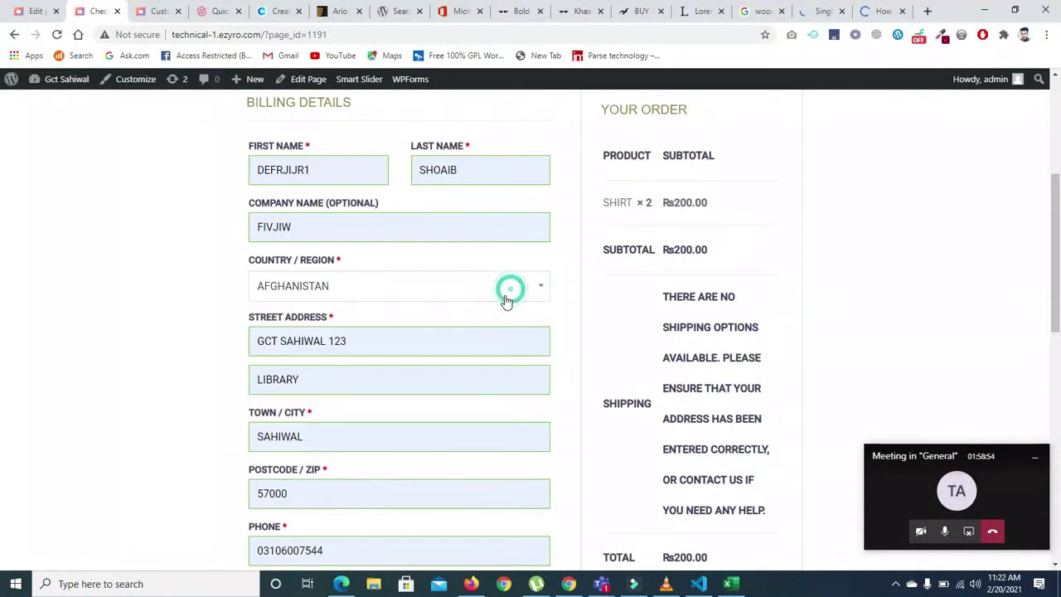
{"action": "left_click", "coordinate": [486, 272]}
{"action": "type", "text": "PAK"}
{"action": "key", "text": "BackSpace"}
{"action": "type", "text": "K"}
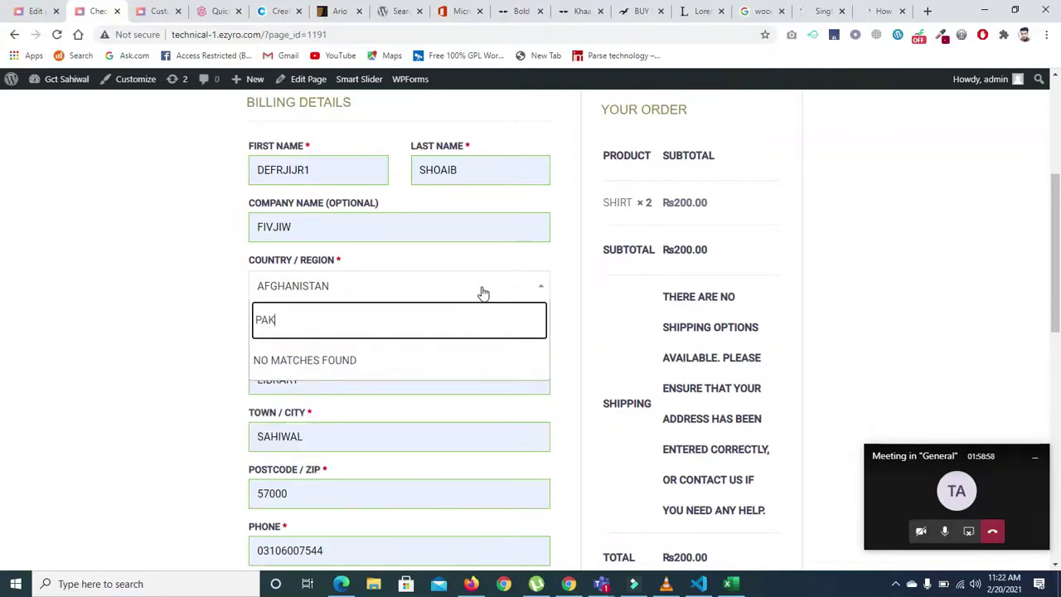
{"action": "key", "text": "BackSpace"}
{"action": "key", "text": "BackSpace"}
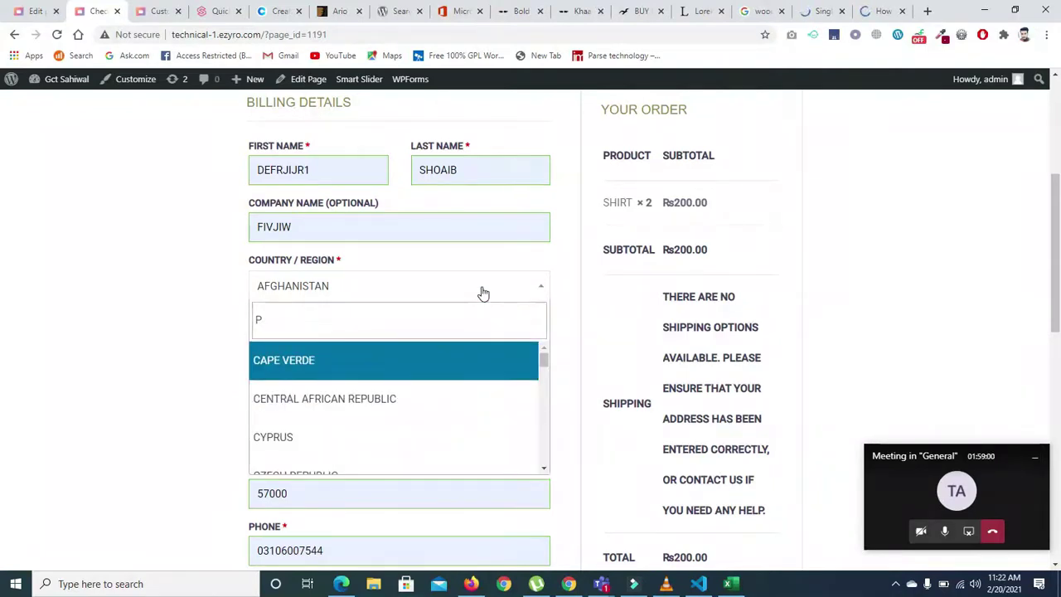
{"action": "left_click", "coordinate": [539, 287]}
{"action": "left_click", "coordinate": [539, 288]}
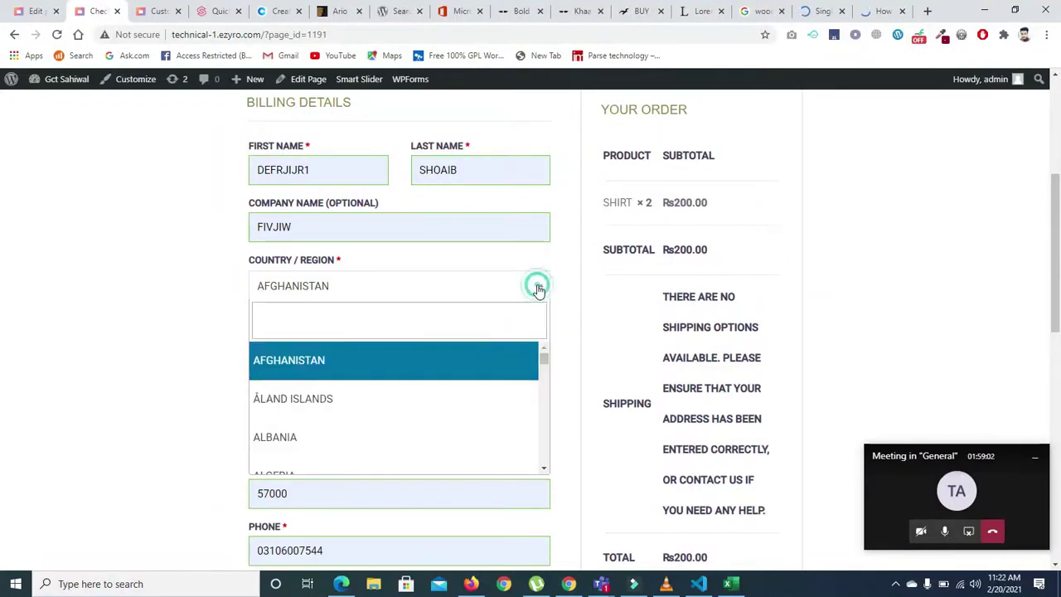
{"action": "left_click_drag", "start_coordinate": [544, 359], "coordinate": [545, 458]}
{"action": "left_click", "coordinate": [424, 317]}
{"action": "type", "text": "SAG"}
{"action": "key", "text": "BackSpace"}
{"action": "type", "text": "HI"}
{"action": "key", "text": "BackSpace"}
{"action": "key", "text": "BackSpace"}
{"action": "key", "text": "BackSpace"}
{"action": "key", "text": "BackSpace"}
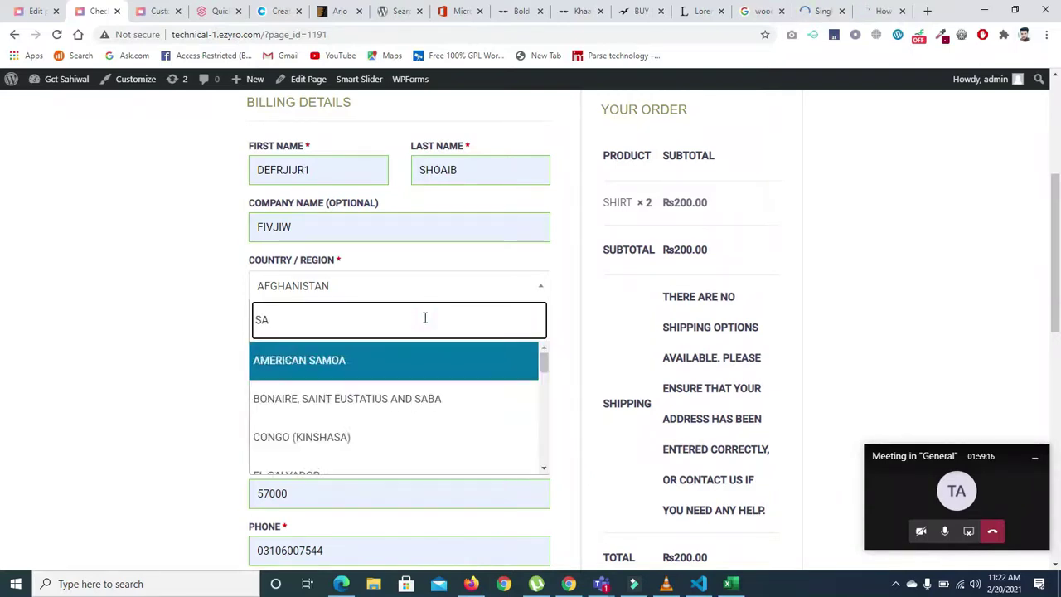
{"action": "type", "text": "PAK"}
{"action": "key", "text": "BackSpace"}
{"action": "key", "text": "BackSpace"}
{"action": "key", "text": "BackSpace"}
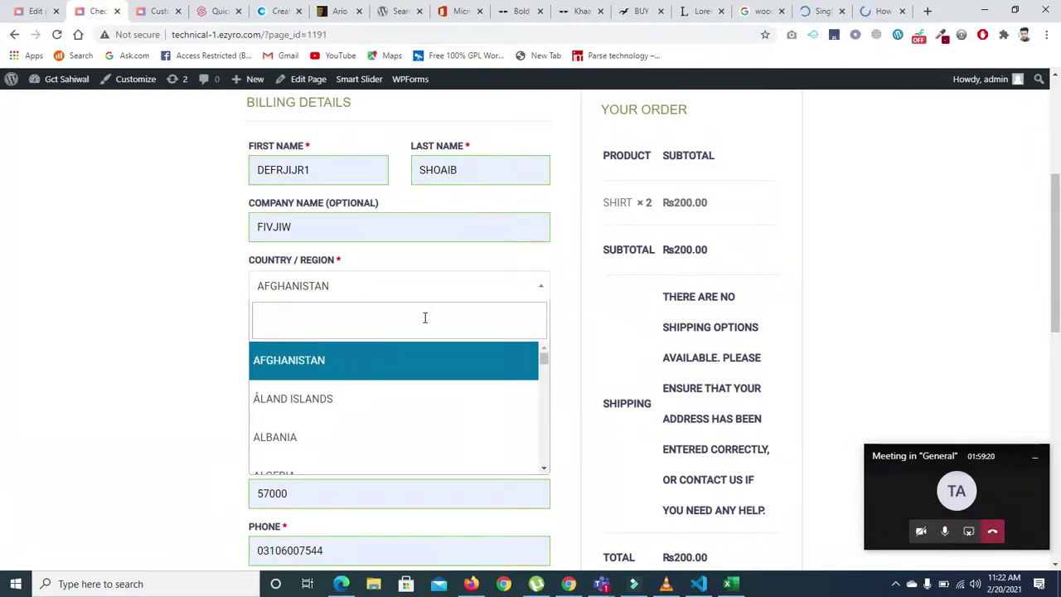
{"action": "left_click", "coordinate": [517, 285]}
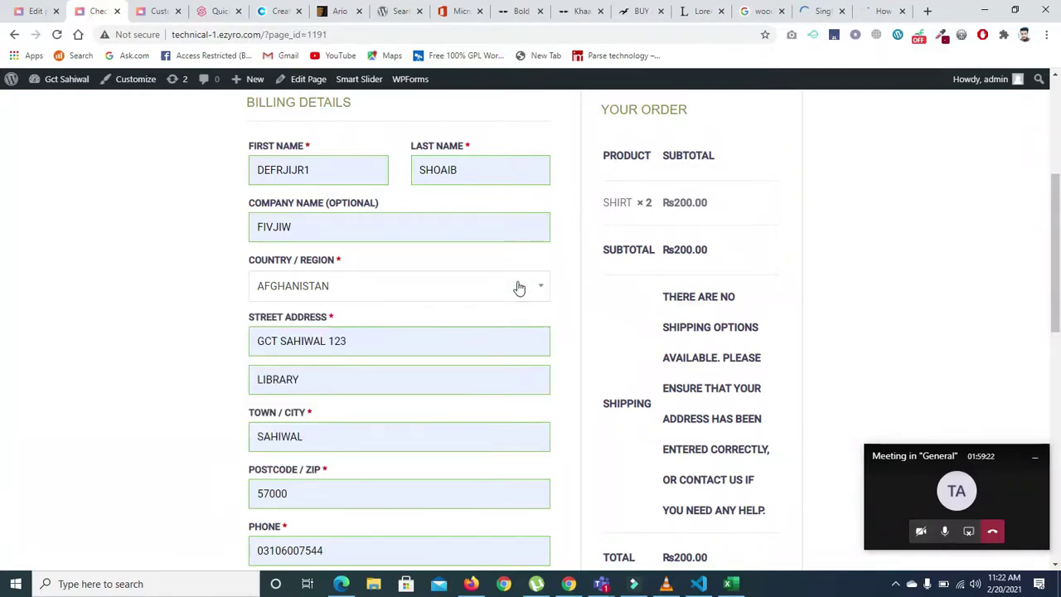
- Set the billing Country / Region to United Kingdom (UK)
{"action": "left_click", "coordinate": [518, 286]}
{"action": "left_click", "coordinate": [518, 288]}
{"action": "left_click", "coordinate": [511, 287]}
{"action": "type", "text": "UK"}
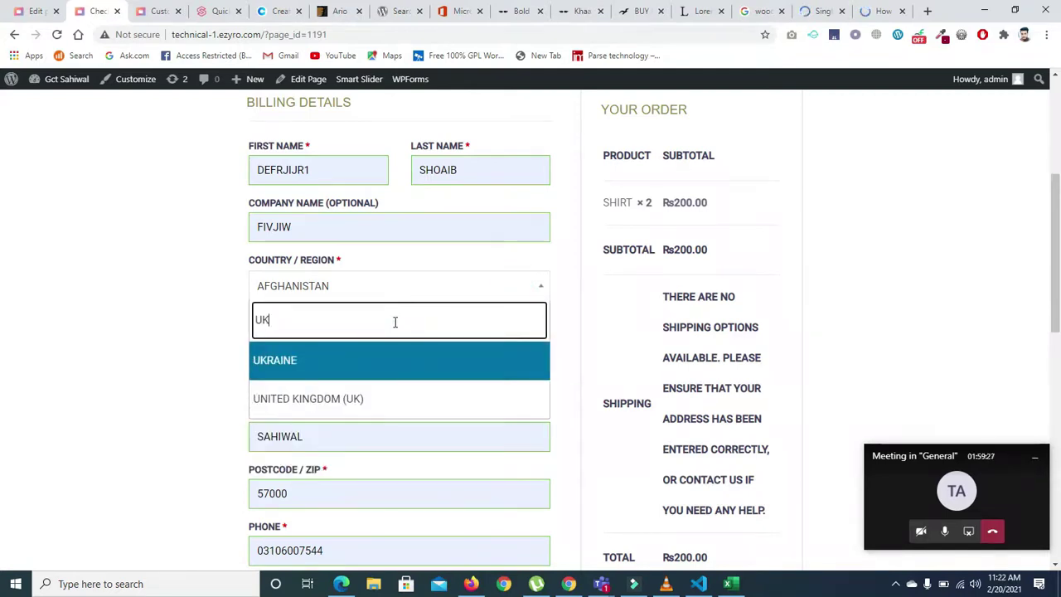
{"action": "left_click", "coordinate": [348, 398]}
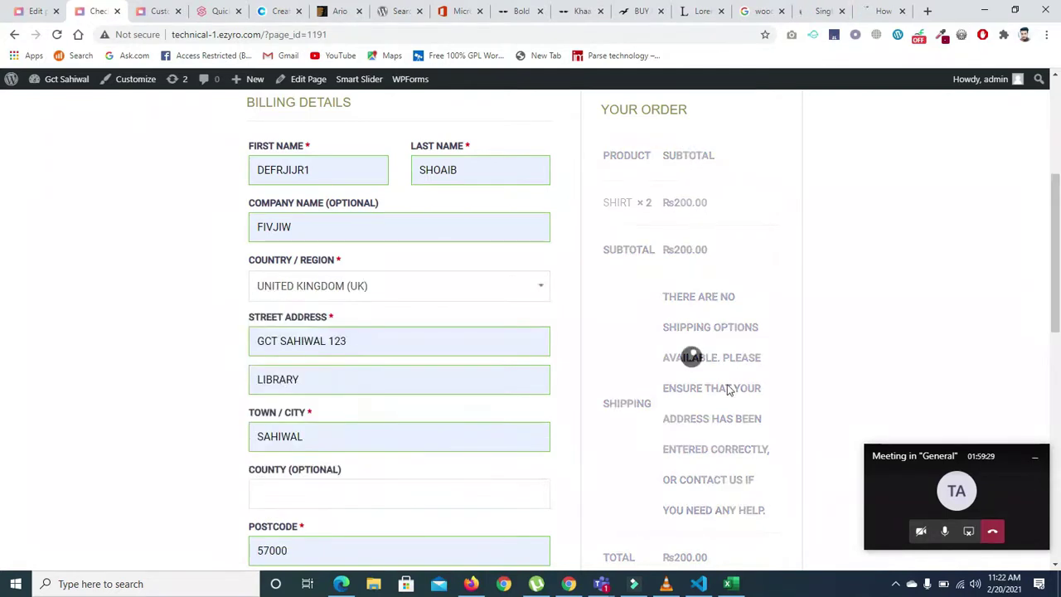
- Place the order again with United Kingdom billing
{"action": "scroll", "coordinate": [4, 455], "scroll_direction": "down", "scroll_amount": 7}
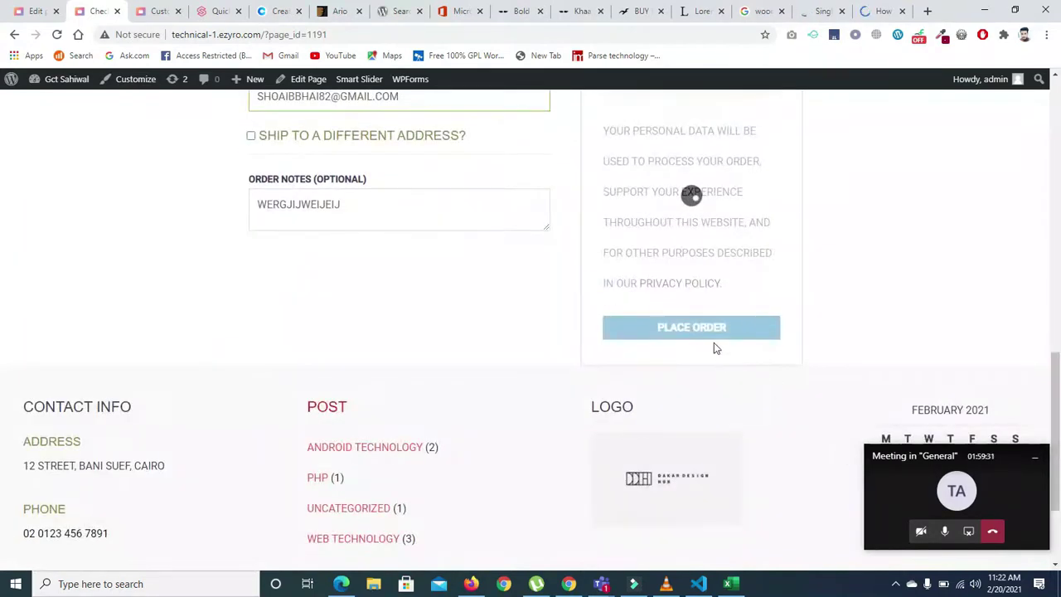
{"action": "left_click", "coordinate": [705, 328]}
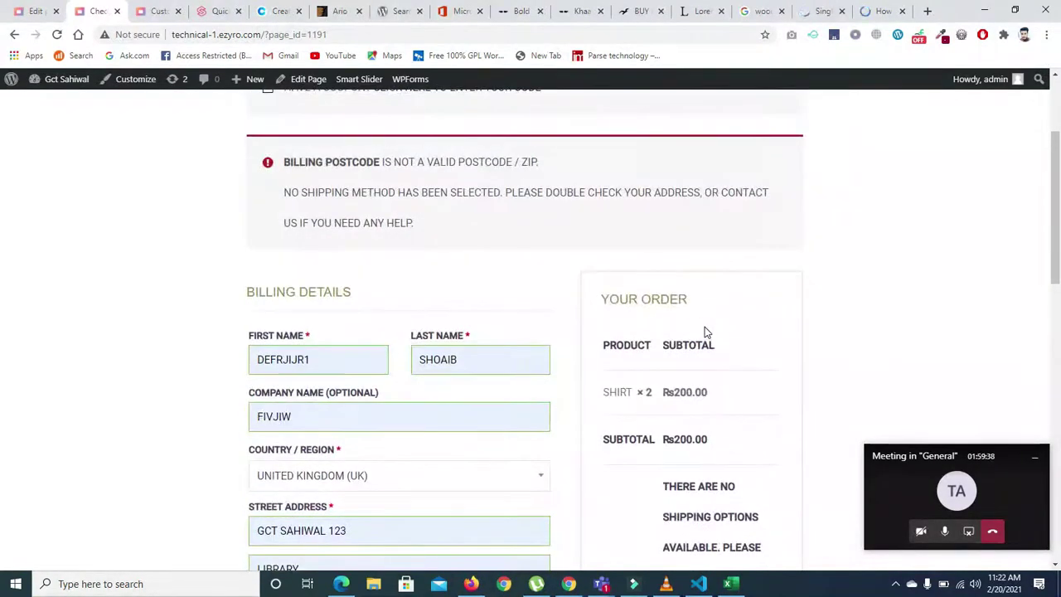
{"action": "scroll", "coordinate": [648, 99], "scroll_direction": "down", "scroll_amount": 1}
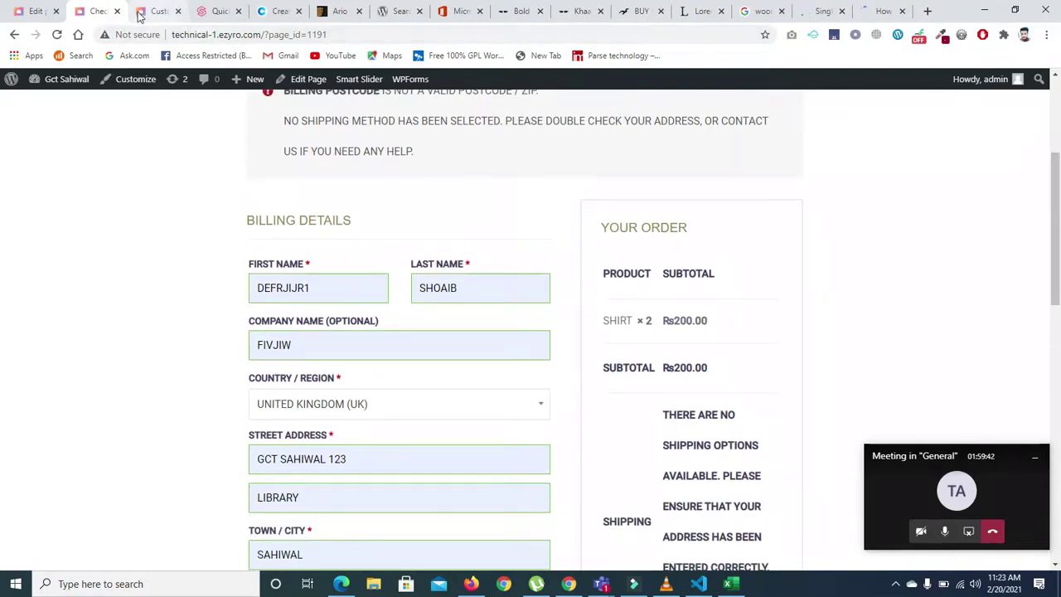
- Return to the WordPress admin and open WooCommerce Home from the sidebar
{"action": "left_click", "coordinate": [34, 11]}
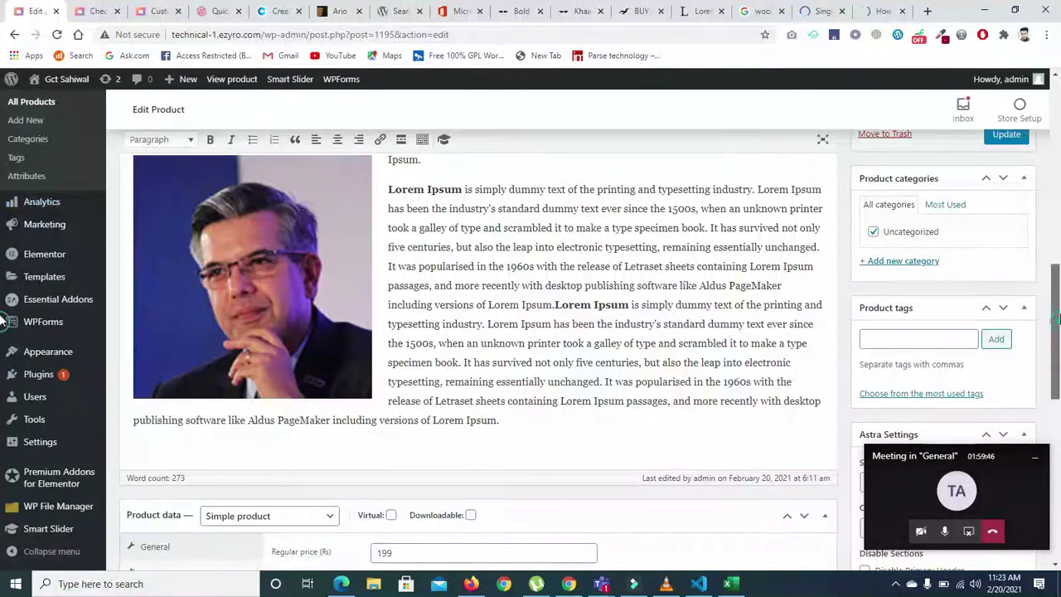
{"action": "scroll", "coordinate": [866, 236], "scroll_direction": "up", "scroll_amount": 2}
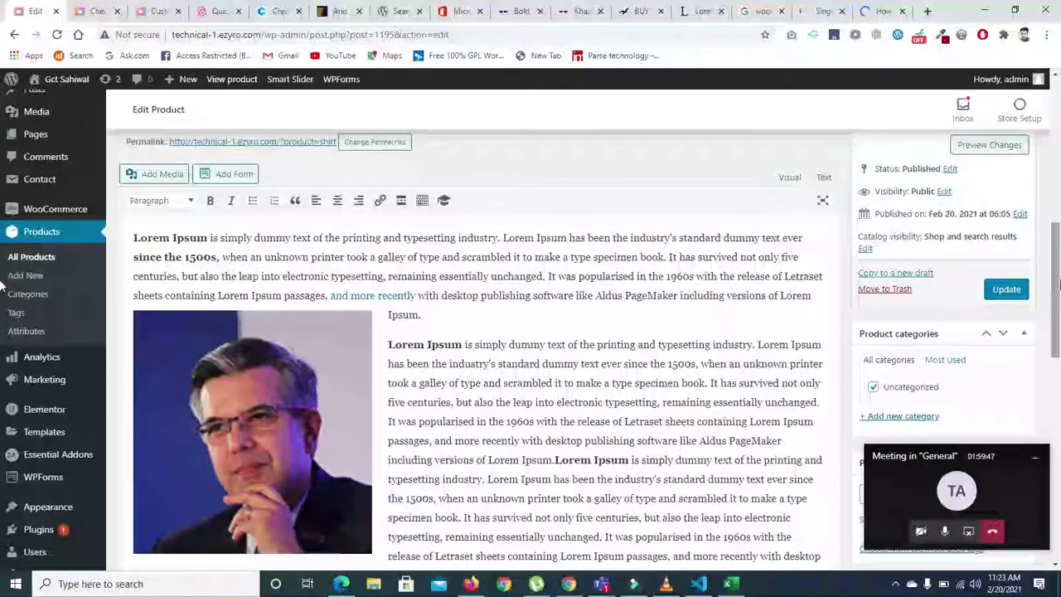
{"action": "left_click", "coordinate": [51, 214]}
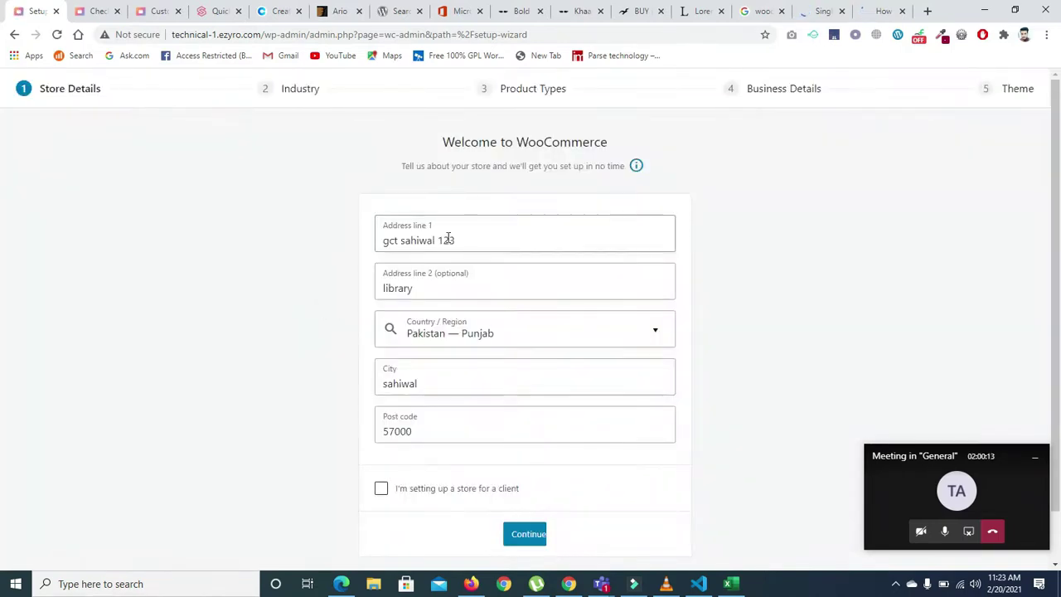
- Submit store details, agree to usage tracking, and pick the Fashion, apparel, and accessories industry
{"action": "left_click", "coordinate": [515, 534]}
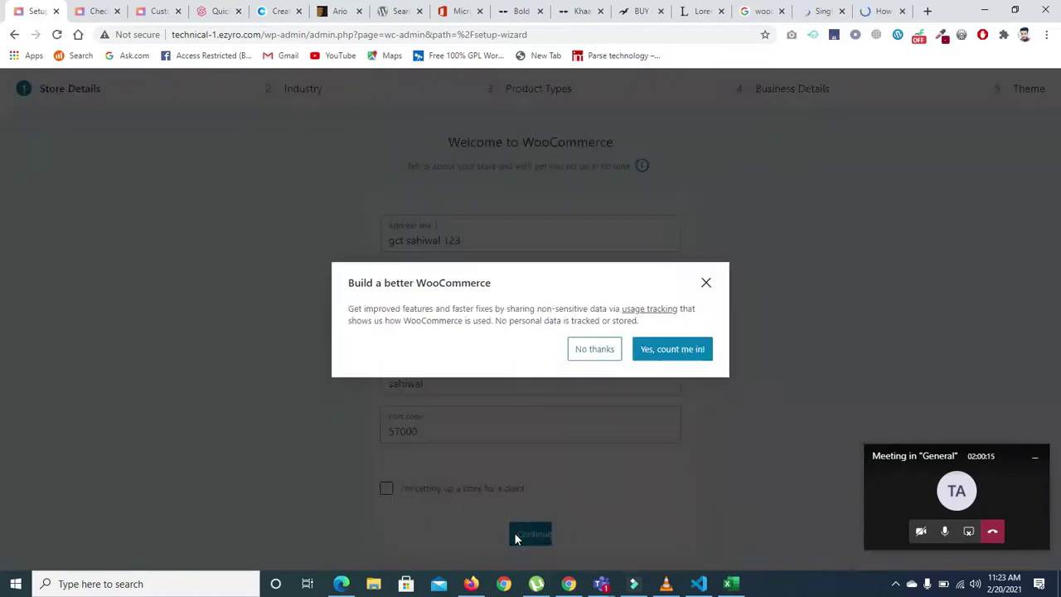
{"action": "left_click", "coordinate": [664, 351]}
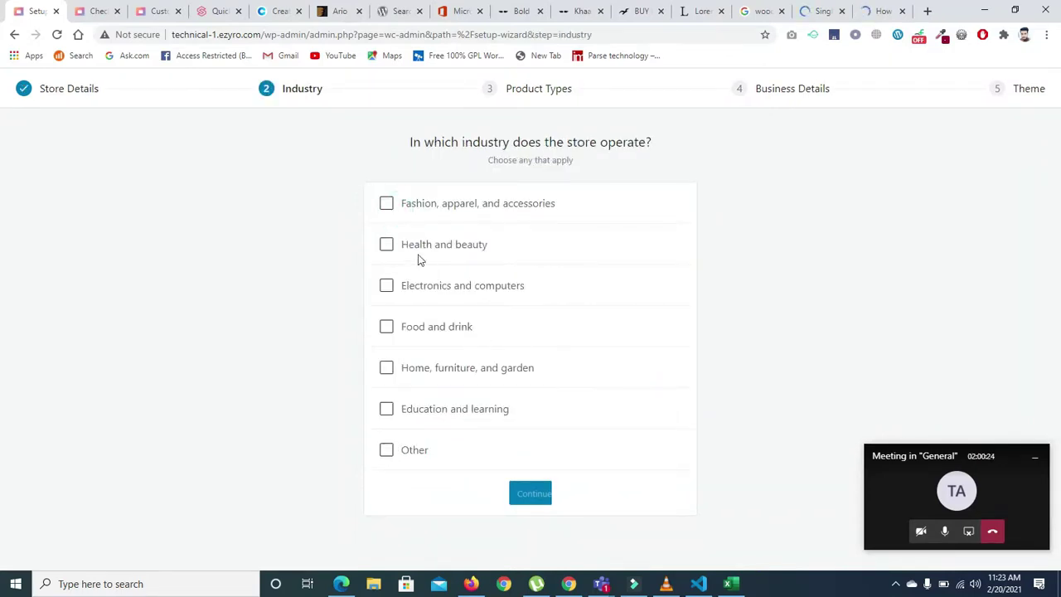
{"action": "left_click", "coordinate": [387, 205]}
{"action": "left_click", "coordinate": [531, 500]}
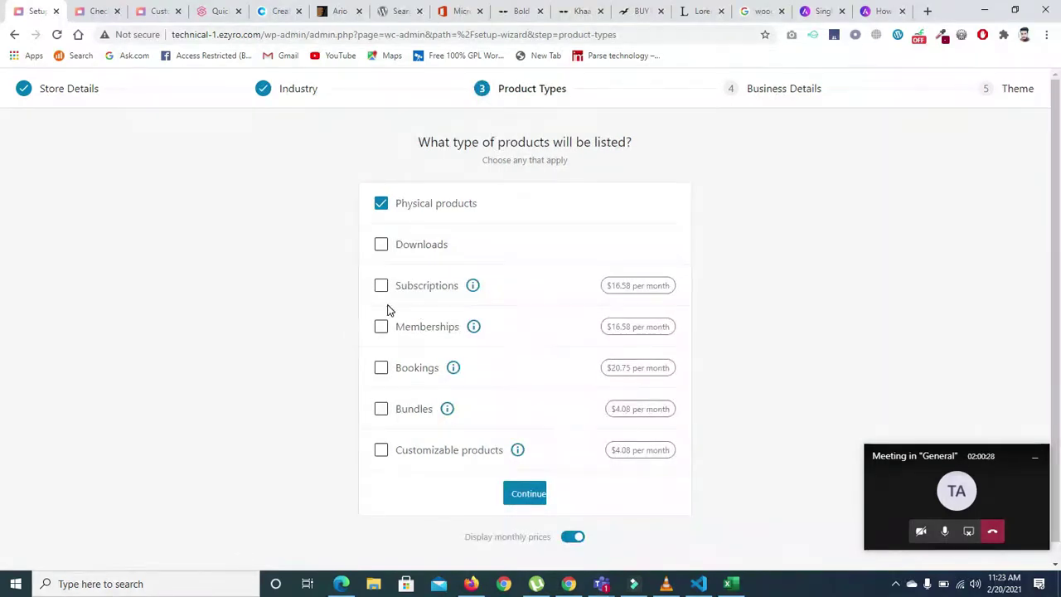
- Add Memberships as a product type, leaving Bookings unticked
{"action": "left_click", "coordinate": [381, 369]}
{"action": "left_click", "coordinate": [382, 328]}
{"action": "left_click", "coordinate": [384, 369]}
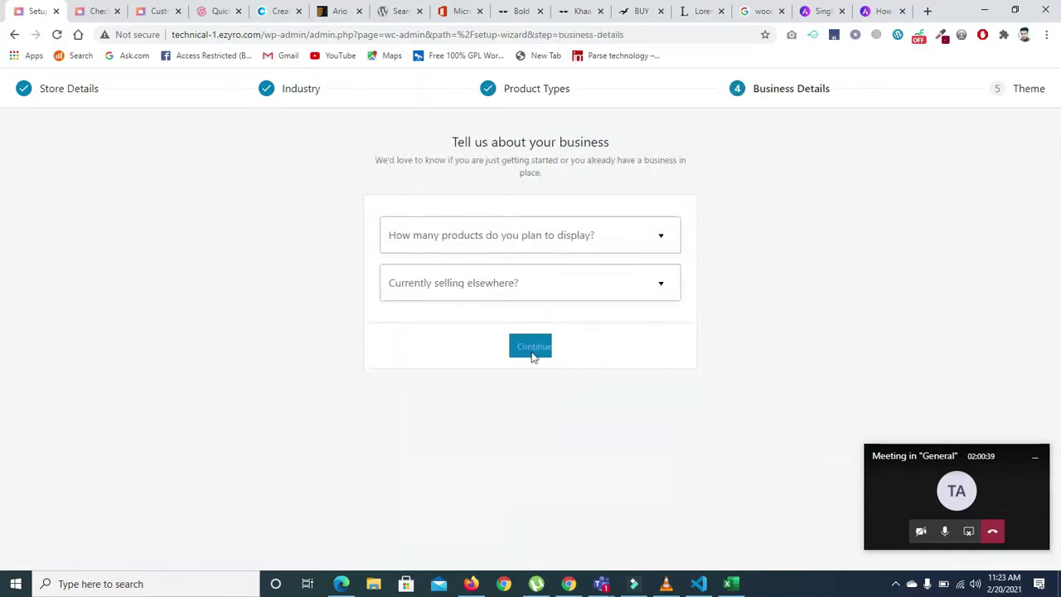
- Set business details to 1 - 10 products and not selling elsewhere
{"action": "left_click", "coordinate": [498, 235]}
{"action": "left_click", "coordinate": [429, 311]}
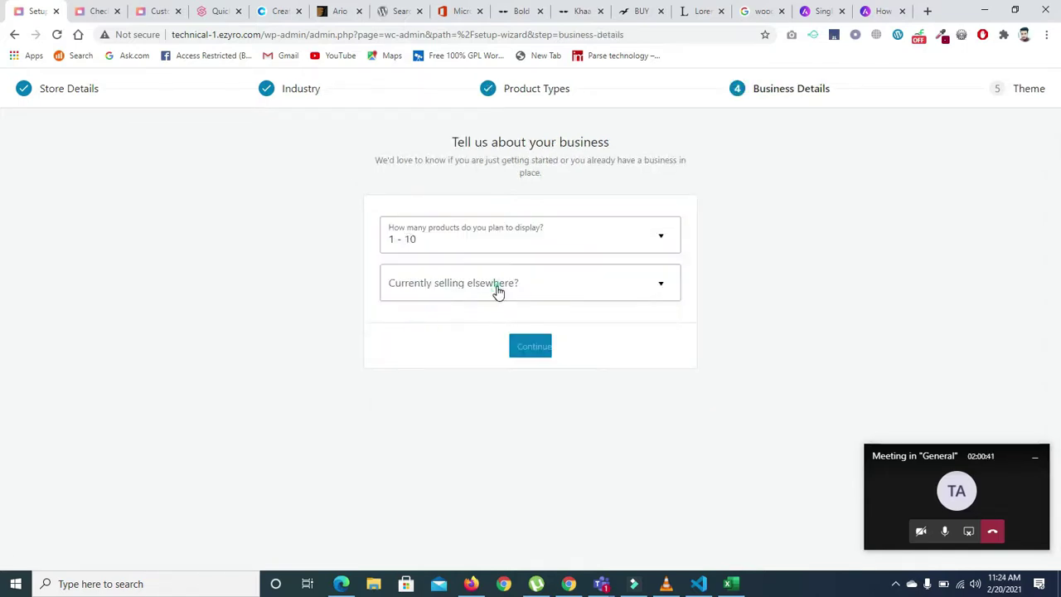
{"action": "left_click", "coordinate": [498, 289]}
{"action": "left_click", "coordinate": [455, 358]}
{"action": "left_click", "coordinate": [422, 280]}
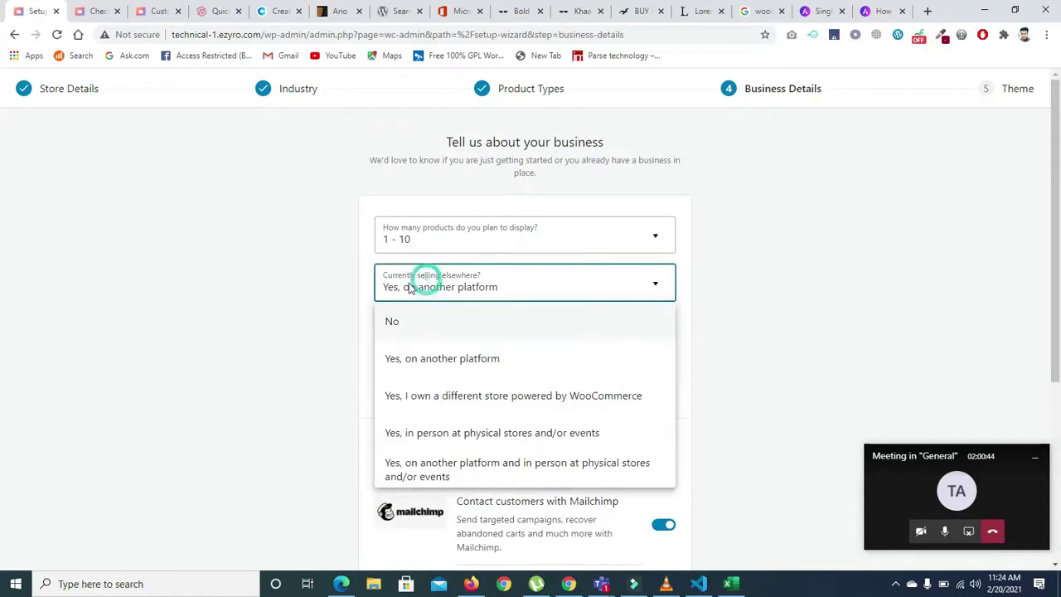
{"action": "left_click", "coordinate": [397, 322]}
- Decline the Facebook, Mailchimp, Creative Mail and Google Ads plugin installs
{"action": "scroll", "coordinate": [790, 285], "scroll_direction": "down", "scroll_amount": 3}
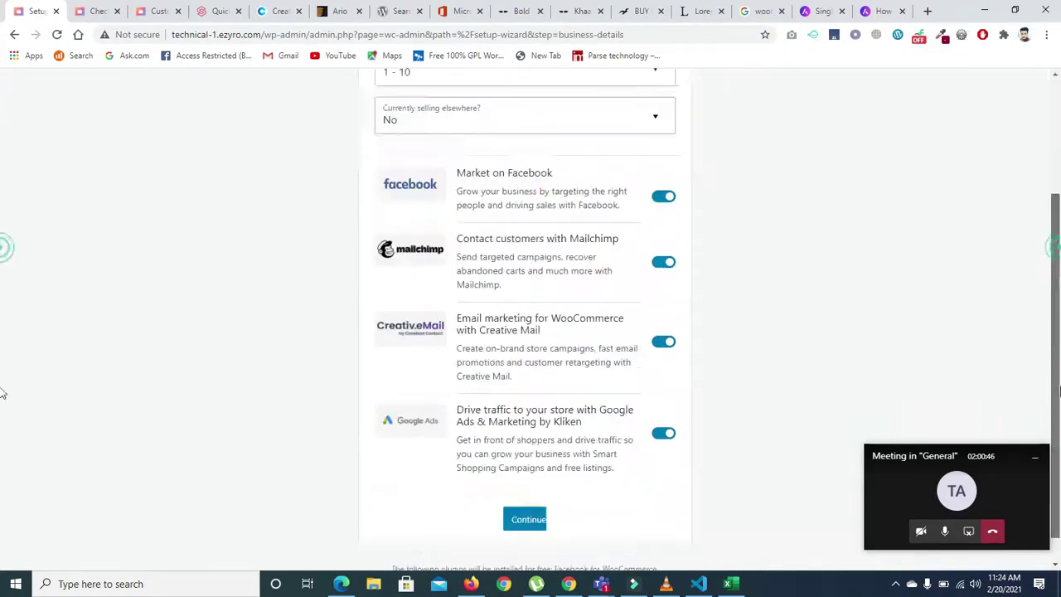
{"action": "left_click", "coordinate": [656, 169]}
{"action": "left_click", "coordinate": [659, 233]}
{"action": "left_click", "coordinate": [663, 311]}
{"action": "left_click", "coordinate": [663, 413]}
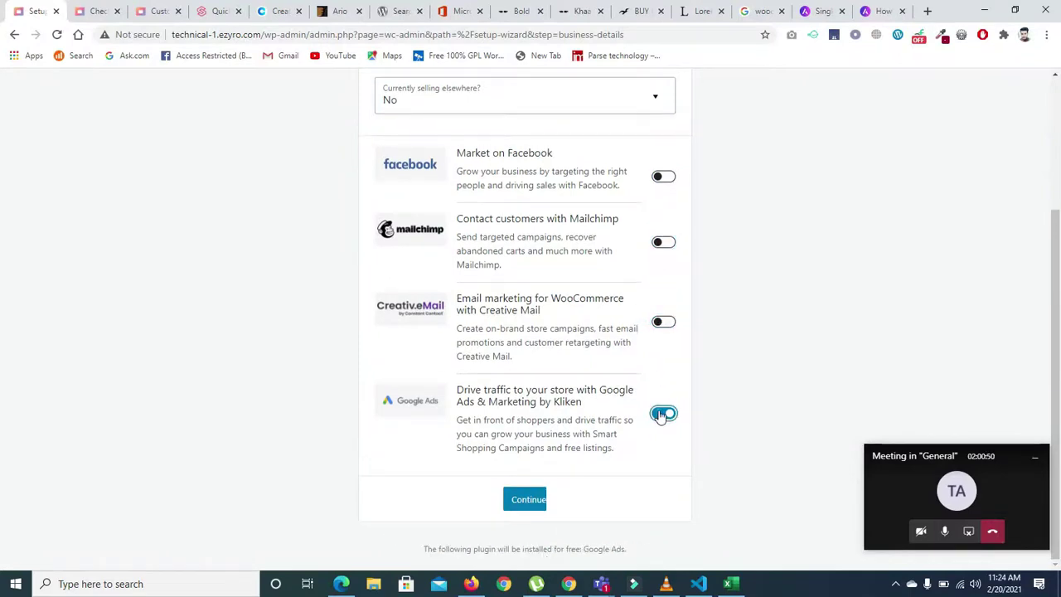
{"action": "left_click", "coordinate": [528, 547]}
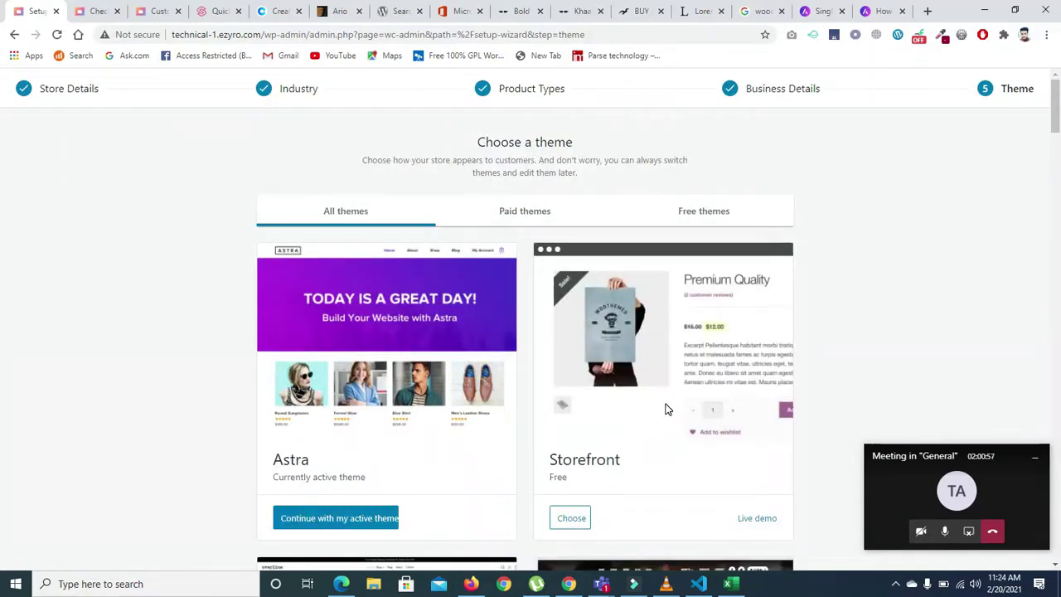
- Keep the active Astra theme and decline Jetpack and Shipping & Tax
{"action": "scroll", "coordinate": [665, 409], "scroll_direction": "down", "scroll_amount": 3}
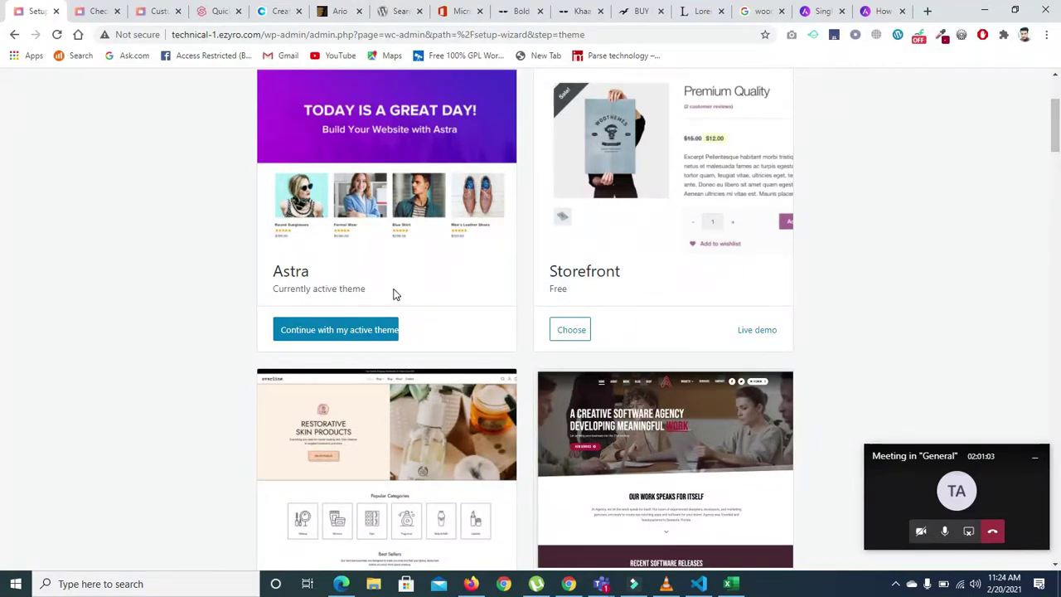
{"action": "left_click", "coordinate": [358, 333]}
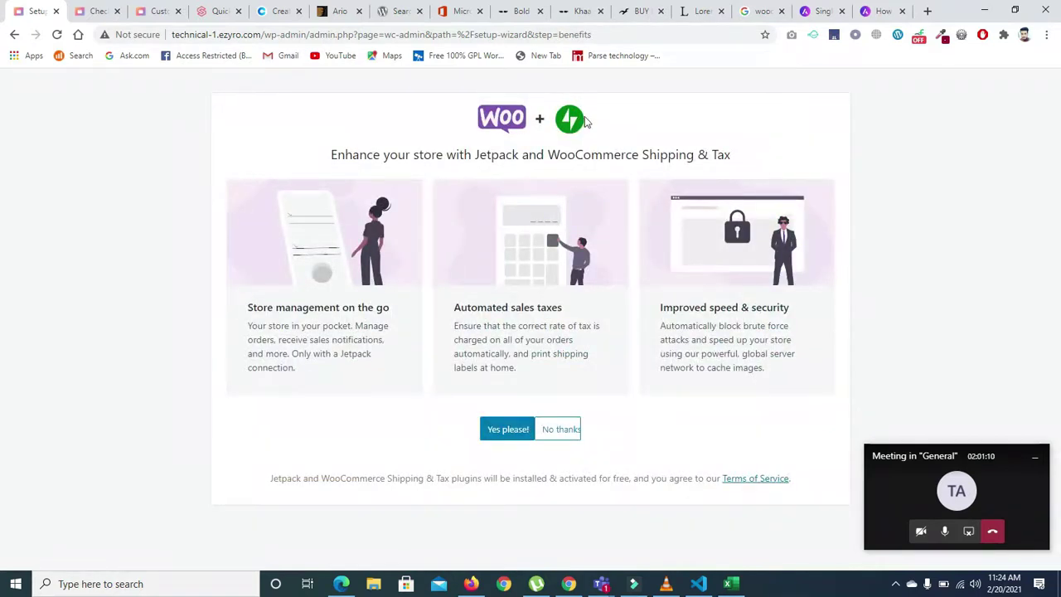
{"action": "left_click", "coordinate": [548, 424]}
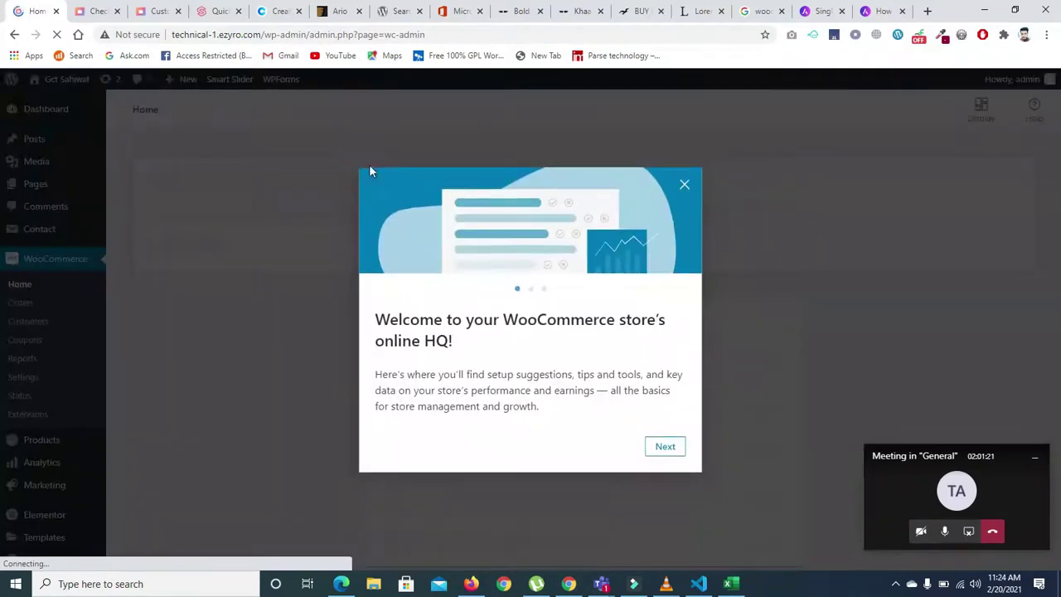
- Dismiss the WooCommerce welcome tour and go to the store's general settings
{"action": "left_click", "coordinate": [685, 184]}
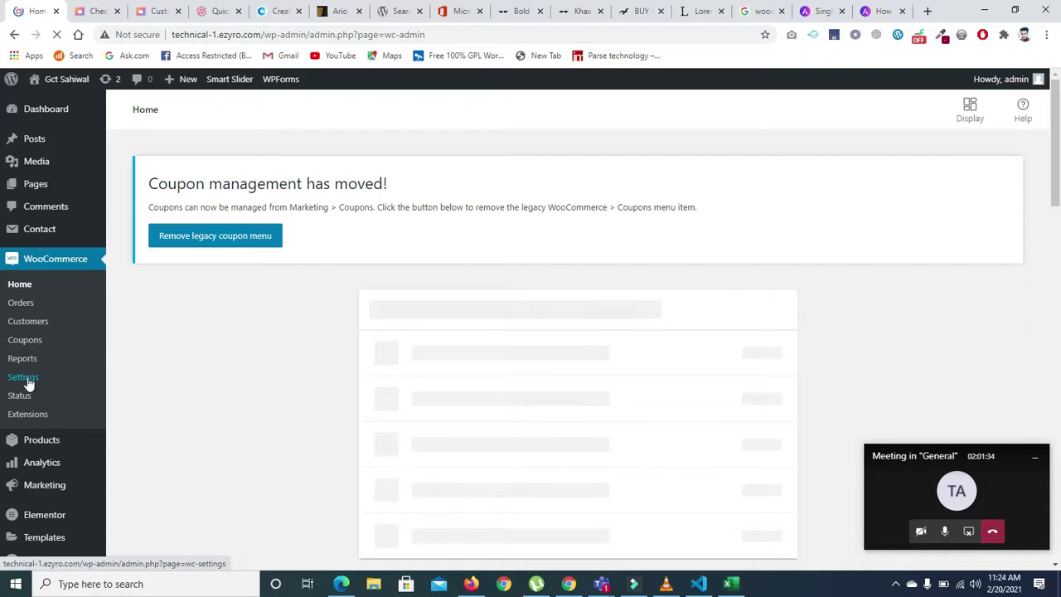
{"action": "left_click", "coordinate": [27, 382]}
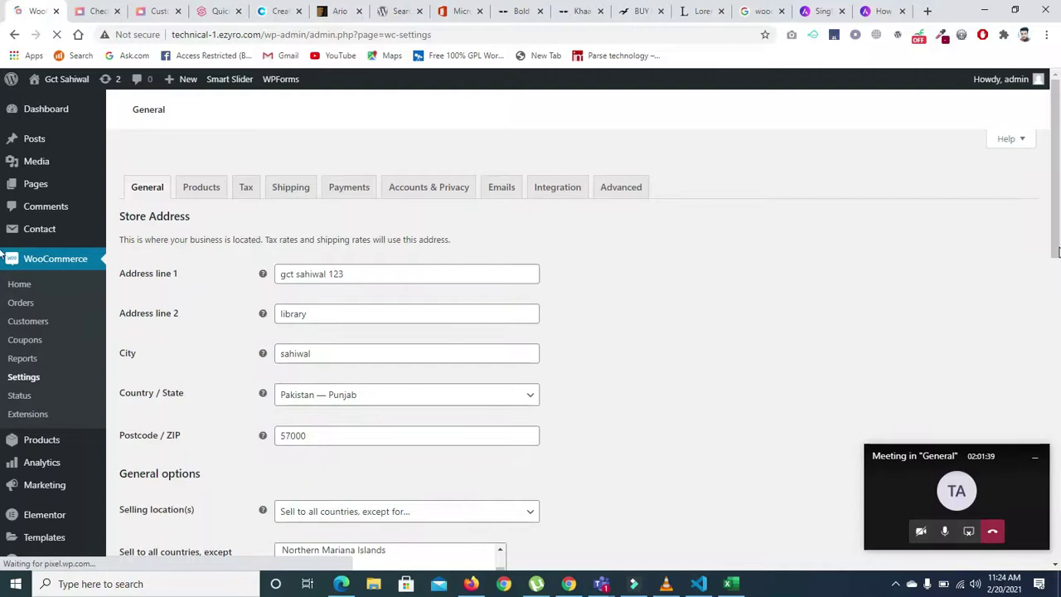
{"action": "scroll", "coordinate": [658, 391], "scroll_direction": "down", "scroll_amount": 3}
{"action": "scroll", "coordinate": [658, 391], "scroll_direction": "up", "scroll_amount": 4}
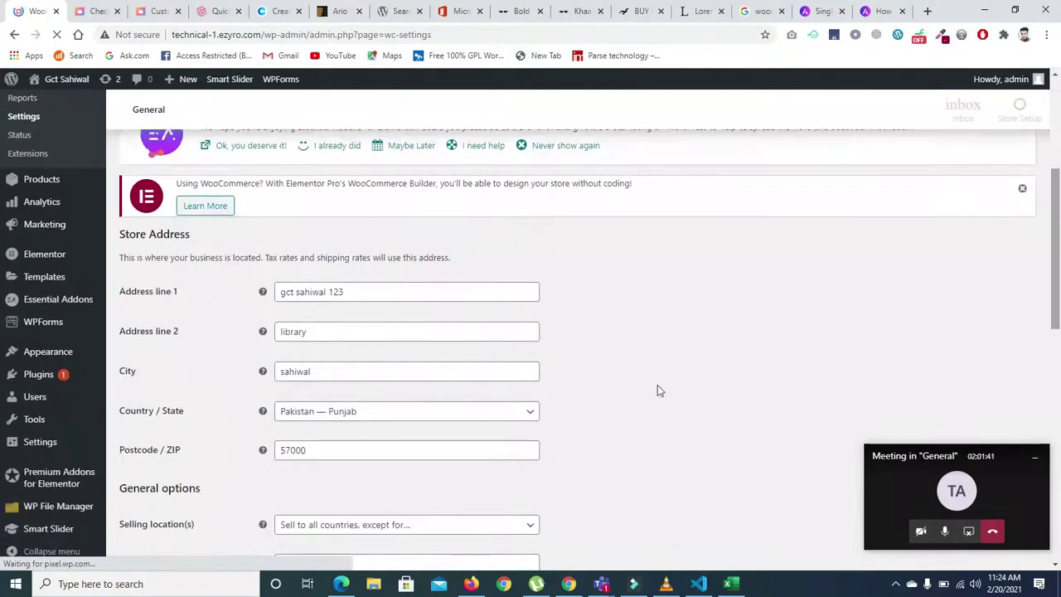
{"action": "scroll", "coordinate": [657, 391], "scroll_direction": "down", "scroll_amount": 4}
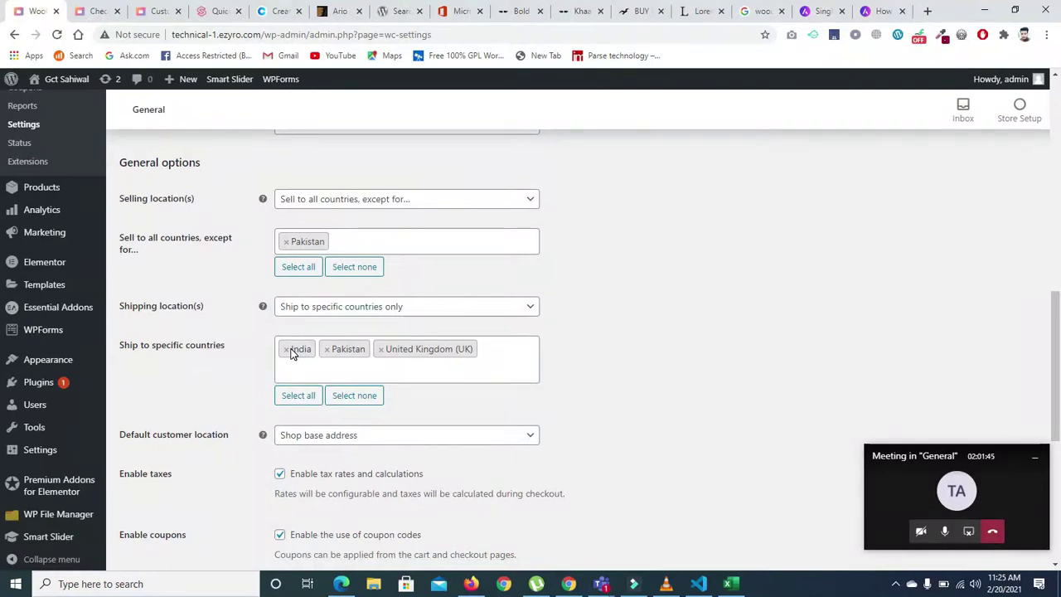
- Add India to 'Sell to all countries, except for' and save the general settings
{"action": "left_click", "coordinate": [364, 239]}
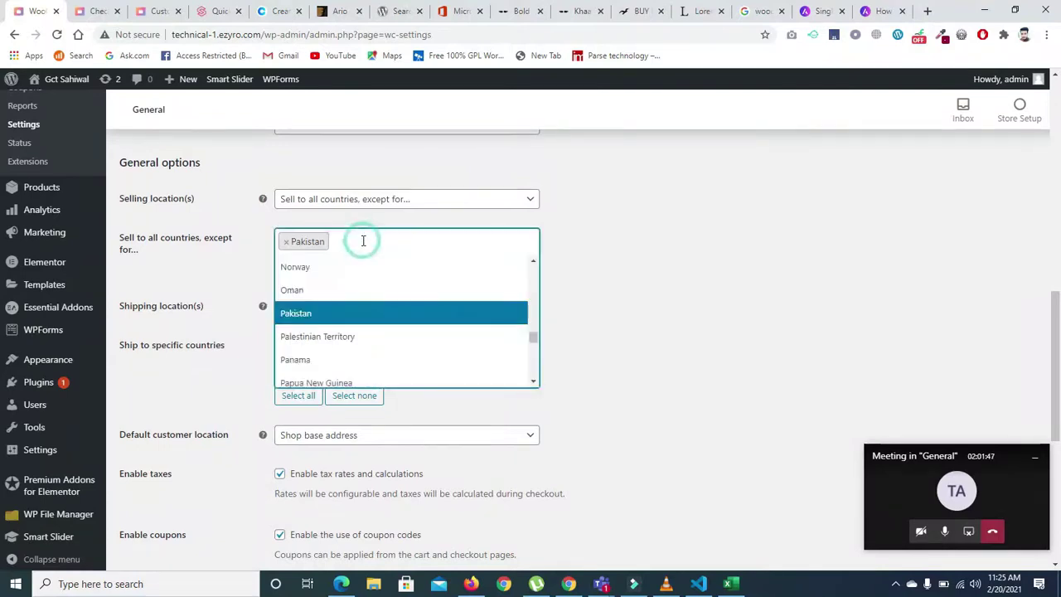
{"action": "type", "text": "in"}
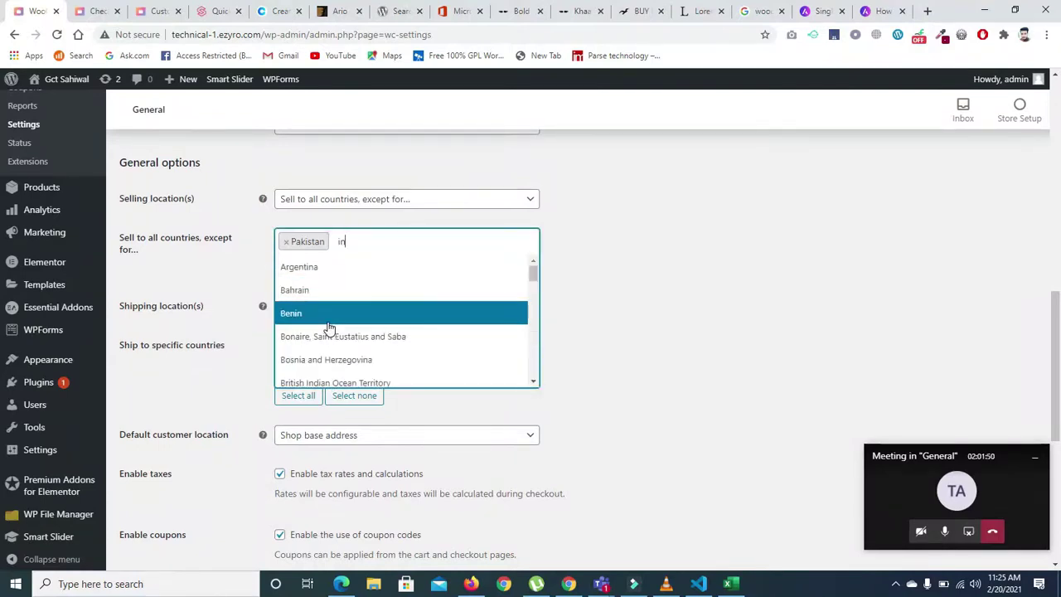
{"action": "type", "text": "d"}
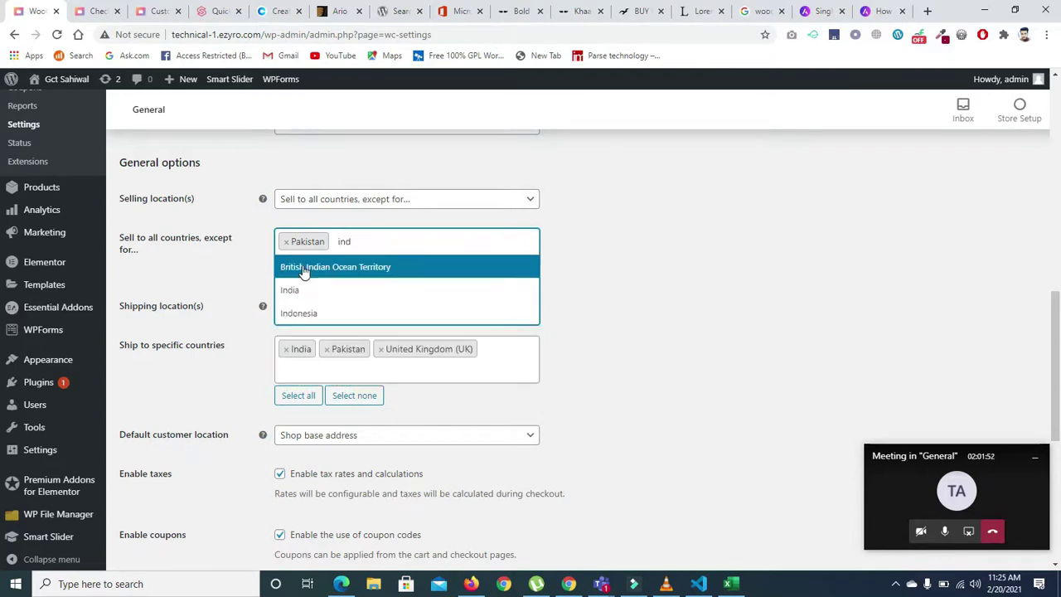
{"action": "left_click", "coordinate": [300, 288]}
{"action": "scroll", "coordinate": [1058, 334], "scroll_direction": "down", "scroll_amount": 5}
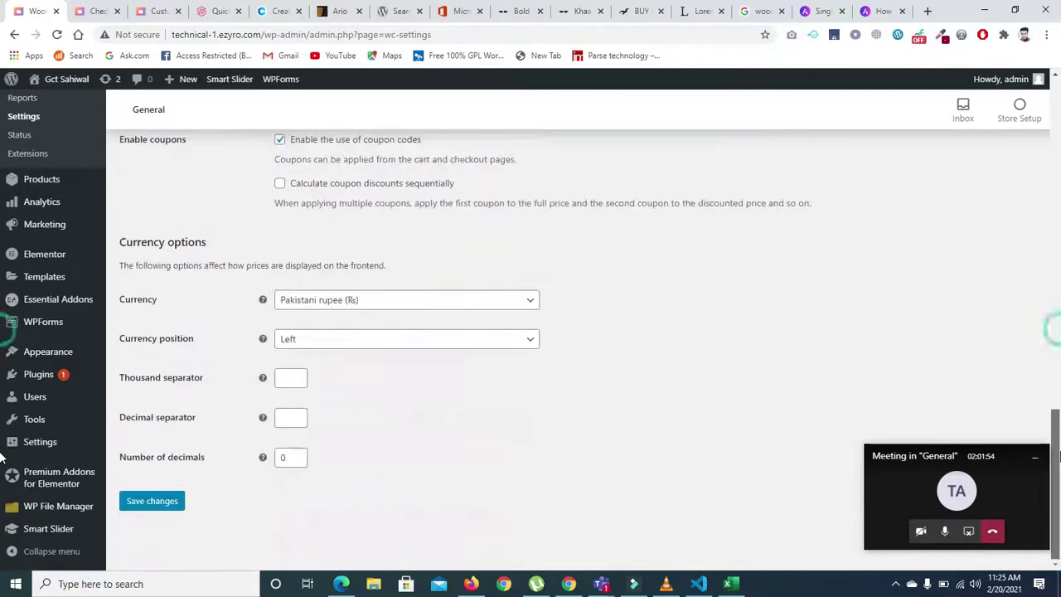
{"action": "left_click", "coordinate": [143, 502]}
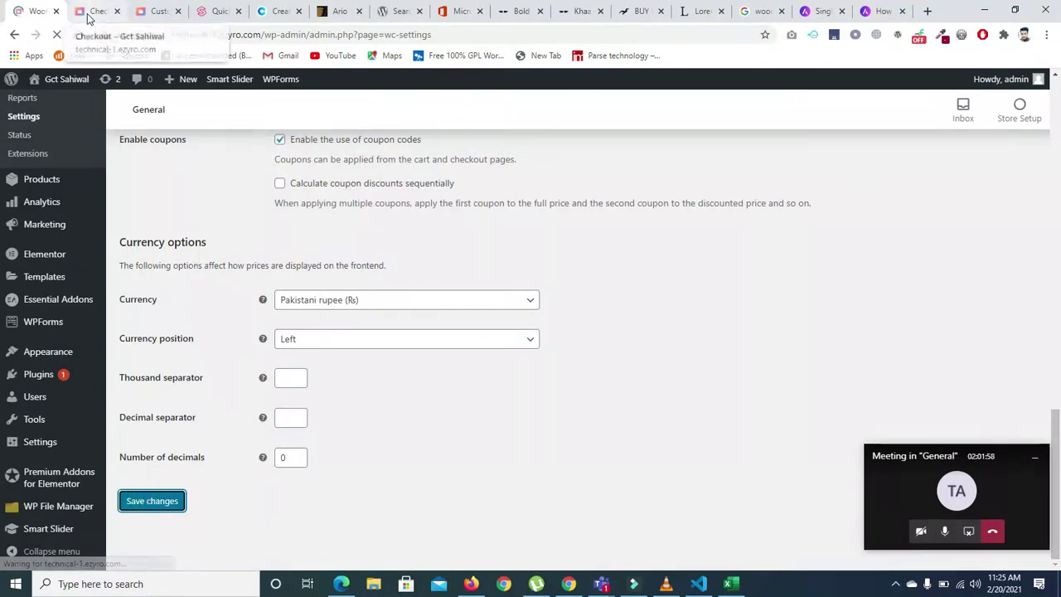
{"action": "left_click", "coordinate": [164, 12]}
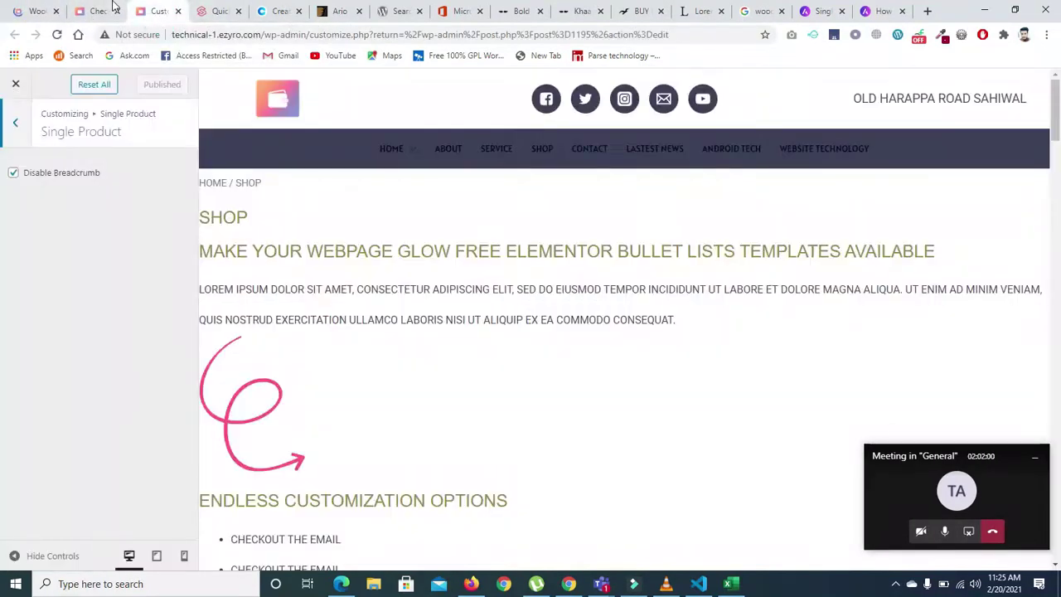
- Reload checkout and search PAK in Country/Region, confirming Pakistan isn't offered
{"action": "left_click", "coordinate": [114, 9]}
{"action": "left_click", "coordinate": [56, 36]}
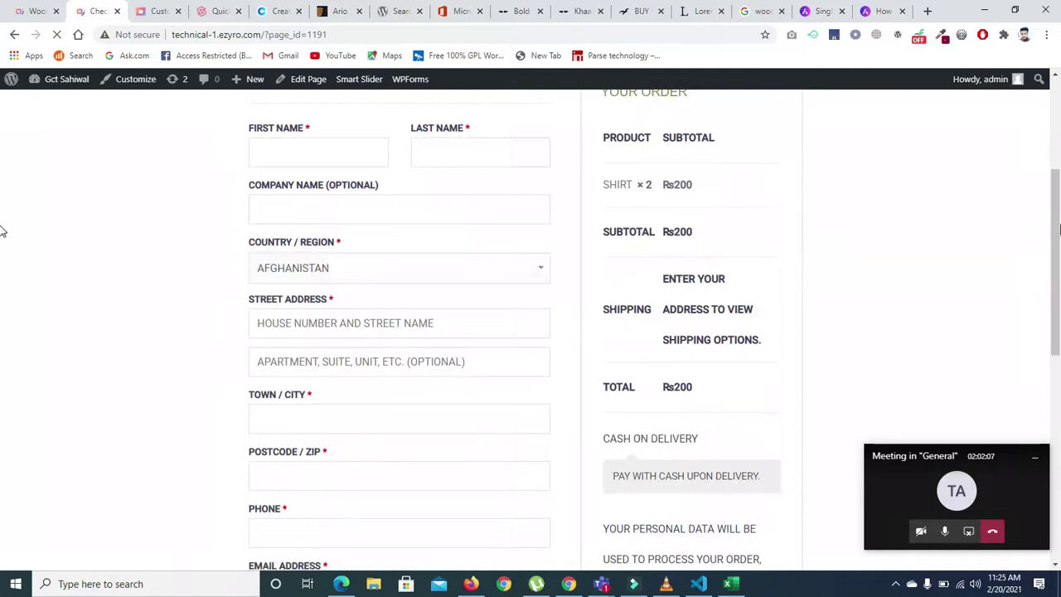
{"action": "left_click", "coordinate": [432, 277]}
{"action": "type", "text": "PAK"}
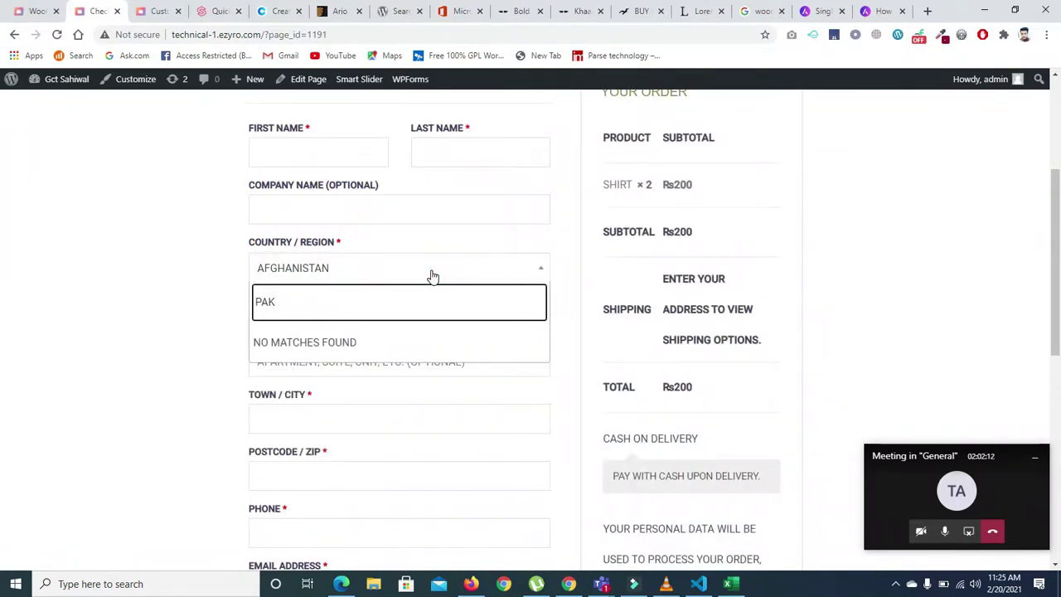
{"action": "key", "text": "BackSpace"}
{"action": "key", "text": "BackSpace"}
{"action": "key", "text": "BackSpace"}
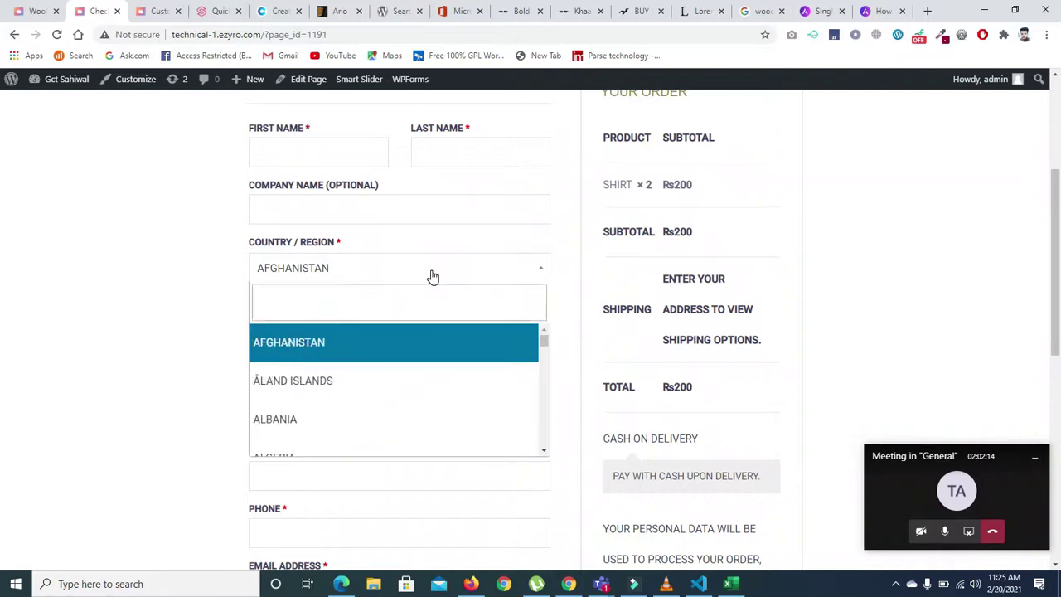
{"action": "type", "text": "PAK"}
{"action": "key", "text": "BackSpace"}
{"action": "key", "text": "BackSpace"}
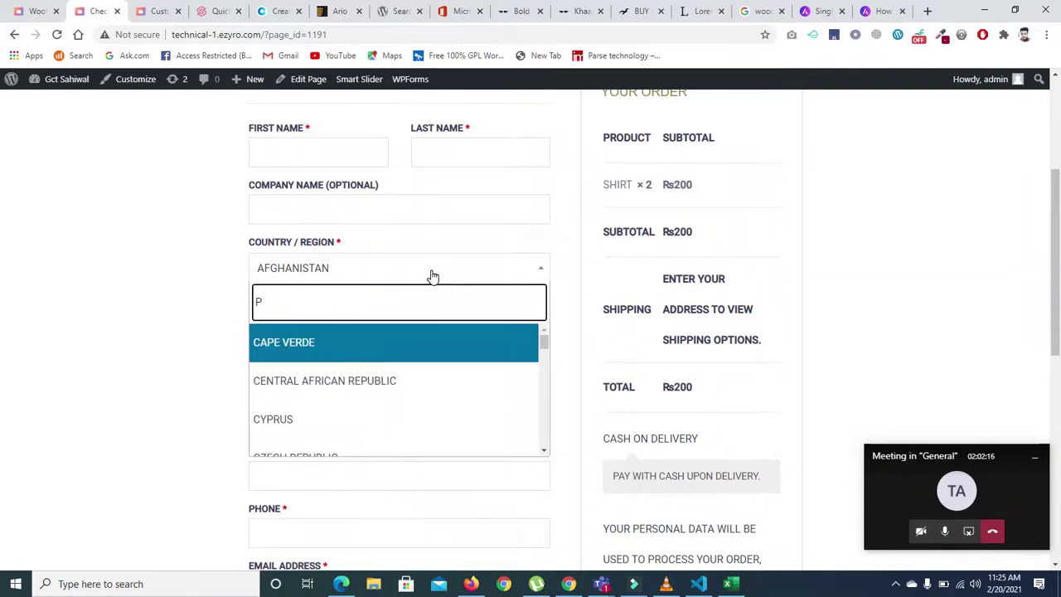
{"action": "type", "text": "A"}
{"action": "left_click_drag", "start_coordinate": [545, 336], "coordinate": [550, 240]}
{"action": "double_click", "coordinate": [407, 297]}
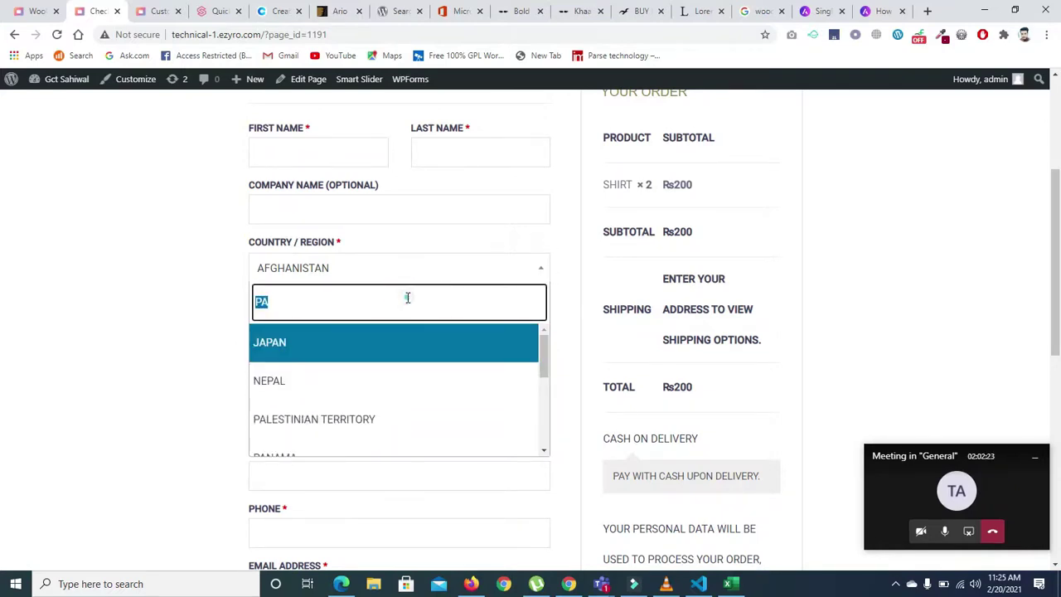
{"action": "key", "text": "BackSpace"}
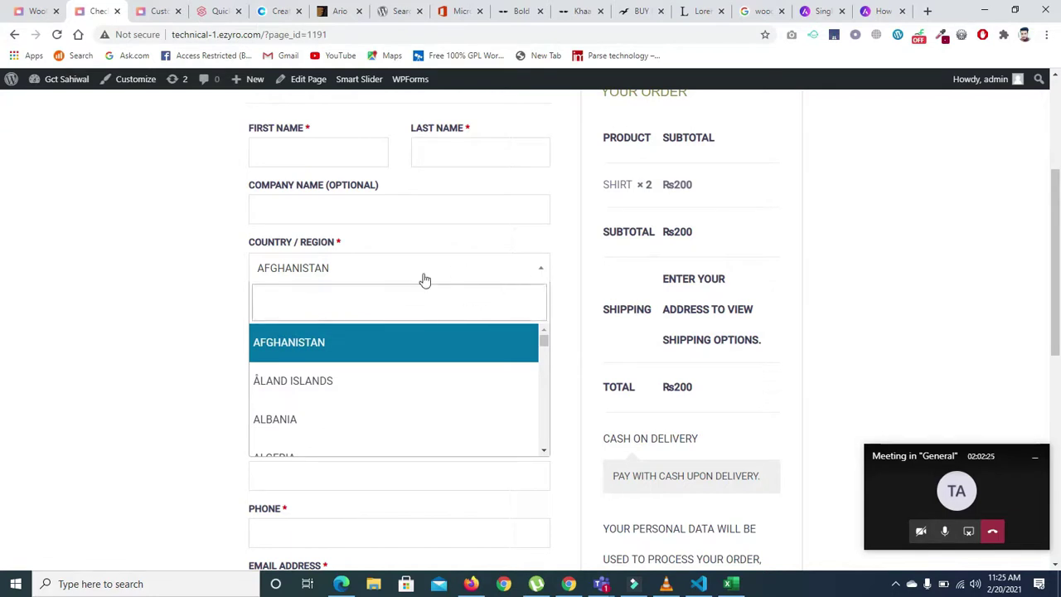
{"action": "left_click", "coordinate": [540, 267]}
{"action": "left_click", "coordinate": [540, 272]}
{"action": "left_click", "coordinate": [541, 272]}
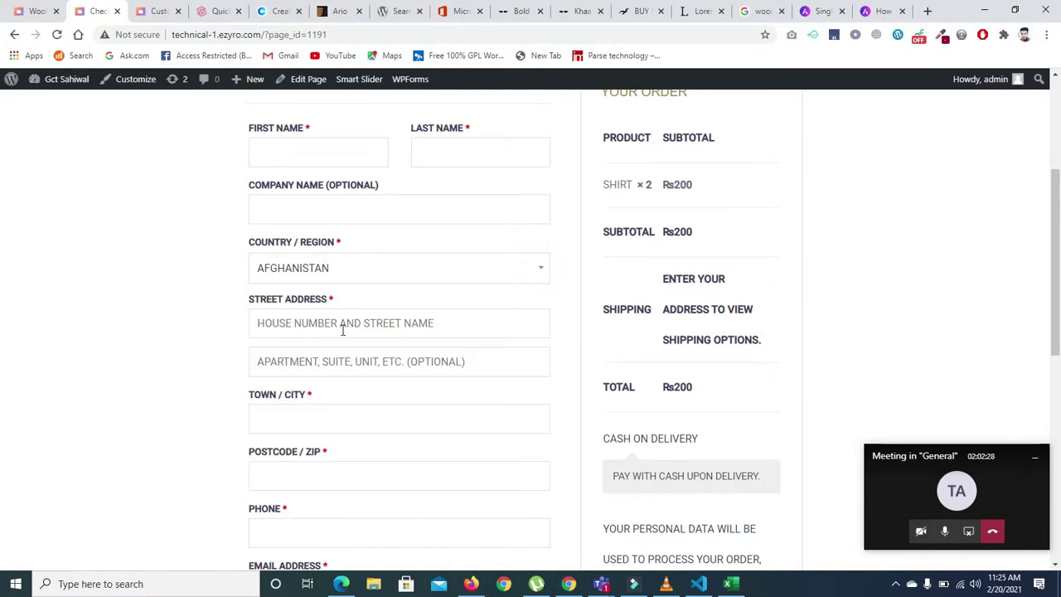
- Autofill the billing address from a saved entry and search PAK in Country/Region again
{"action": "left_click", "coordinate": [406, 326]}
{"action": "left_click", "coordinate": [359, 400]}
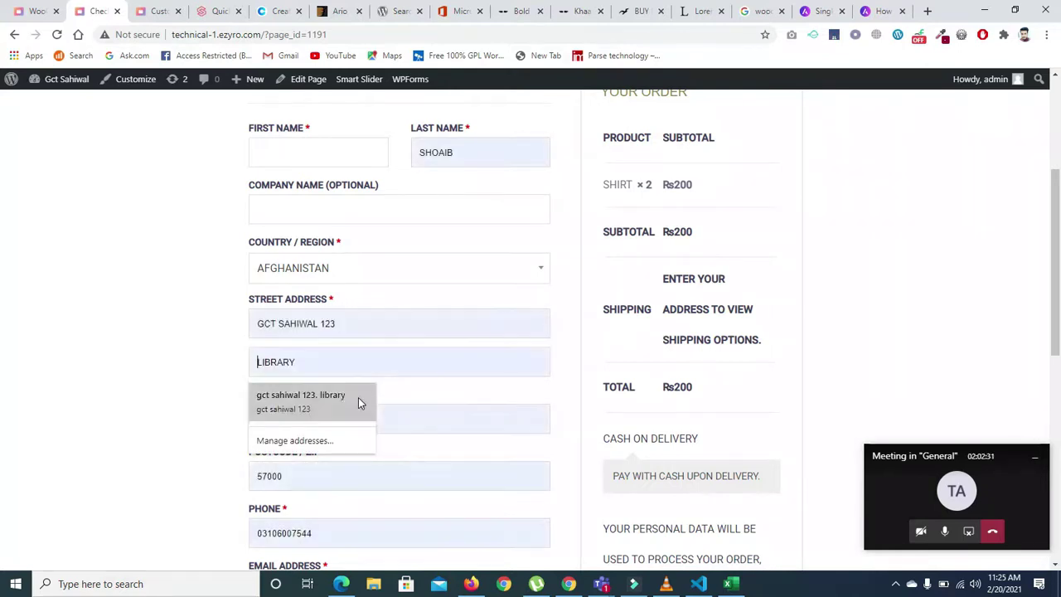
{"action": "left_click", "coordinate": [372, 269]}
{"action": "type", "text": "PAK"}
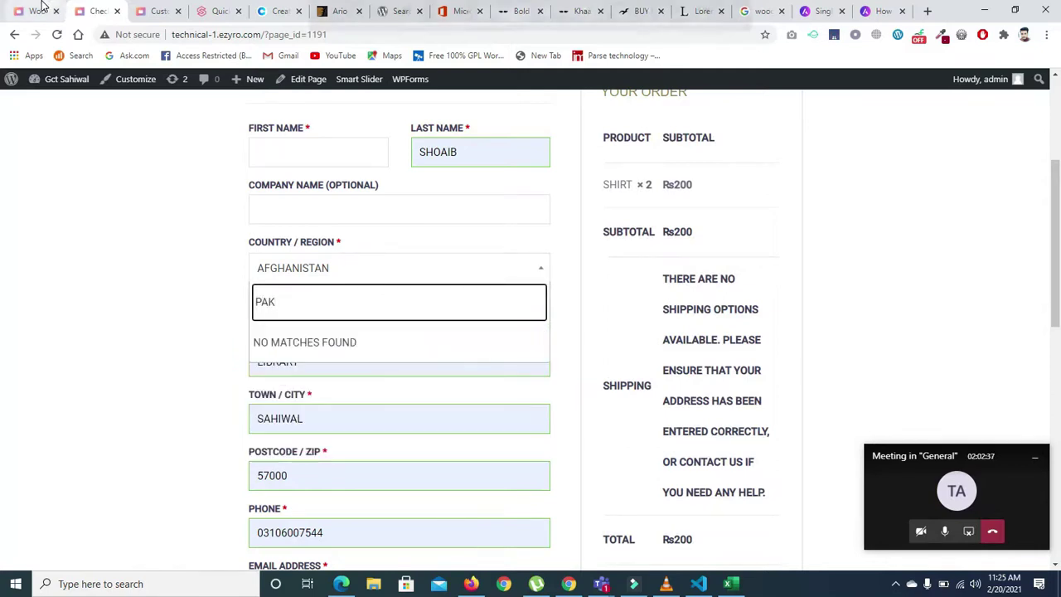
{"action": "left_click", "coordinate": [41, 10]}
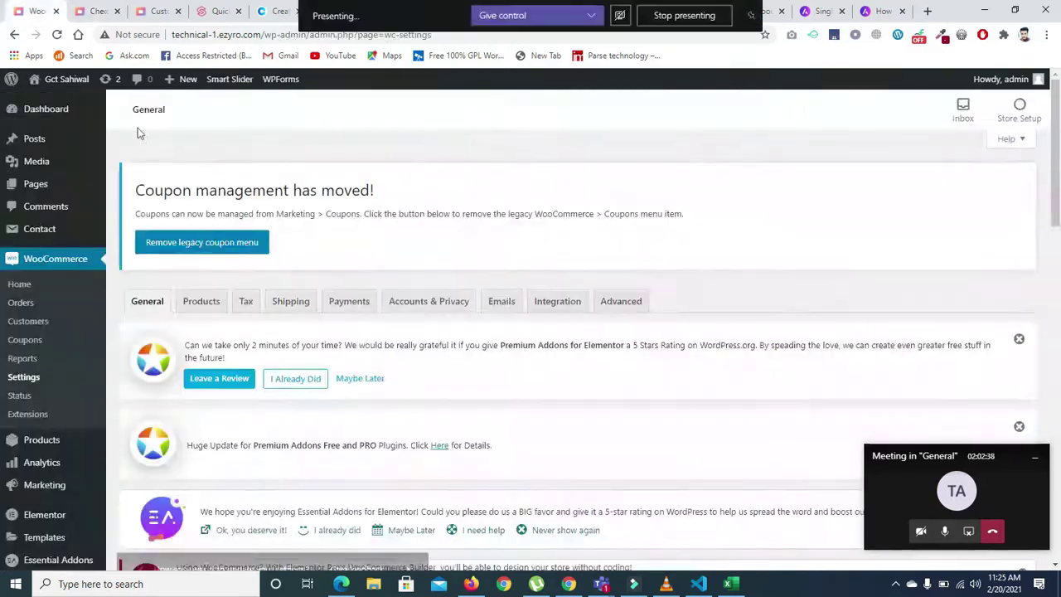
{"action": "left_click", "coordinate": [162, 11]}
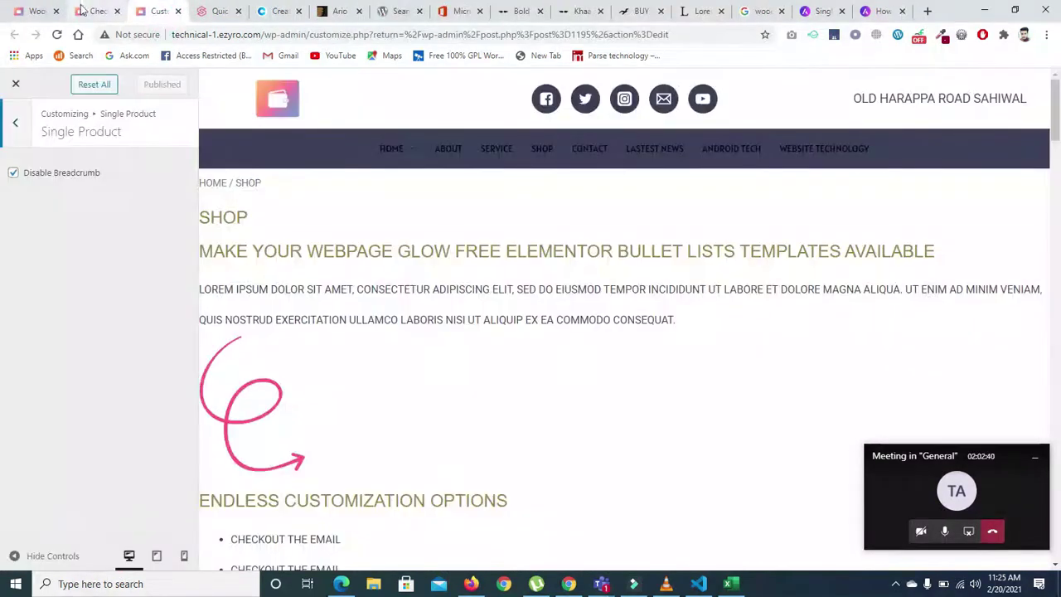
- Keep Pakistan — Punjab as the store location in WooCommerce general settings
{"action": "left_click", "coordinate": [98, 10]}
{"action": "left_click", "coordinate": [19, 10]}
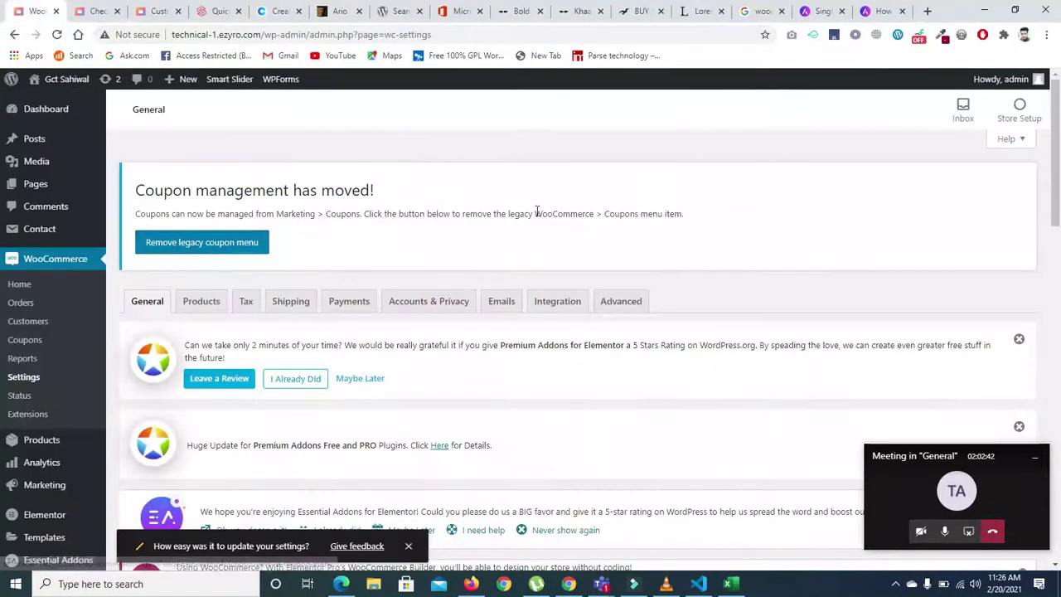
{"action": "scroll", "coordinate": [1, 262], "scroll_direction": "down", "scroll_amount": 3}
{"action": "left_click_drag", "start_coordinate": [1058, 262], "coordinate": [1058, 339]}
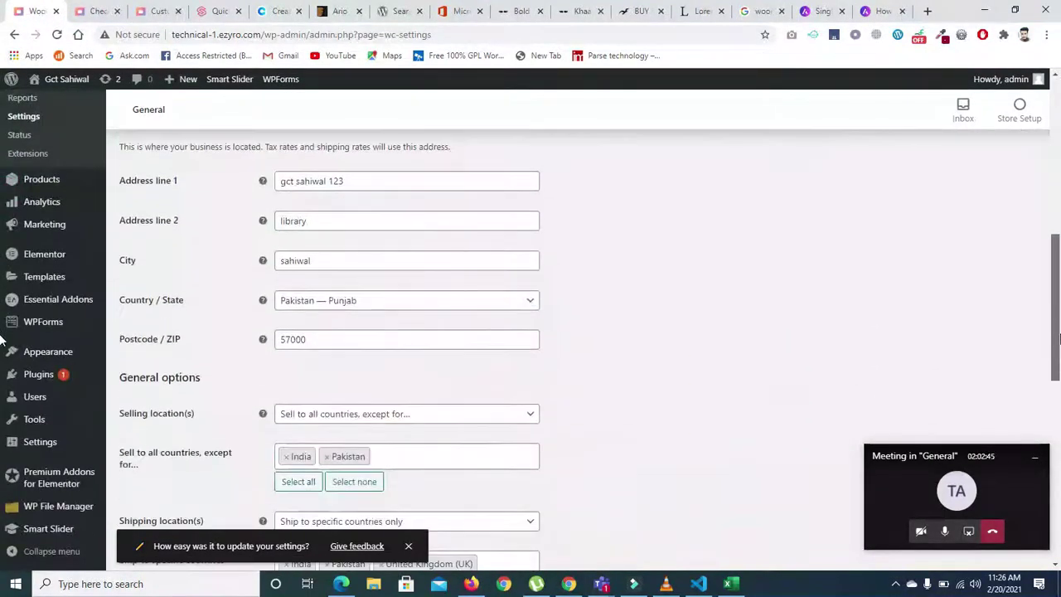
{"action": "scroll", "coordinate": [3, 342], "scroll_direction": "down", "scroll_amount": 1}
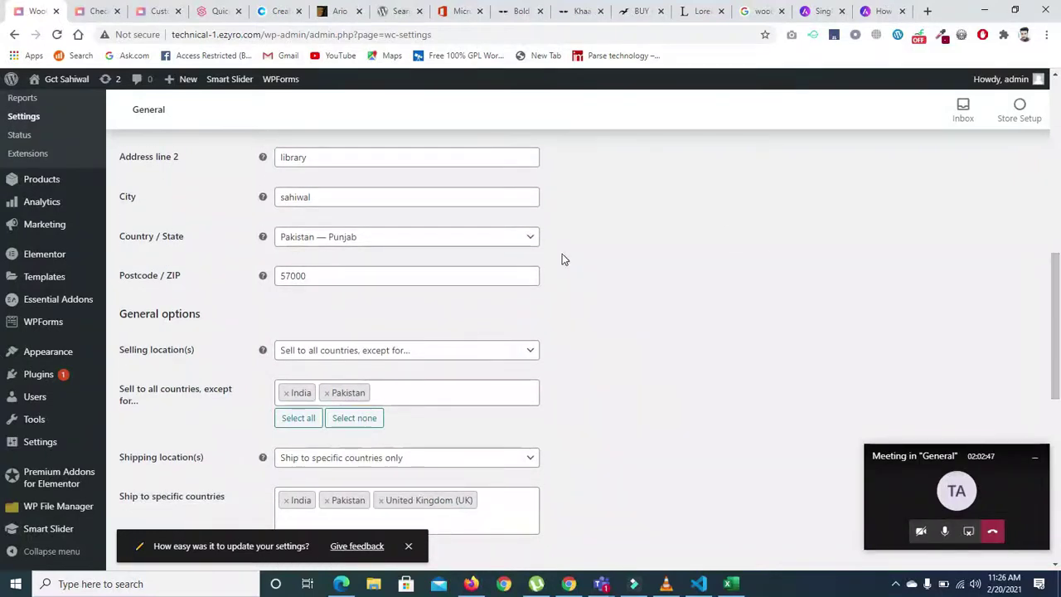
{"action": "left_click", "coordinate": [326, 238]}
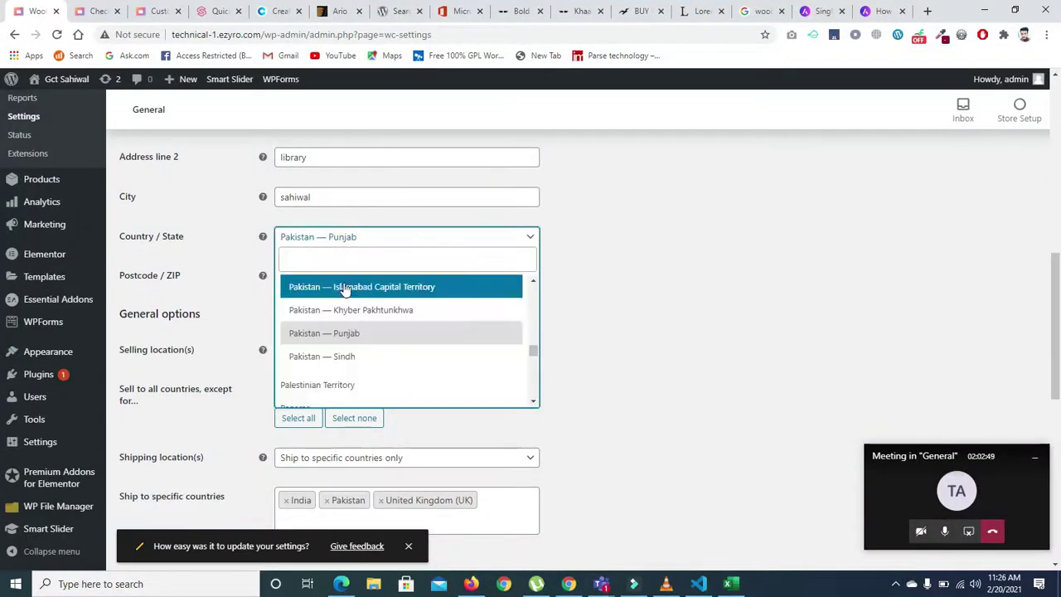
{"action": "left_click", "coordinate": [344, 332]}
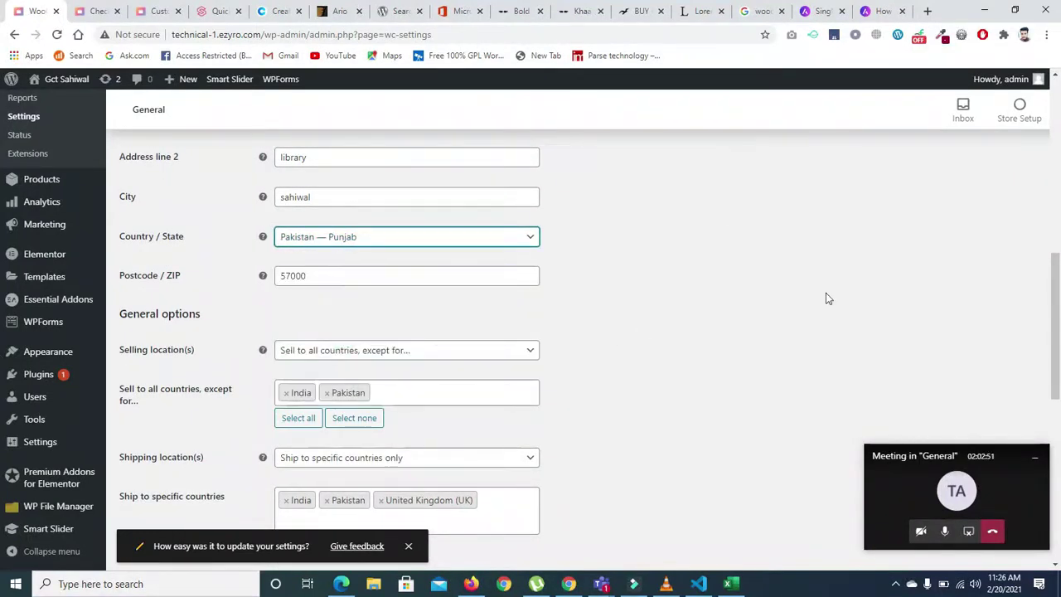
- Remove India and Pakistan from excluded countries, and India, Pakistan, UK from shipping countries
{"action": "scroll", "coordinate": [3, 306], "scroll_direction": "down", "scroll_amount": 2}
{"action": "left_click", "coordinate": [286, 274]}
{"action": "left_click", "coordinate": [298, 347]}
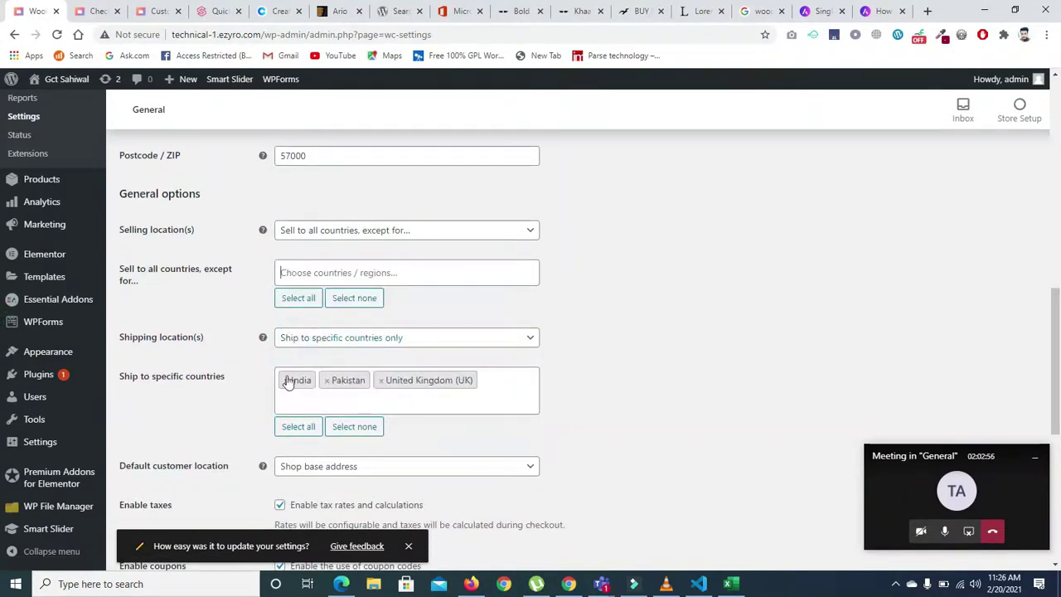
{"action": "left_click", "coordinate": [286, 380]}
{"action": "left_click", "coordinate": [285, 381]}
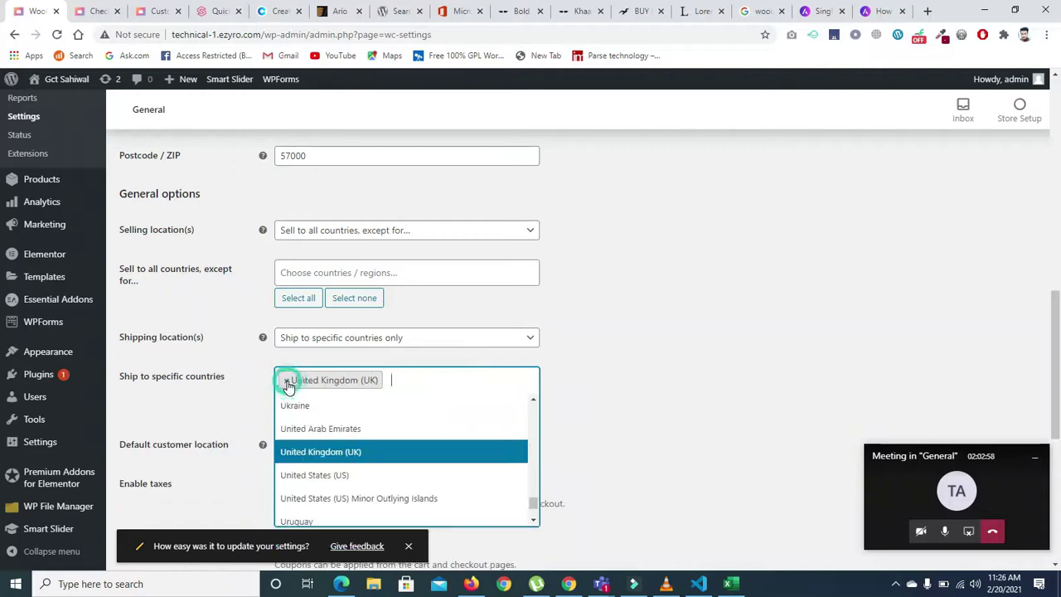
{"action": "left_click", "coordinate": [286, 381]}
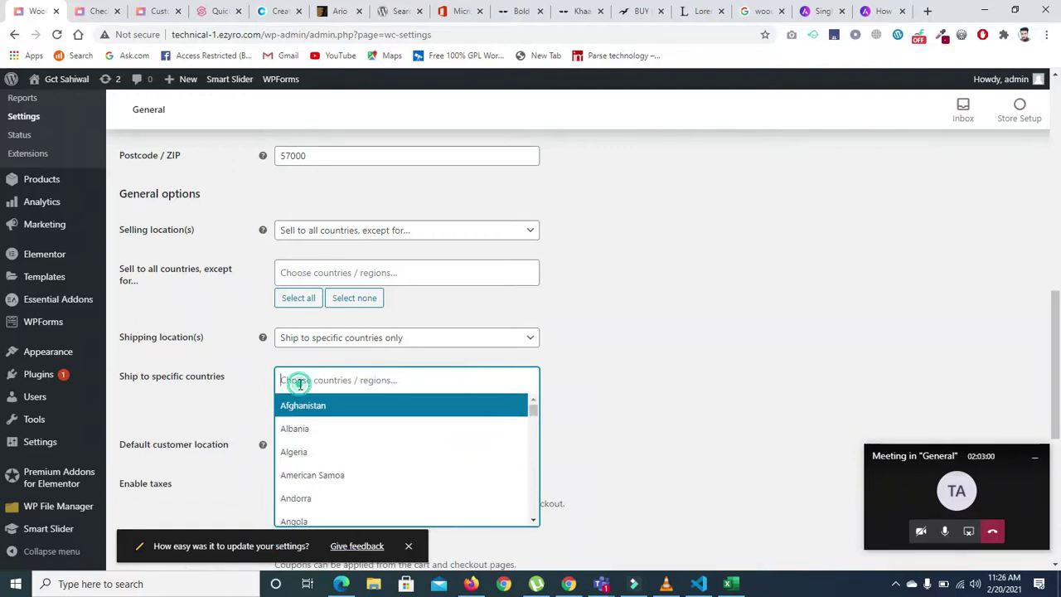
- Set Pakistan as the only shipping country and save the general settings
{"action": "left_click", "coordinate": [301, 383]}
{"action": "type", "text": "pak"}
{"action": "left_click", "coordinate": [300, 400]}
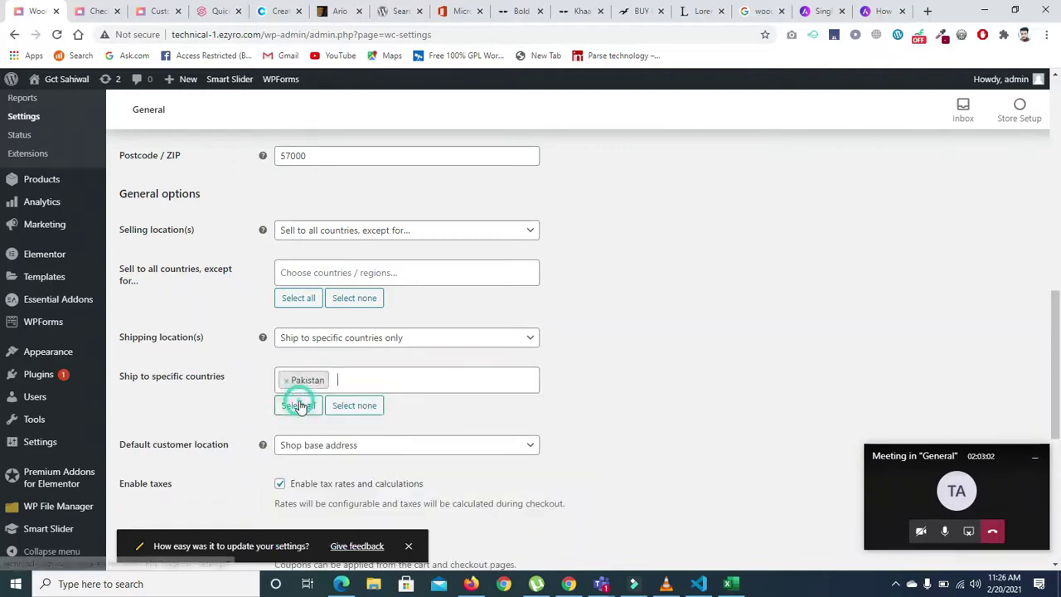
{"action": "scroll", "coordinate": [612, 365], "scroll_direction": "down", "scroll_amount": 3}
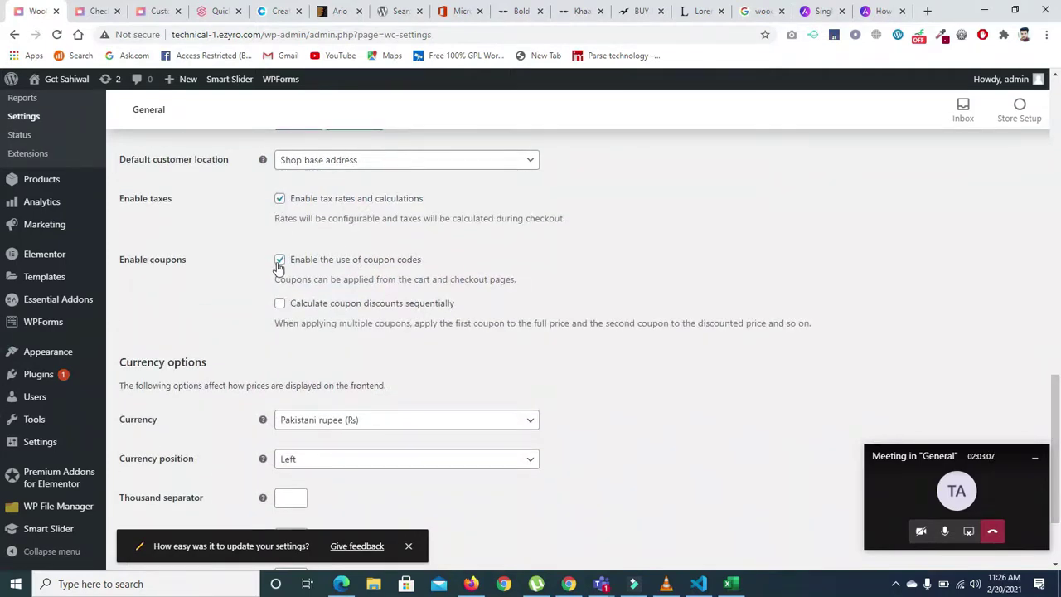
{"action": "scroll", "coordinate": [1050, 390], "scroll_direction": "down", "scroll_amount": 2}
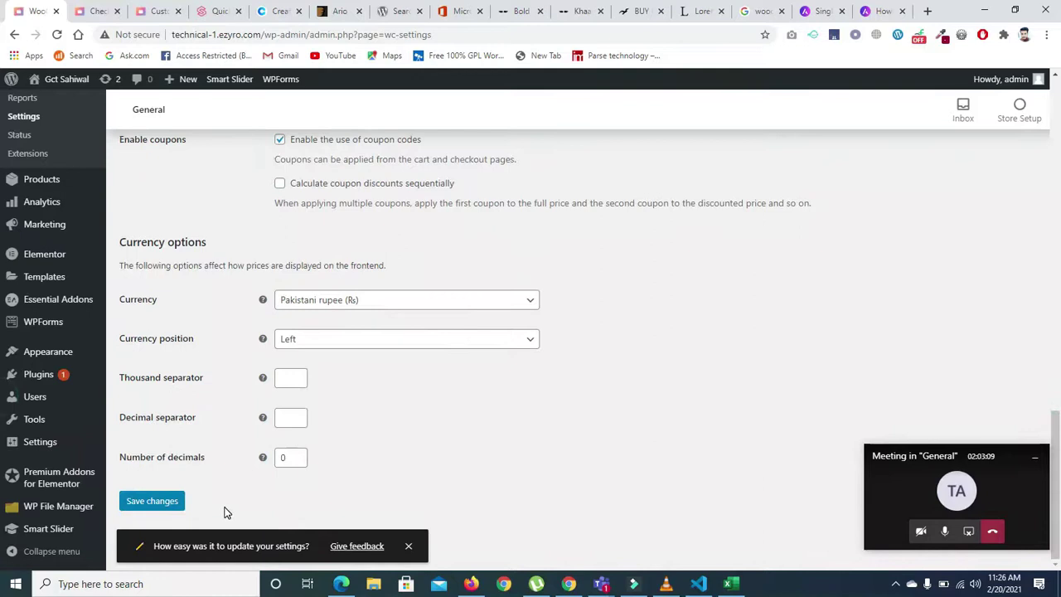
{"action": "left_click", "coordinate": [168, 502]}
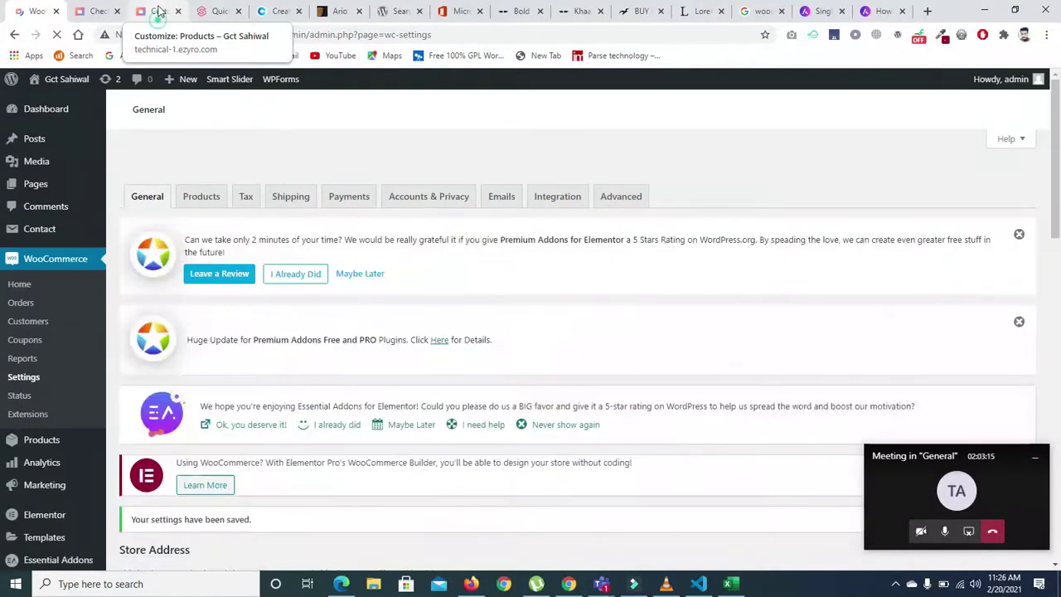
{"action": "left_click", "coordinate": [159, 10]}
{"action": "left_click", "coordinate": [87, 11]}
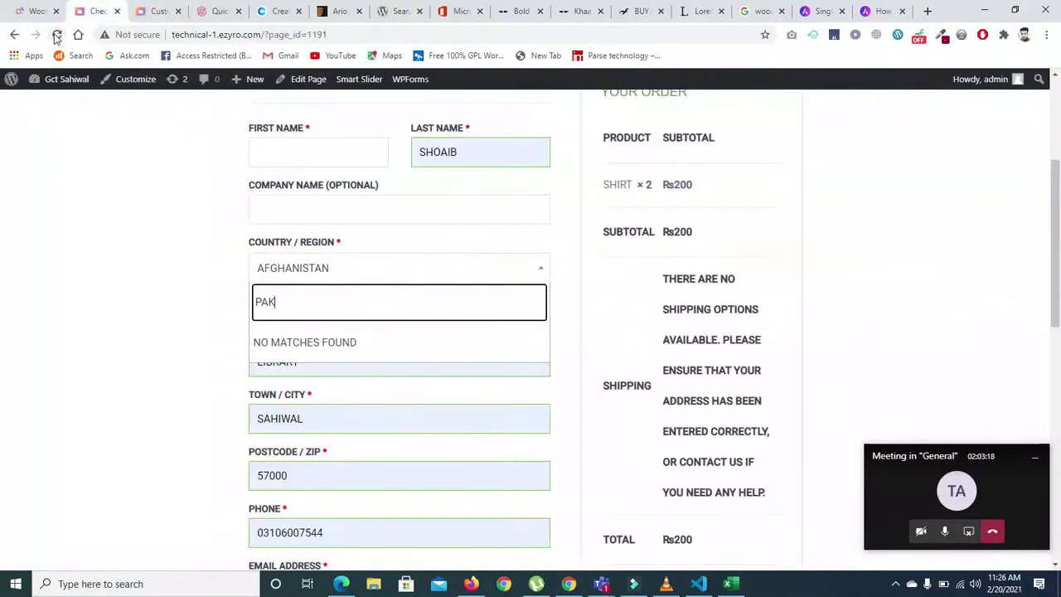
{"action": "left_click", "coordinate": [56, 35]}
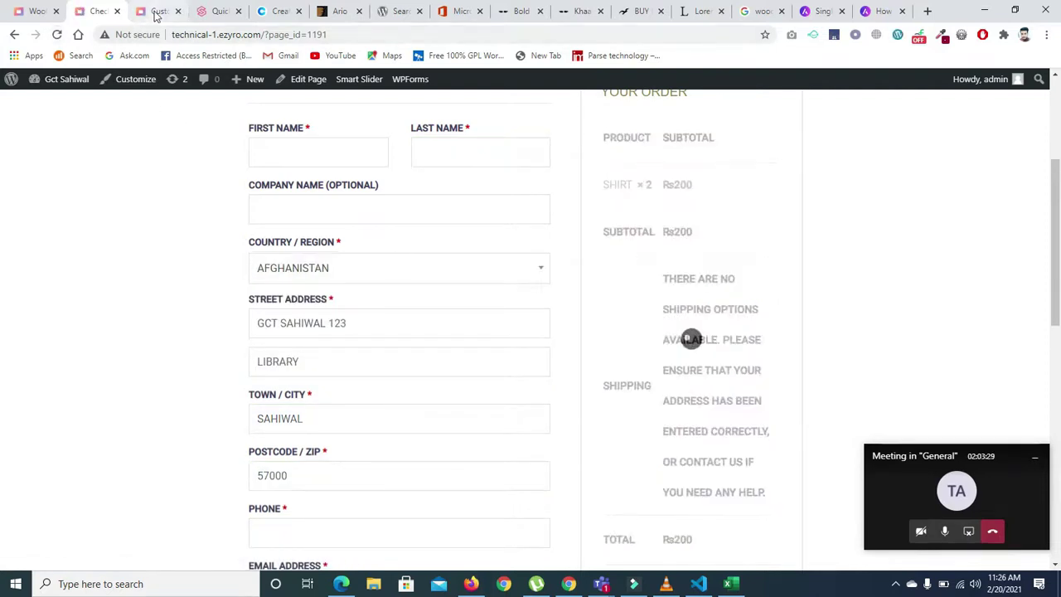
{"action": "left_click", "coordinate": [33, 12]}
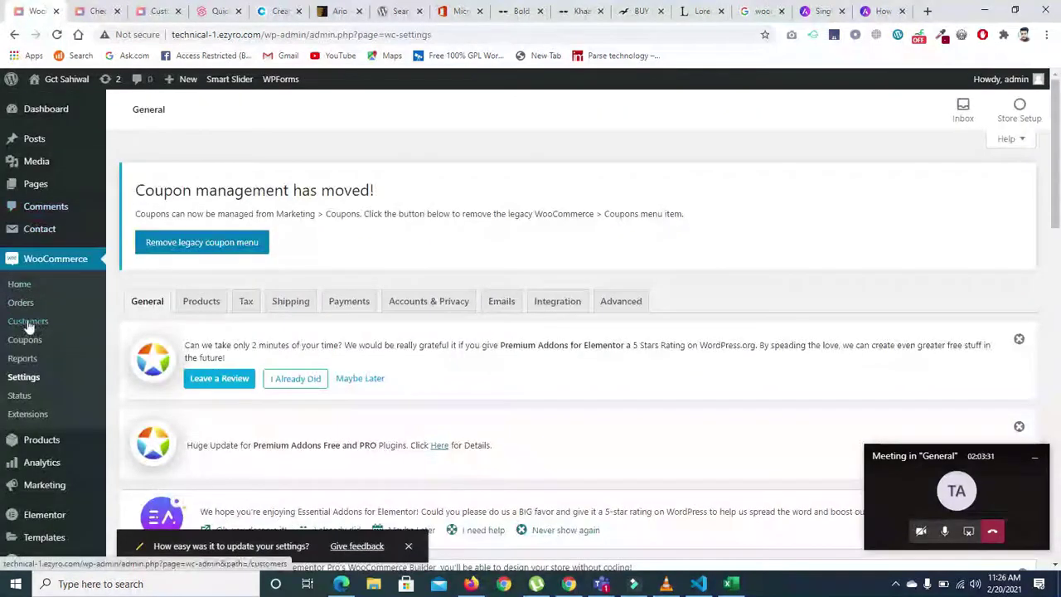
{"action": "mouse_move", "coordinate": [39, 452]}
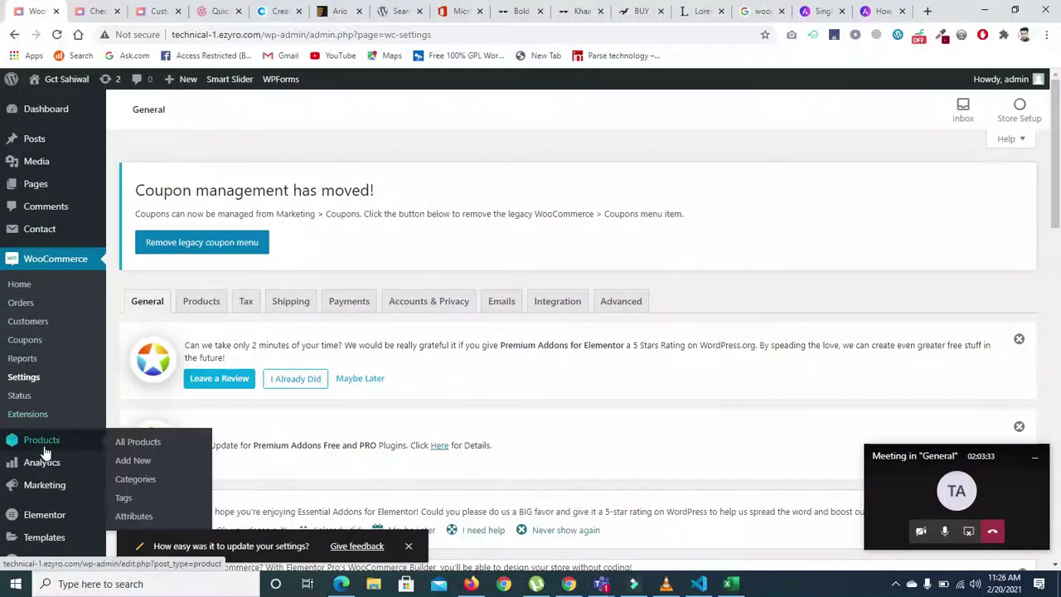
- Open the Shirt product from All Products for editing
{"action": "left_click", "coordinate": [145, 445]}
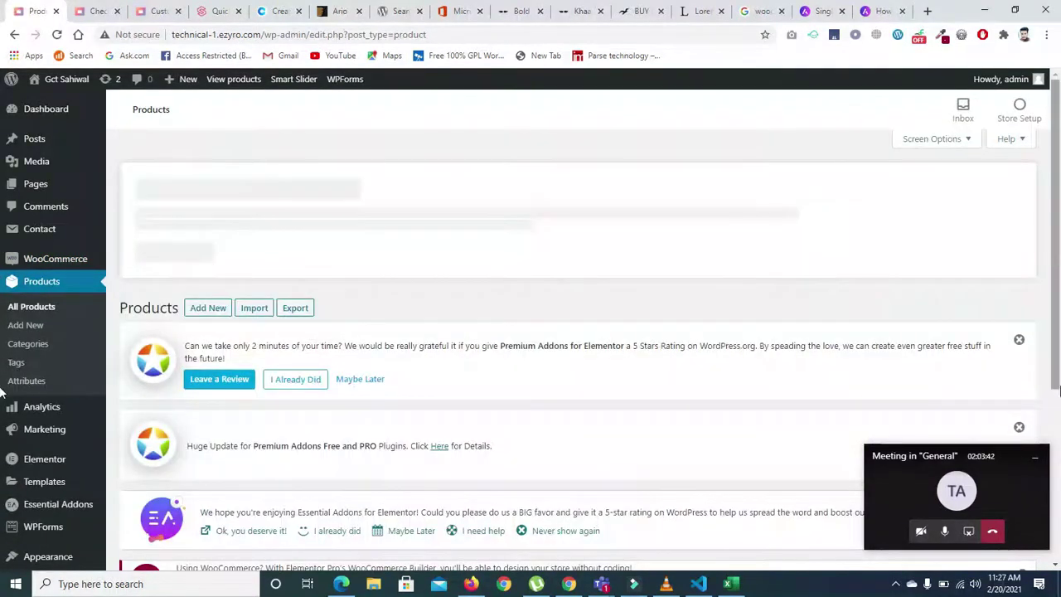
{"action": "scroll", "coordinate": [3, 394], "scroll_direction": "down", "scroll_amount": 3}
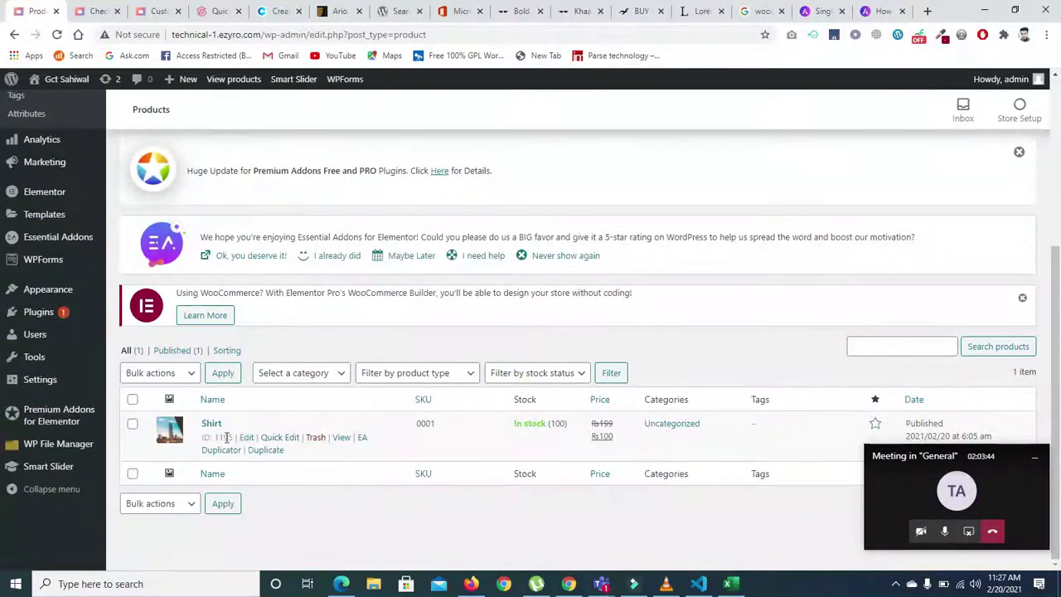
{"action": "left_click", "coordinate": [246, 437]}
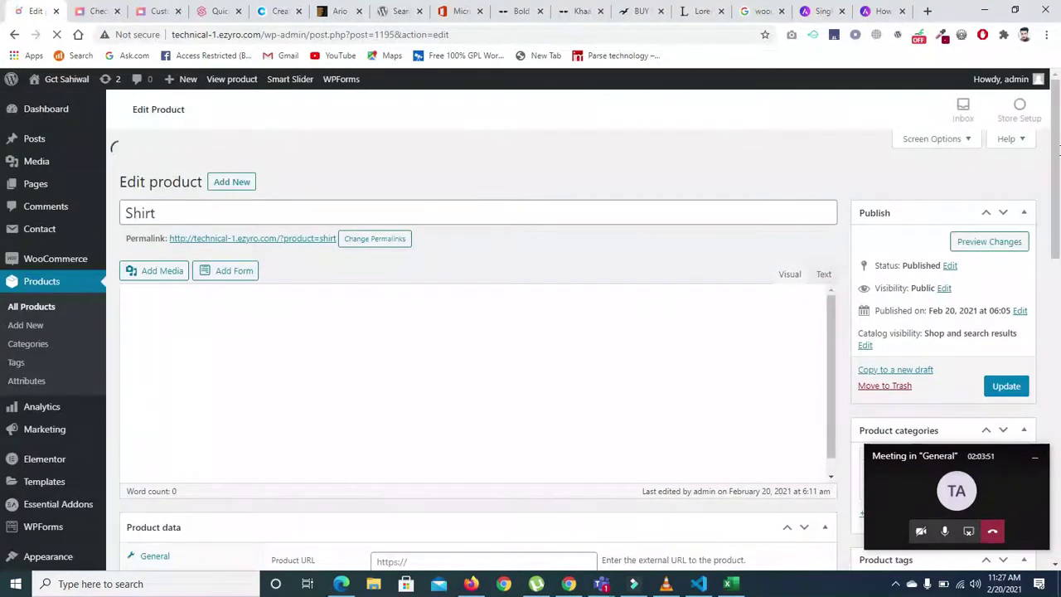
{"action": "scroll", "coordinate": [113, 147], "scroll_direction": "down", "scroll_amount": 3}
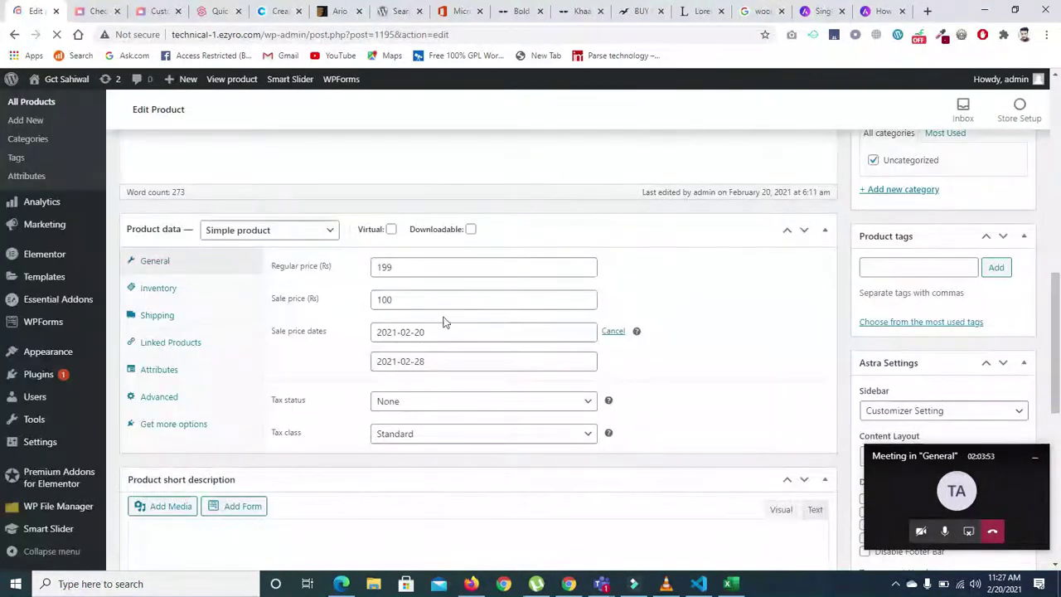
{"action": "scroll", "coordinate": [159, 317], "scroll_direction": "down", "scroll_amount": 5}
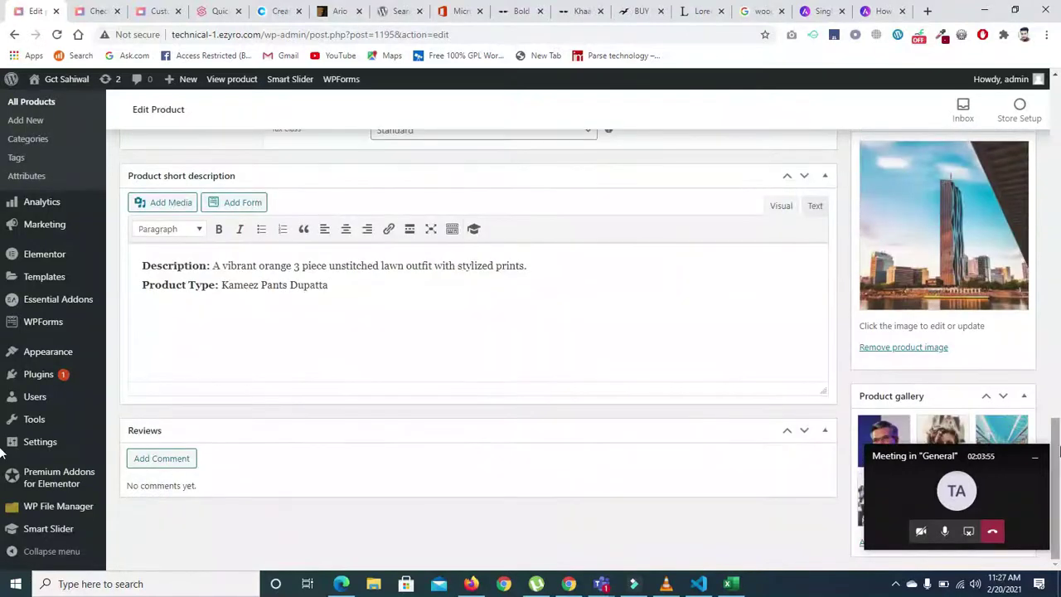
{"action": "scroll", "coordinate": [3, 398], "scroll_direction": "up", "scroll_amount": 4}
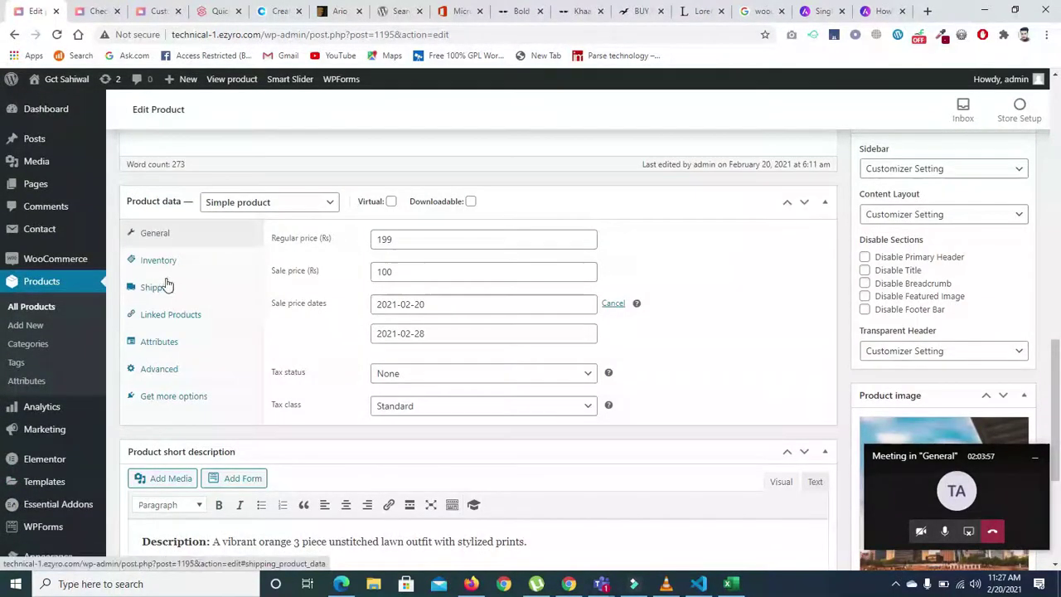
- Review the Shirt's Shipping, Linked Products, Inventory, Advanced and extra options data tabs
{"action": "left_click", "coordinate": [162, 286]}
{"action": "left_click", "coordinate": [163, 314]}
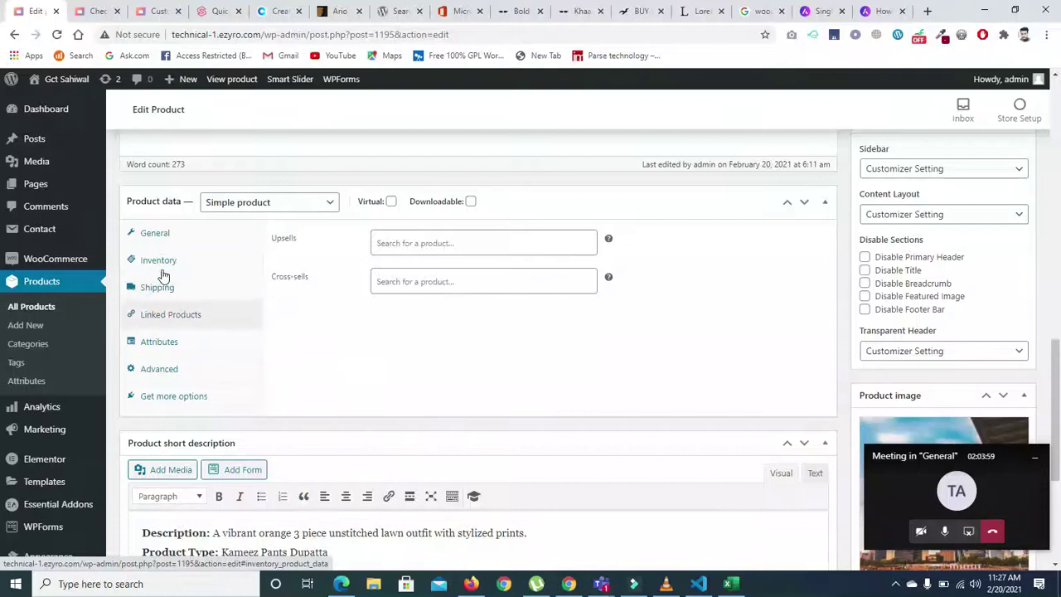
{"action": "left_click", "coordinate": [160, 262]}
{"action": "left_click", "coordinate": [171, 368]}
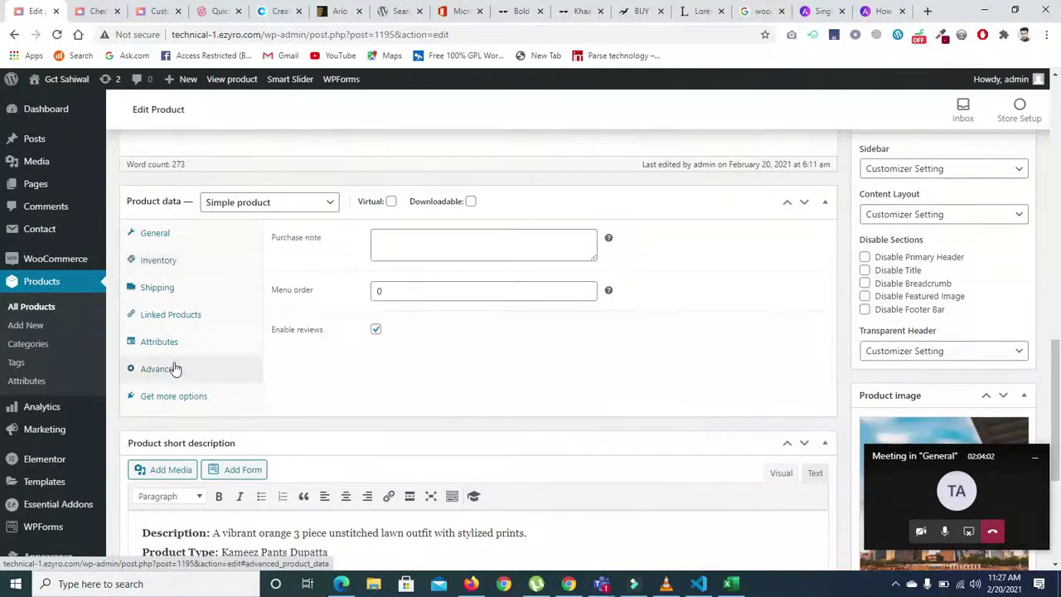
{"action": "left_click", "coordinate": [166, 396]}
{"action": "left_click", "coordinate": [157, 261]}
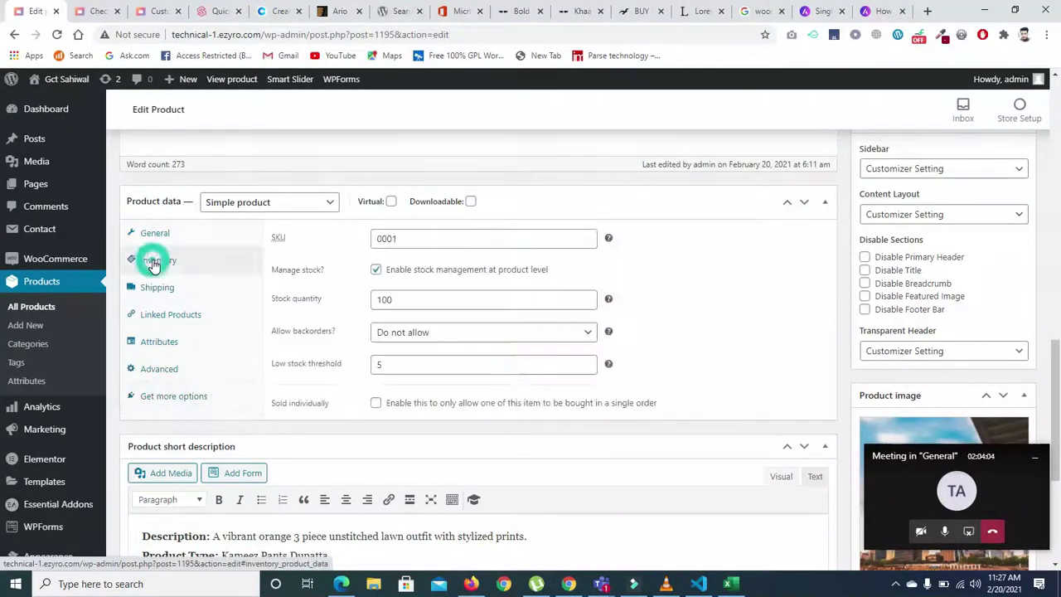
{"action": "left_click", "coordinate": [157, 10]}
- Reload the checkout and set the Country/Region to Pakistan
{"action": "left_click", "coordinate": [87, 13]}
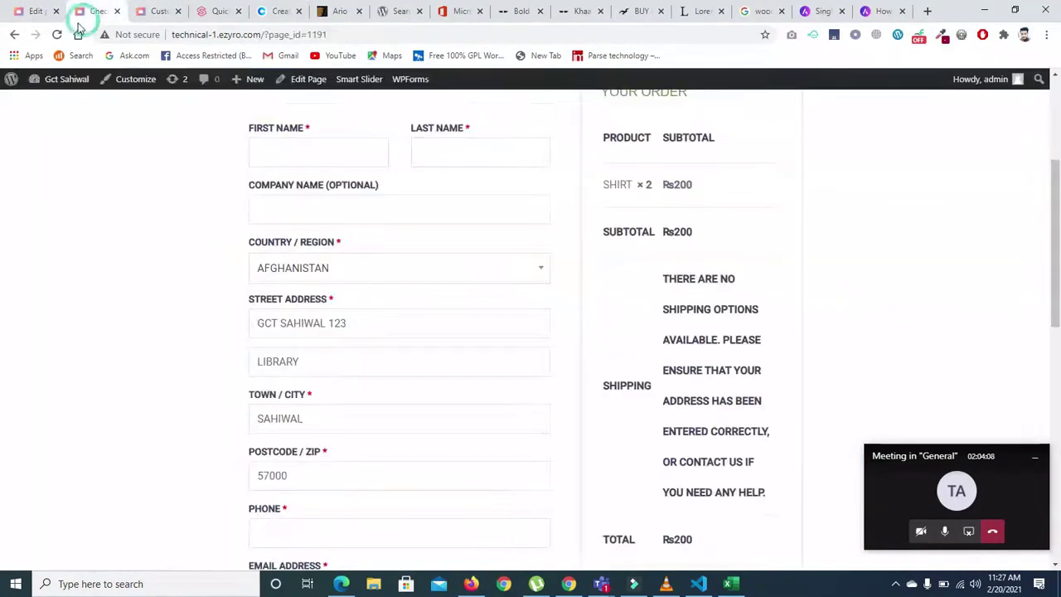
{"action": "left_click", "coordinate": [57, 34]}
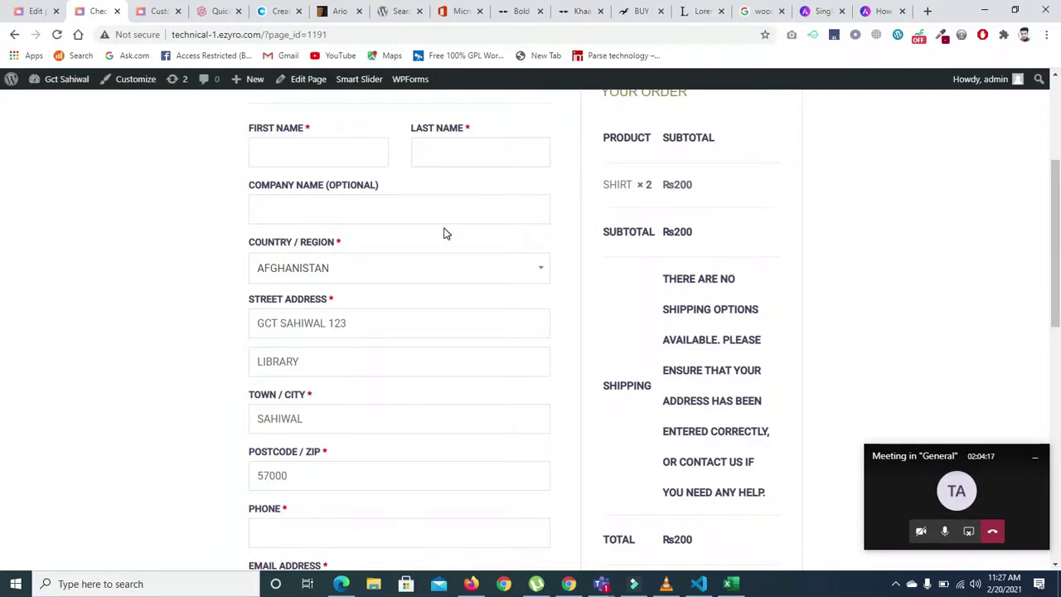
{"action": "left_click", "coordinate": [406, 274]}
{"action": "left_click_drag", "start_coordinate": [544, 339], "coordinate": [538, 406]}
{"action": "left_click", "coordinate": [544, 449]}
{"action": "left_click", "coordinate": [544, 450]}
{"action": "left_click", "coordinate": [545, 450]}
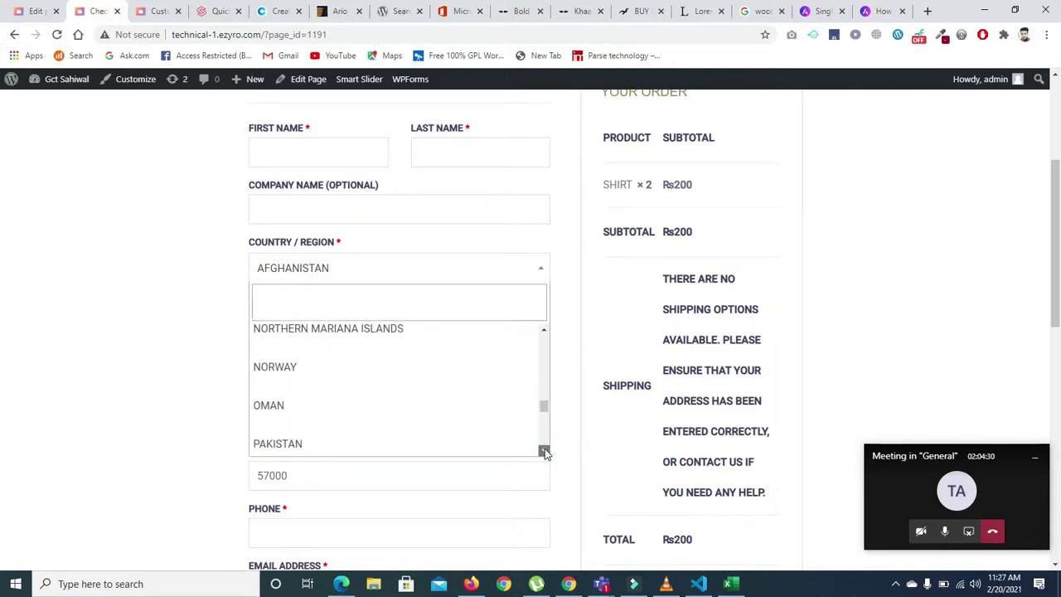
{"action": "left_click", "coordinate": [545, 450]}
{"action": "left_click", "coordinate": [284, 398]}
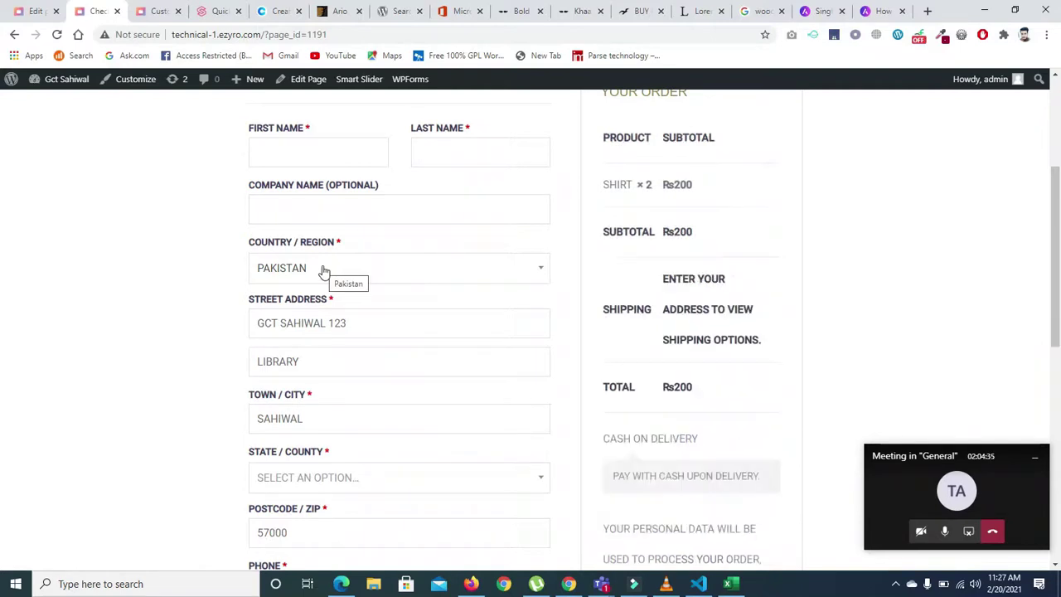
{"action": "type", "text": "PAK"}
{"action": "key", "text": "Return"}
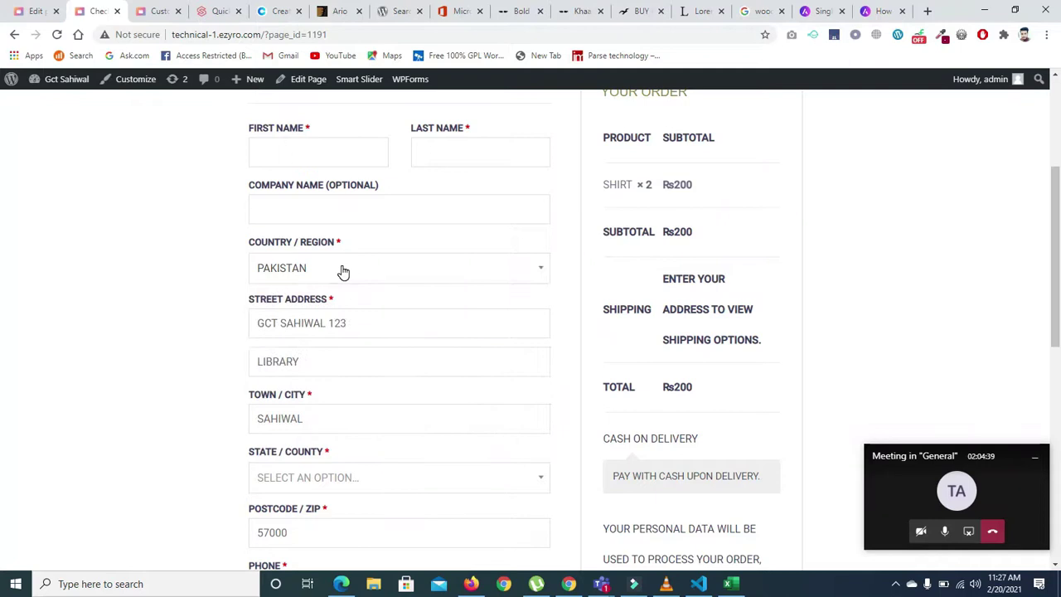
- Enter a phone number, toggle 'Ship to a different address' on and off, and place the order
{"action": "scroll", "coordinate": [1035, 280], "scroll_direction": "down", "scroll_amount": 3}
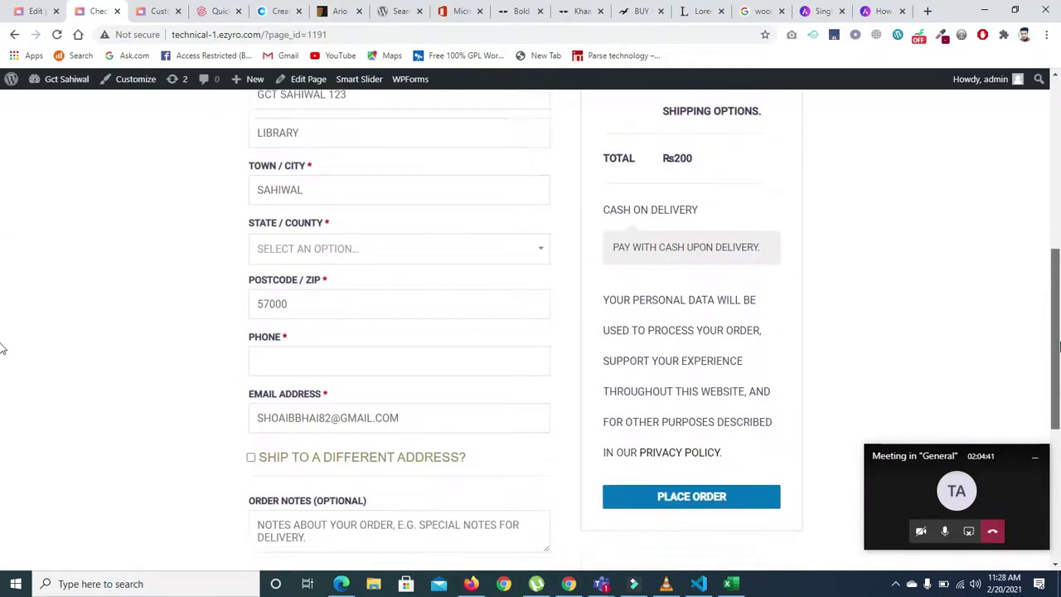
{"action": "left_click", "coordinate": [384, 365]}
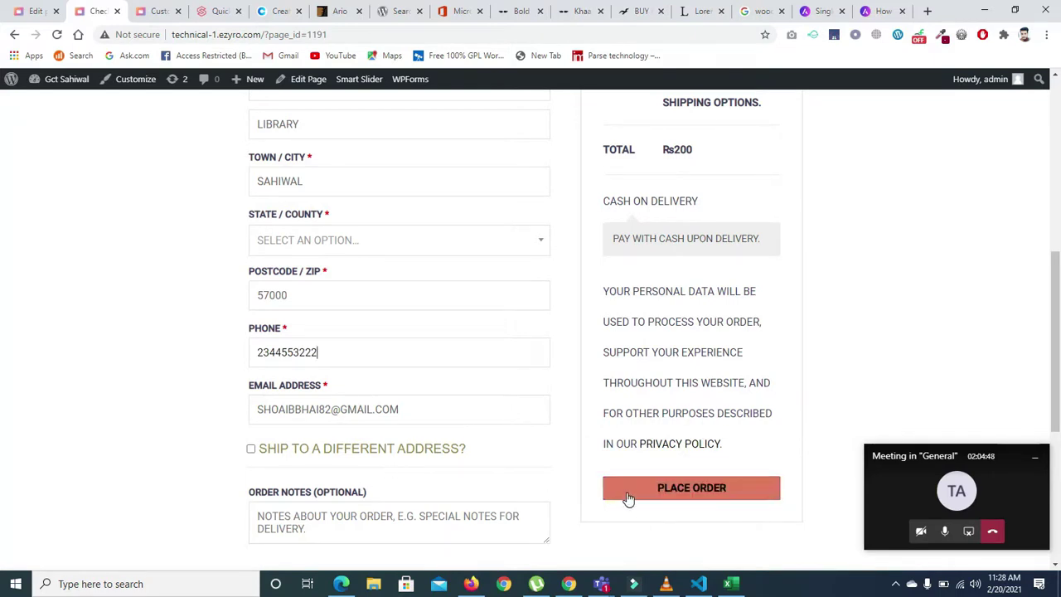
{"action": "left_click", "coordinate": [250, 451]}
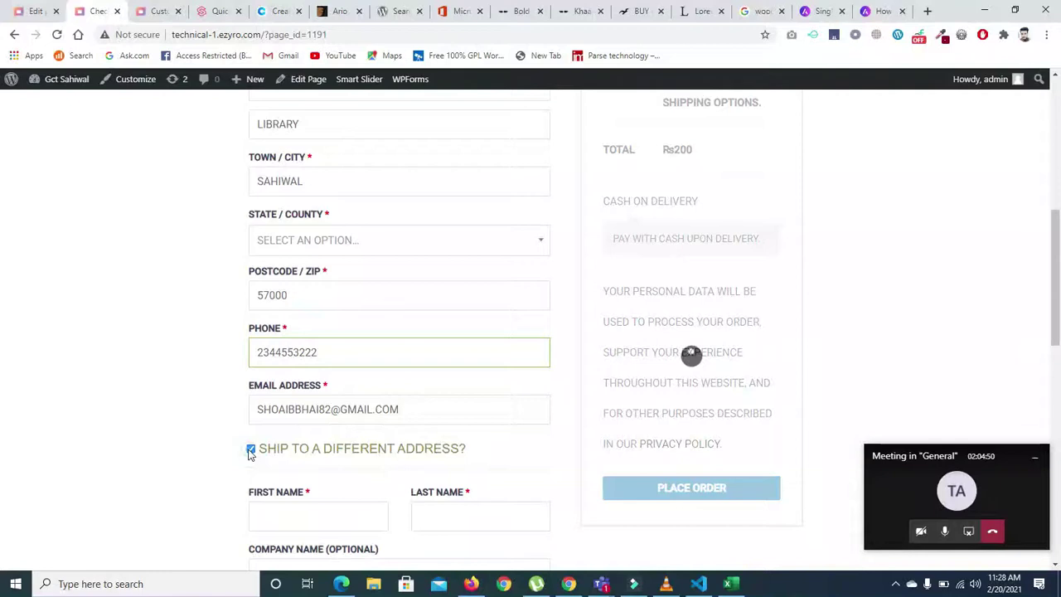
{"action": "left_click", "coordinate": [251, 451]}
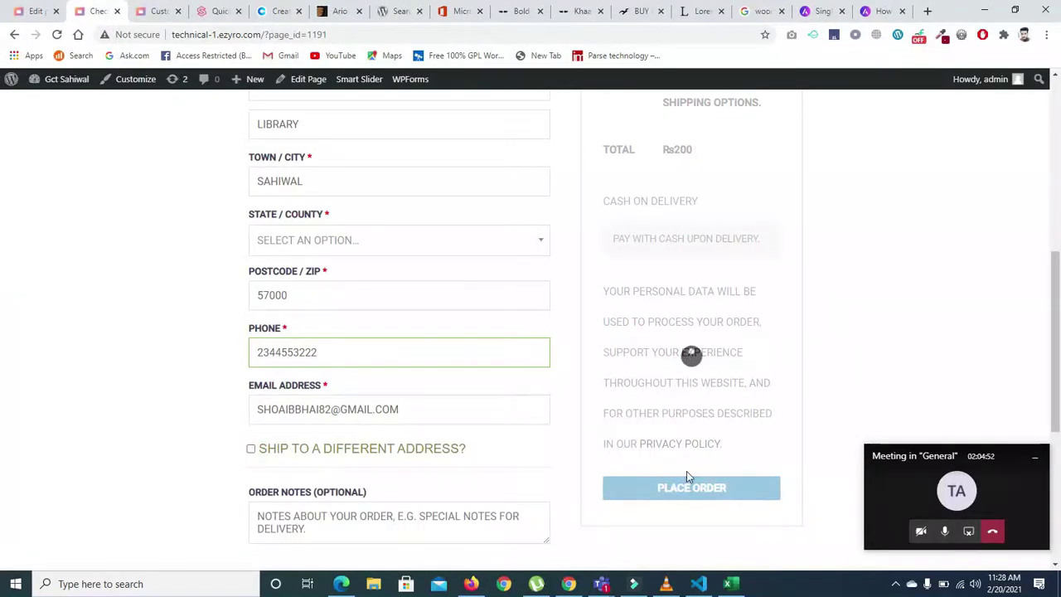
{"action": "left_click", "coordinate": [703, 490]}
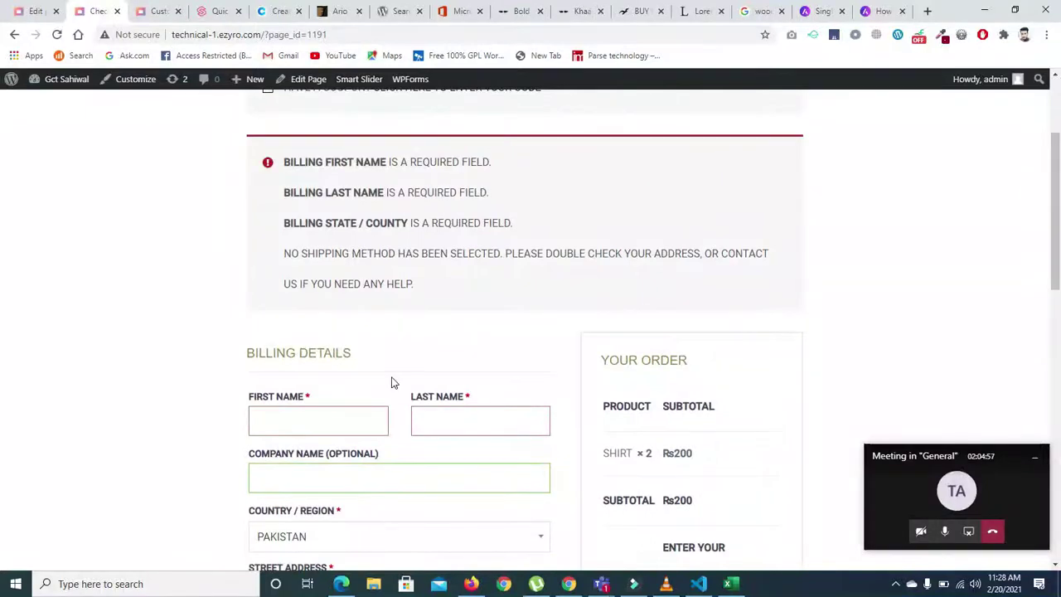
- Fill the billing first name, last name and company name from saved autofill entries
{"action": "left_click", "coordinate": [279, 427]}
{"action": "left_click", "coordinate": [277, 440]}
{"action": "left_click", "coordinate": [456, 406]}
{"action": "left_click", "coordinate": [428, 455]}
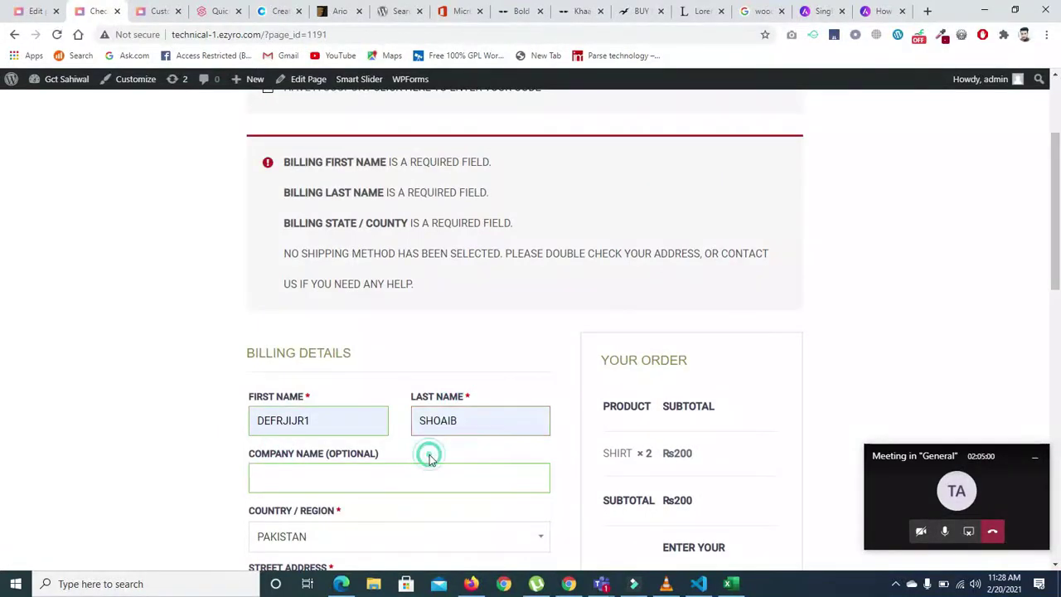
{"action": "left_click", "coordinate": [361, 428]}
{"action": "key", "text": "BackSpace"}
{"action": "left_click", "coordinate": [335, 453]}
{"action": "left_click", "coordinate": [300, 481]}
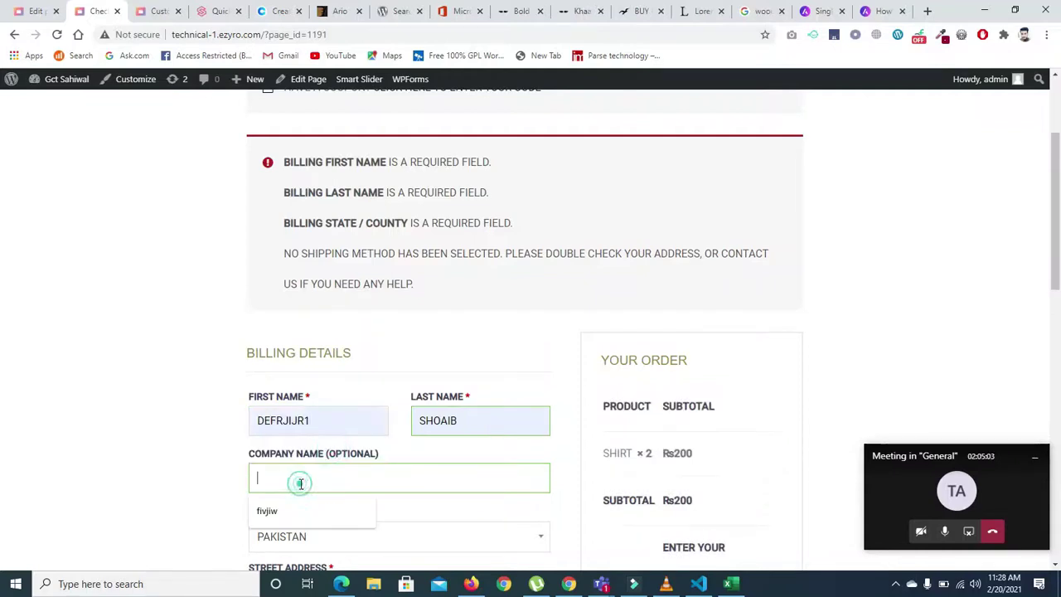
{"action": "left_click", "coordinate": [286, 508]}
- Choose PUNJAB as the billing state and place the order
{"action": "scroll", "coordinate": [3, 289], "scroll_direction": "down", "scroll_amount": 4}
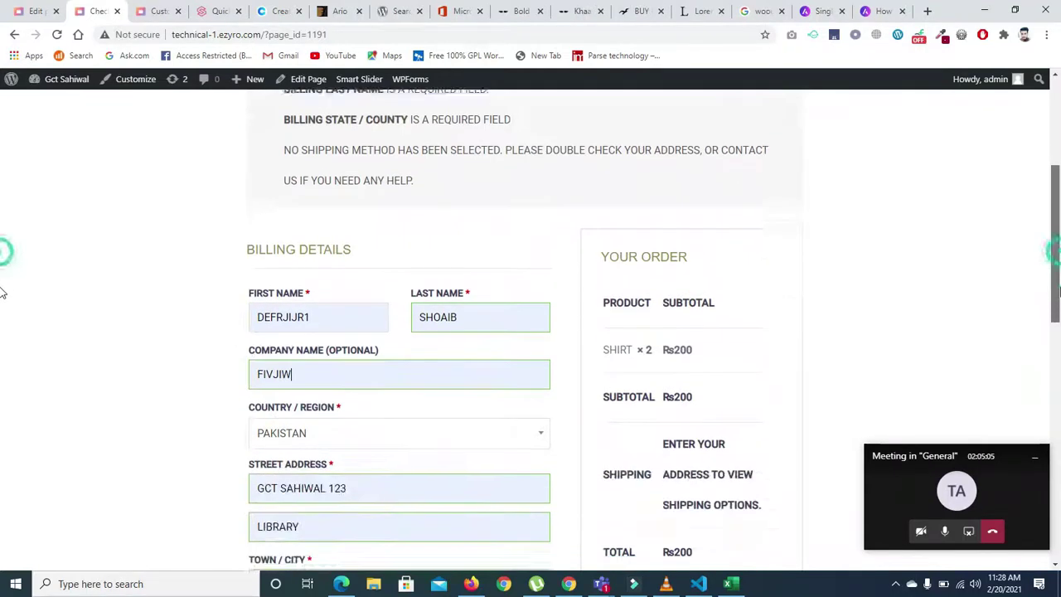
{"action": "scroll", "coordinate": [3, 359], "scroll_direction": "down", "scroll_amount": 2}
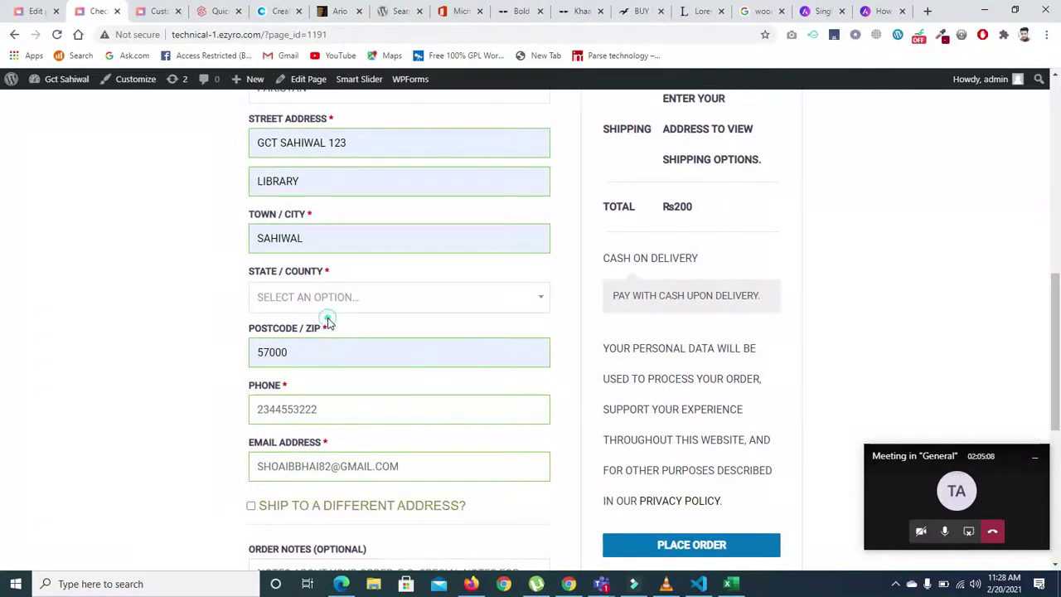
{"action": "left_click", "coordinate": [316, 299]}
{"action": "left_click_drag", "start_coordinate": [547, 387], "coordinate": [534, 443]}
{"action": "left_click", "coordinate": [406, 442]}
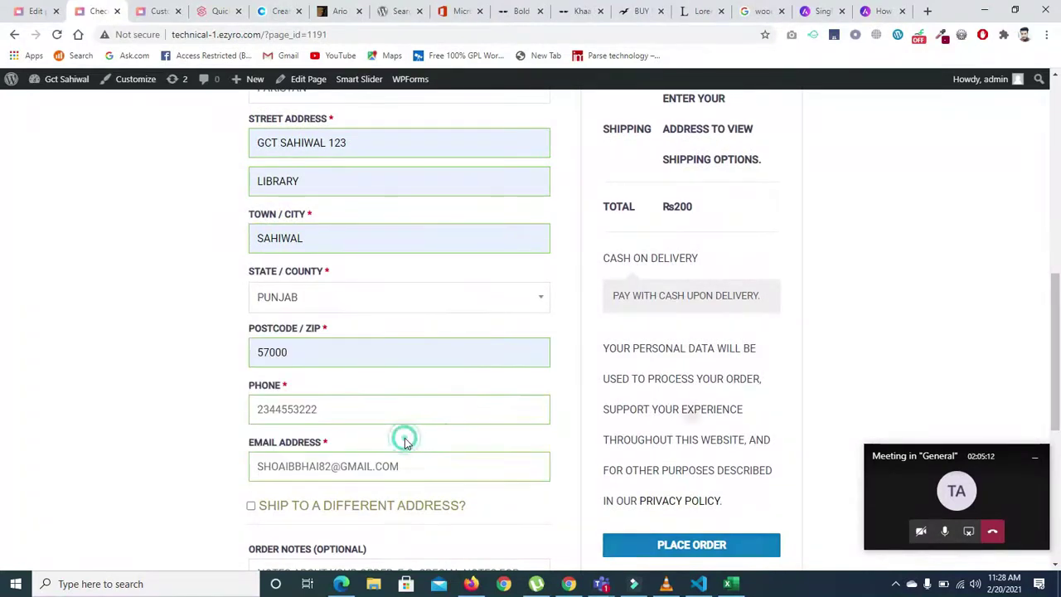
{"action": "scroll", "coordinate": [796, 308], "scroll_direction": "down", "scroll_amount": 3}
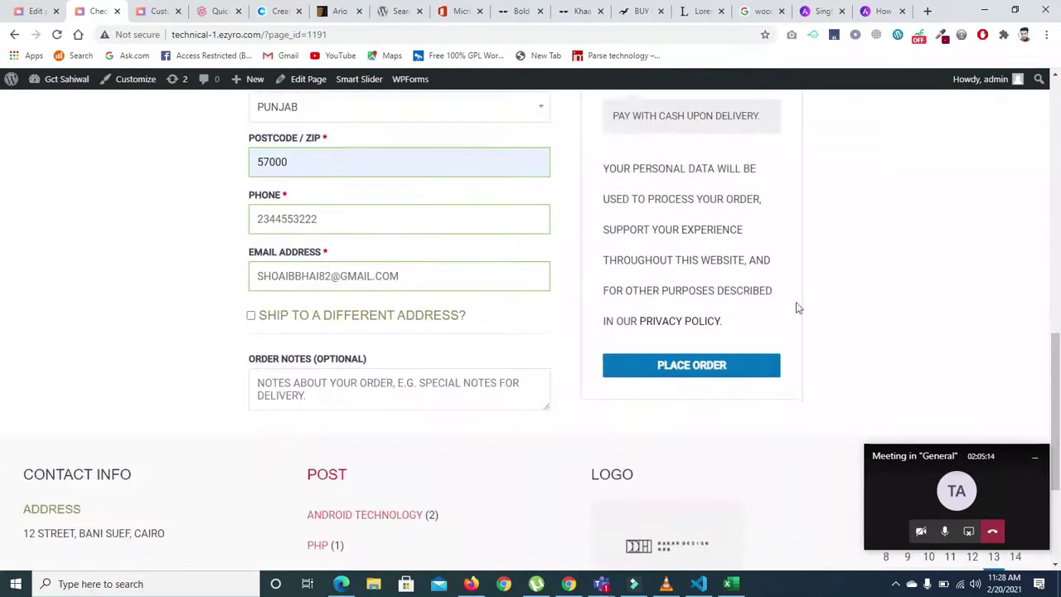
{"action": "left_click", "coordinate": [712, 367]}
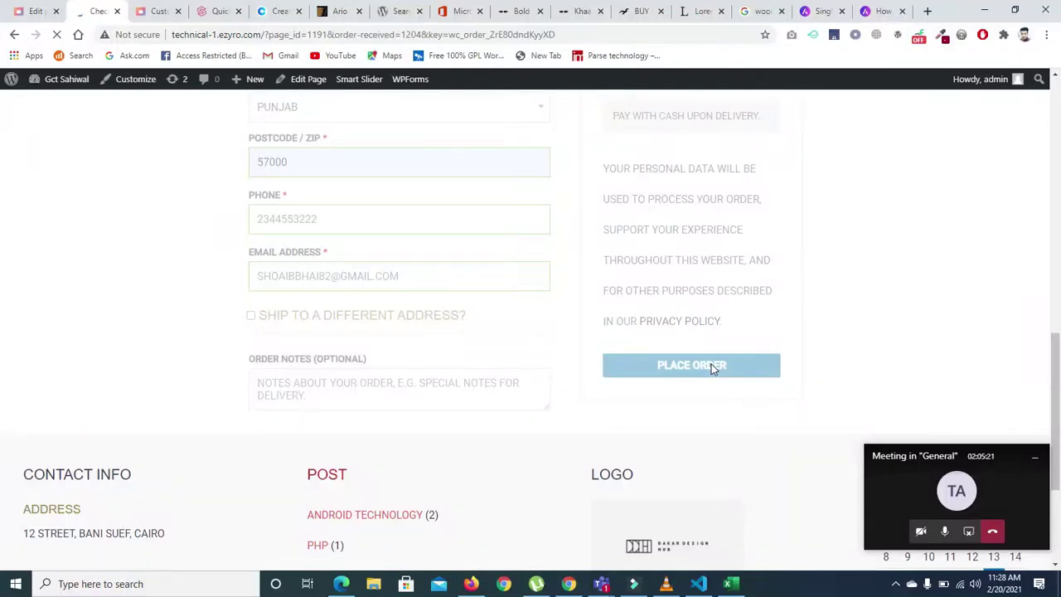
- Scroll through the order-received confirmation for the Rs200 shirt order and select its order number
{"action": "left_click_drag", "start_coordinate": [1054, 178], "coordinate": [1059, 350]}
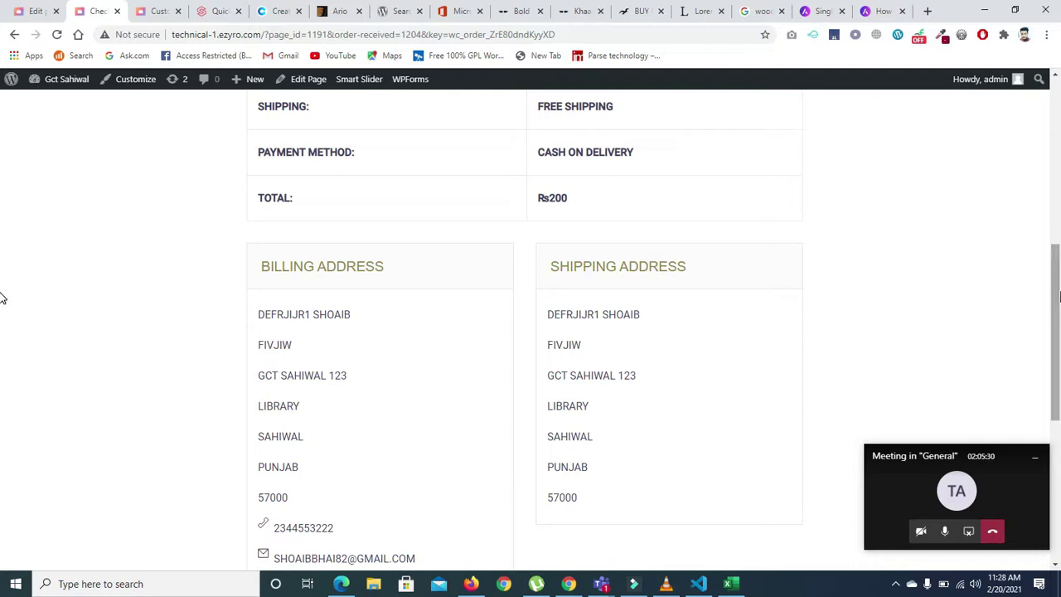
{"action": "left_click_drag", "start_coordinate": [1059, 300], "coordinate": [1049, 163]}
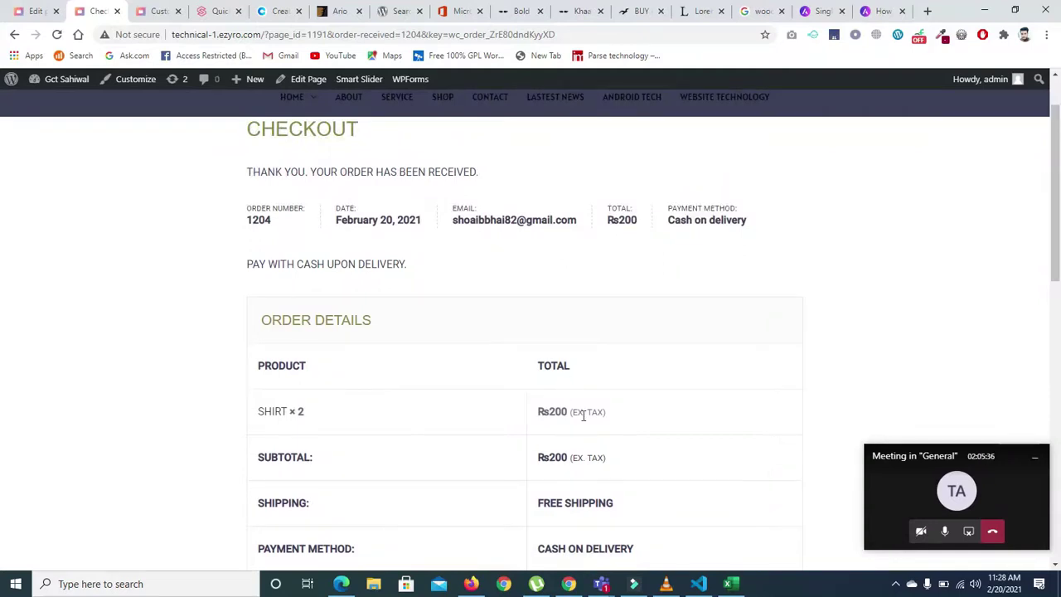
{"action": "left_click_drag", "start_coordinate": [276, 222], "coordinate": [248, 223]}
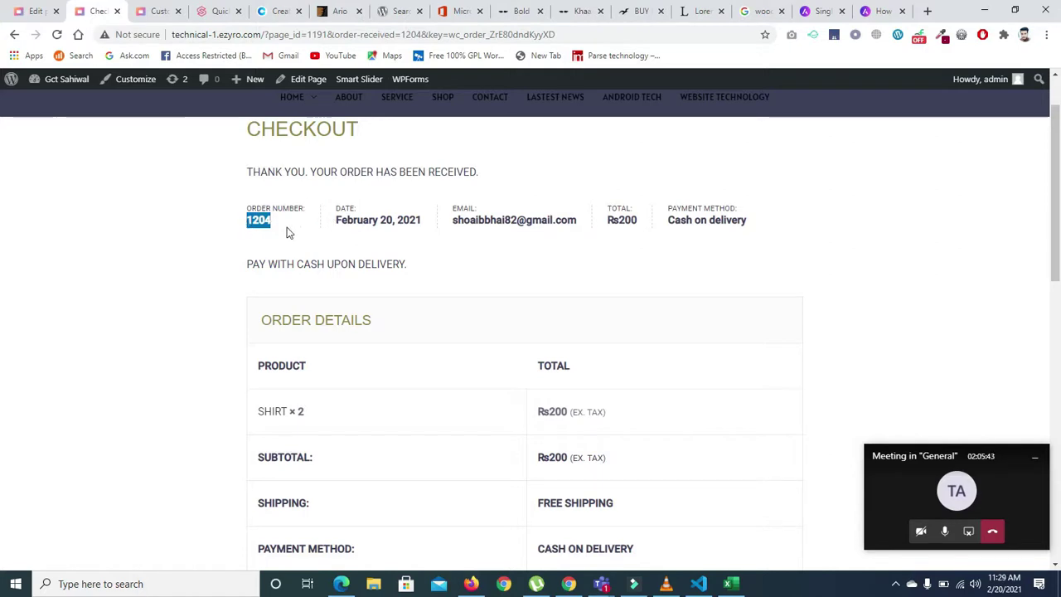
{"action": "left_click", "coordinate": [1037, 86]}
{"action": "left_click", "coordinate": [789, 201]}
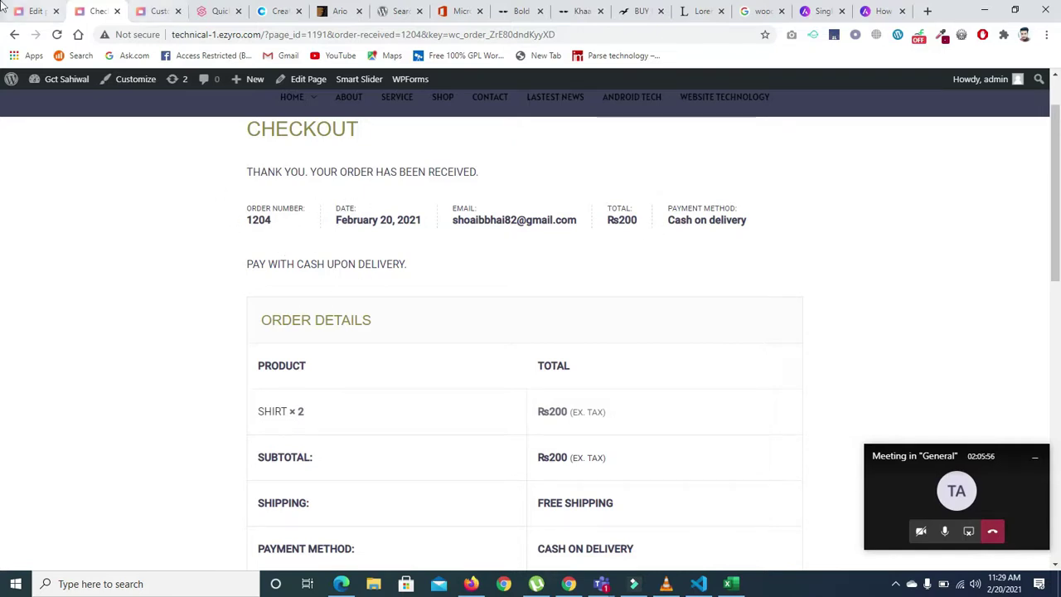
- Go to the WooCommerce Orders list in the admin
{"action": "left_click", "coordinate": [35, 11]}
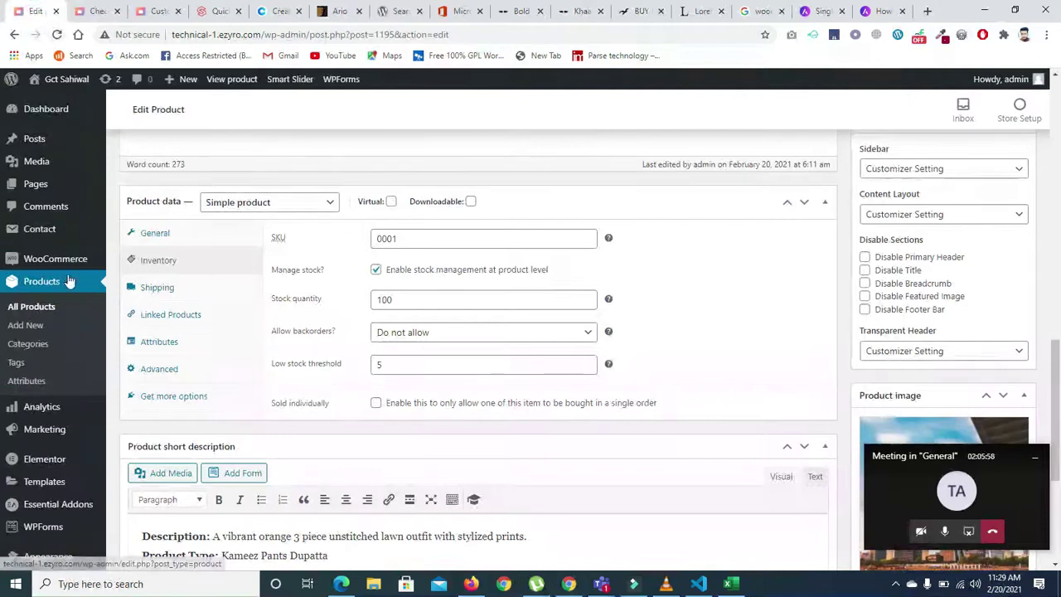
{"action": "mouse_move", "coordinate": [53, 262]}
{"action": "left_click", "coordinate": [137, 281]}
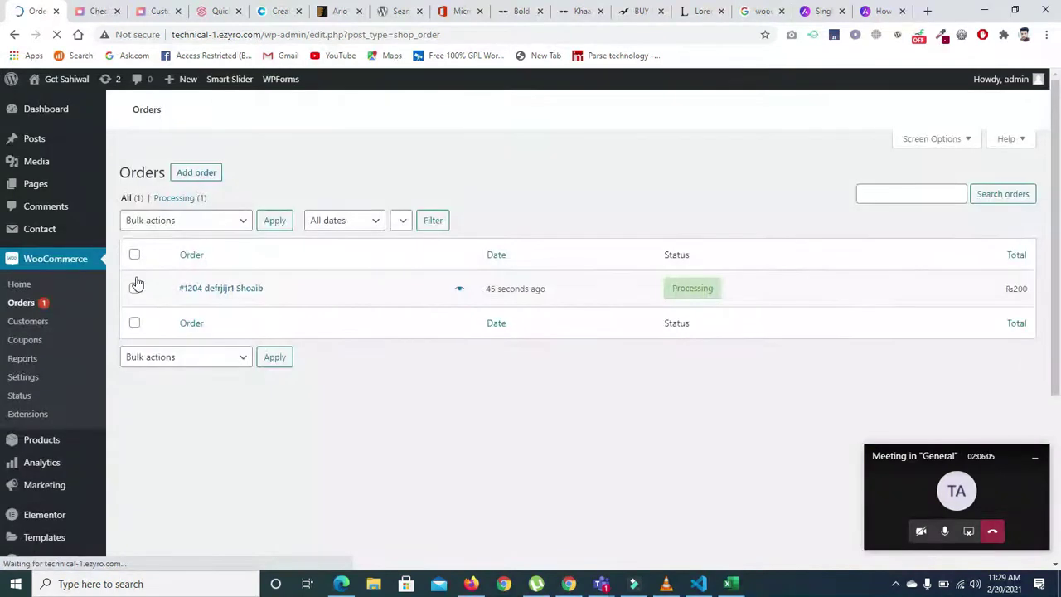
- Change the ₨200 test order's status to Completed using Bulk actions
{"action": "scroll", "coordinate": [1048, 390], "scroll_direction": "down", "scroll_amount": 1}
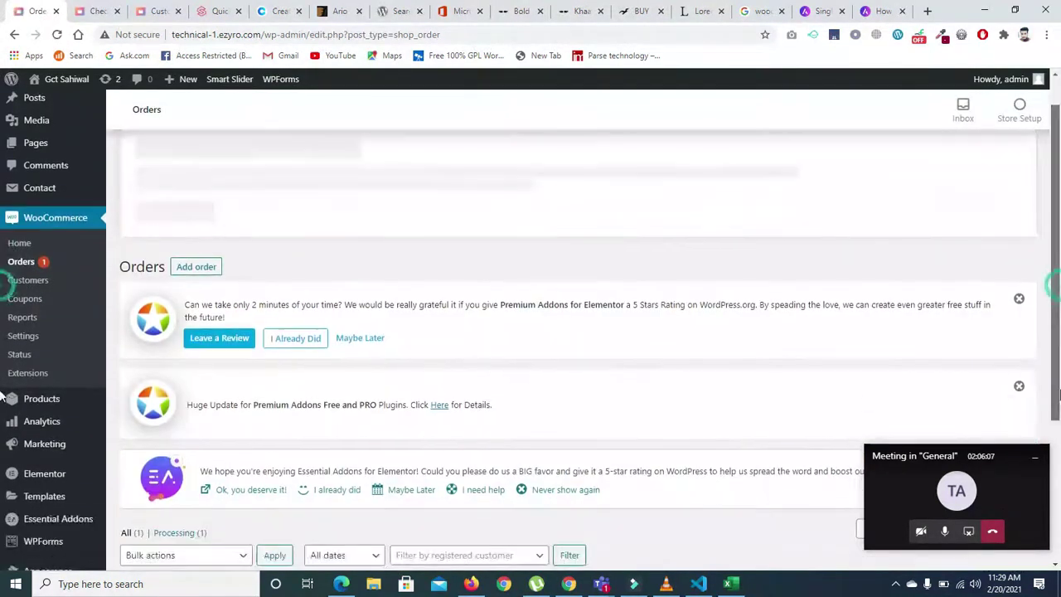
{"action": "scroll", "coordinate": [406, 380], "scroll_direction": "down", "scroll_amount": 3}
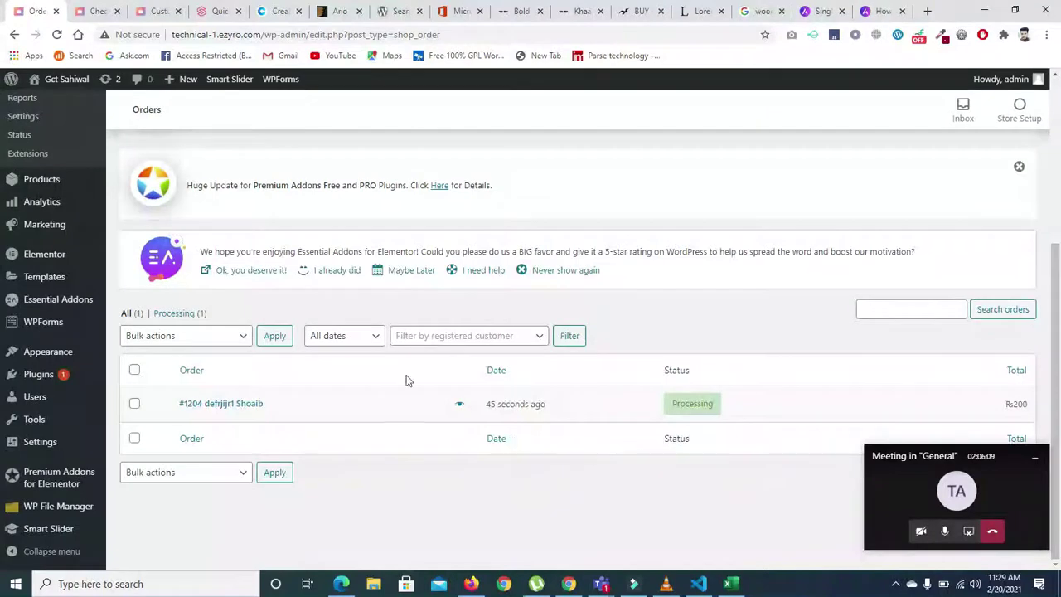
{"action": "scroll", "coordinate": [459, 407], "scroll_direction": "down", "scroll_amount": 1}
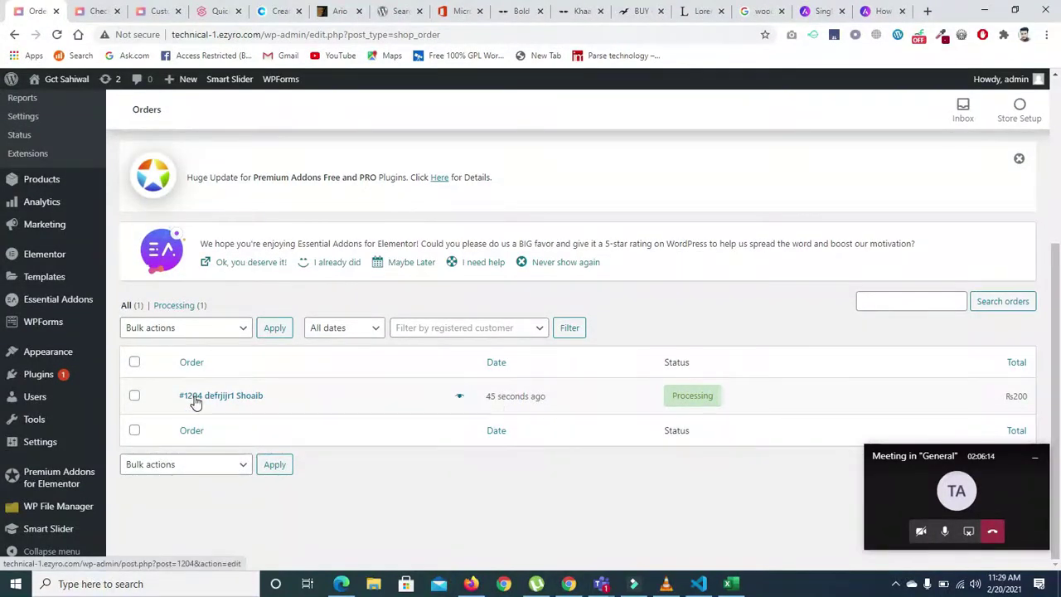
{"action": "left_click", "coordinate": [134, 396]}
{"action": "left_click", "coordinate": [234, 330]}
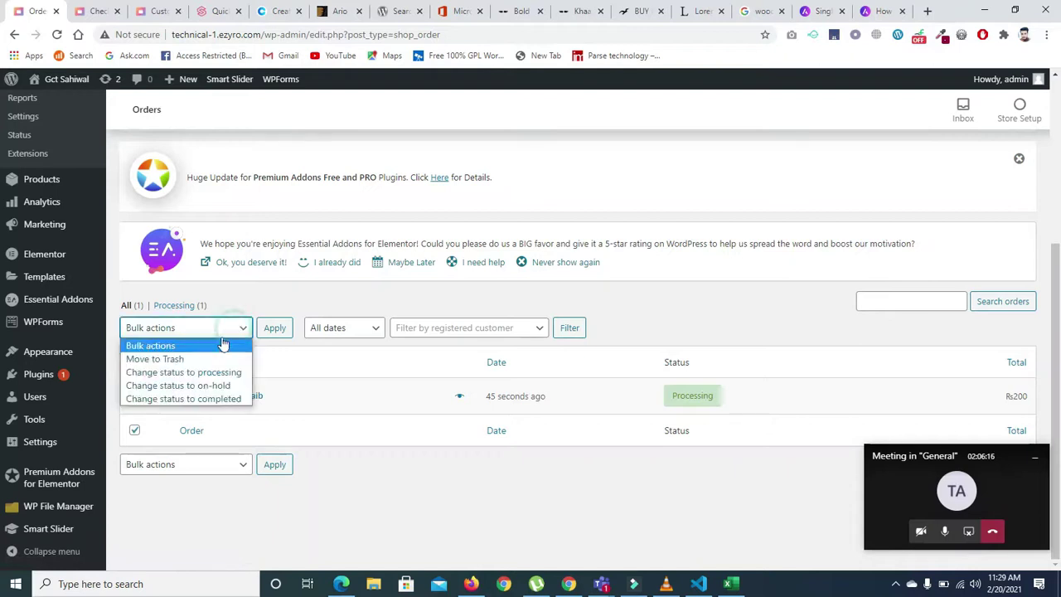
{"action": "left_click", "coordinate": [202, 400]}
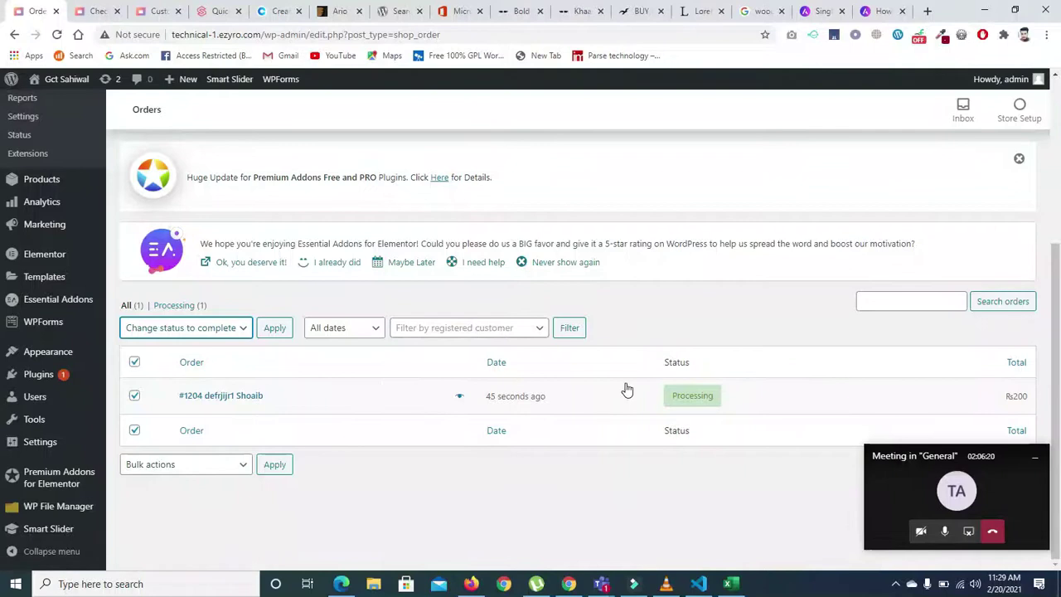
{"action": "left_click", "coordinate": [272, 332]}
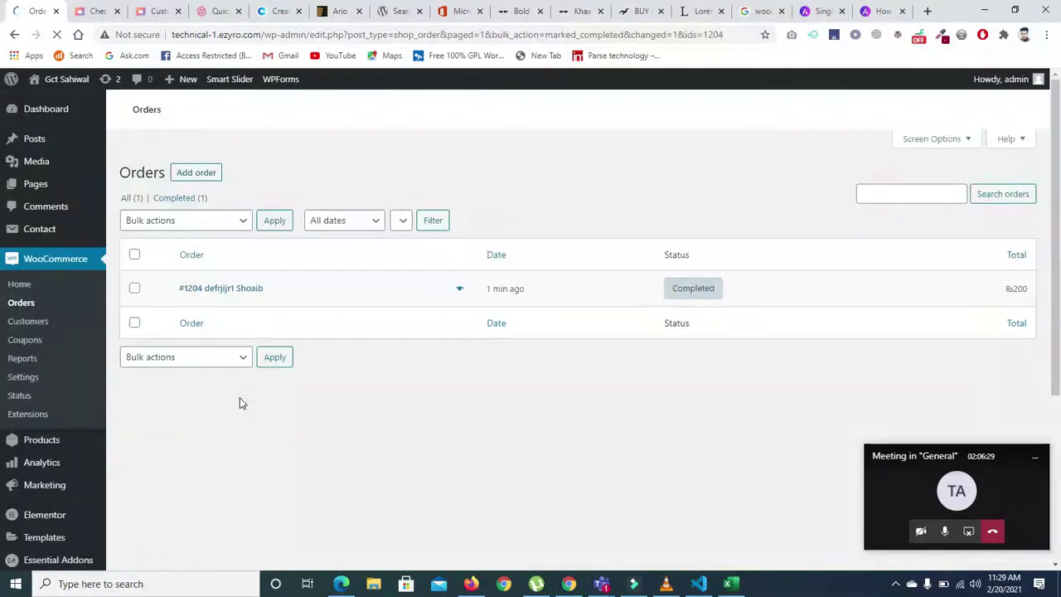
{"action": "scroll", "coordinate": [3, 497], "scroll_direction": "down", "scroll_amount": 3}
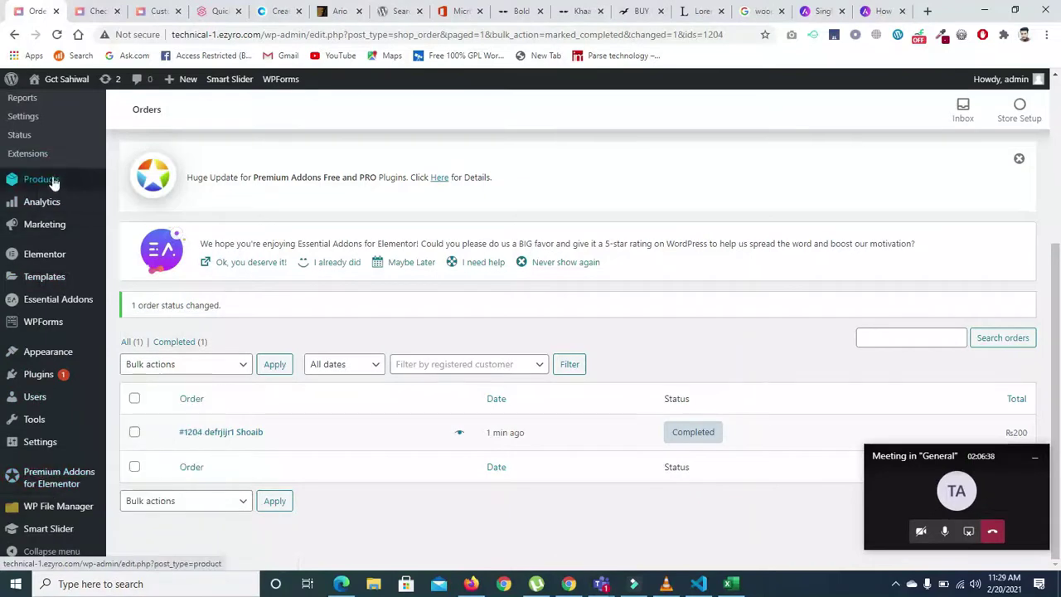
{"action": "scroll", "coordinate": [614, 264], "scroll_direction": "up", "scroll_amount": 2}
- Open WooCommerce Home and hide the Finish setup checklist
{"action": "left_click", "coordinate": [190, 222]}
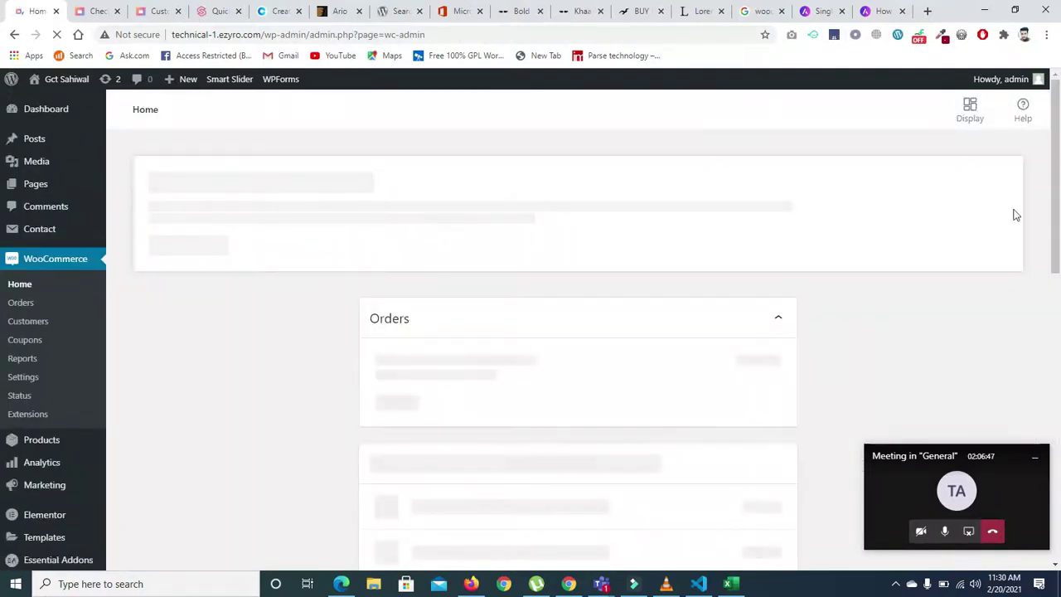
{"action": "scroll", "coordinate": [1053, 199], "scroll_direction": "down", "scroll_amount": 1}
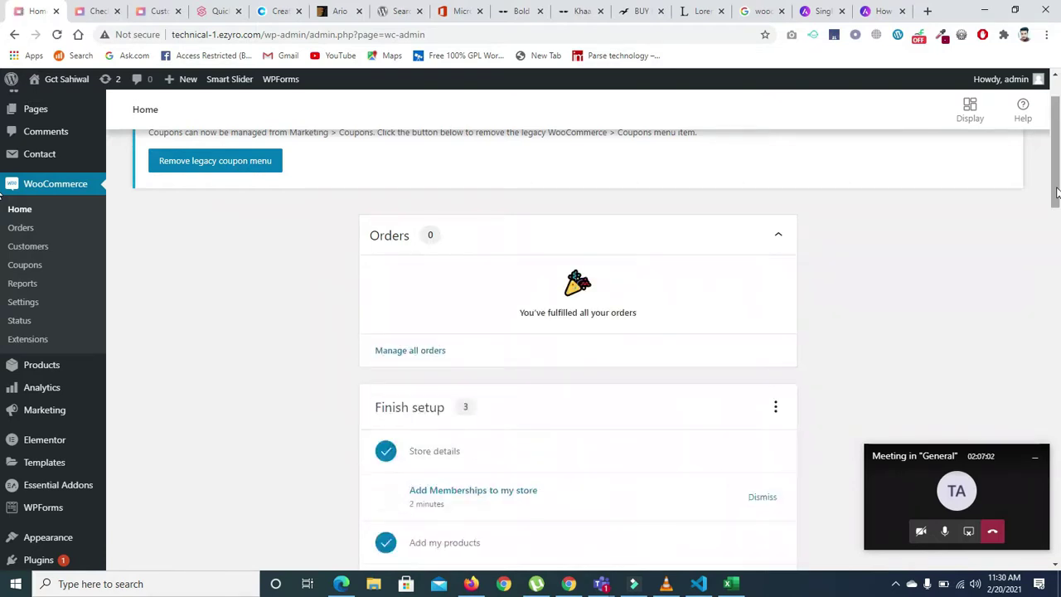
{"action": "left_click_drag", "start_coordinate": [1056, 190], "coordinate": [1056, 199]}
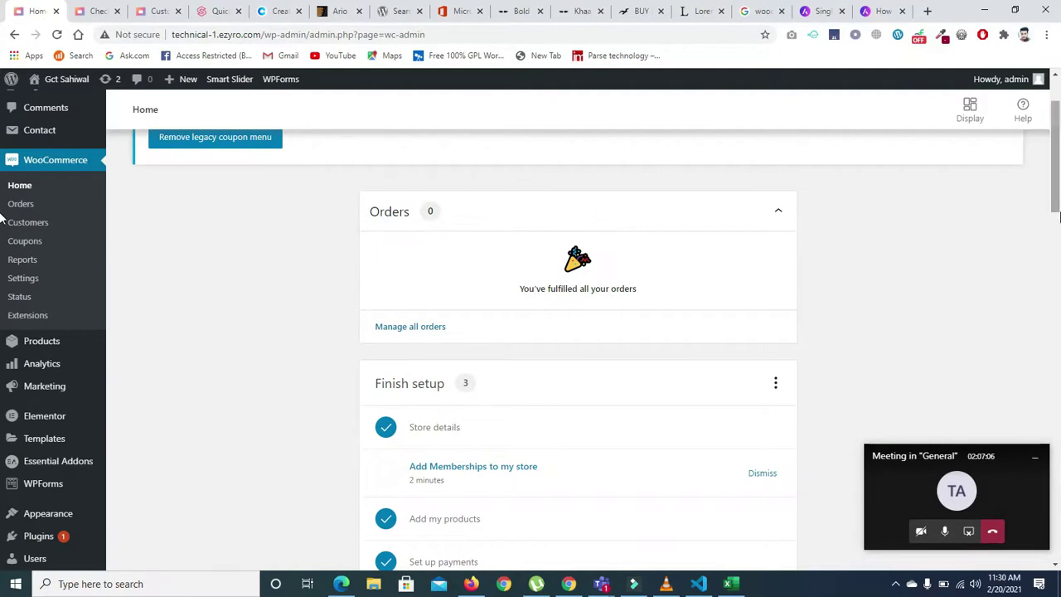
{"action": "scroll", "coordinate": [845, 286], "scroll_direction": "down", "scroll_amount": 2}
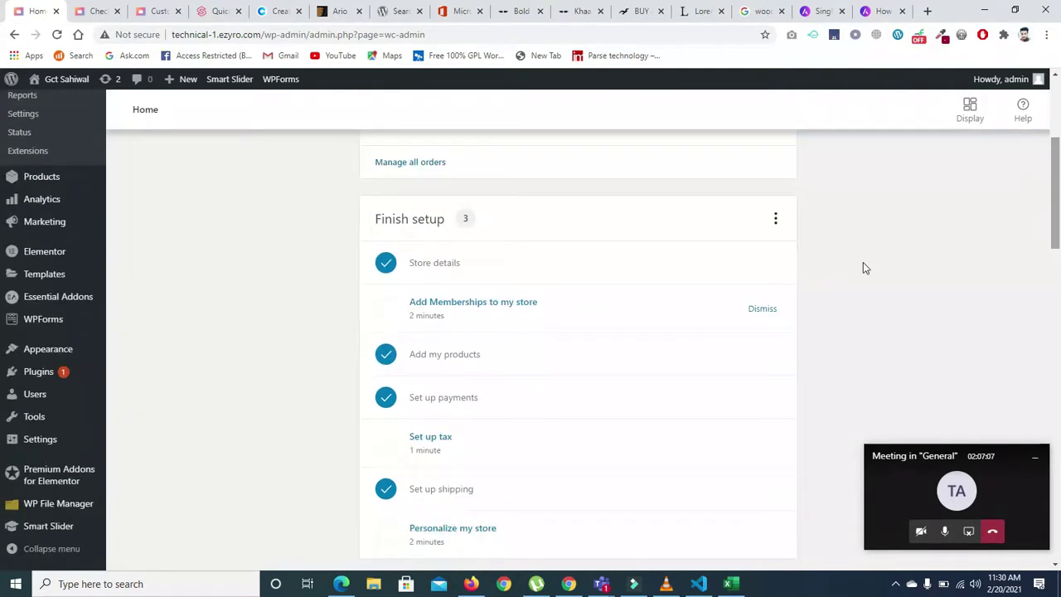
{"action": "left_click", "coordinate": [776, 219]}
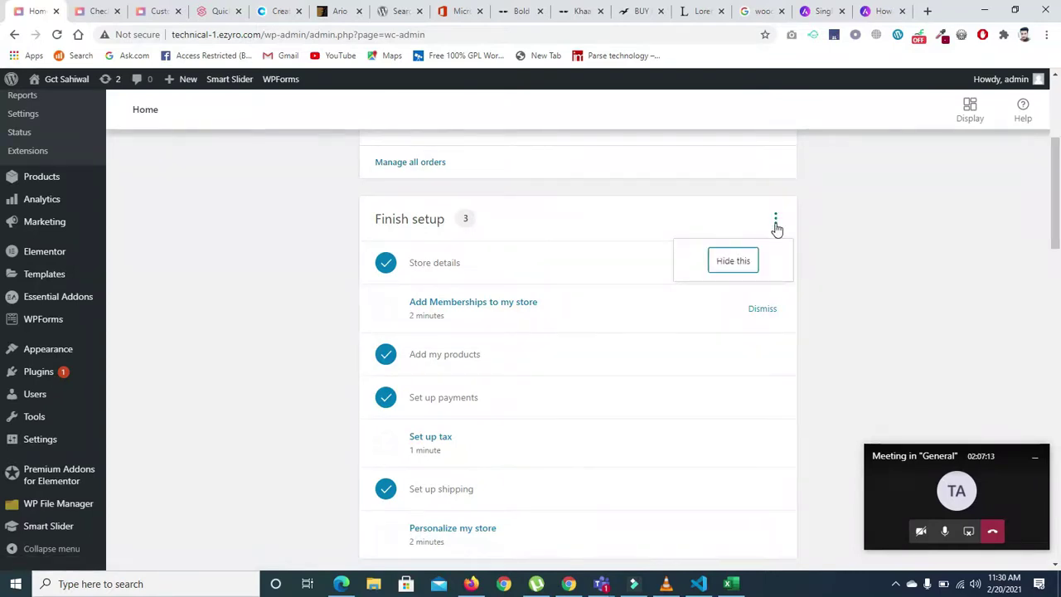
{"action": "left_click", "coordinate": [734, 262]}
- Cancel dismissing the Insight tip and answer Yes that it was useful
{"action": "scroll", "coordinate": [1058, 217], "scroll_direction": "up", "scroll_amount": 3}
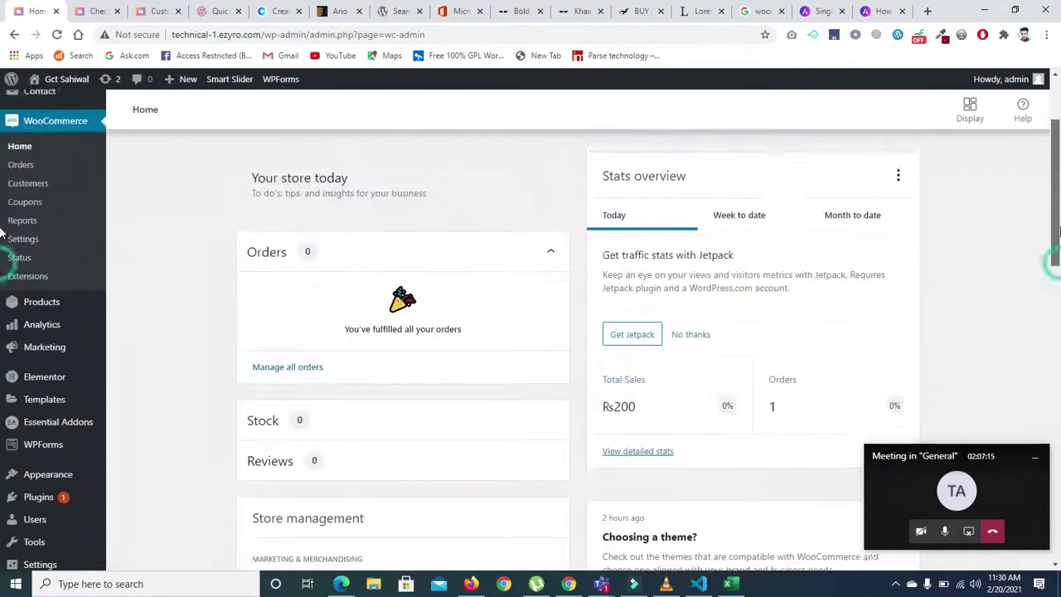
{"action": "scroll", "coordinate": [2, 218], "scroll_direction": "down", "scroll_amount": 2}
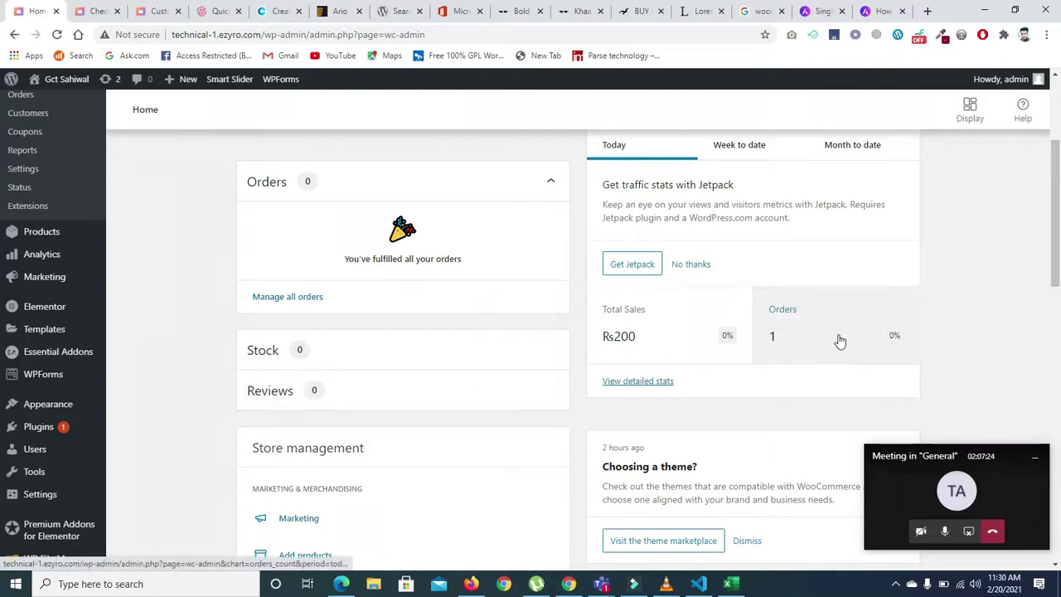
{"action": "left_click_drag", "start_coordinate": [1058, 212], "coordinate": [1058, 283]}
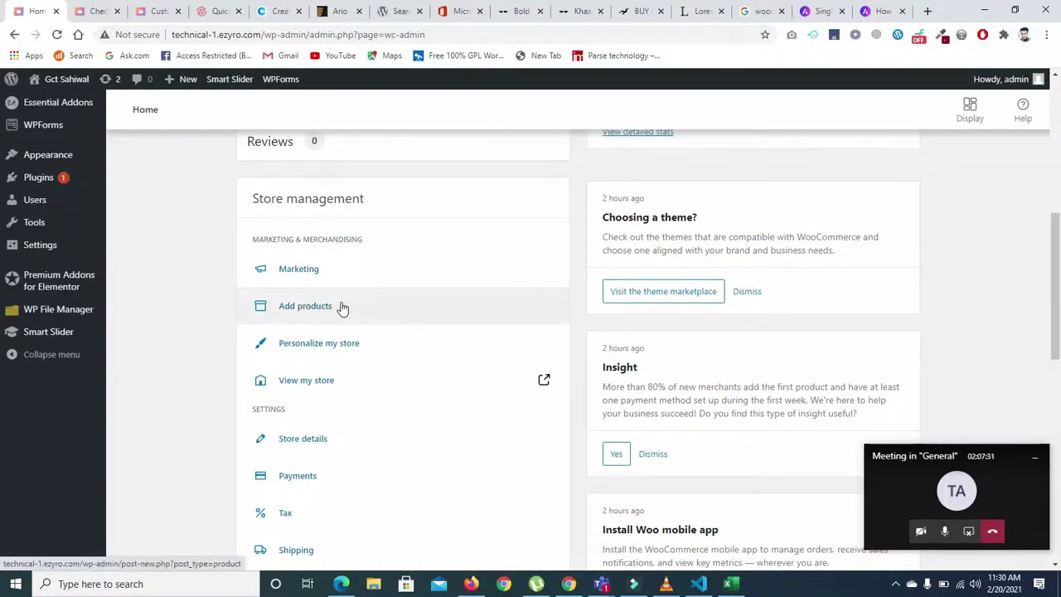
{"action": "left_click", "coordinate": [653, 457]}
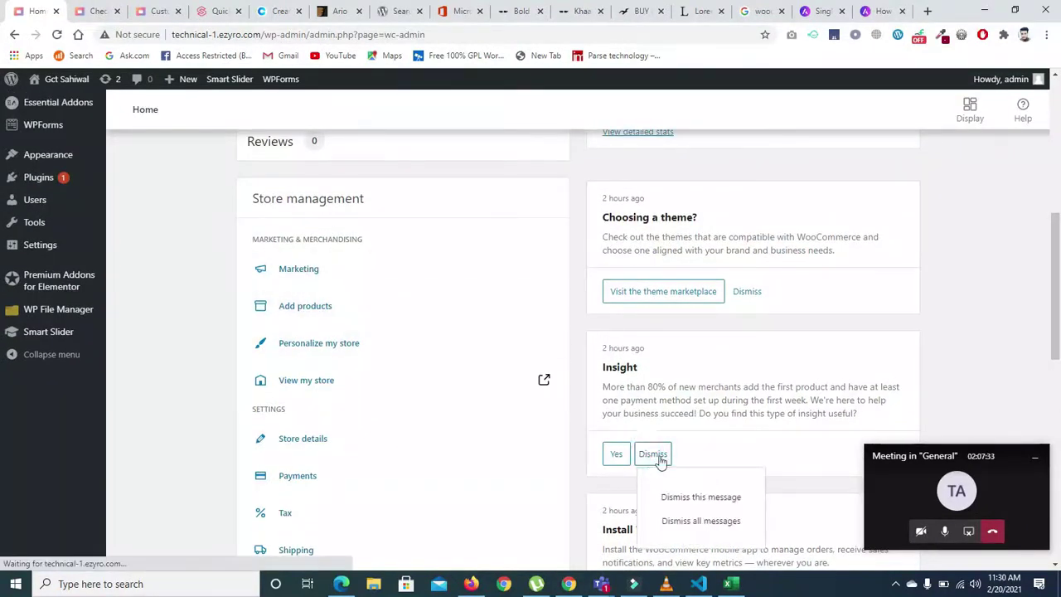
{"action": "left_click", "coordinate": [689, 501]}
{"action": "triple_click", "coordinate": [688, 498]}
{"action": "left_click", "coordinate": [664, 448]}
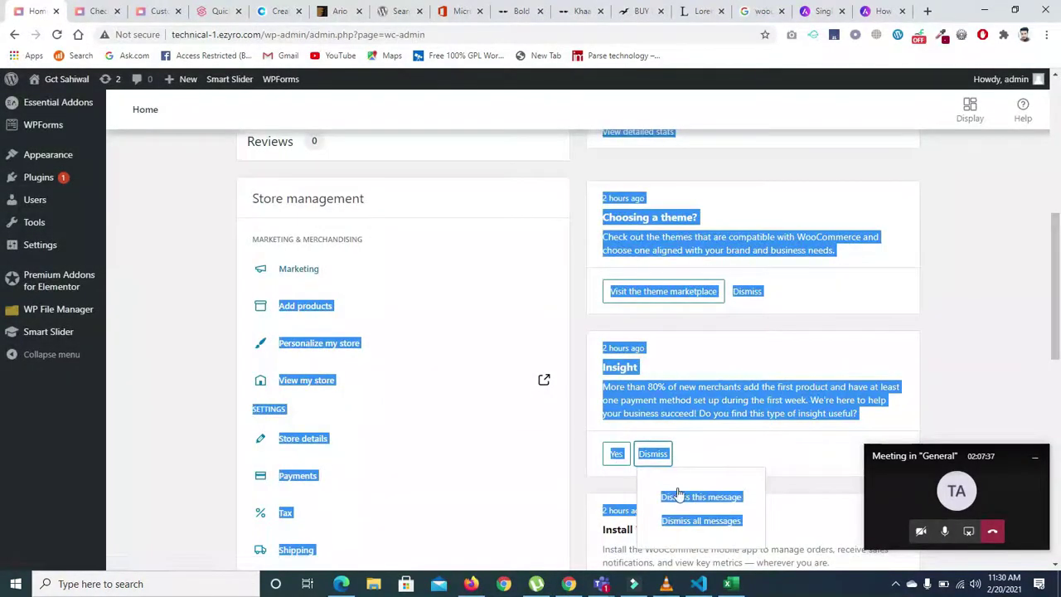
{"action": "left_click", "coordinate": [678, 497]}
{"action": "left_click", "coordinate": [633, 283]}
{"action": "left_click", "coordinate": [620, 454]}
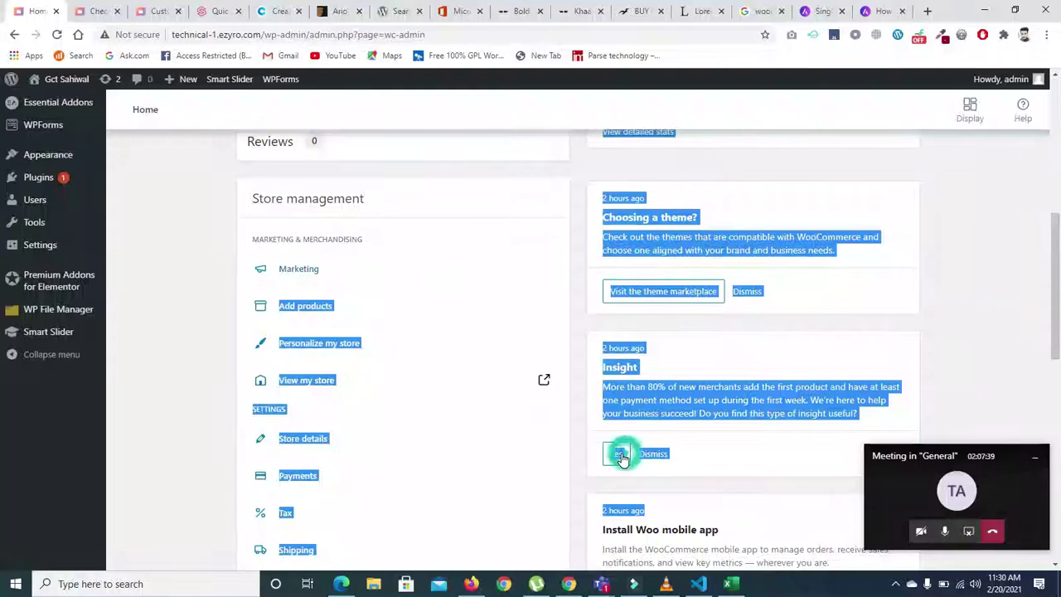
{"action": "left_click", "coordinate": [617, 454]}
{"action": "left_click", "coordinate": [787, 448]}
- Scroll through the Home cards showing Total Sales of ₨200 from 1 order
{"action": "left_click_drag", "start_coordinate": [1055, 281], "coordinate": [1059, 339]}
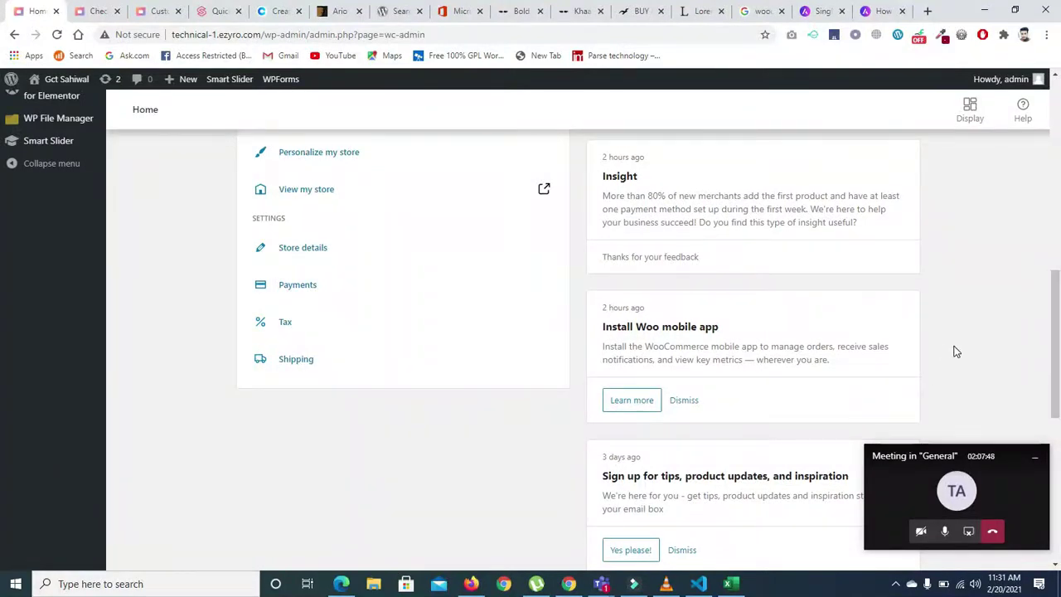
{"action": "scroll", "coordinate": [1055, 353], "scroll_direction": "down", "scroll_amount": 3}
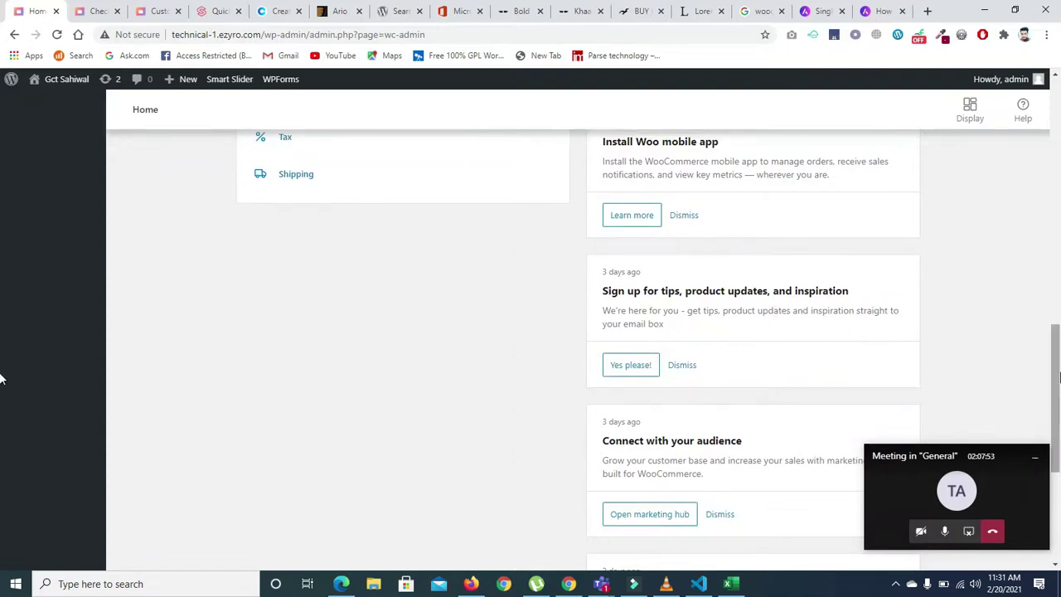
{"action": "scroll", "coordinate": [3, 373], "scroll_direction": "down", "scroll_amount": 2}
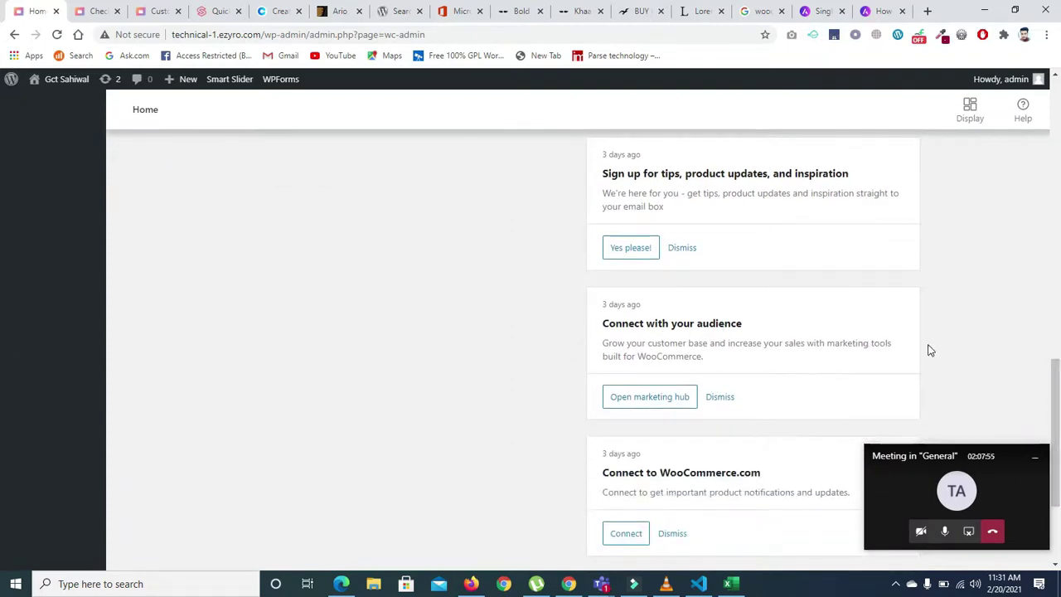
{"action": "scroll", "coordinate": [3, 402], "scroll_direction": "down", "scroll_amount": 2}
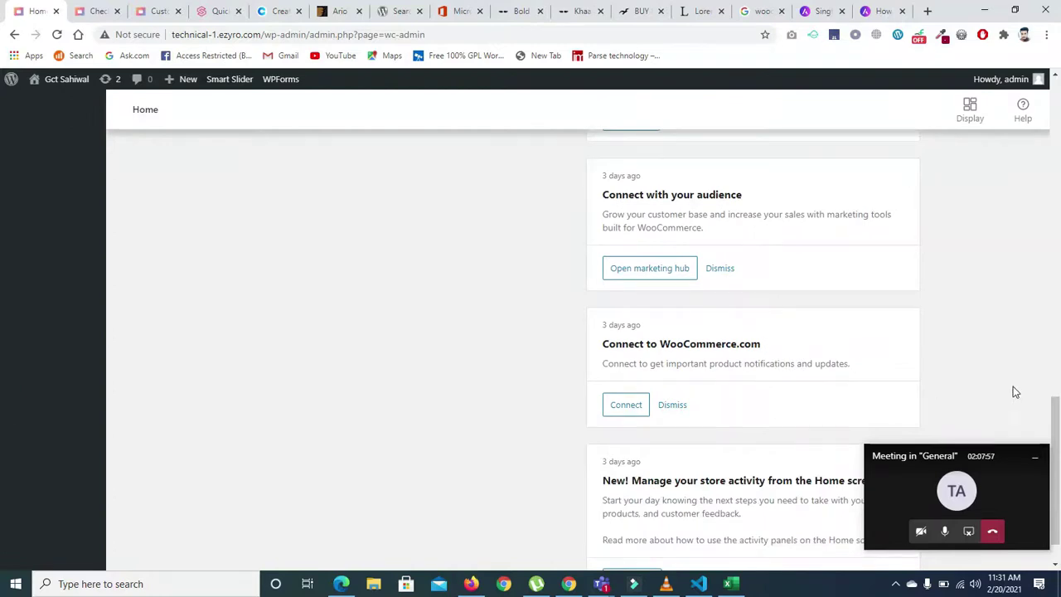
{"action": "scroll", "coordinate": [1051, 398], "scroll_direction": "down", "scroll_amount": 1}
{"action": "left_click_drag", "start_coordinate": [1058, 448], "coordinate": [1059, 275]}
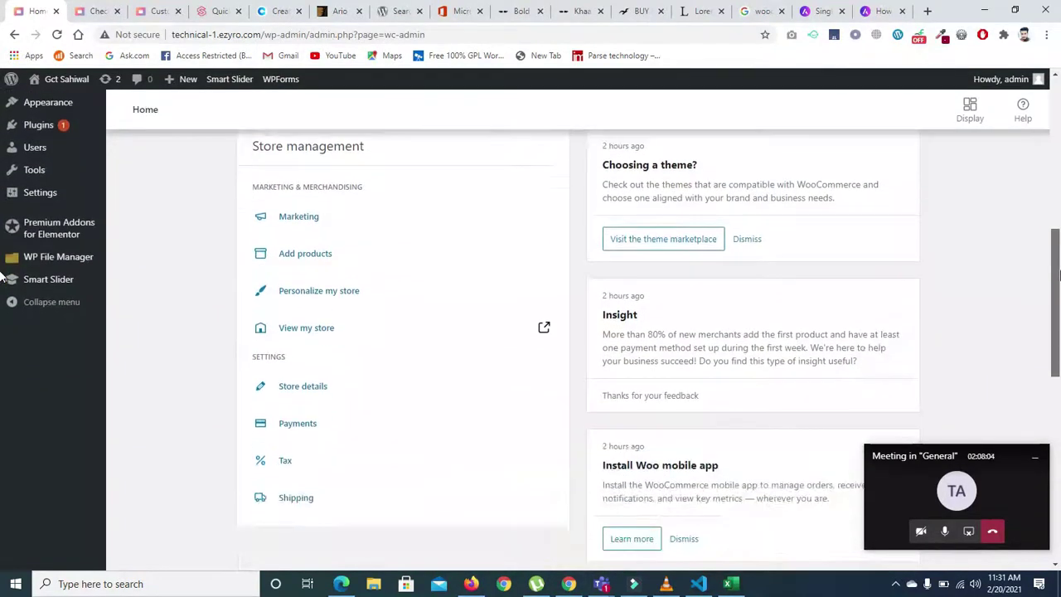
- Review which payment methods are enabled in the store's Payment methods table
{"action": "left_click", "coordinate": [304, 432]}
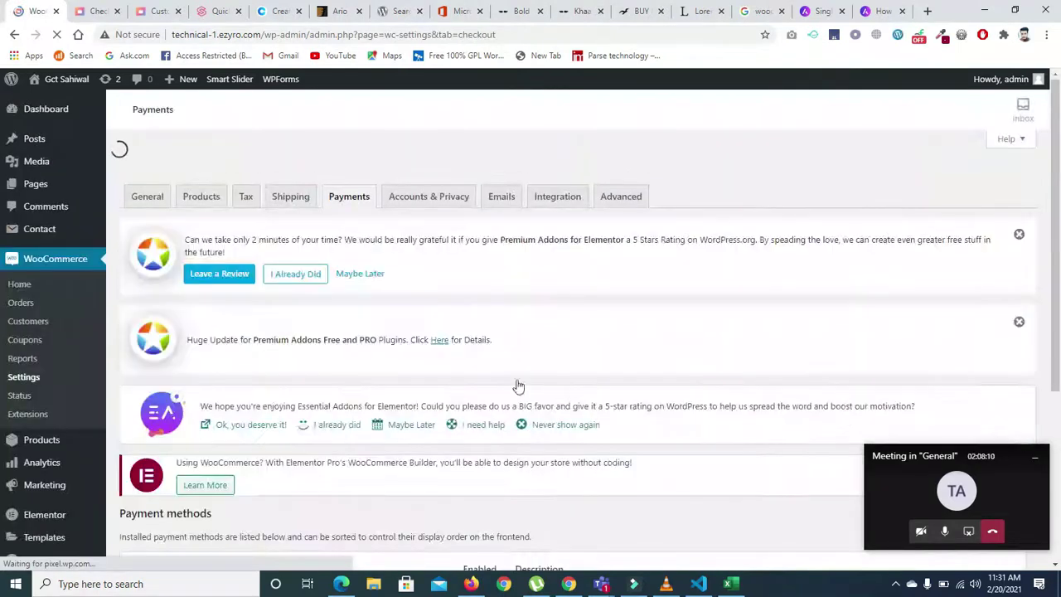
{"action": "scroll", "coordinate": [3, 174], "scroll_direction": "down", "scroll_amount": 2}
{"action": "scroll", "coordinate": [4, 259], "scroll_direction": "down", "scroll_amount": 2}
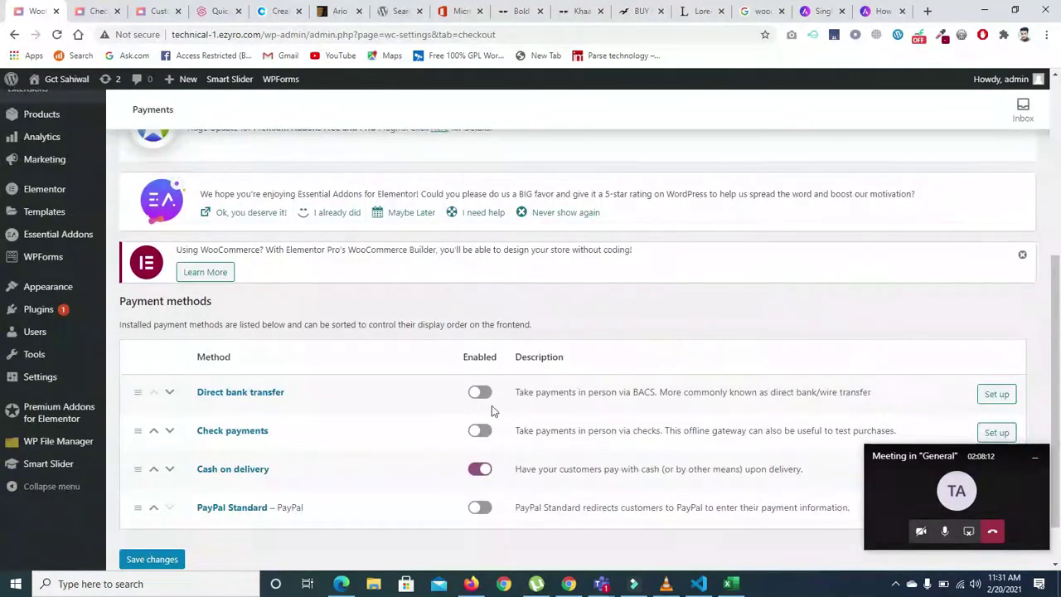
{"action": "scroll", "coordinate": [448, 487], "scroll_direction": "down", "scroll_amount": 1}
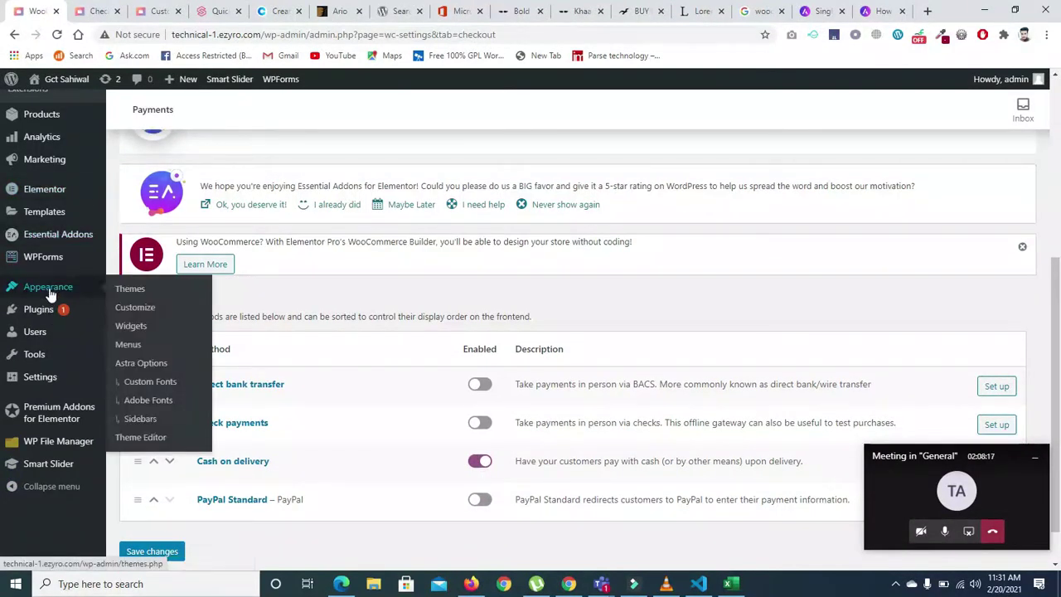
- Return to WooCommerce Home and show Week to date stats: ₨200 total sales, 1 order
{"action": "left_click", "coordinate": [14, 34]}
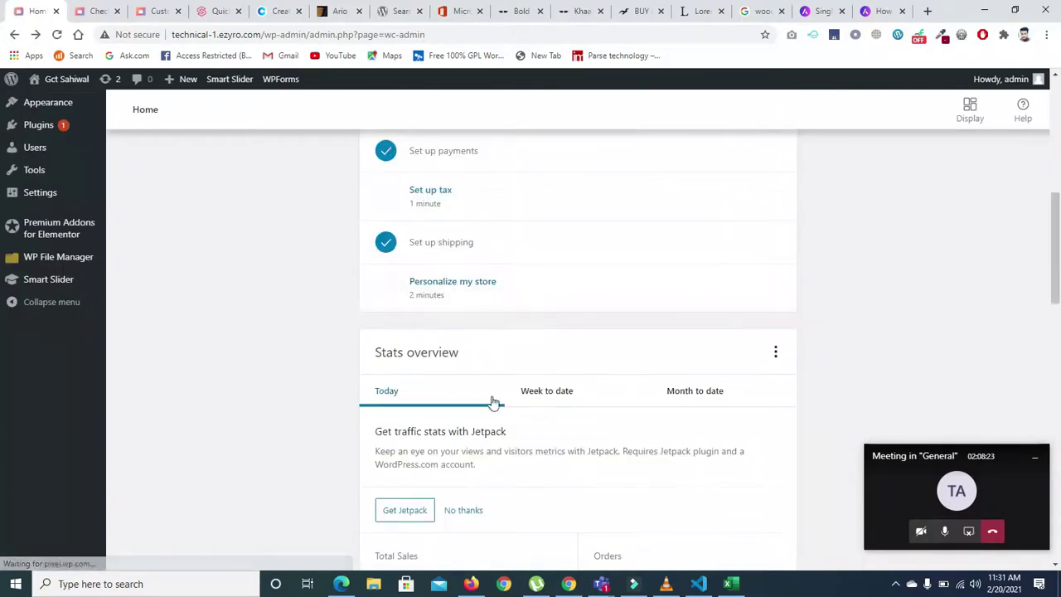
{"action": "scroll", "coordinate": [1057, 304], "scroll_direction": "down", "scroll_amount": 2}
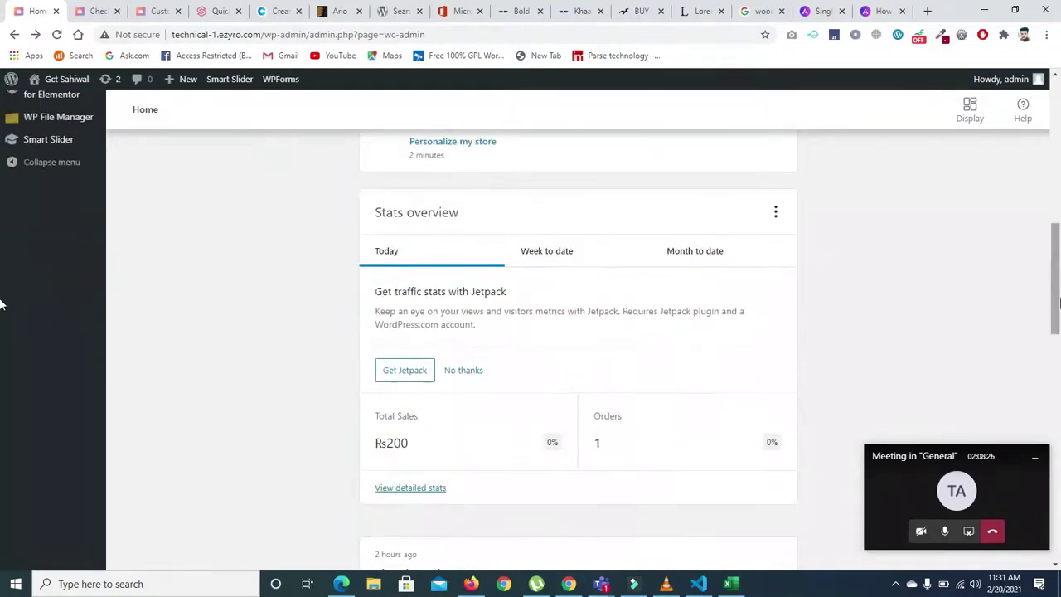
{"action": "left_click", "coordinate": [561, 255]}
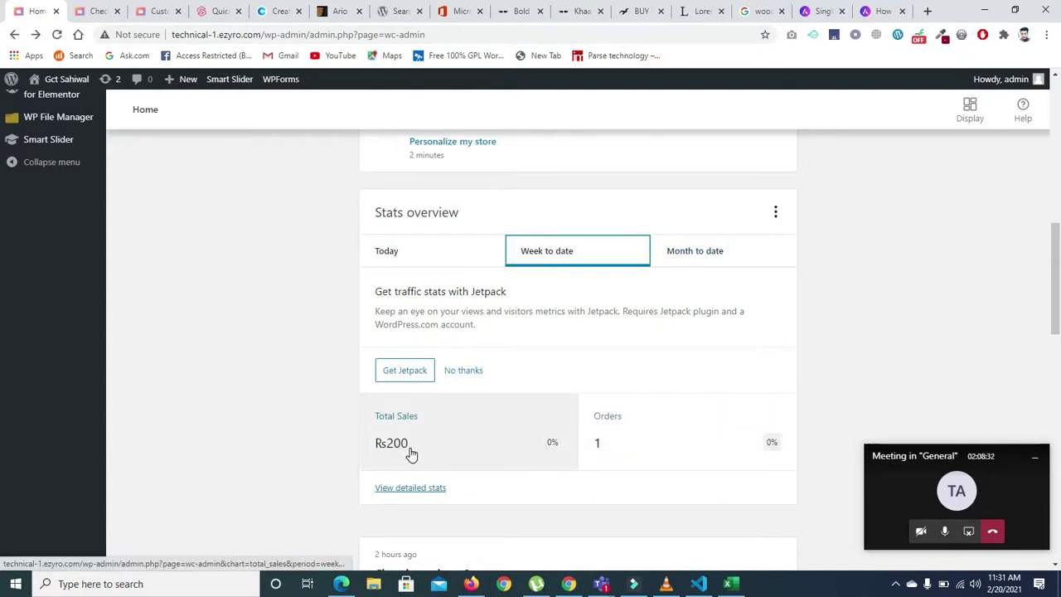
- Open Analytics Overview and review Performance: ₨200 net sales, 1 order, 2 items sold
{"action": "left_click", "coordinate": [405, 489]}
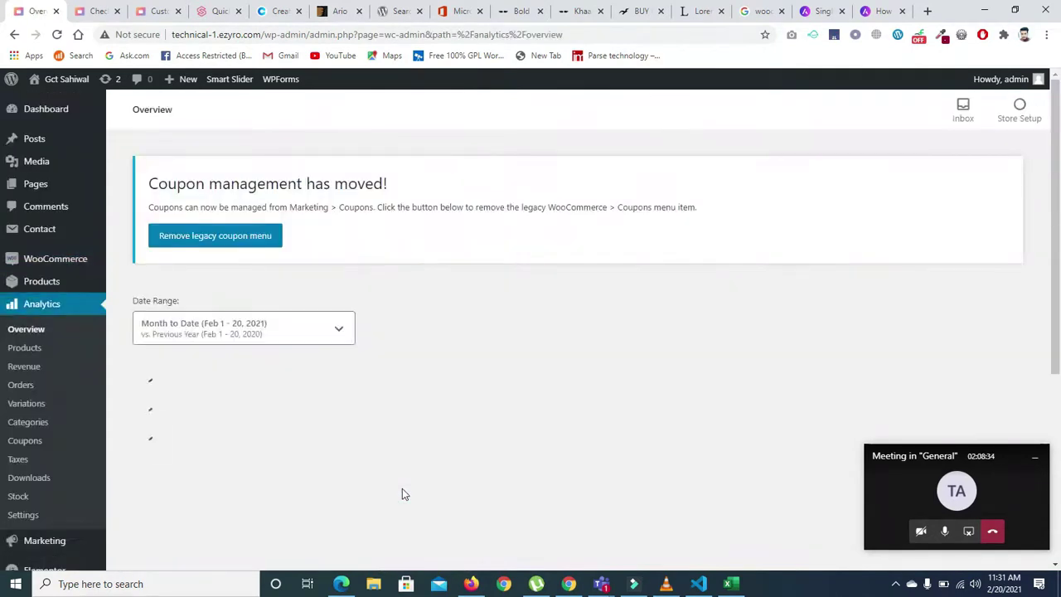
{"action": "scroll", "coordinate": [1059, 265], "scroll_direction": "down", "scroll_amount": 2}
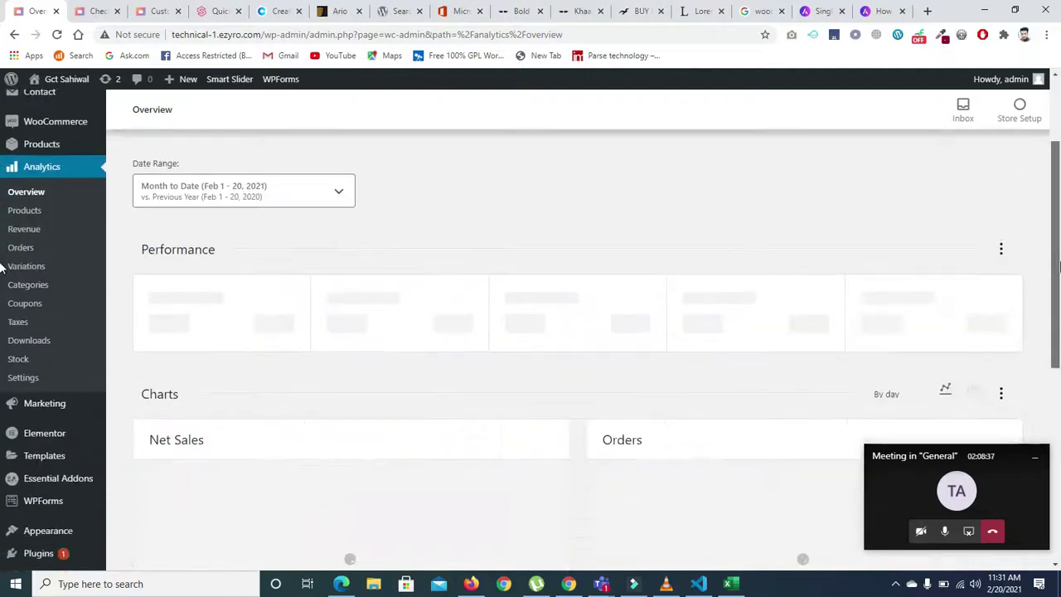
{"action": "scroll", "coordinate": [1058, 266], "scroll_direction": "down", "scroll_amount": 1}
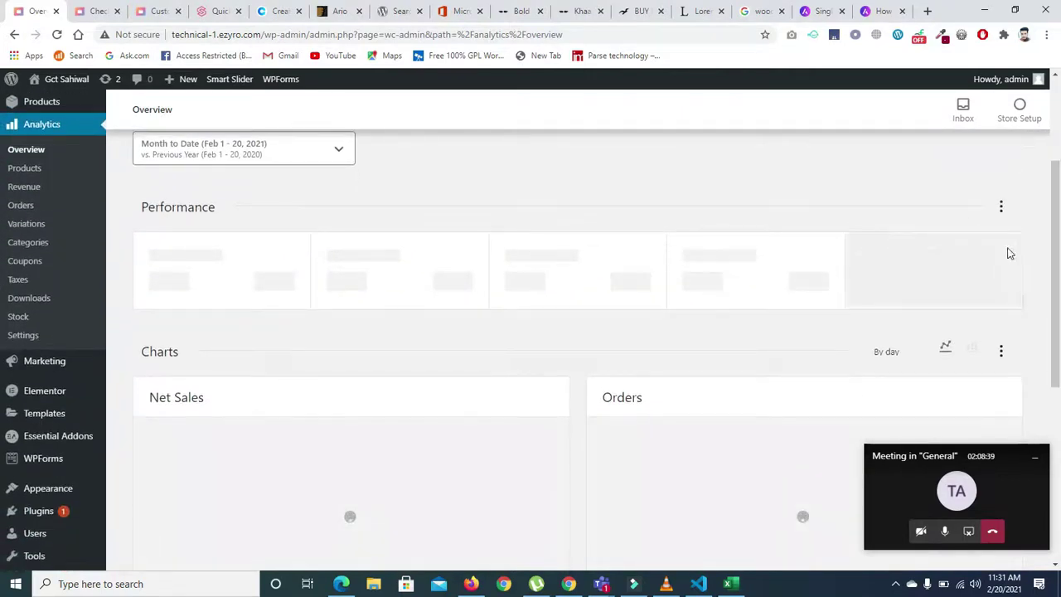
{"action": "scroll", "coordinate": [5, 287], "scroll_direction": "down", "scroll_amount": 2}
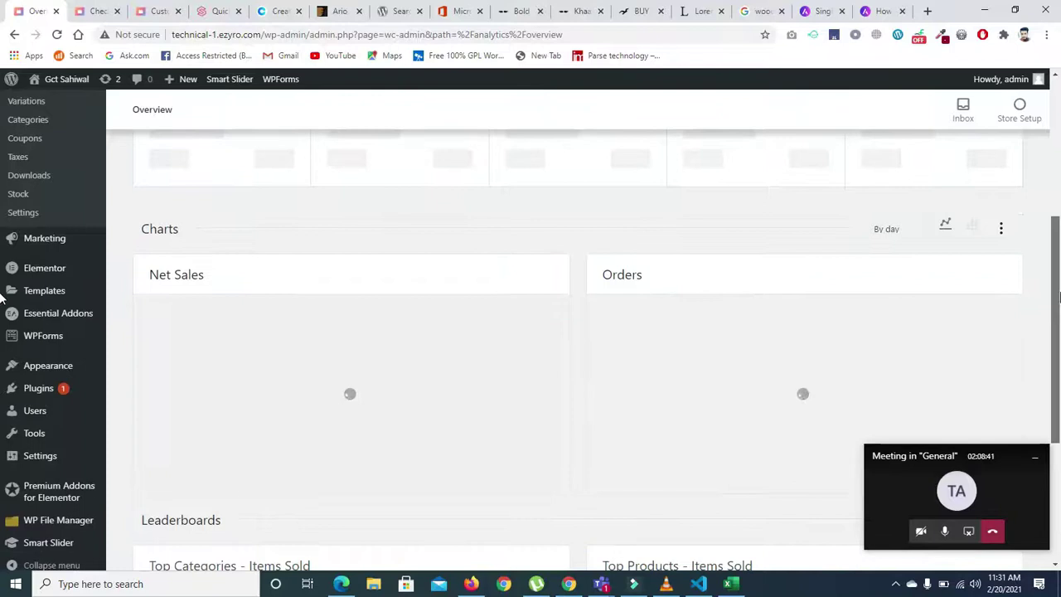
{"action": "scroll", "coordinate": [3, 319], "scroll_direction": "down", "scroll_amount": 3}
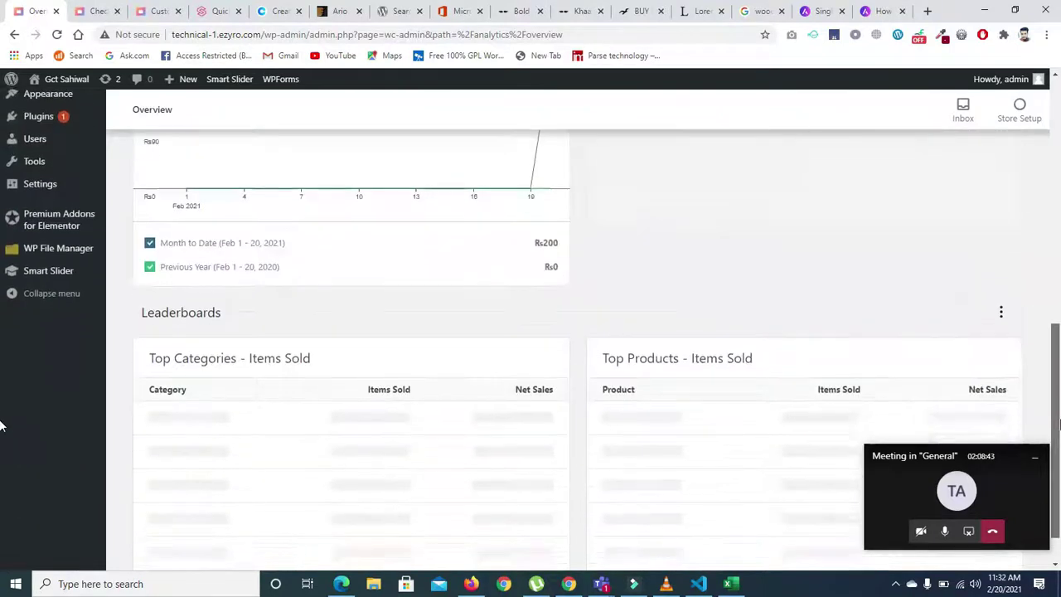
{"action": "scroll", "coordinate": [804, 291], "scroll_direction": "up", "scroll_amount": 5}
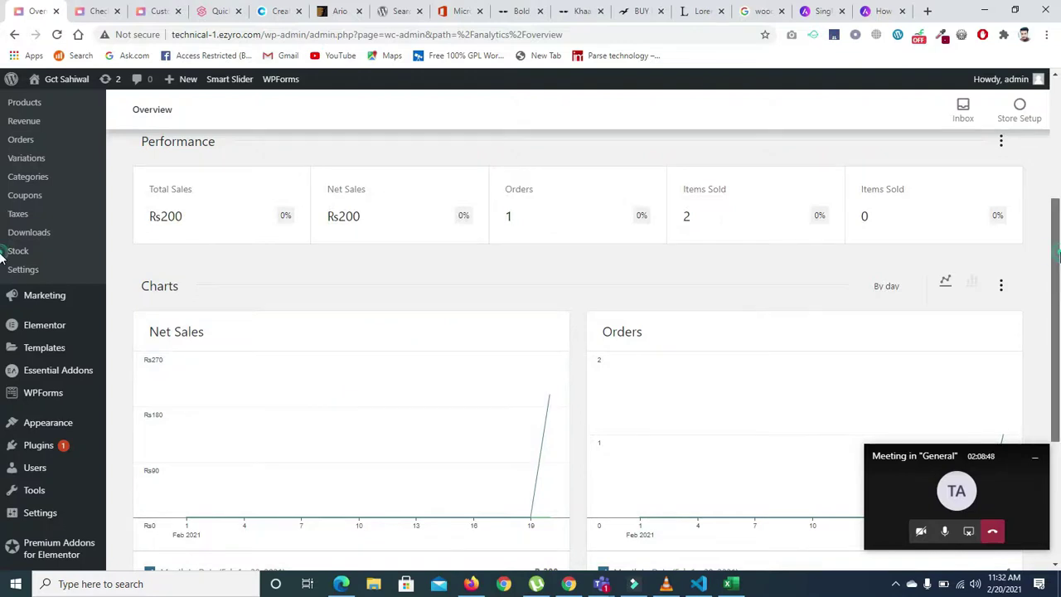
{"action": "scroll", "coordinate": [564, 224], "scroll_direction": "up", "scroll_amount": 1}
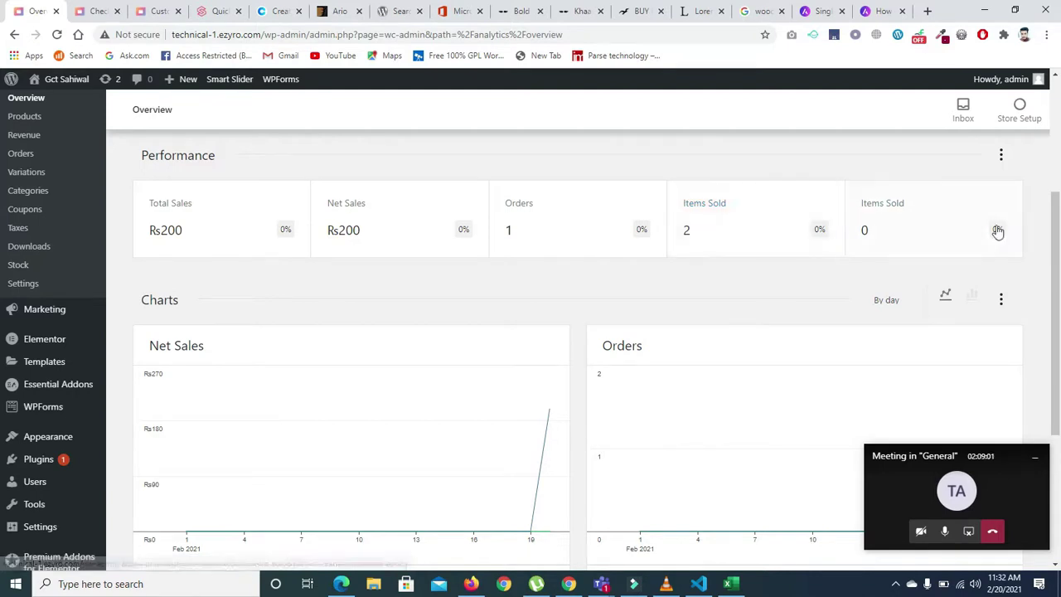
- Check the leaderboards: Shirt top product, Uncategorized top category, each 2 items for ₨200
{"action": "scroll", "coordinate": [756, 378], "scroll_direction": "down", "scroll_amount": 3}
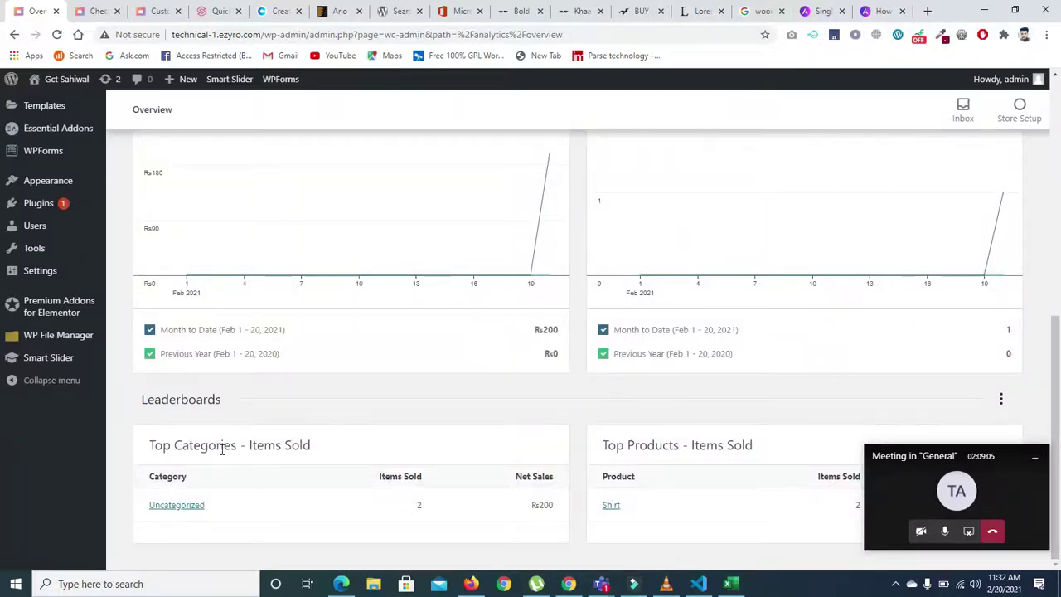
{"action": "left_click", "coordinate": [921, 465]}
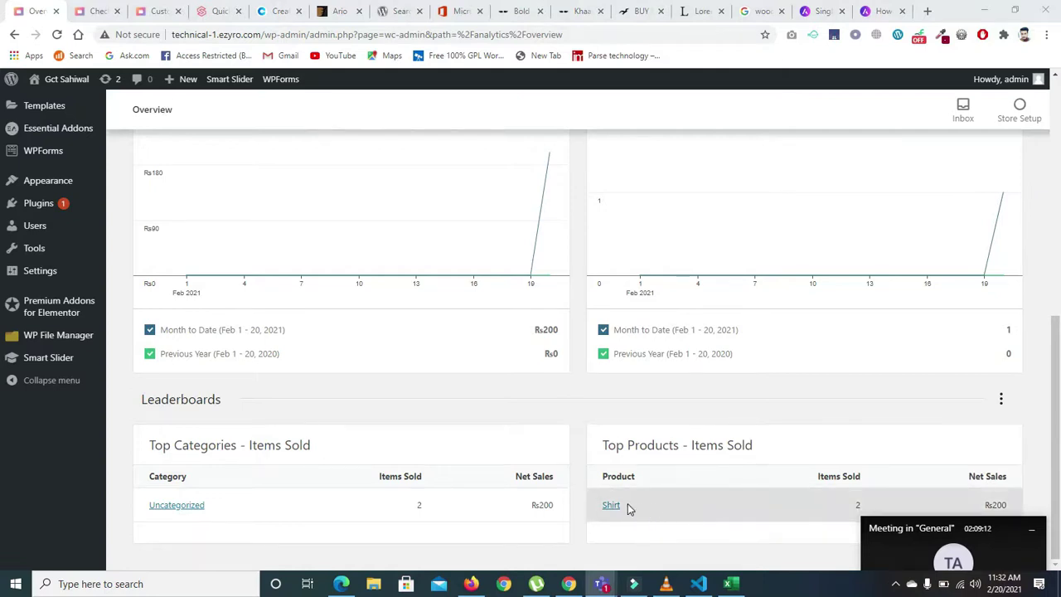
{"action": "scroll", "coordinate": [1059, 371], "scroll_direction": "up", "scroll_amount": 2}
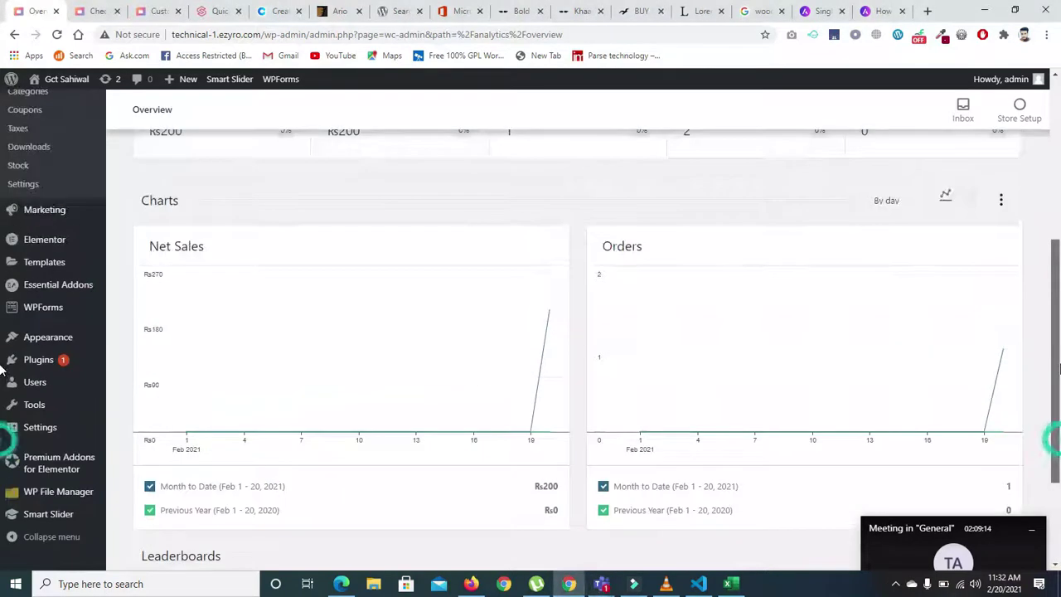
{"action": "scroll", "coordinate": [1058, 371], "scroll_direction": "up", "scroll_amount": 2}
{"action": "scroll", "coordinate": [1059, 371], "scroll_direction": "down", "scroll_amount": 4}
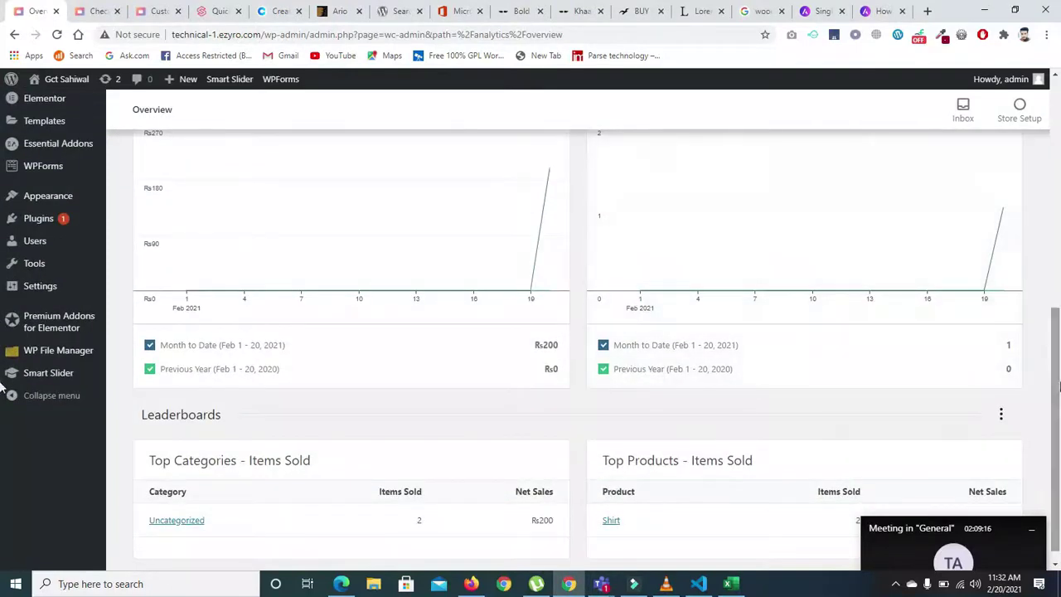
{"action": "scroll", "coordinate": [1059, 386], "scroll_direction": "up", "scroll_amount": 8}
{"action": "left_click", "coordinate": [247, 301]}
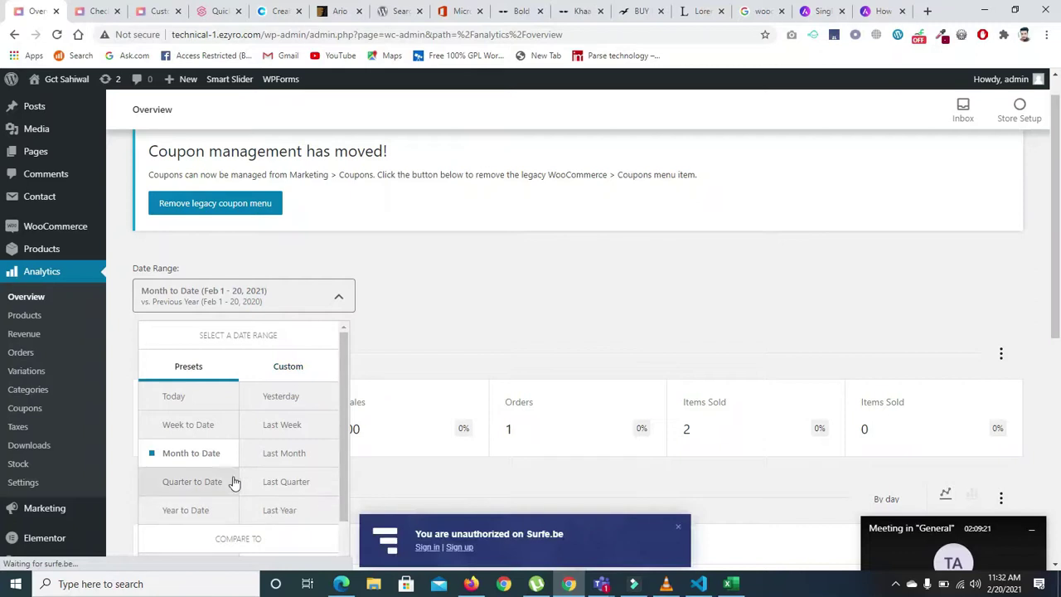
{"action": "scroll", "coordinate": [340, 498], "scroll_direction": "down", "scroll_amount": 1}
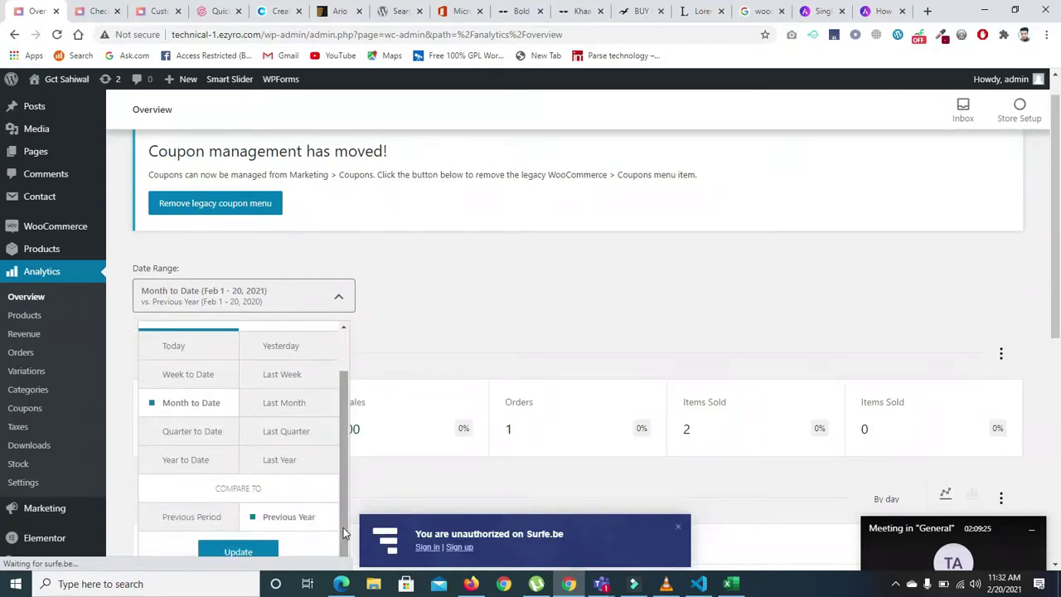
{"action": "scroll", "coordinate": [344, 527], "scroll_direction": "up", "scroll_amount": 1}
{"action": "left_click", "coordinate": [286, 367]}
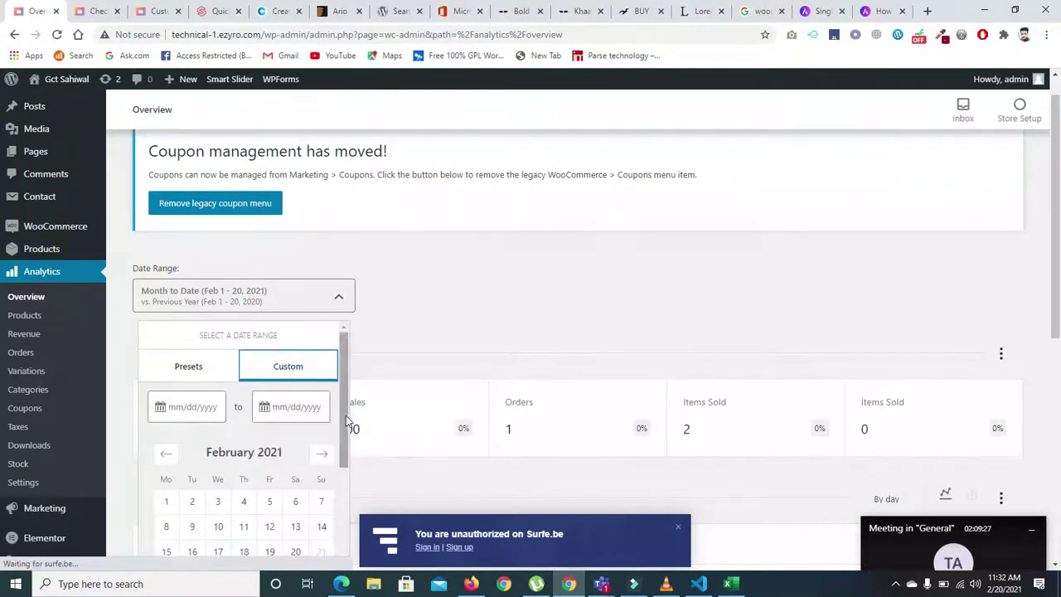
{"action": "scroll", "coordinate": [341, 417], "scroll_direction": "down", "scroll_amount": 3}
{"action": "left_click_drag", "start_coordinate": [343, 517], "coordinate": [349, 319]}
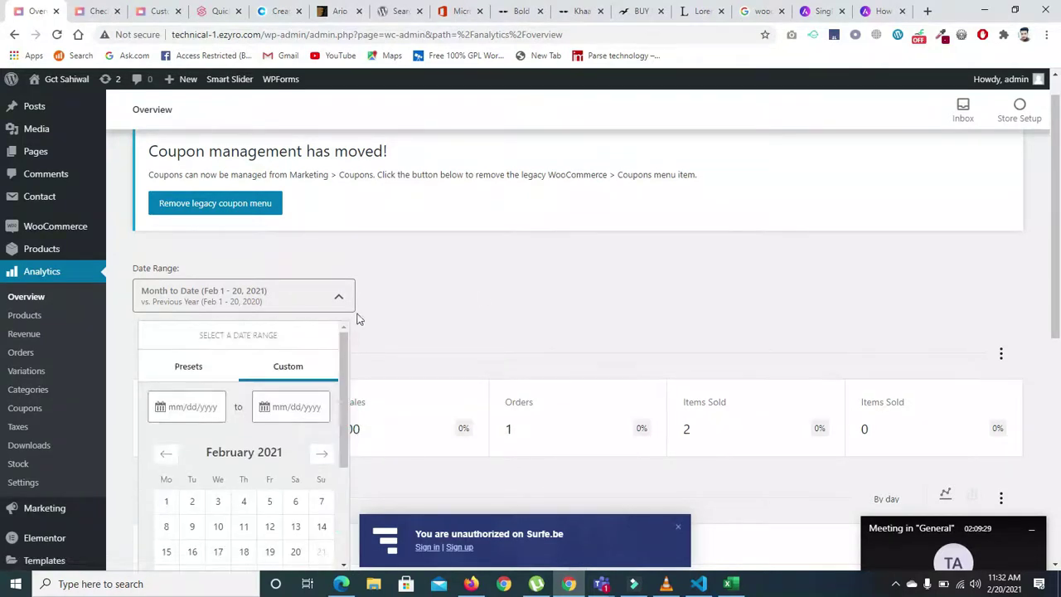
{"action": "left_click_drag", "start_coordinate": [457, 328], "coordinate": [3, 250]}
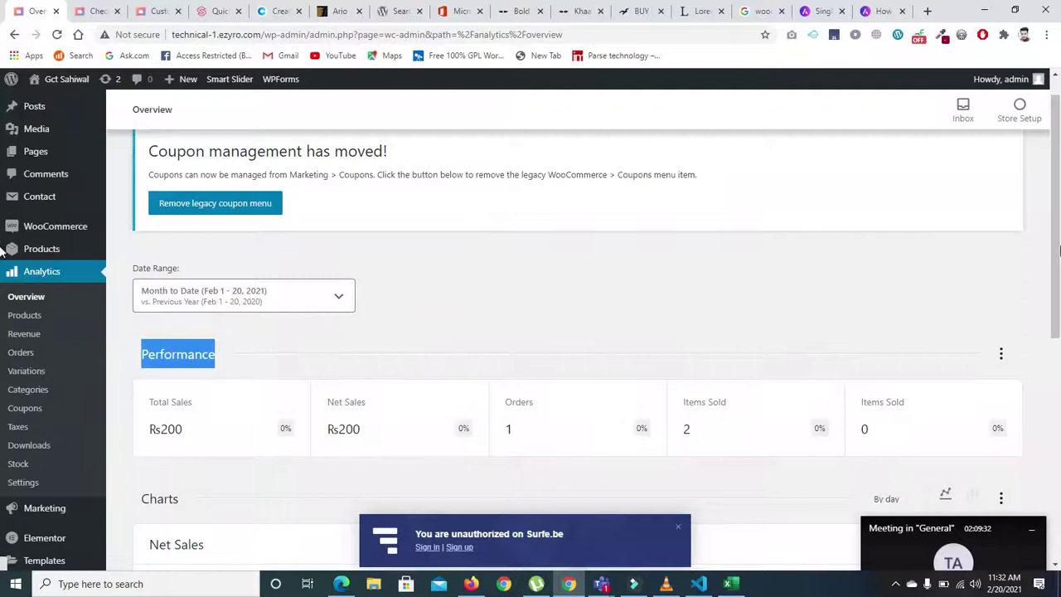
{"action": "scroll", "coordinate": [918, 462], "scroll_direction": "down", "scroll_amount": 5}
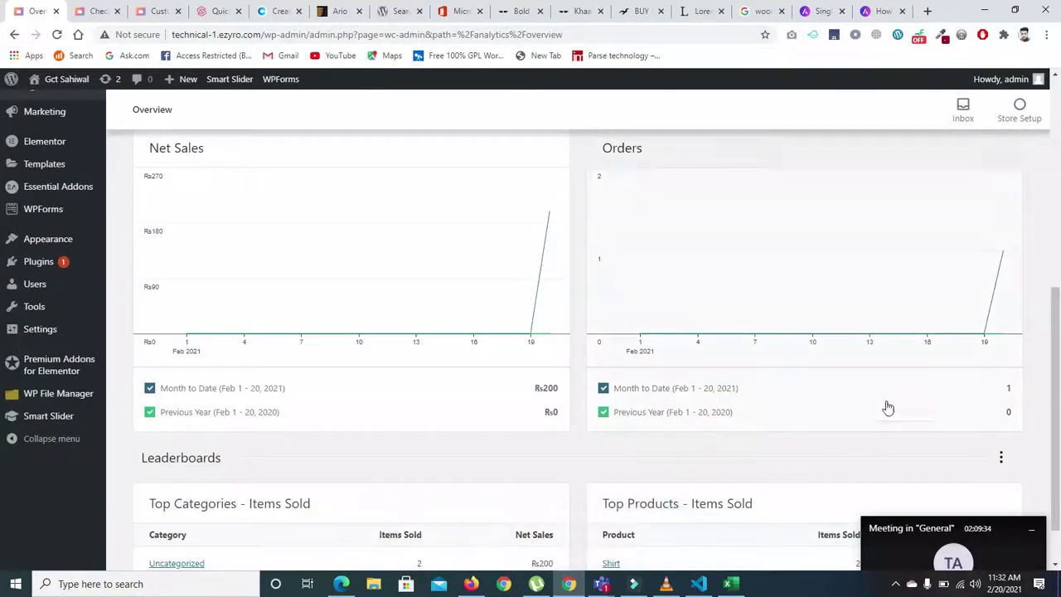
{"action": "scroll", "coordinate": [886, 407], "scroll_direction": "up", "scroll_amount": 6}
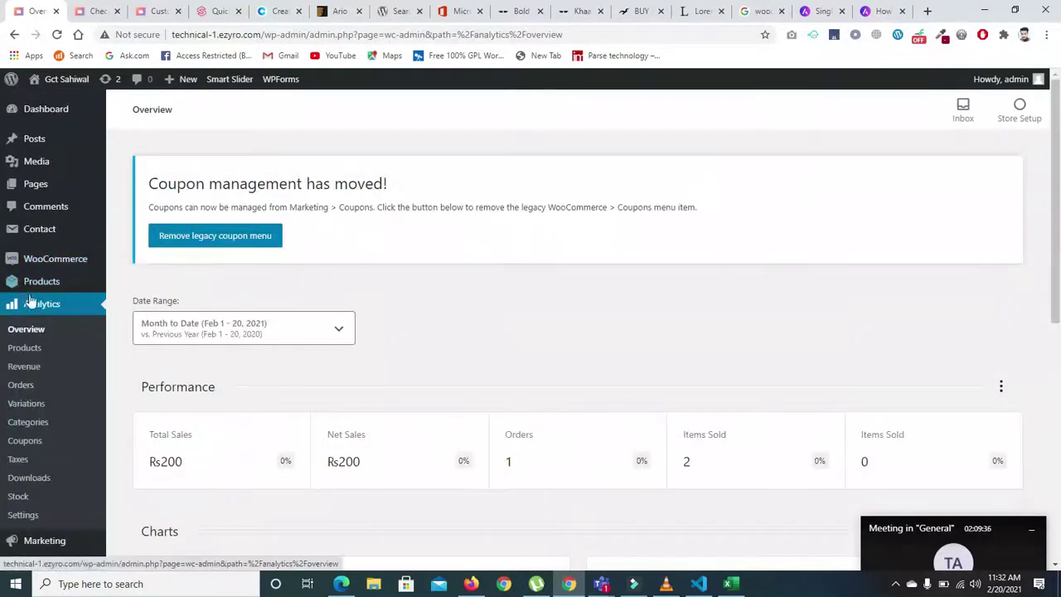